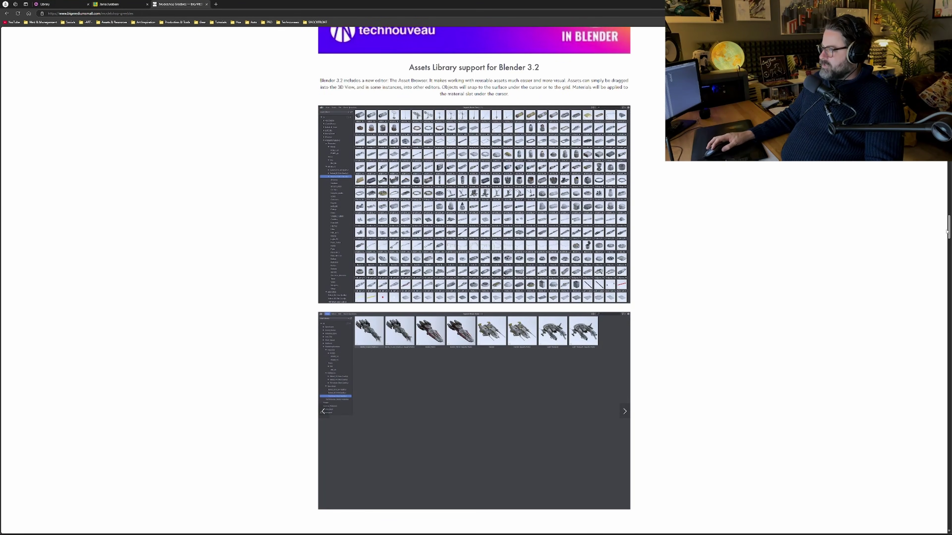
Review the product page's Blender asset library previews and the character rig section.
{"action": "scroll", "coordinate": [949, 234], "scroll_direction": "down", "scroll_amount": 2}
{"action": "scroll", "coordinate": [949, 233], "scroll_direction": "up", "scroll_amount": 1}
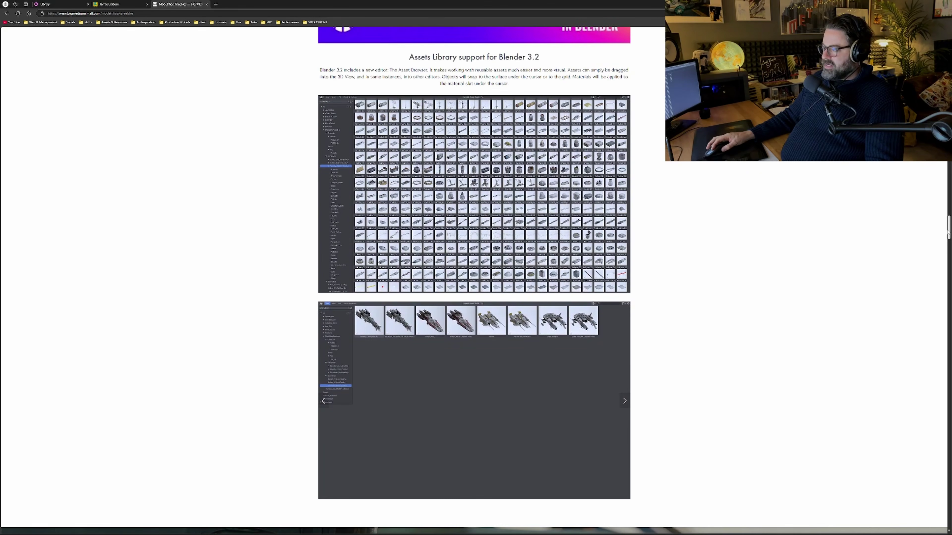
{"action": "scroll", "coordinate": [949, 231], "scroll_direction": "down", "scroll_amount": 1}
{"action": "left_click_drag", "start_coordinate": [949, 232], "coordinate": [948, 268]}
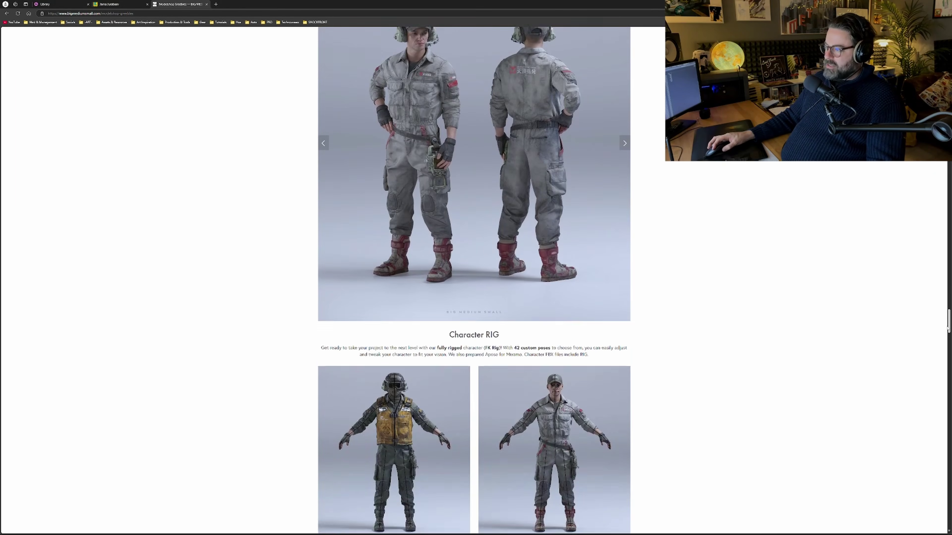
{"action": "left_click_drag", "start_coordinate": [945, 336], "coordinate": [948, 267]}
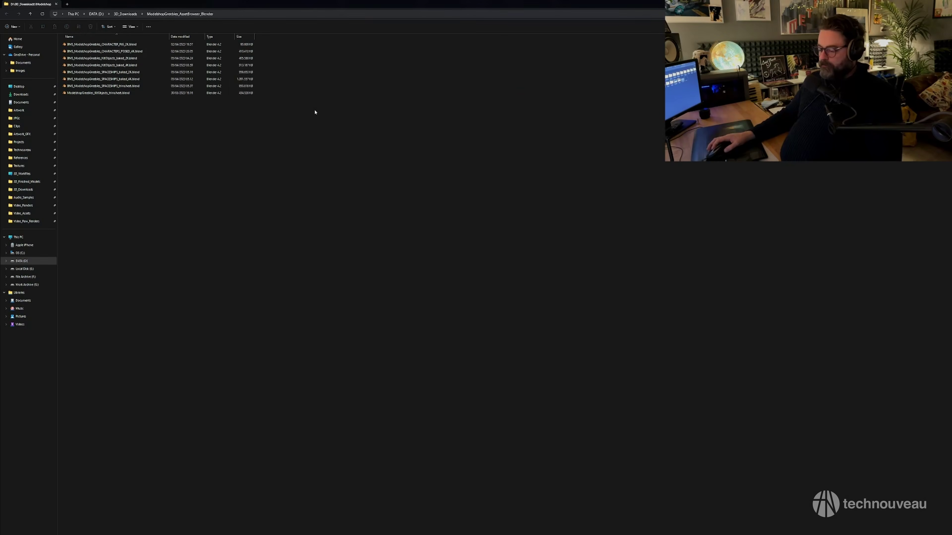
Open the trimsheet kit objects .blend file from the ModelshopGreebles_AssetBrowser_Blender folder in Blender.
{"action": "left_click", "coordinate": [115, 65]}
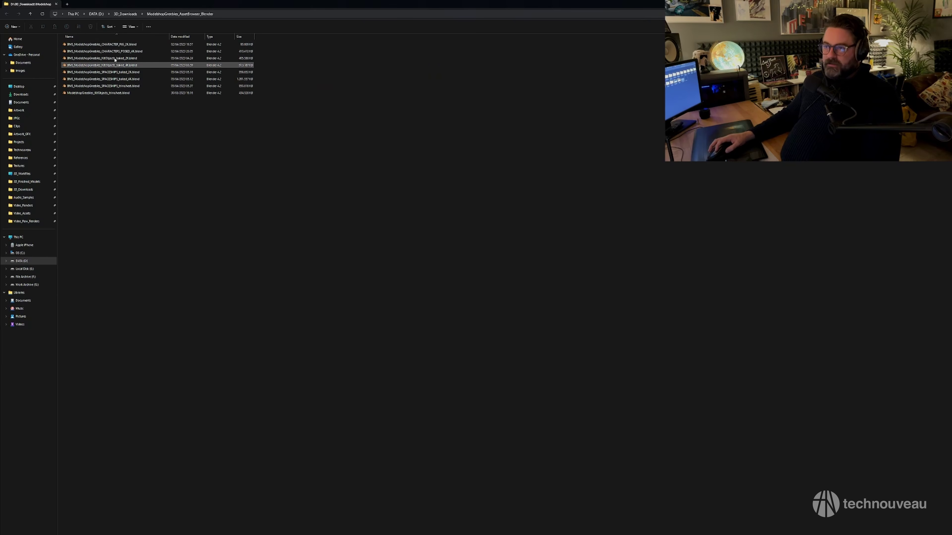
{"action": "left_click", "coordinate": [108, 58]}
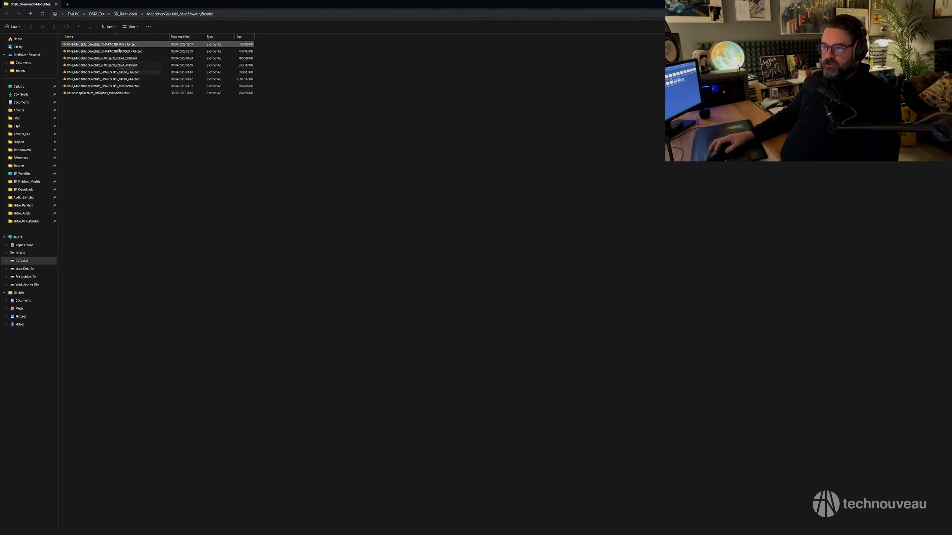
{"action": "left_click", "coordinate": [104, 93]}
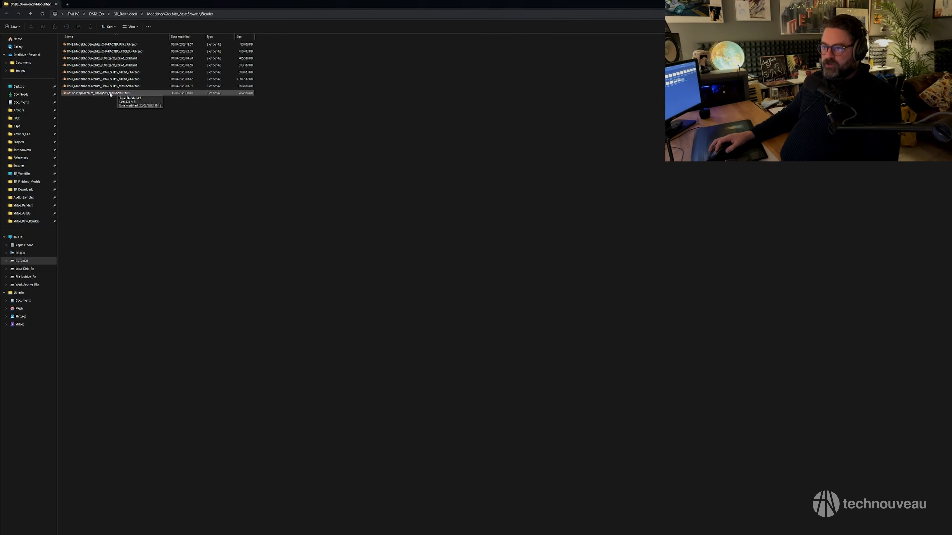
{"action": "left_click_drag", "start_coordinate": [110, 94], "coordinate": [653, 3]}
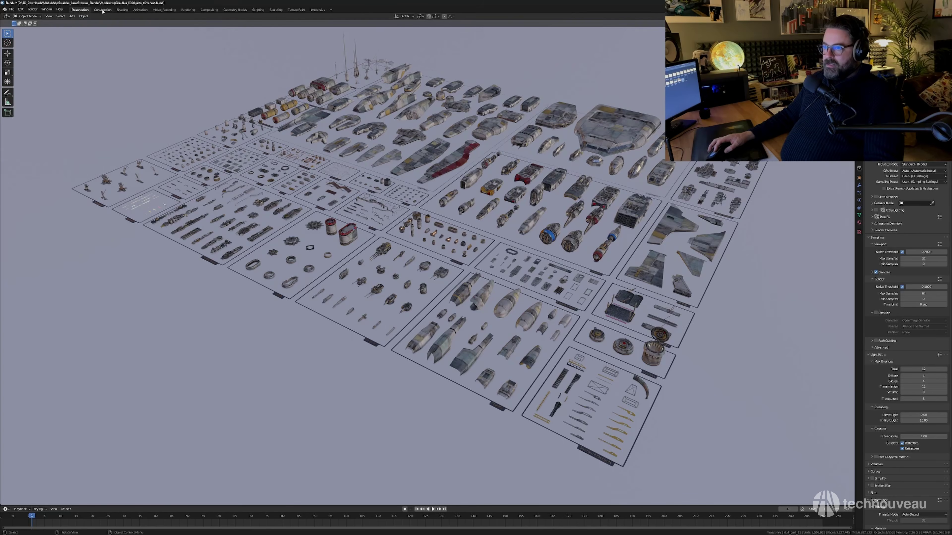
Switch to the Construction workspace and frame the kit boards in its top orthographic view.
{"action": "middle_click_drag", "start_coordinate": [471, 220], "coordinate": [507, 228]}
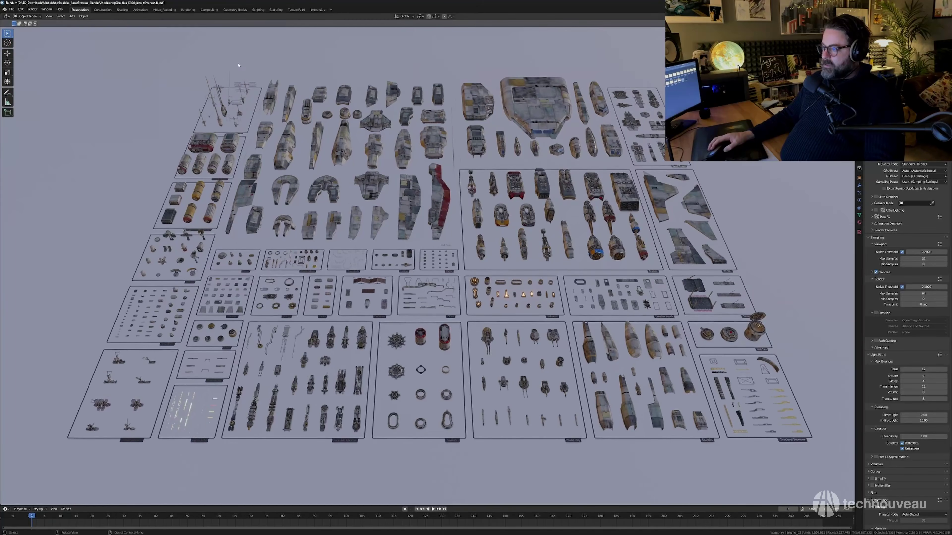
{"action": "left_click", "coordinate": [108, 10]}
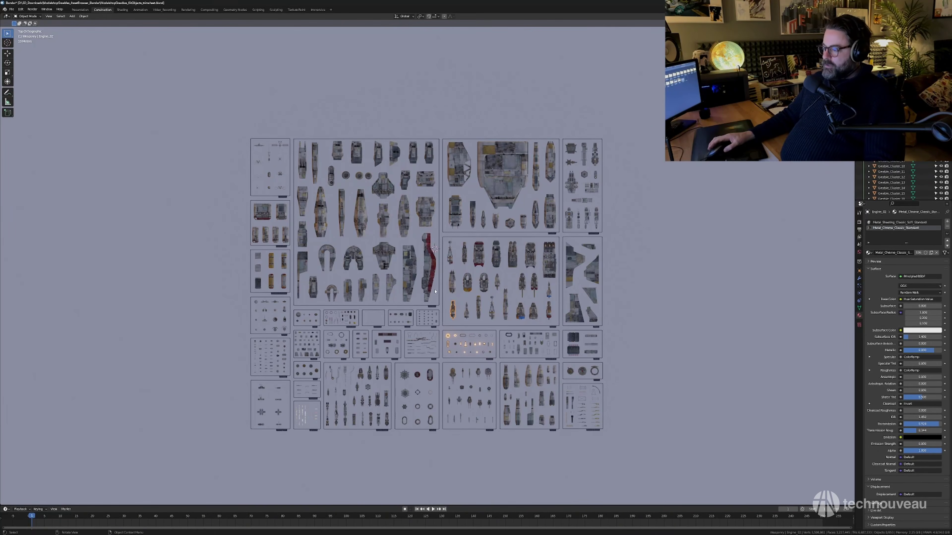
{"action": "scroll", "coordinate": [440, 293], "scroll_direction": "up", "scroll_amount": 1}
{"action": "middle_click_drag", "start_coordinate": [321, 182], "coordinate": [408, 184], "text": "shift"}
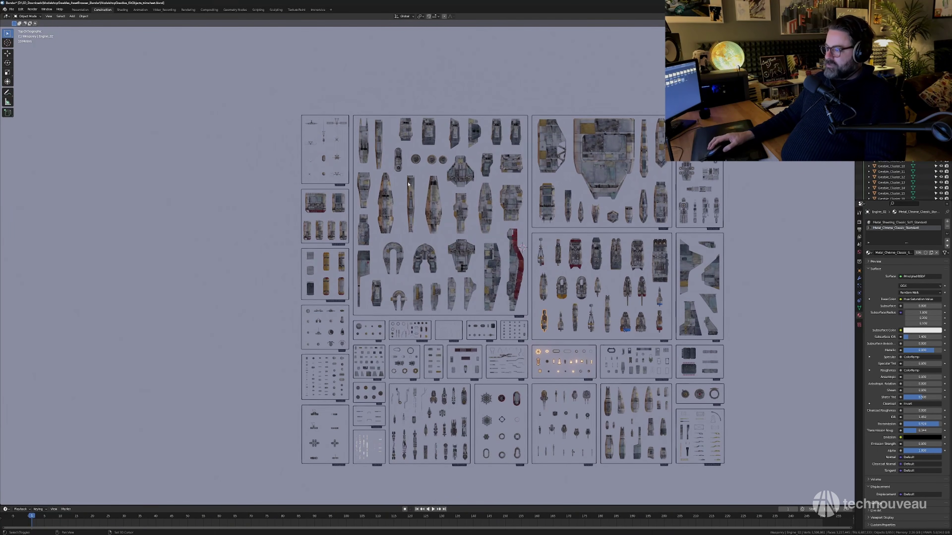
Move the largest hull parts board with its frame along the X axis, clear of all the other boards.
{"action": "left_click_drag", "start_coordinate": [351, 113], "coordinate": [529, 318]}
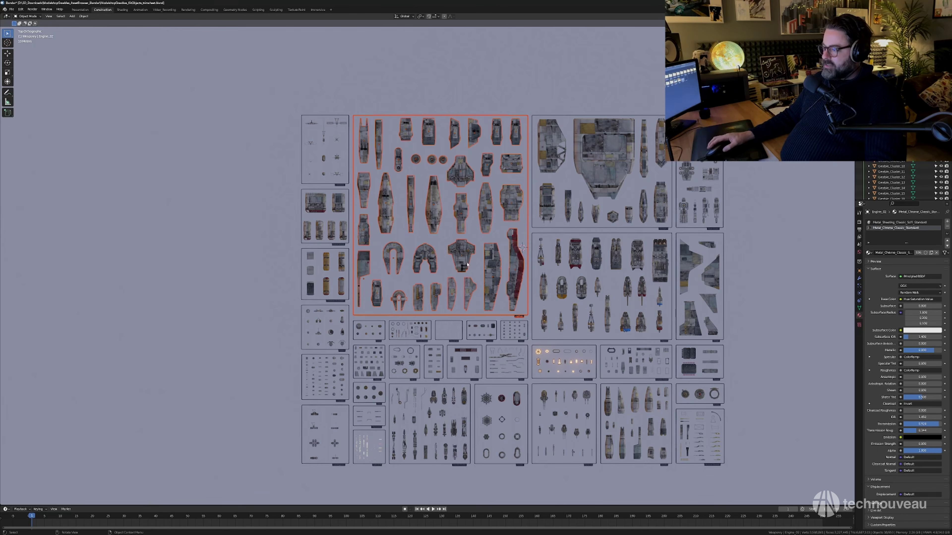
{"action": "middle_click_drag", "start_coordinate": [494, 256], "coordinate": [553, 258], "text": "shift"}
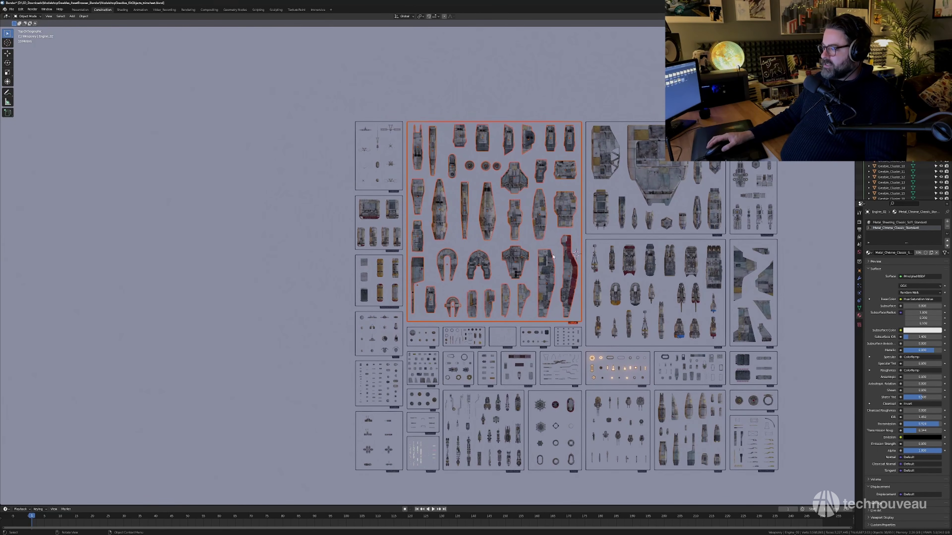
{"action": "scroll", "coordinate": [553, 256], "scroll_direction": "down", "scroll_amount": 1}
{"action": "key", "text": "g"}
{"action": "key", "text": "x"}
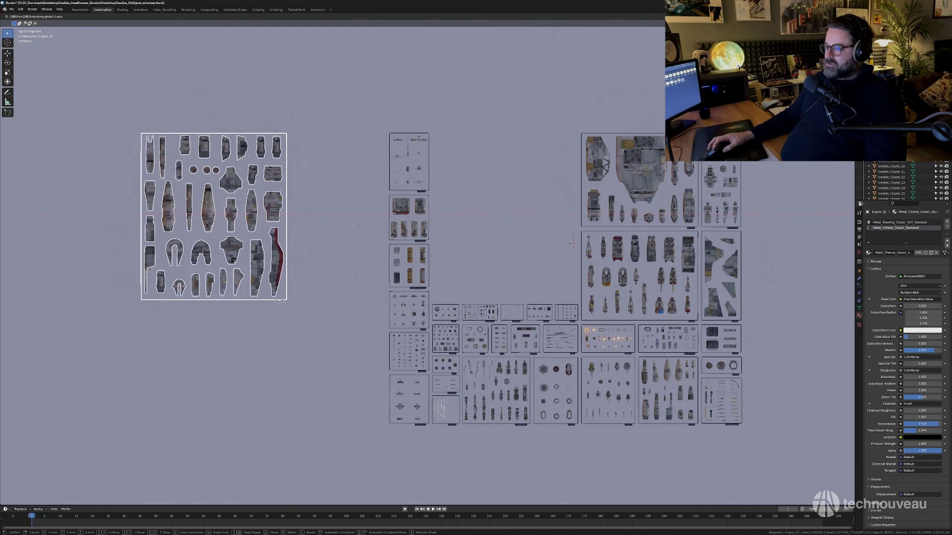
{"action": "left_click", "coordinate": [267, 220]}
Move the airlocks board next to the upper corner of the relocated hull parts board.
{"action": "scroll", "coordinate": [427, 264], "scroll_direction": "up", "scroll_amount": 8}
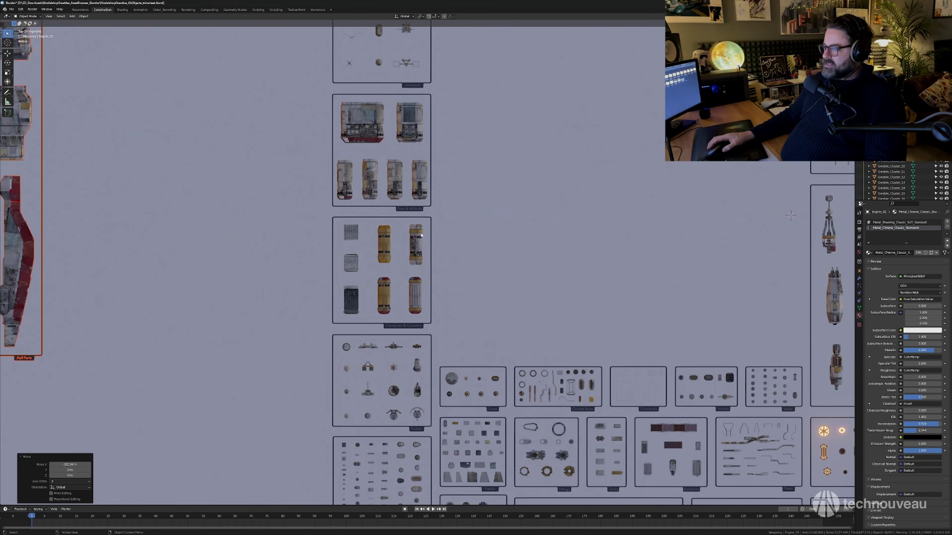
{"action": "middle_click_drag", "start_coordinate": [408, 190], "coordinate": [504, 383], "text": "shift"}
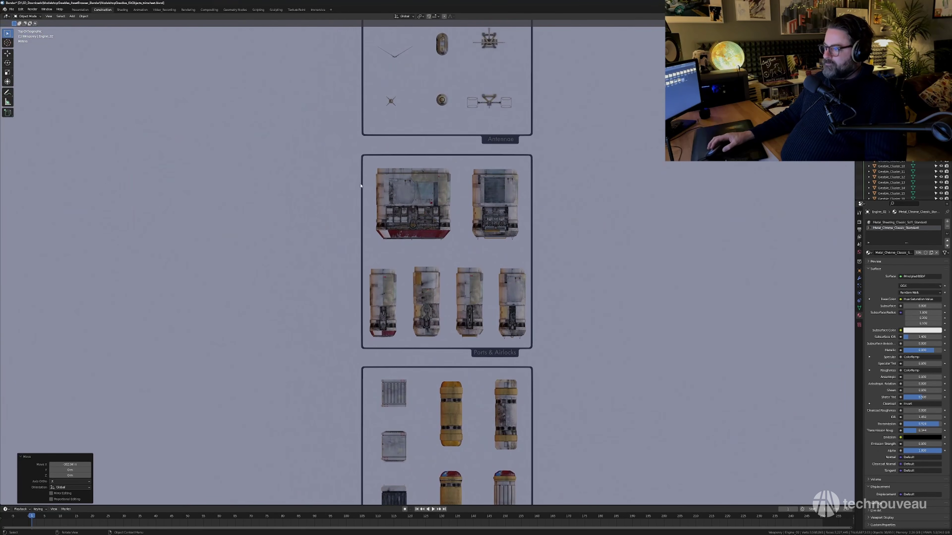
{"action": "left_click", "coordinate": [361, 162]}
{"action": "scroll", "coordinate": [532, 244], "scroll_direction": "down", "scroll_amount": 9}
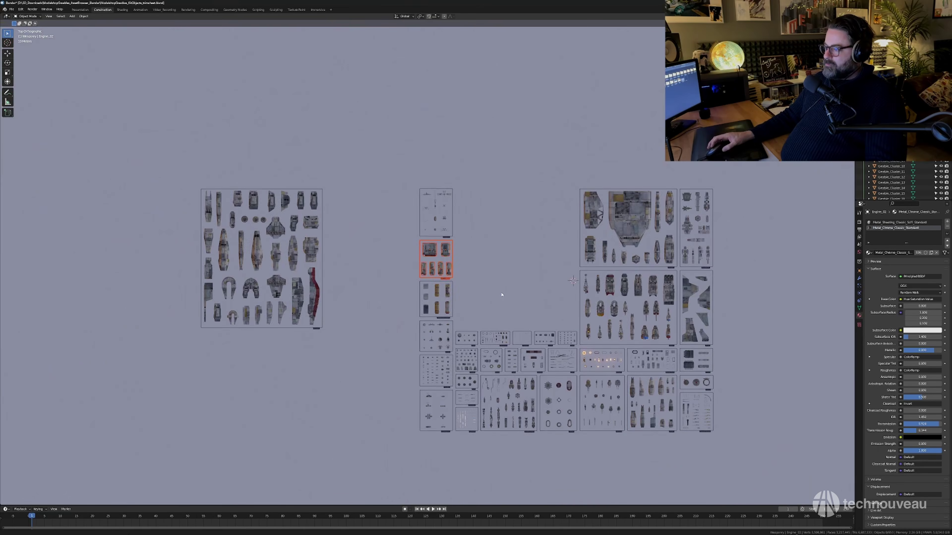
{"action": "key", "text": "g"}
{"action": "left_click", "coordinate": [465, 223]}
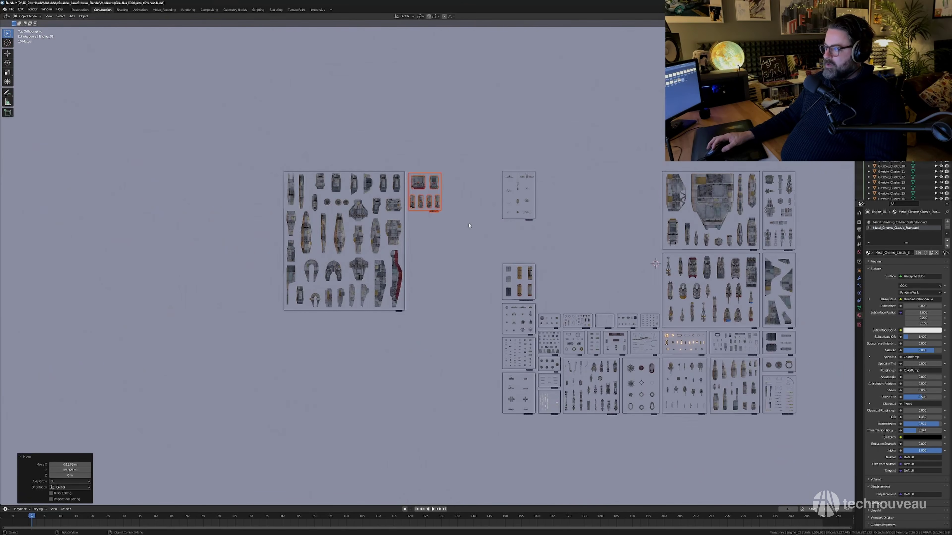
Move the board directly below the large hull plate group to beside the hull parts board, underneath the airlocks board.
{"action": "middle_click_drag", "start_coordinate": [594, 223], "coordinate": [530, 208], "text": "shift"}
{"action": "left_click_drag", "start_coordinate": [581, 143], "coordinate": [665, 208]}
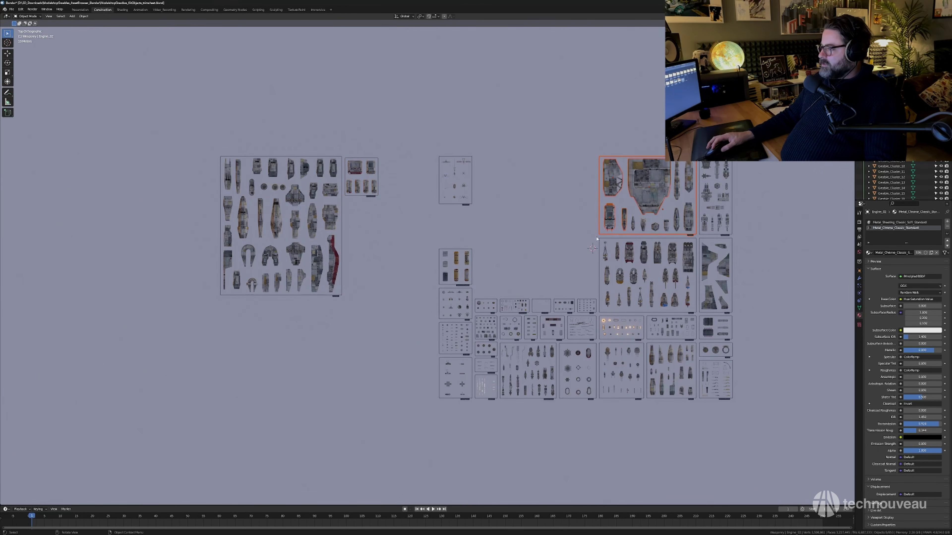
{"action": "left_click_drag", "start_coordinate": [599, 237], "coordinate": [694, 303]}
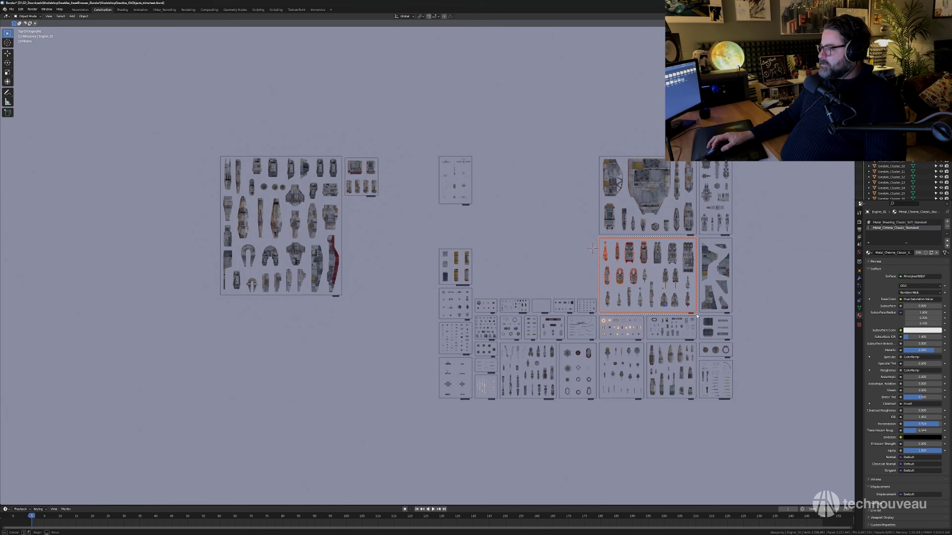
{"action": "key", "text": "g"}
{"action": "key", "text": "x"}
{"action": "left_click", "coordinate": [438, 287]}
{"action": "key", "text": "g"}
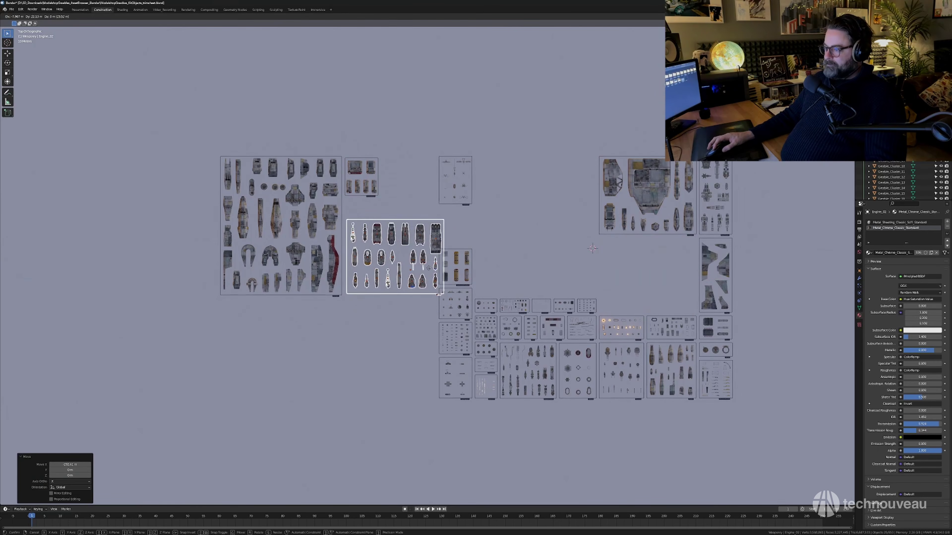
{"action": "left_click", "coordinate": [421, 261]}
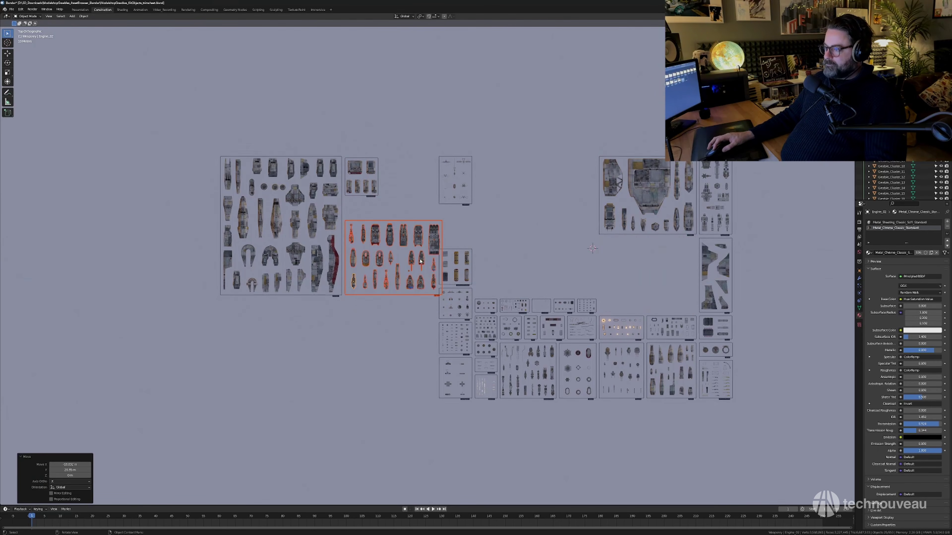
Shift the three relocated boards together along the X axis, farther from the unsorted boards.
{"action": "left_click_drag", "start_coordinate": [144, 106], "coordinate": [375, 300]}
{"action": "key", "text": "g"}
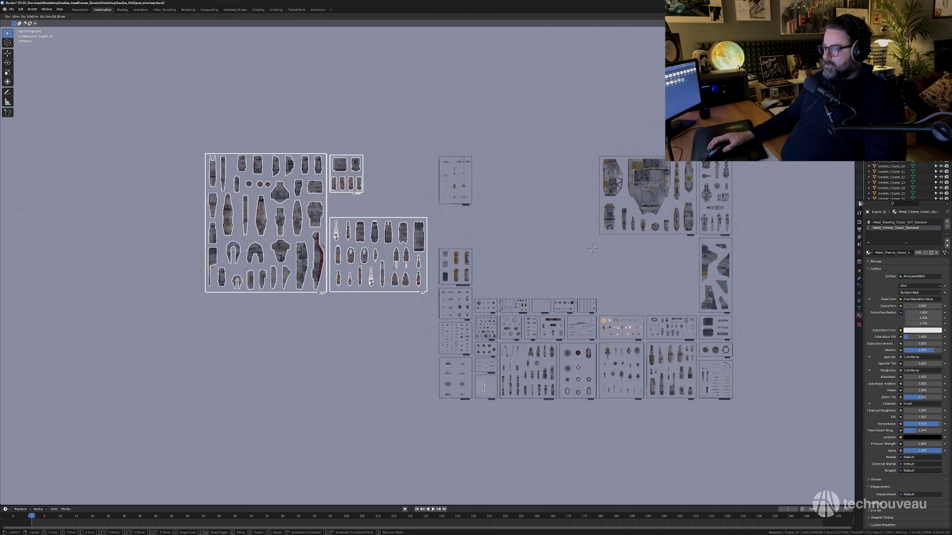
{"action": "key", "text": "x"}
{"action": "left_click", "coordinate": [275, 246]}
Move the large hull plate board to directly below the middle board of the relocated group.
{"action": "middle_click_drag", "start_coordinate": [566, 158], "coordinate": [531, 156], "text": "shift"}
{"action": "left_click_drag", "start_coordinate": [542, 136], "coordinate": [661, 242]}
{"action": "key", "text": "g"}
{"action": "left_click", "coordinate": [360, 242]}
{"action": "key", "text": "g"}
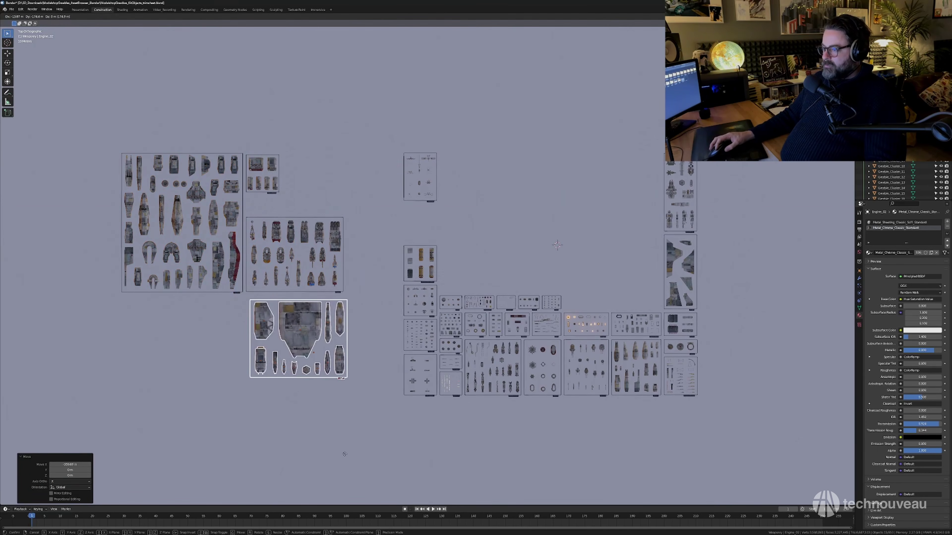
{"action": "left_click", "coordinate": [341, 454]}
Move the wing panels board to below the large hull plate board, aligned with its outer edge.
{"action": "left_click_drag", "start_coordinate": [658, 237], "coordinate": [705, 311]}
{"action": "key", "text": "g"}
{"action": "left_click", "coordinate": [402, 404]}
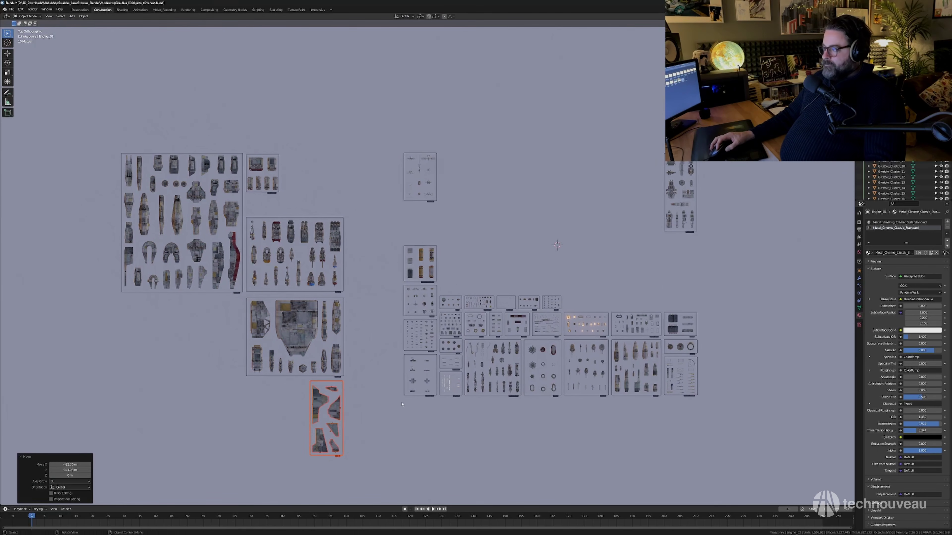
Move the tall greeble clusters board and the antennas board closer together above the remaining small-parts boards.
{"action": "middle_click_drag", "start_coordinate": [636, 207], "coordinate": [635, 205], "text": "shift"}
{"action": "left_click_drag", "start_coordinate": [701, 232], "coordinate": [702, 232]}
{"action": "key", "text": "g"}
{"action": "left_click", "coordinate": [610, 296]}
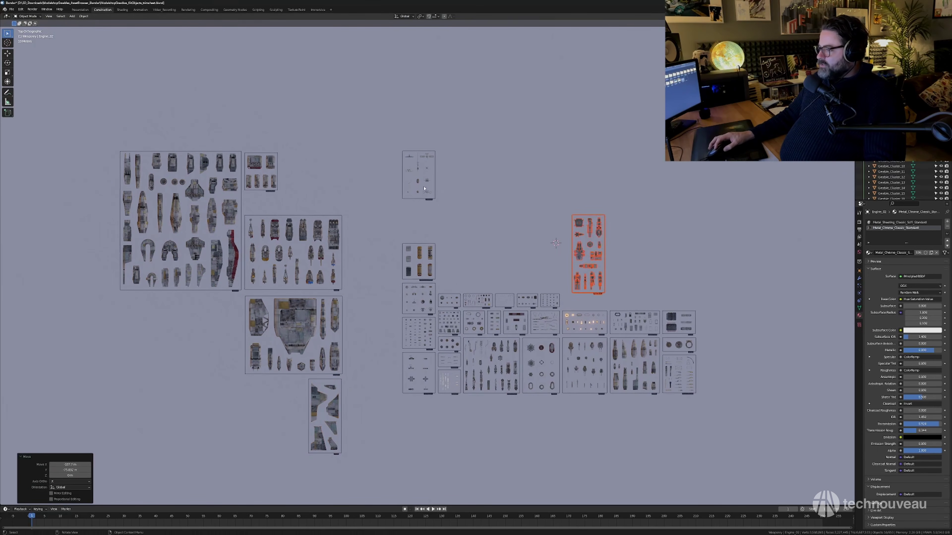
{"action": "left_click_drag", "start_coordinate": [387, 138], "coordinate": [439, 208]}
{"action": "key", "text": "g"}
{"action": "left_click", "coordinate": [556, 283]}
Move the board of long pod-shaped hull pieces from the unsorted group to beside the wing panels board.
{"action": "scroll", "coordinate": [488, 278], "scroll_direction": "up", "scroll_amount": 7}
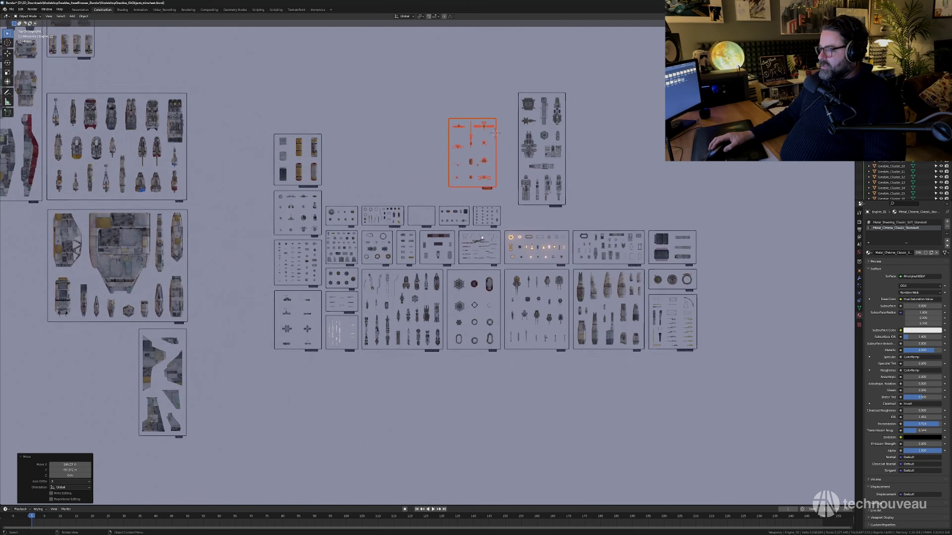
{"action": "scroll", "coordinate": [461, 274], "scroll_direction": "down", "scroll_amount": 2}
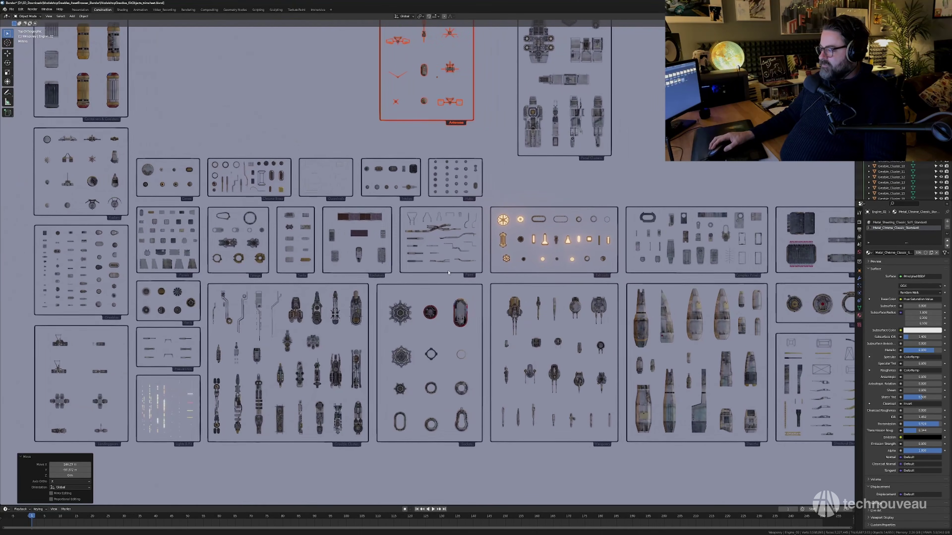
{"action": "scroll", "coordinate": [466, 284], "scroll_direction": "down", "scroll_amount": 1}
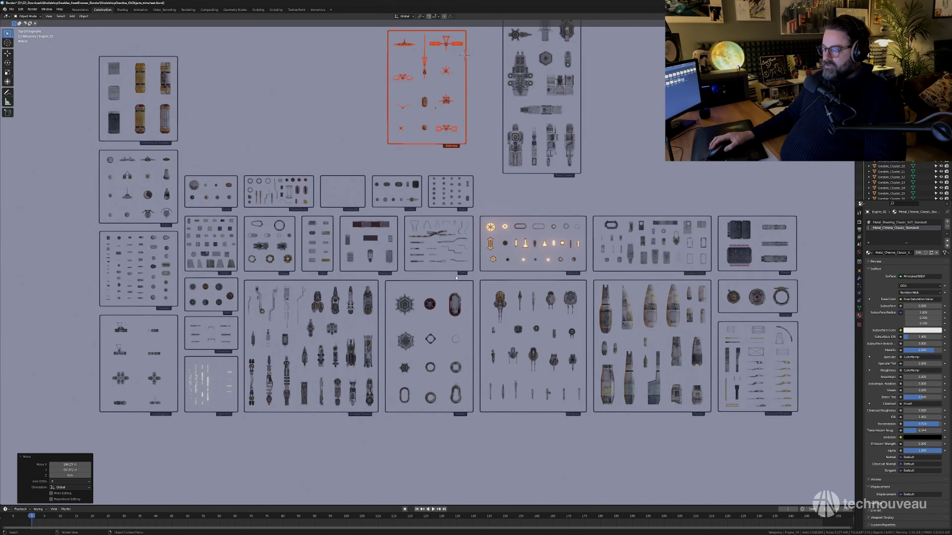
{"action": "scroll", "coordinate": [456, 277], "scroll_direction": "down", "scroll_amount": 1}
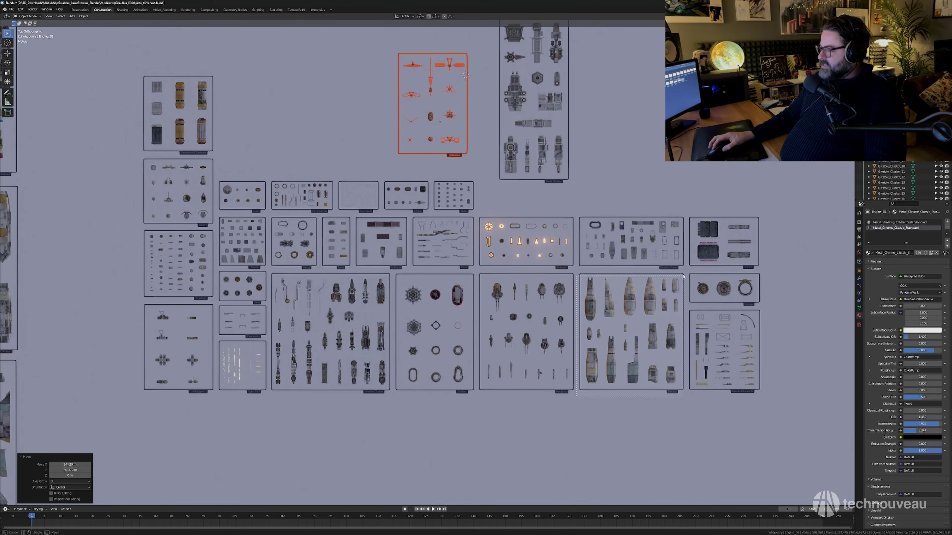
{"action": "left_click", "coordinate": [670, 337]}
{"action": "scroll", "coordinate": [701, 285], "scroll_direction": "down", "scroll_amount": 2}
{"action": "middle_click_drag", "start_coordinate": [704, 277], "coordinate": [766, 248], "text": "shift"}
{"action": "key", "text": "g"}
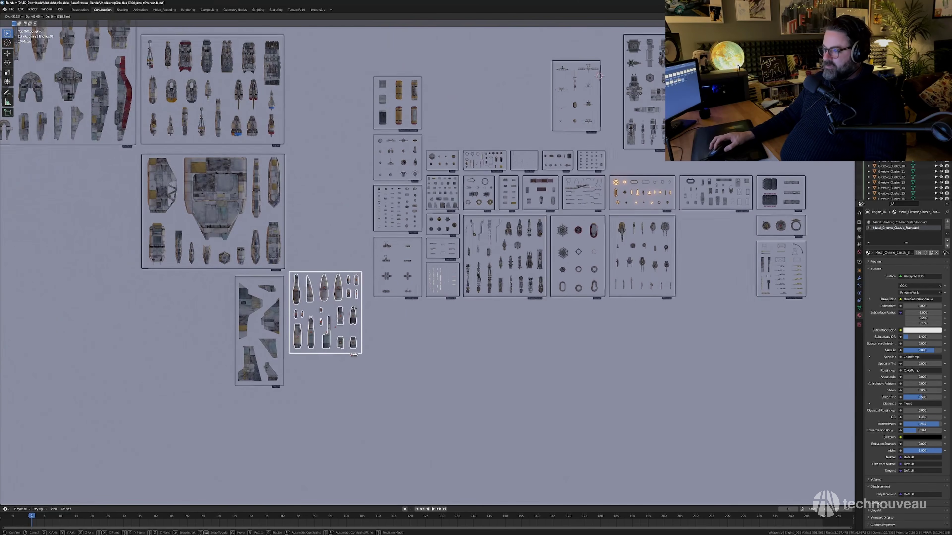
{"action": "left_click", "coordinate": [375, 308]}
Move the board with the yellow containers to directly below the pod-shaped pieces board.
{"action": "middle_click_drag", "start_coordinate": [454, 243], "coordinate": [434, 276], "text": "shift"}
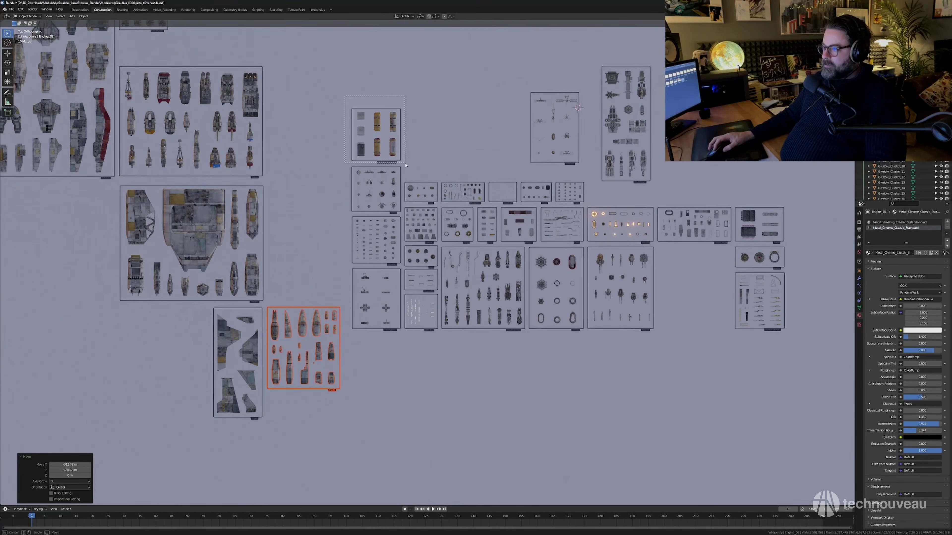
{"action": "left_click", "coordinate": [394, 159]}
{"action": "key", "text": "g"}
{"action": "left_click", "coordinate": [314, 461]}
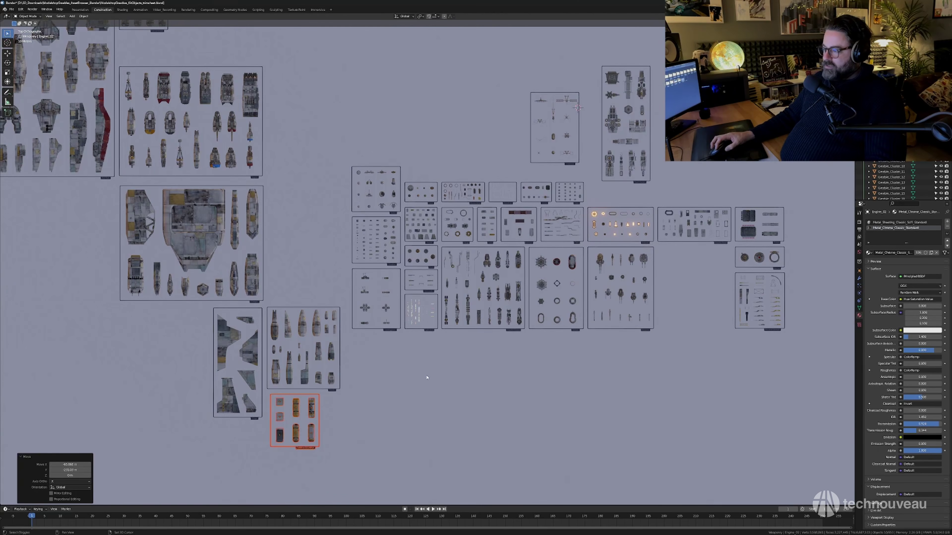
Select all remaining unsorted boards and move them together farther from the sorted large-parts group.
{"action": "middle_click_drag", "start_coordinate": [610, 309], "coordinate": [555, 296], "text": "shift"}
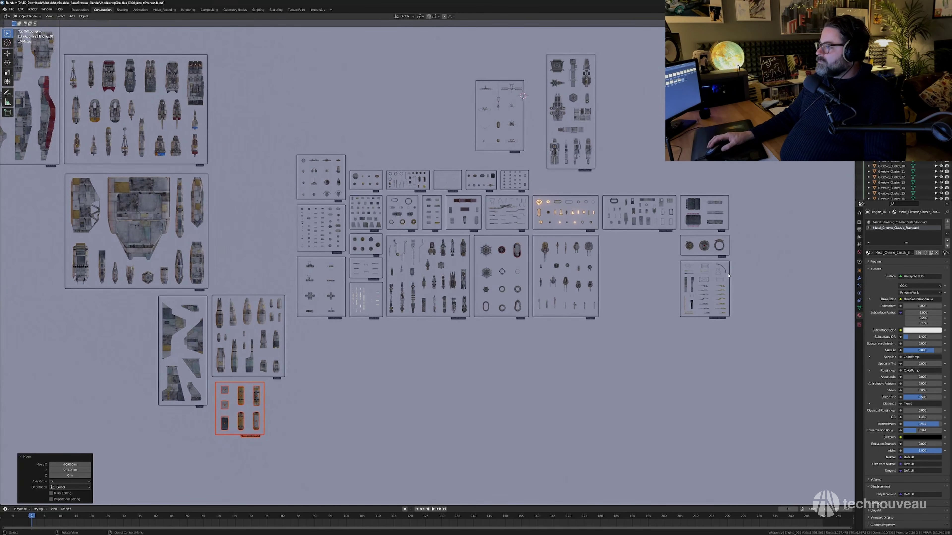
{"action": "left_click_drag", "start_coordinate": [734, 339], "coordinate": [329, 127]}
{"action": "left_click_drag", "start_coordinate": [302, 68], "coordinate": [296, 54]}
{"action": "key", "text": "g"}
{"action": "left_click", "coordinate": [585, 204]}
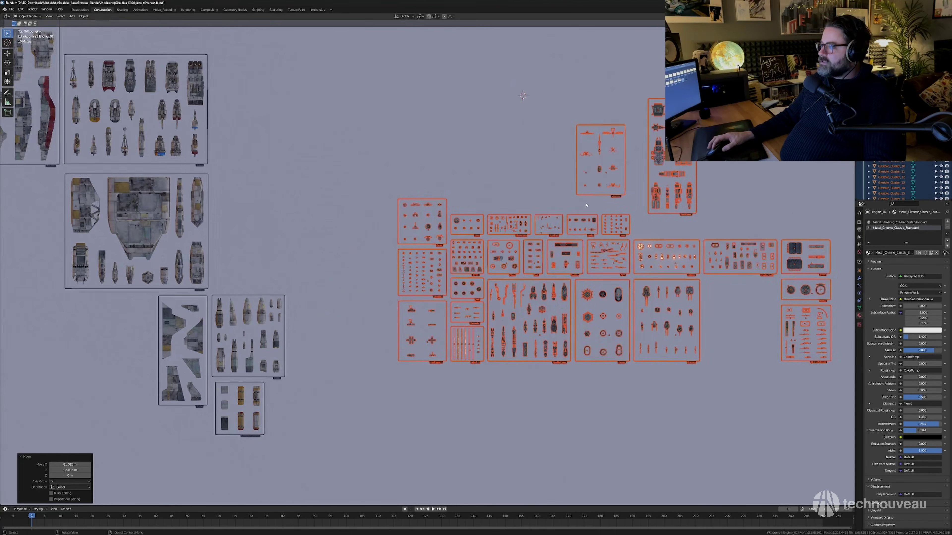
Move the tall board of mechanical panel clusters from the unsorted group to beside the pod-shaped pieces board.
{"action": "middle_click_drag", "start_coordinate": [584, 204], "coordinate": [539, 180], "text": "shift"}
{"action": "left_click_drag", "start_coordinate": [679, 64], "coordinate": [604, 190]}
{"action": "key", "text": "g"}
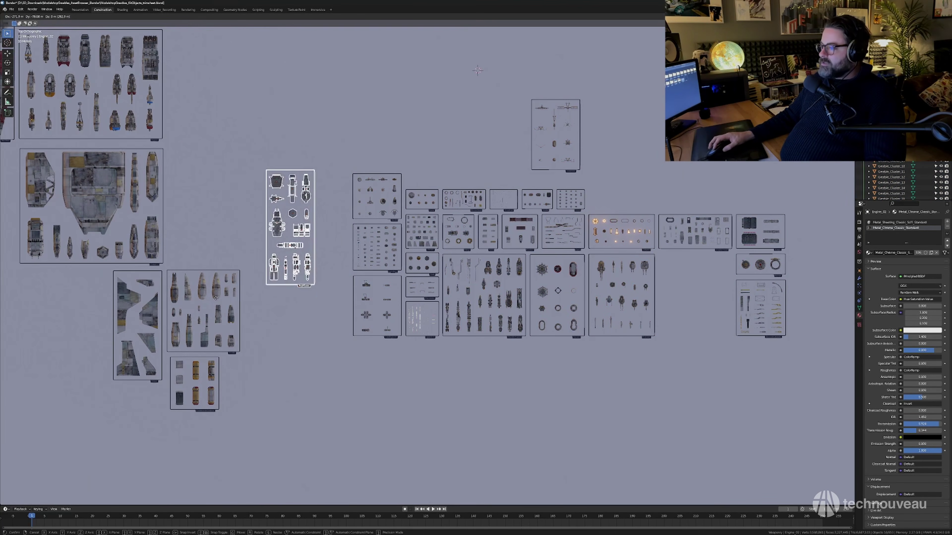
{"action": "left_click", "coordinate": [203, 411]}
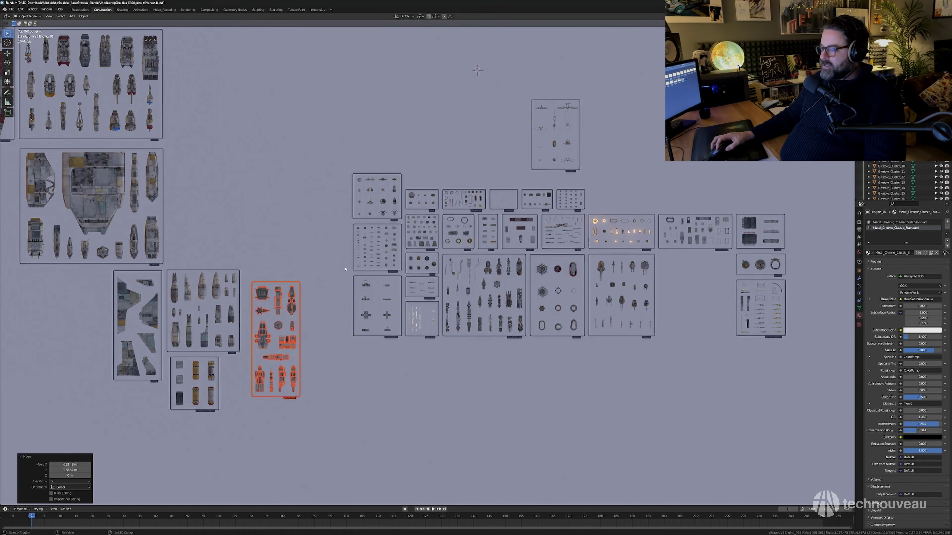
Move the dense board of pipes and long mechanical pieces to directly below the tall panel clusters board.
{"action": "middle_click_drag", "start_coordinate": [431, 347], "coordinate": [434, 299], "text": "shift"}
{"action": "left_click", "coordinate": [485, 245]}
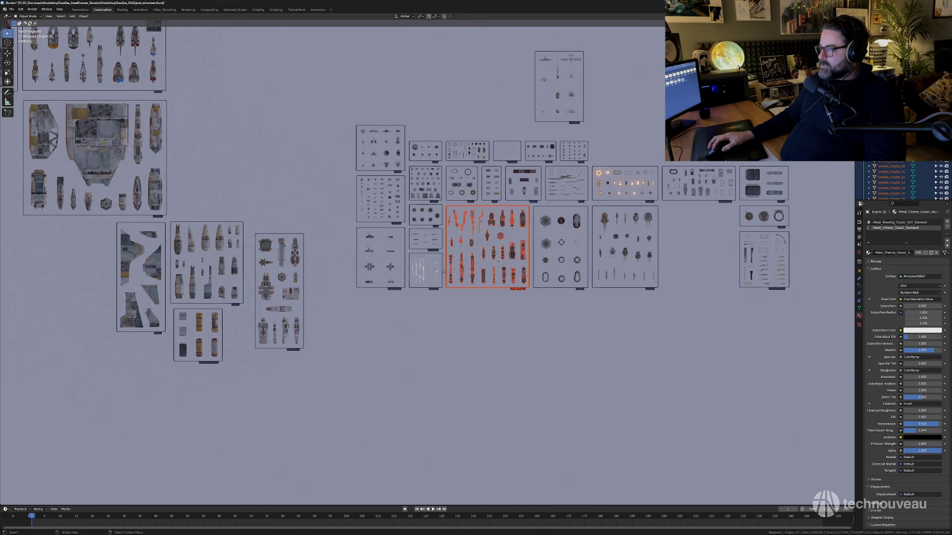
{"action": "key", "text": "g"}
{"action": "left_click", "coordinate": [268, 396]}
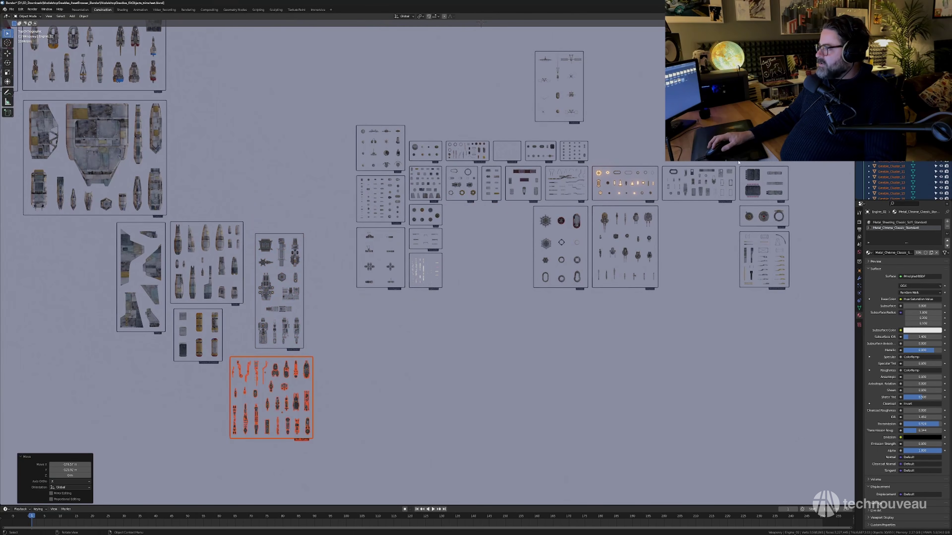
Move the dark box-shaped parts board above the tall clusters board and the three-round-parts board above the pod-shaped pieces.
{"action": "left_click_drag", "start_coordinate": [738, 163], "coordinate": [789, 228]}
{"action": "key", "text": "g"}
{"action": "left_click", "coordinate": [288, 227]}
{"action": "key", "text": "g"}
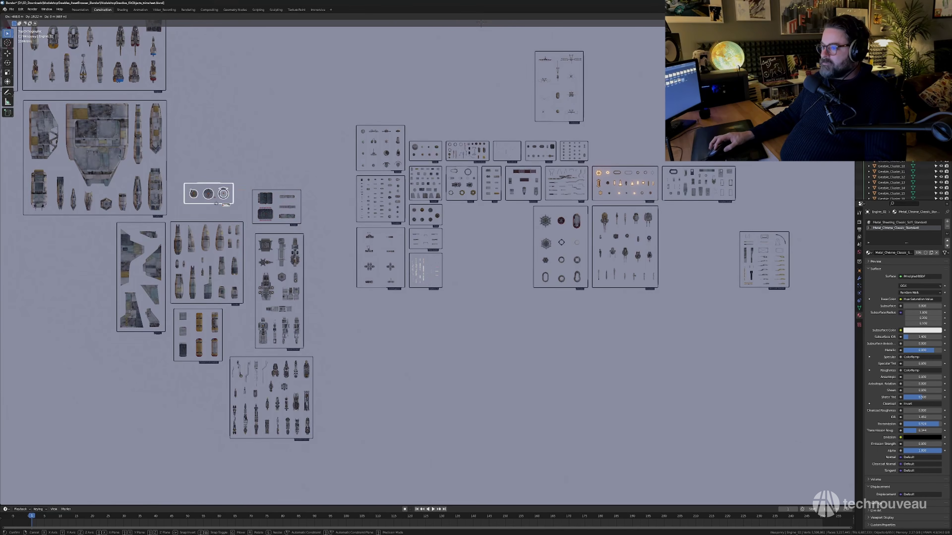
{"action": "left_click", "coordinate": [335, 227]}
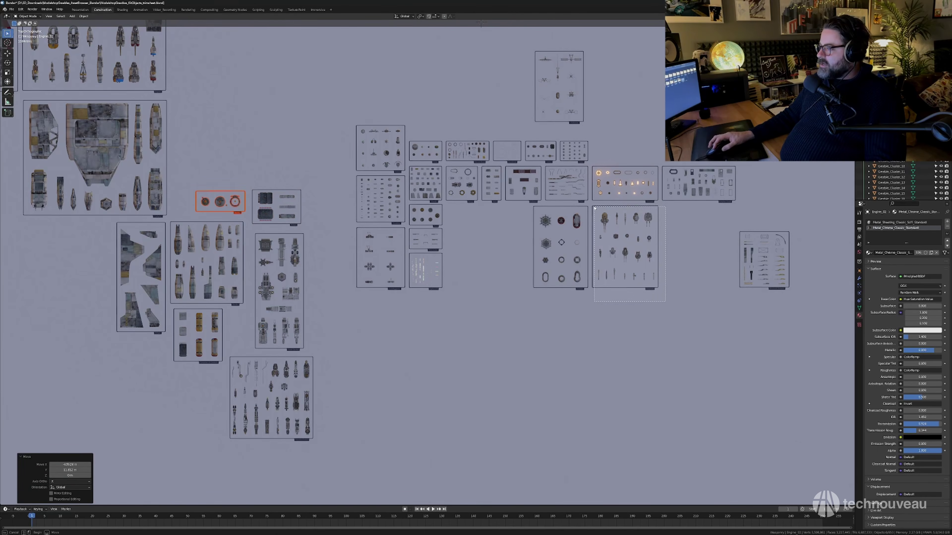
Move the turret-like parts board below the yellow containers board, beside the dense pipes board.
{"action": "left_click_drag", "start_coordinate": [595, 208], "coordinate": [594, 208]}
{"action": "key", "text": "g"}
{"action": "left_click", "coordinate": [157, 371]}
{"action": "middle_click_drag", "start_coordinate": [469, 313], "coordinate": [481, 321], "text": "shift"}
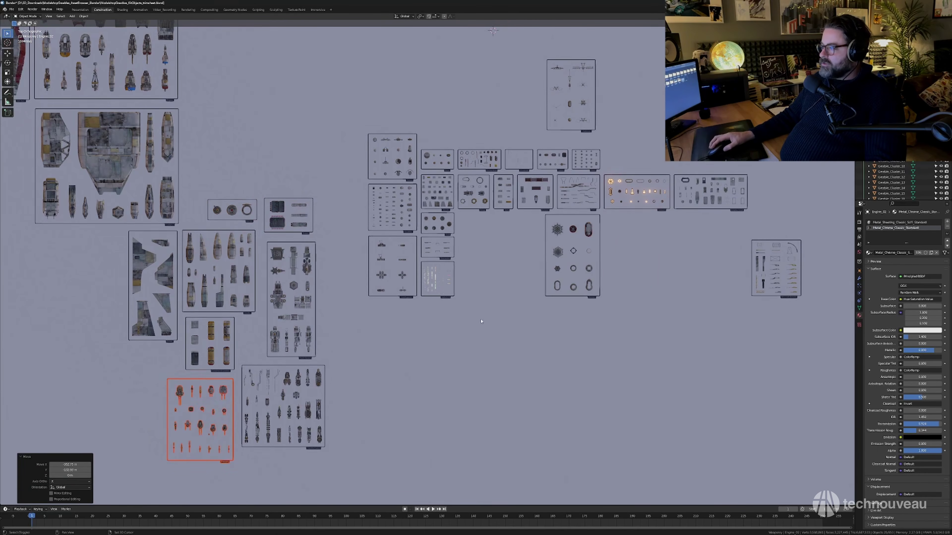
{"action": "left_click", "coordinate": [481, 322]}
Move the isolated weapons board to beside the rings and round hatches board in the small-parts group.
{"action": "left_click_drag", "start_coordinate": [739, 231], "coordinate": [809, 303]}
{"action": "key", "text": "g"}
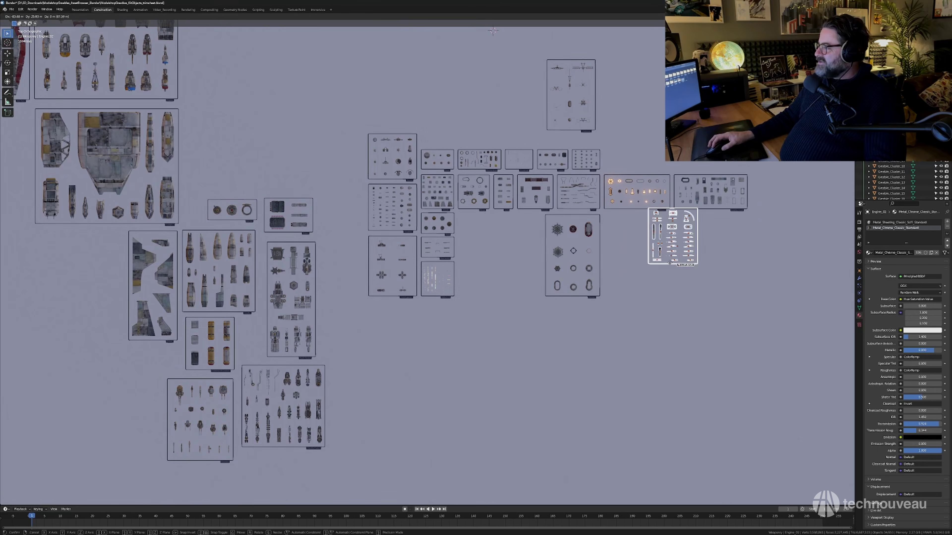
{"action": "left_click", "coordinate": [666, 276]}
Move the cross-shaped parts board and the two small thin-parts boards together to beside the rings and hatches board.
{"action": "scroll", "coordinate": [538, 221], "scroll_direction": "up", "scroll_amount": 2}
{"action": "middle_click_drag", "start_coordinate": [537, 220], "coordinate": [529, 244], "text": "shift"}
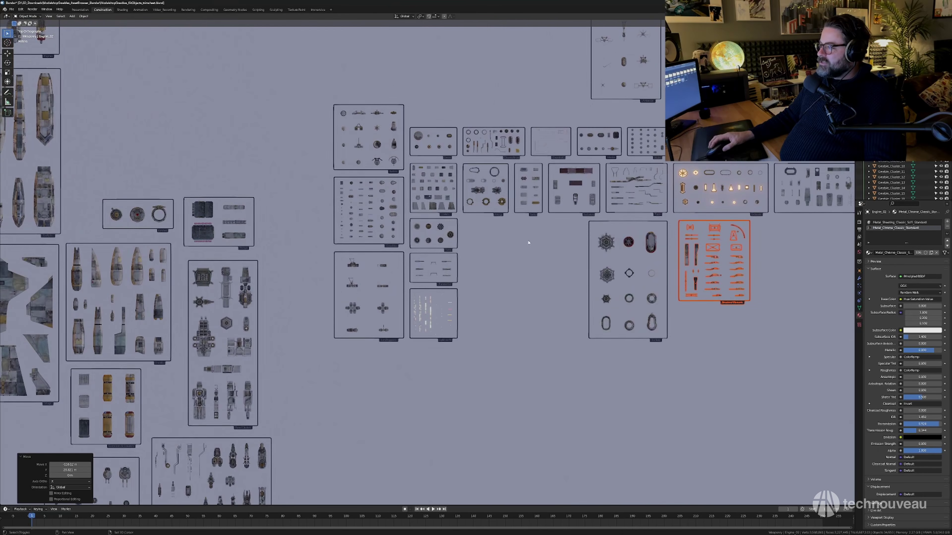
{"action": "left_click_drag", "start_coordinate": [323, 376], "coordinate": [470, 255]}
{"action": "key", "text": "g"}
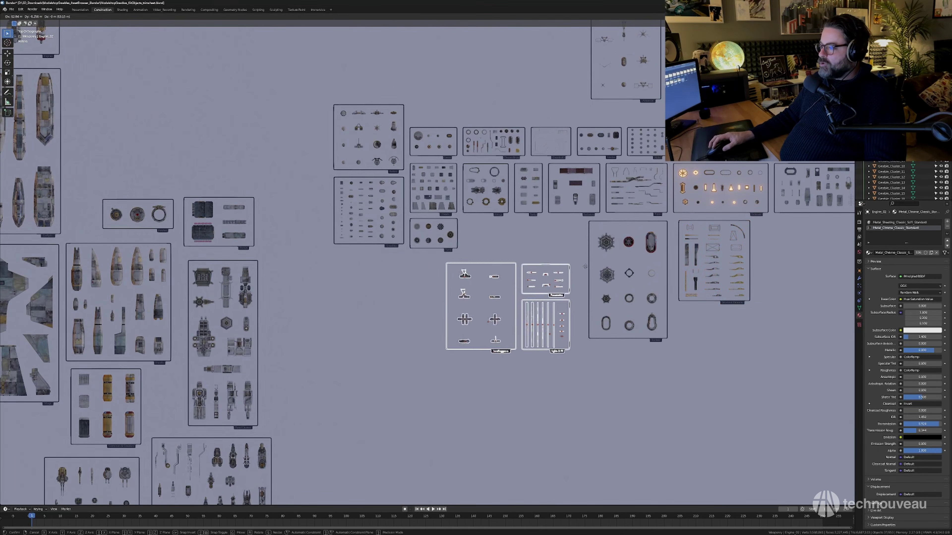
{"action": "left_click", "coordinate": [588, 266]}
Move the small board of round knobs to just below the cross-shaped parts board.
{"action": "left_click_drag", "start_coordinate": [463, 221], "coordinate": [411, 250]}
{"action": "key", "text": "g"}
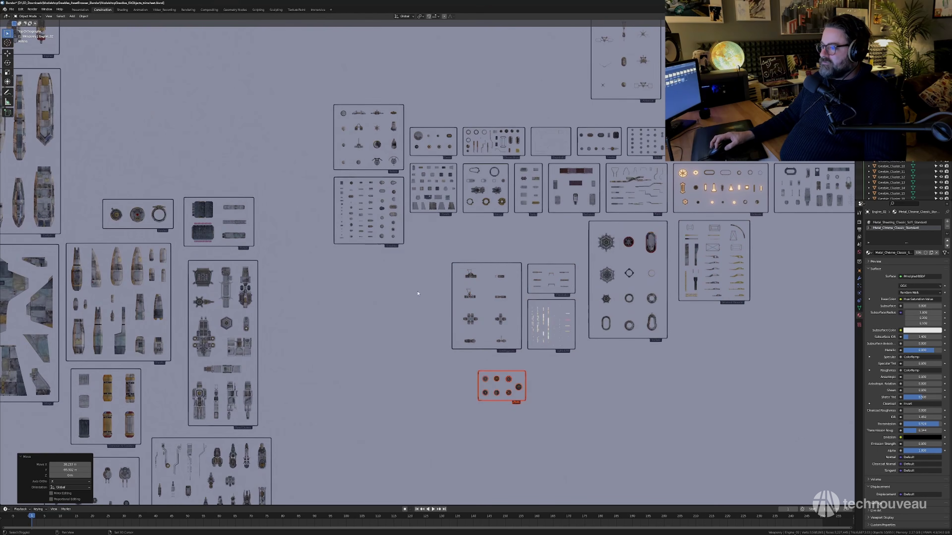
{"action": "left_click", "coordinate": [493, 428]}
Move the board of tiny parts in dense columns below the round knobs board.
{"action": "middle_click_drag", "start_coordinate": [493, 428], "coordinate": [461, 356], "text": "shift"}
{"action": "left_click", "coordinate": [347, 161]}
{"action": "key", "text": "g"}
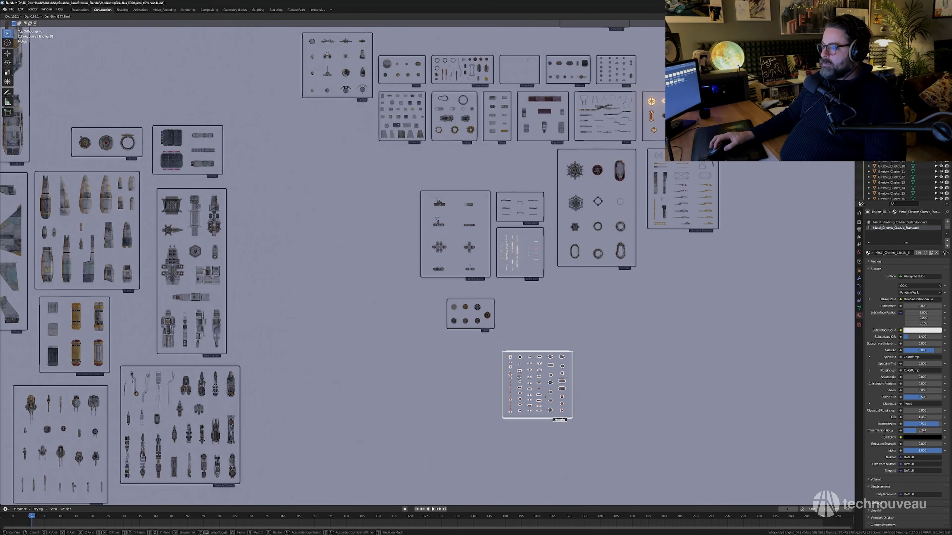
{"action": "left_click", "coordinate": [547, 405]}
Move the antennas board down to below the rings and hatches board, beside the tiny parts board.
{"action": "middle_click_drag", "start_coordinate": [344, 176], "coordinate": [356, 263], "text": "shift"}
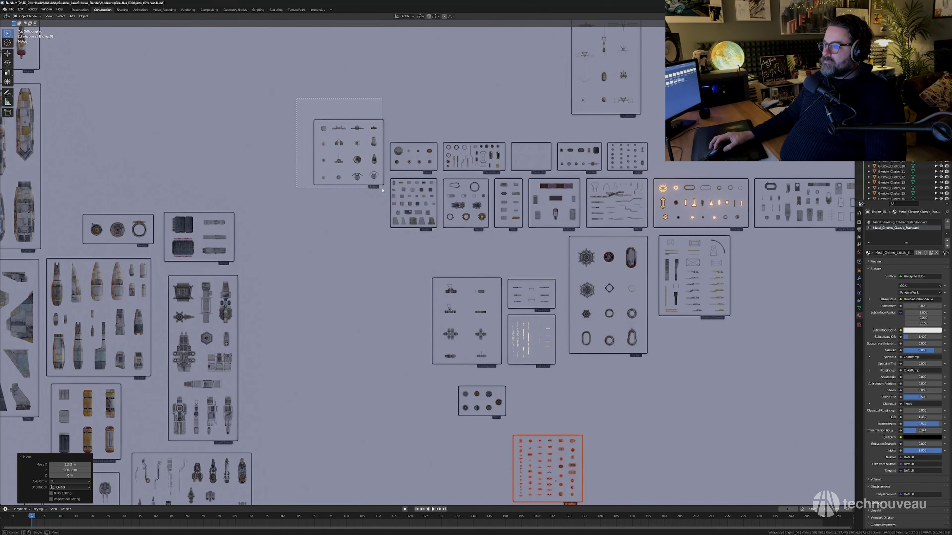
{"action": "left_click_drag", "start_coordinate": [382, 190], "coordinate": [384, 189]}
{"action": "scroll", "coordinate": [450, 143], "scroll_direction": "down", "scroll_amount": 3}
{"action": "left_click_drag", "start_coordinate": [496, 100], "coordinate": [558, 182]}
{"action": "key", "text": "g"}
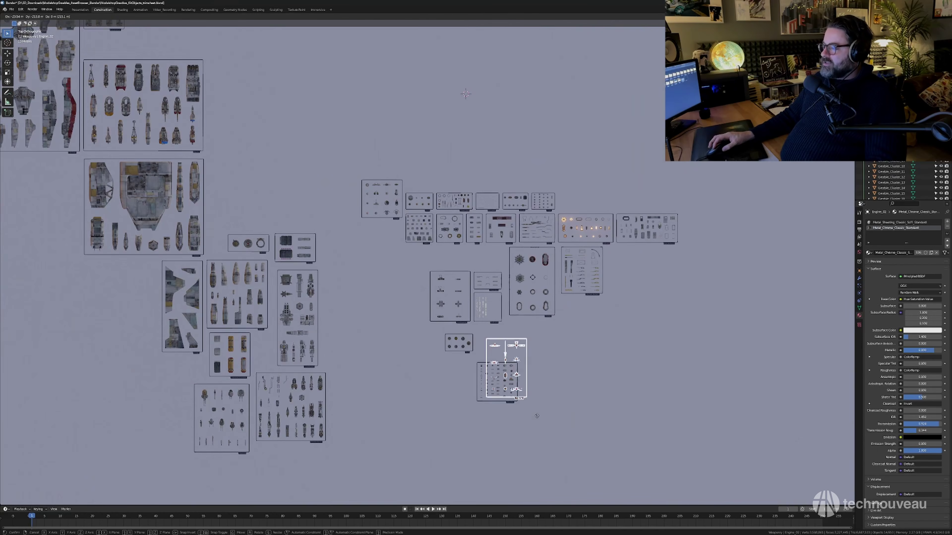
{"action": "left_click", "coordinate": [574, 404]}
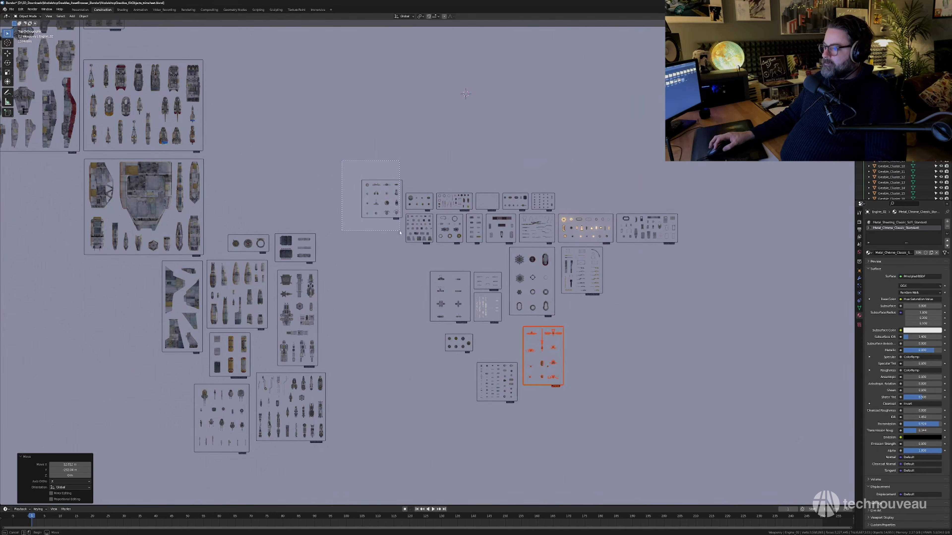
Move the remaining outlying board of small dishes and domes to beside the tiny parts board.
{"action": "left_click_drag", "start_coordinate": [399, 231], "coordinate": [403, 240]}
{"action": "key", "text": "g"}
{"action": "left_click", "coordinate": [467, 425]}
Select all small-parts boards and move them together to just beside the lower end of the large-parts group.
{"action": "left_click_drag", "start_coordinate": [378, 159], "coordinate": [683, 410]}
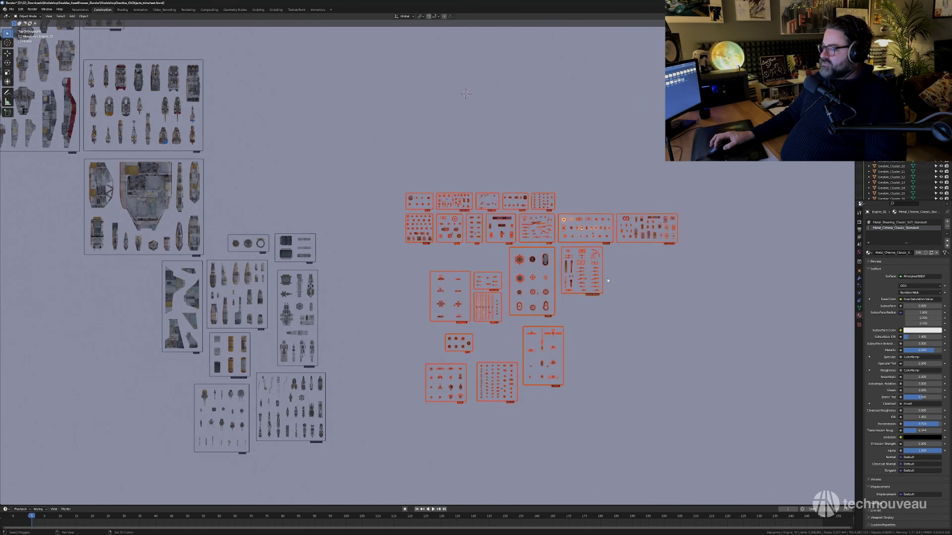
{"action": "middle_click_drag", "start_coordinate": [607, 280], "coordinate": [639, 208], "text": "shift"}
{"action": "key", "text": "g"}
{"action": "left_click", "coordinate": [579, 383]}
Deselect the boards and examine the hull, engine, wing and pod boards of the large-parts group from above.
{"action": "scroll", "coordinate": [414, 257], "scroll_direction": "down", "scroll_amount": 3}
{"action": "middle_click_drag", "start_coordinate": [413, 257], "coordinate": [556, 322], "text": "shift"}
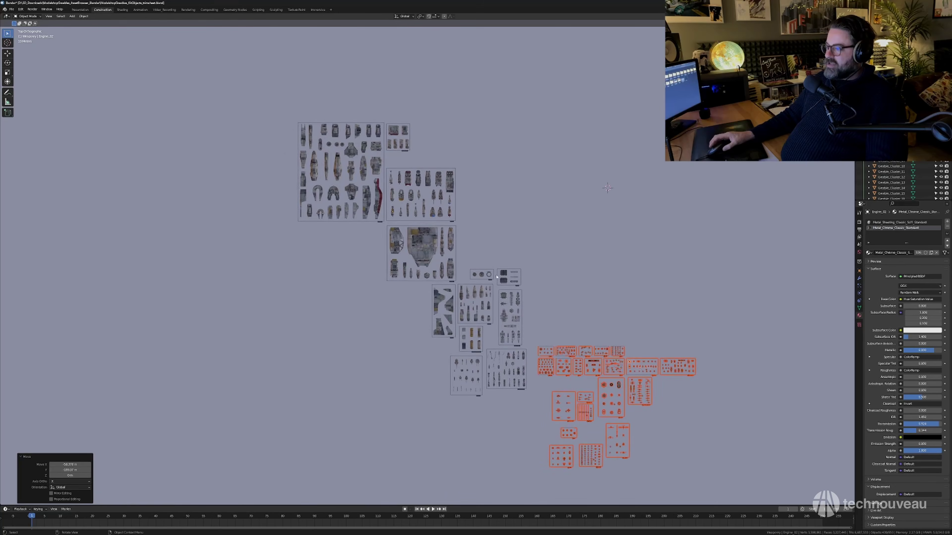
{"action": "scroll", "coordinate": [497, 277], "scroll_direction": "up", "scroll_amount": 1}
{"action": "left_click", "coordinate": [466, 182]}
{"action": "middle_click_drag", "start_coordinate": [379, 146], "coordinate": [320, 130], "text": "ctrl"}
{"action": "middle_click_drag", "start_coordinate": [320, 131], "coordinate": [403, 317], "text": "shift"}
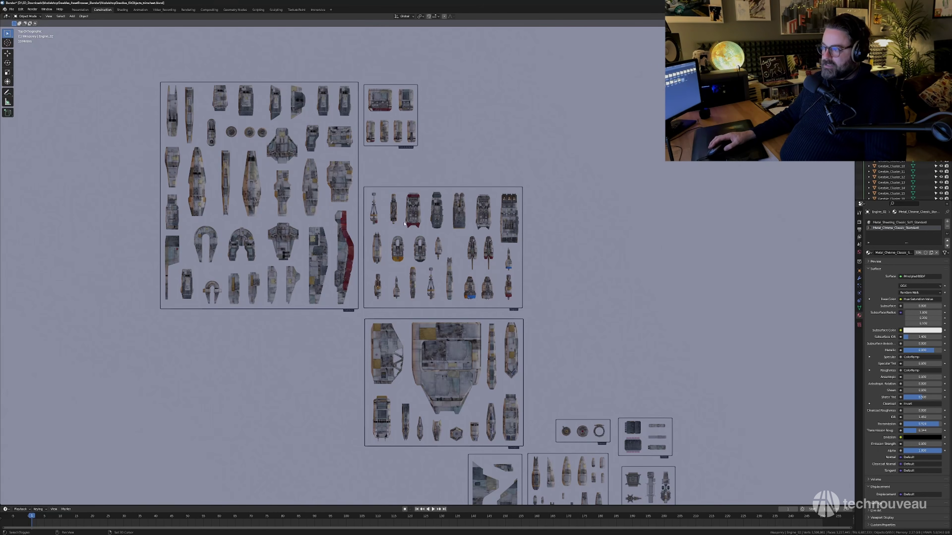
{"action": "middle_click_drag", "start_coordinate": [404, 224], "coordinate": [406, 203], "text": "shift"}
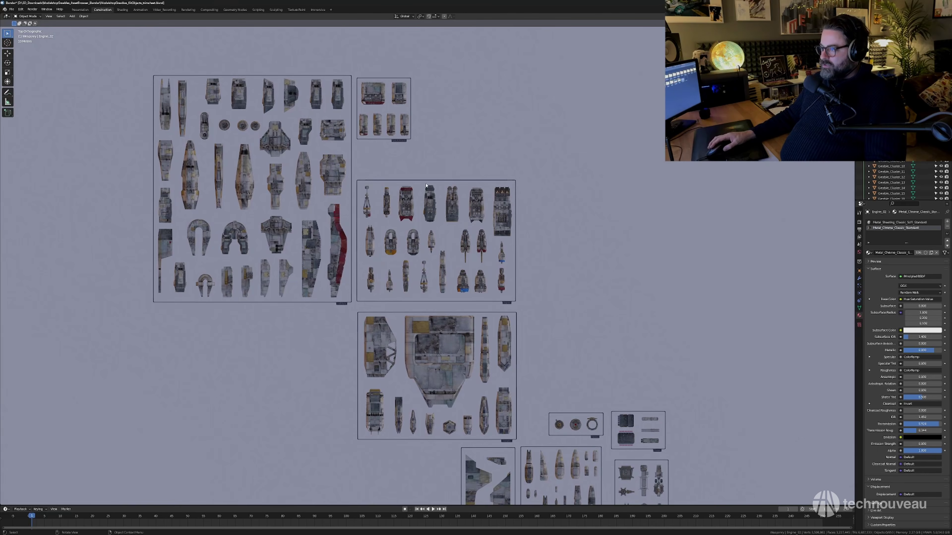
{"action": "middle_click_drag", "start_coordinate": [426, 185], "coordinate": [357, 85], "text": "shift"}
{"action": "middle_click_drag", "start_coordinate": [457, 304], "coordinate": [393, 175], "text": "shift"}
{"action": "middle_click_drag", "start_coordinate": [397, 249], "coordinate": [398, 190], "text": "ctrl"}
{"action": "middle_click_drag", "start_coordinate": [418, 222], "coordinate": [424, 191], "text": "shift"}
{"action": "middle_click_drag", "start_coordinate": [429, 262], "coordinate": [429, 248], "text": "ctrl"}
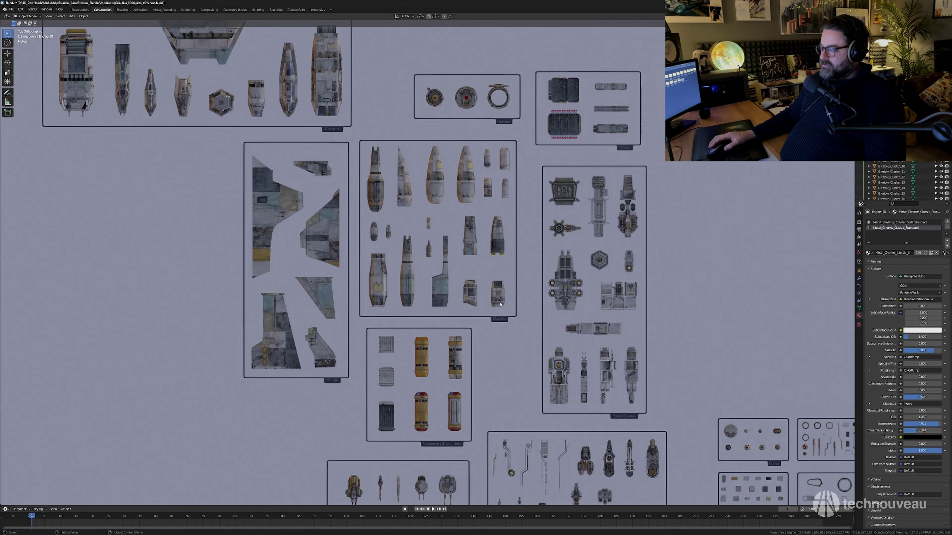
{"action": "middle_click_drag", "start_coordinate": [595, 280], "coordinate": [539, 235], "text": "shift"}
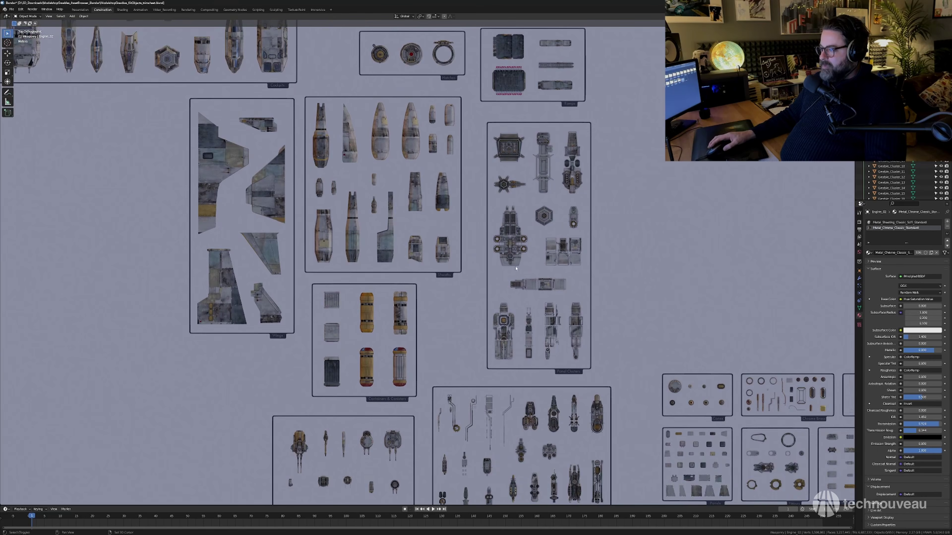
Examine the small-parts boards from above and frame a single small rectangular panel greeble up close.
{"action": "middle_click_drag", "start_coordinate": [441, 320], "coordinate": [366, 165], "text": "shift"}
{"action": "middle_click_drag", "start_coordinate": [723, 354], "coordinate": [510, 212], "text": "shift"}
{"action": "middle_click_drag", "start_coordinate": [442, 348], "coordinate": [502, 219], "text": "shift"}
{"action": "middle_click_drag", "start_coordinate": [459, 285], "coordinate": [459, 201], "text": "ctrl"}
{"action": "left_click", "coordinate": [447, 251]}
{"action": "key", "text": "KP_Decimal"}
{"action": "scroll", "coordinate": [466, 326], "scroll_direction": "down", "scroll_amount": 5}
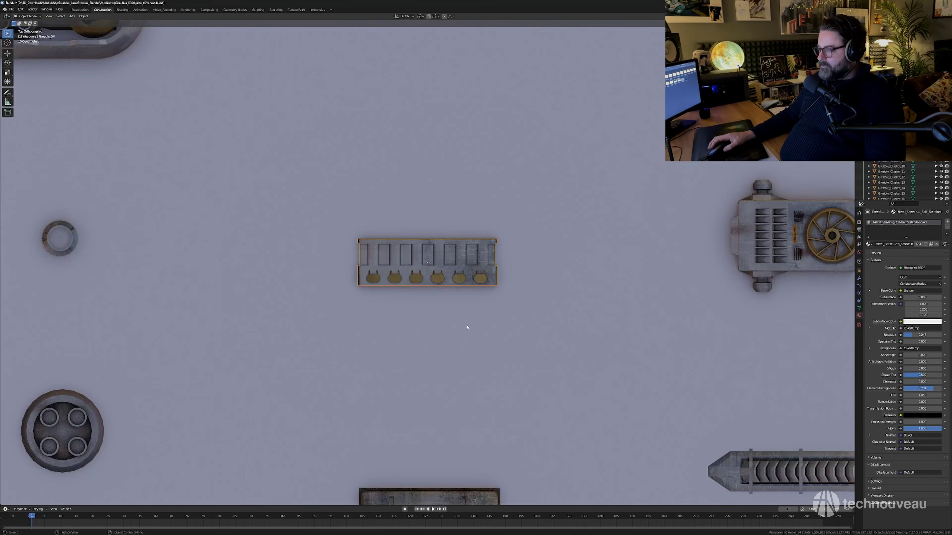
Look over the complete layout of large and small boards in perspective and from above.
{"action": "scroll", "coordinate": [467, 327], "scroll_direction": "down", "scroll_amount": 5}
{"action": "middle_click_drag", "start_coordinate": [466, 328], "coordinate": [577, 336]}
{"action": "scroll", "coordinate": [513, 283], "scroll_direction": "down", "scroll_amount": 10}
{"action": "middle_click_drag", "start_coordinate": [469, 301], "coordinate": [573, 361], "text": "shift"}
{"action": "scroll", "coordinate": [573, 361], "scroll_direction": "down", "scroll_amount": 3}
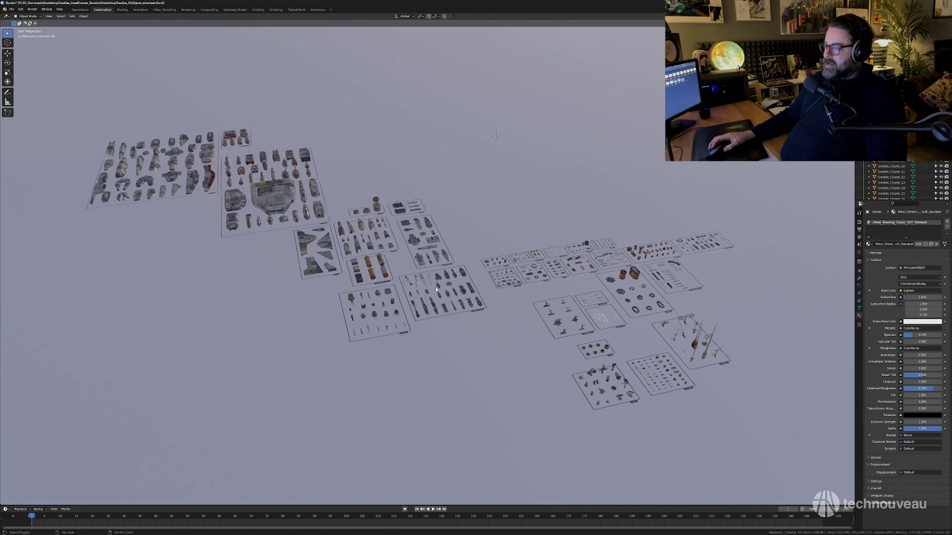
{"action": "middle_click_drag", "start_coordinate": [424, 315], "coordinate": [524, 315], "text": "shift"}
{"action": "middle_click_drag", "start_coordinate": [524, 315], "coordinate": [505, 325]}
{"action": "scroll", "coordinate": [510, 150], "scroll_direction": "down", "scroll_amount": 2}
{"action": "middle_click_drag", "start_coordinate": [510, 150], "coordinate": [442, 316], "text": "shift"}
{"action": "scroll", "coordinate": [471, 330], "scroll_direction": "down", "scroll_amount": 1}
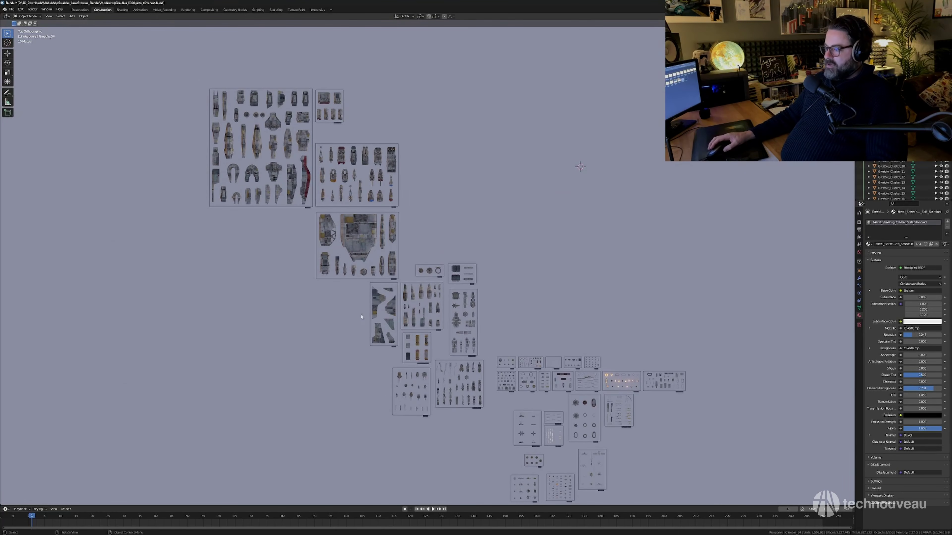
Examine the largest hull parts board and its neighbouring boards up close, from above and at an angle.
{"action": "middle_click_drag", "start_coordinate": [409, 237], "coordinate": [529, 358], "text": "shift"}
{"action": "scroll", "coordinate": [495, 236], "scroll_direction": "up", "scroll_amount": 5}
{"action": "middle_click_drag", "start_coordinate": [495, 237], "coordinate": [508, 230], "text": "shift"}
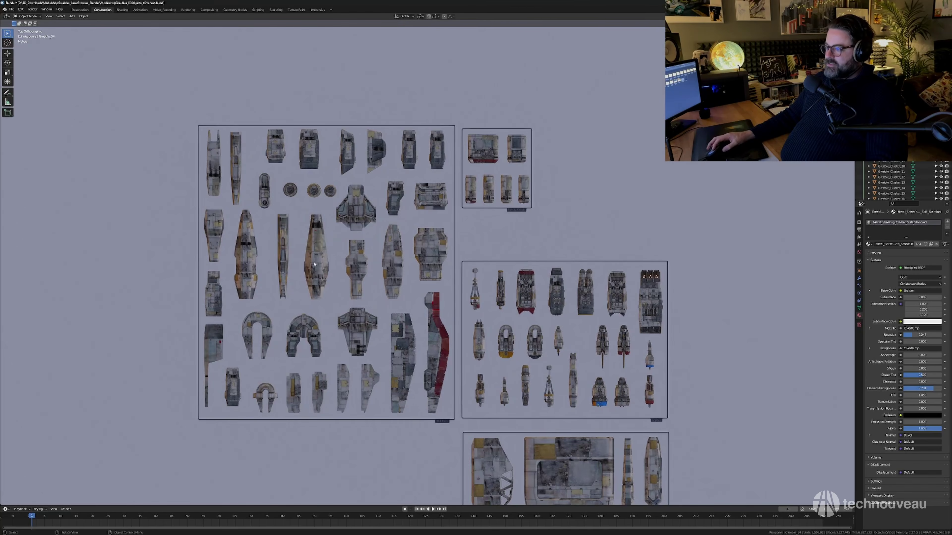
{"action": "middle_click_drag", "start_coordinate": [314, 264], "coordinate": [341, 314]}
{"action": "middle_click_drag", "start_coordinate": [272, 265], "coordinate": [230, 268]}
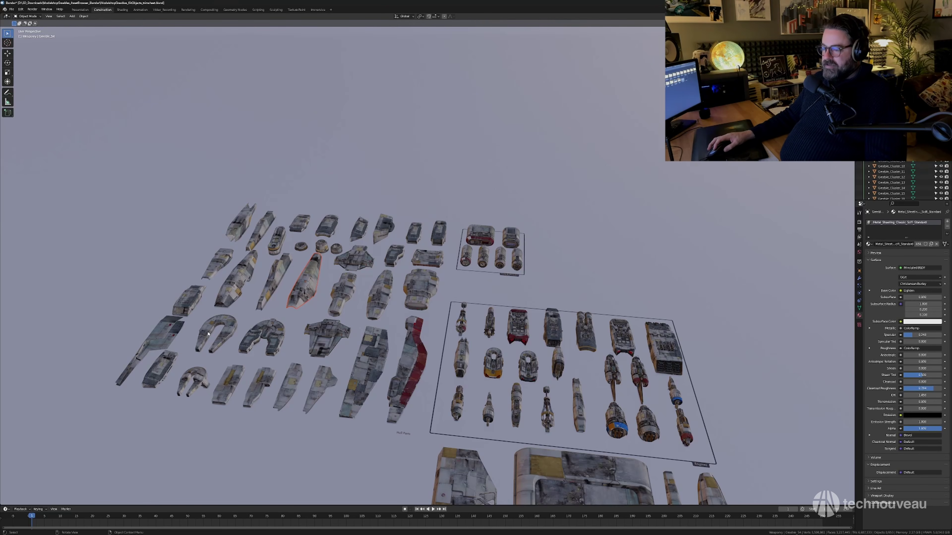
{"action": "middle_click_drag", "start_coordinate": [234, 331], "coordinate": [258, 340], "text": "shift"}
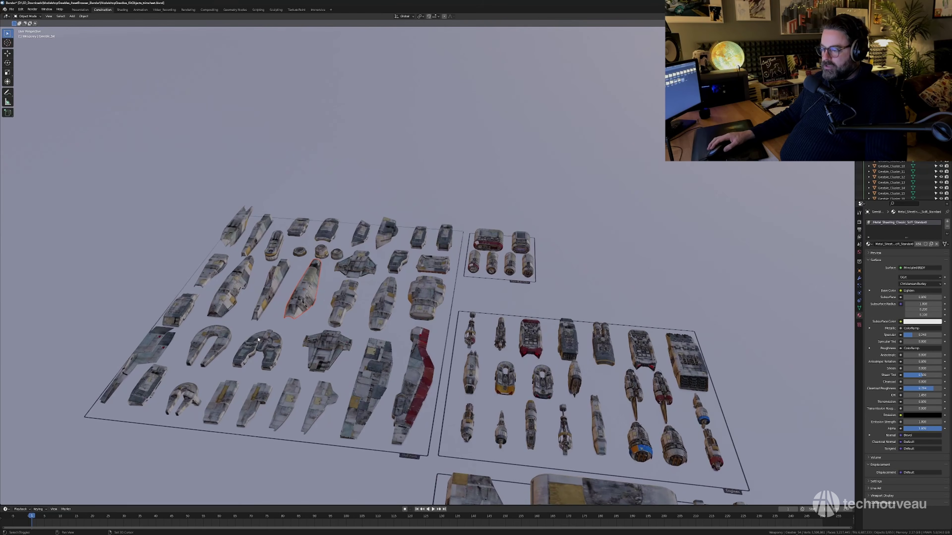
{"action": "middle_click_drag", "start_coordinate": [411, 382], "coordinate": [378, 384], "text": "ctrl"}
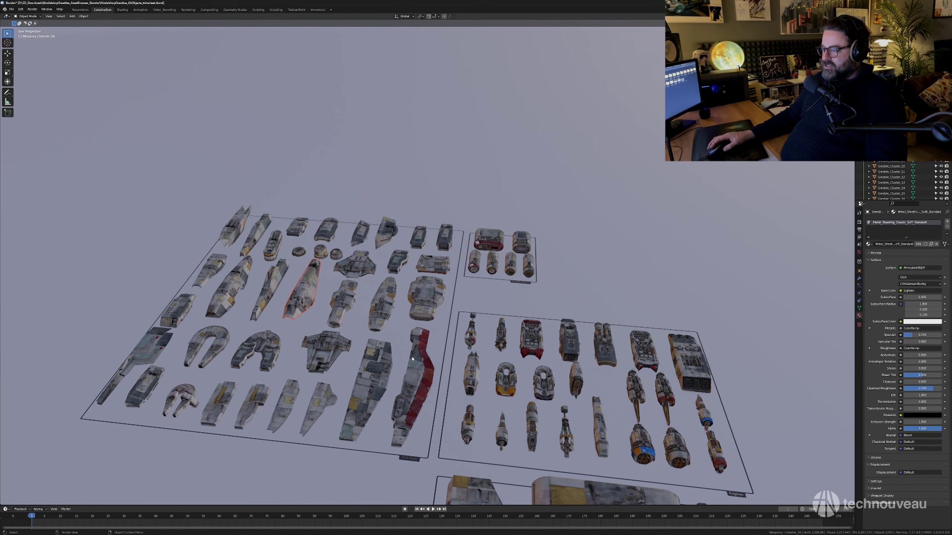
{"action": "middle_click_drag", "start_coordinate": [413, 359], "coordinate": [420, 378]}
Select the broad tapered hull piece on the hull parts board and examine it from several angles.
{"action": "left_click", "coordinate": [246, 297]}
{"action": "middle_click_drag", "start_coordinate": [246, 296], "coordinate": [489, 248]}
{"action": "scroll", "coordinate": [319, 285], "scroll_direction": "up", "scroll_amount": 3}
{"action": "middle_click_drag", "start_coordinate": [490, 247], "coordinate": [316, 298]}
{"action": "scroll", "coordinate": [420, 258], "scroll_direction": "down", "scroll_amount": 3}
{"action": "scroll", "coordinate": [433, 297], "scroll_direction": "up", "scroll_amount": 3}
{"action": "scroll", "coordinate": [433, 297], "scroll_direction": "down", "scroll_amount": 3}
{"action": "scroll", "coordinate": [470, 296], "scroll_direction": "up", "scroll_amount": 3}
{"action": "scroll", "coordinate": [470, 295], "scroll_direction": "down", "scroll_amount": 3}
{"action": "scroll", "coordinate": [442, 296], "scroll_direction": "up", "scroll_amount": 3}
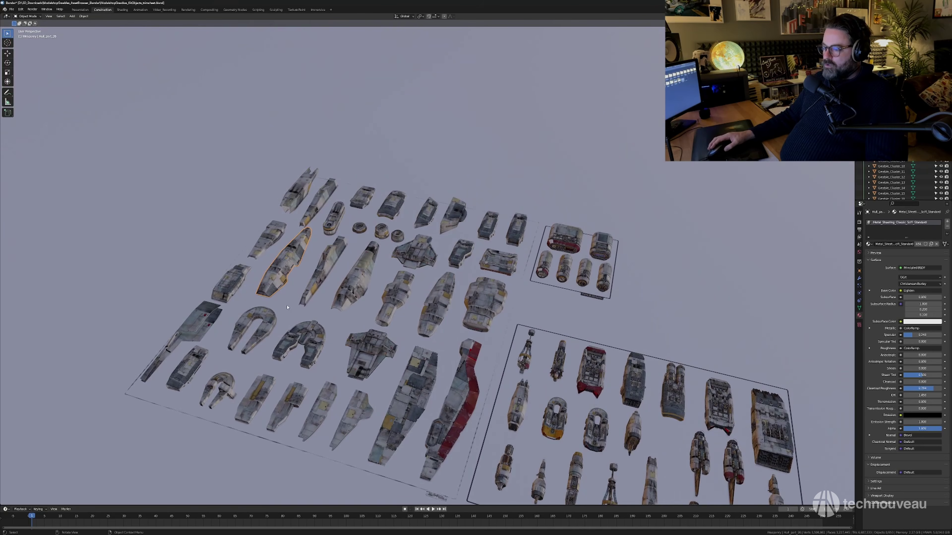
Duplicate the broad tapered hull piece along Y into the empty area beyond the board, and shift the copy along X.
{"action": "middle_click_drag", "start_coordinate": [287, 300], "coordinate": [278, 308], "text": "shift"}
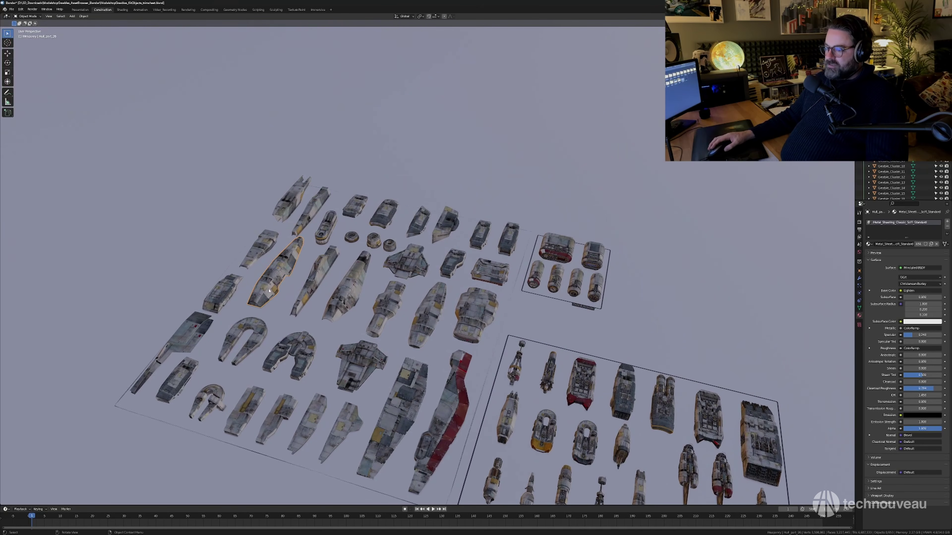
{"action": "key", "text": "shift+d"}
{"action": "key", "text": "y"}
{"action": "left_click", "coordinate": [389, 139]}
{"action": "key", "text": "g"}
{"action": "key", "text": "x"}
{"action": "left_click", "coordinate": [451, 146]}
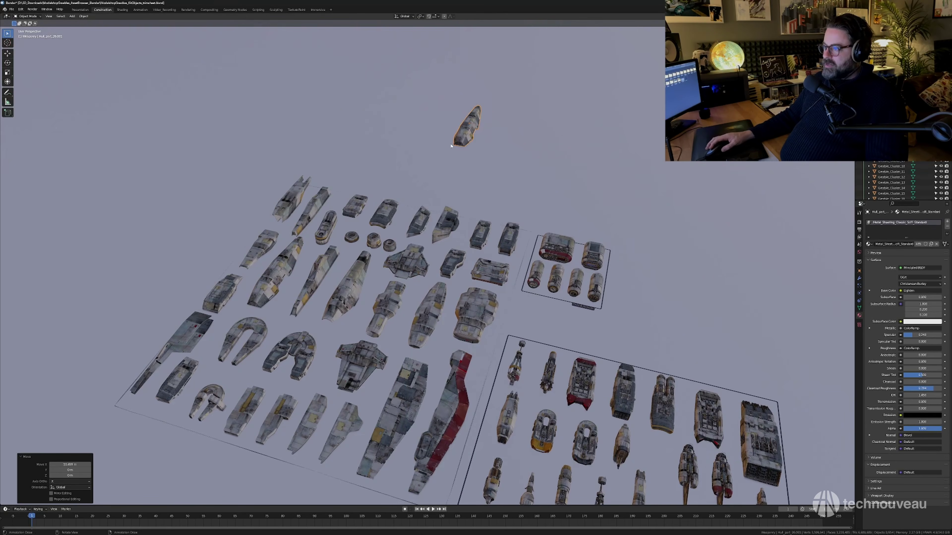
Duplicate the large horseshoe-shaped hull piece along Y beyond the board, and shift the copy along X beside the tapered hull copy.
{"action": "middle_click_drag", "start_coordinate": [330, 334], "coordinate": [336, 339], "text": "shift"}
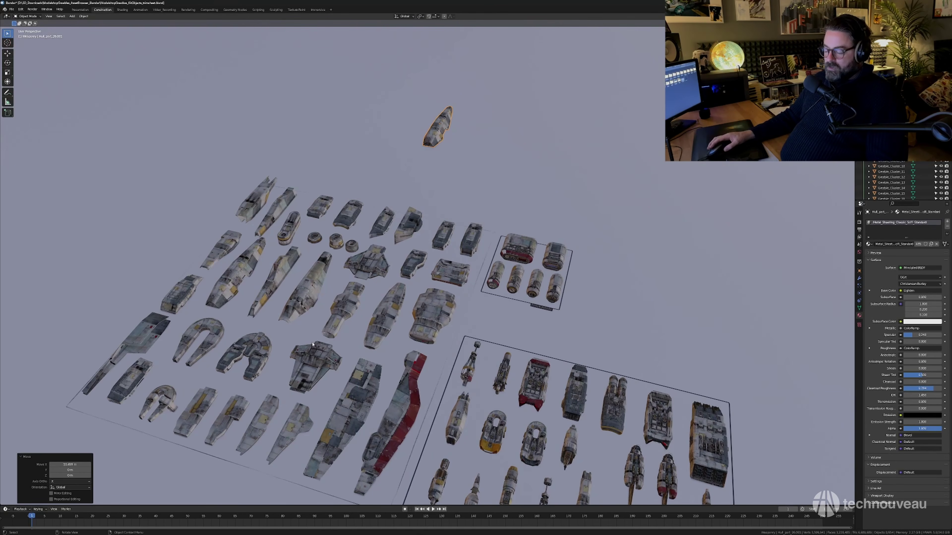
{"action": "left_click", "coordinate": [212, 339]}
{"action": "key", "text": "shift+d"}
{"action": "key", "text": "y"}
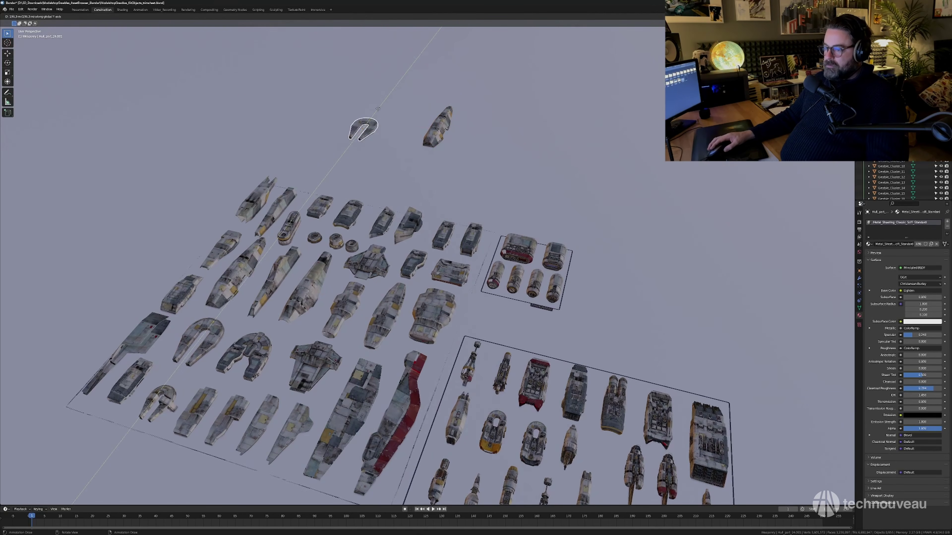
{"action": "left_click", "coordinate": [386, 119]}
{"action": "key", "text": "g"}
{"action": "key", "text": "x"}
{"action": "left_click", "coordinate": [418, 128]}
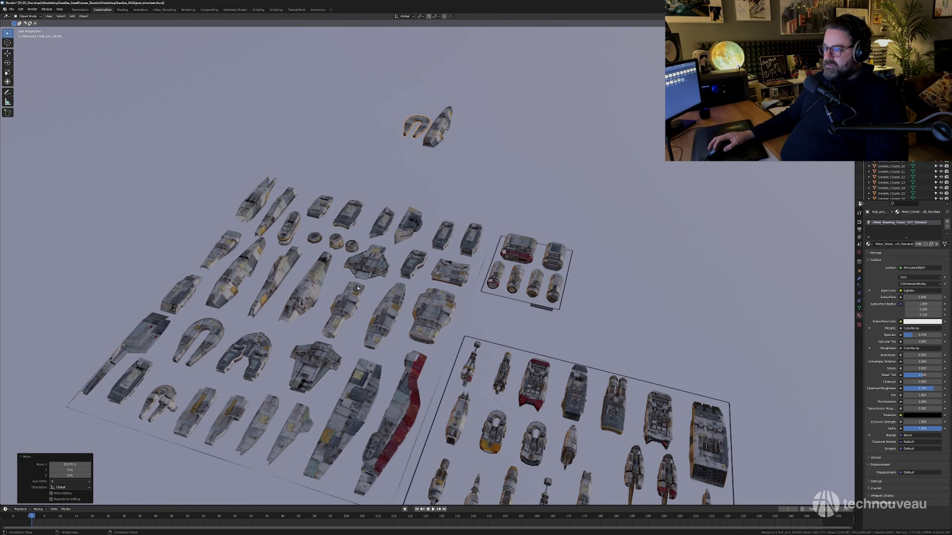
Duplicate the small winged hull piece along Y beyond the board, and shift the copy along X beside the tapered hull copy.
{"action": "left_click", "coordinate": [367, 268]}
{"action": "key", "text": "shift+d"}
{"action": "key", "text": "y"}
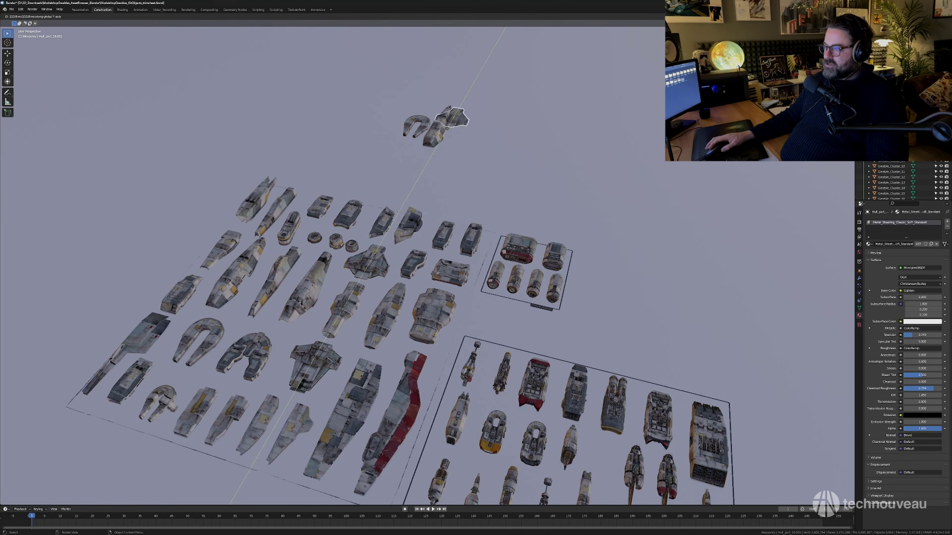
{"action": "left_click", "coordinate": [449, 107]}
{"action": "key", "text": "g"}
{"action": "key", "text": "x"}
{"action": "left_click", "coordinate": [472, 112]}
Select all three hull copies and move them together along X, farther into the empty area.
{"action": "middle_click_drag", "start_coordinate": [449, 155], "coordinate": [444, 182], "text": "shift"}
{"action": "left_click_drag", "start_coordinate": [390, 116], "coordinate": [484, 166]}
{"action": "key", "text": "g"}
{"action": "key", "text": "x"}
{"action": "left_click", "coordinate": [592, 190]}
{"action": "middle_click_drag", "start_coordinate": [591, 191], "coordinate": [494, 244], "text": "shift"}
{"action": "scroll", "coordinate": [494, 244], "scroll_direction": "up", "scroll_amount": 2}
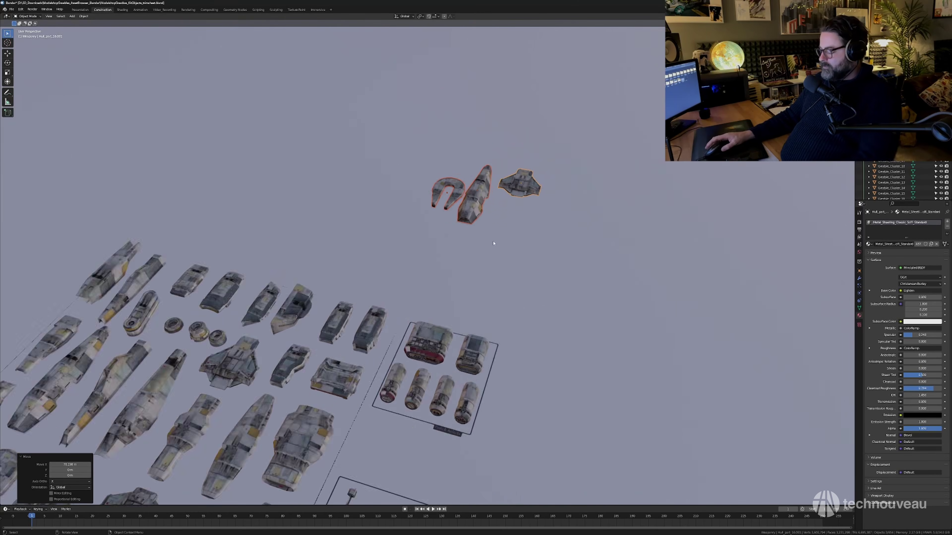
Scale the tapered hull copy up slightly.
{"action": "key", "text": "KP_Decimal"}
{"action": "key", "text": "s"}
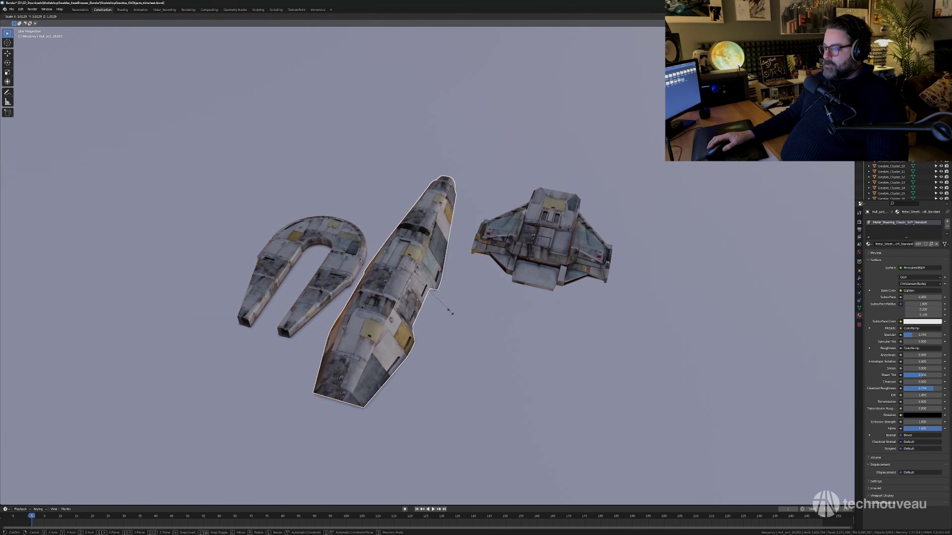
{"action": "left_click", "coordinate": [464, 327]}
{"action": "middle_click_drag", "start_coordinate": [466, 329], "coordinate": [472, 310]}
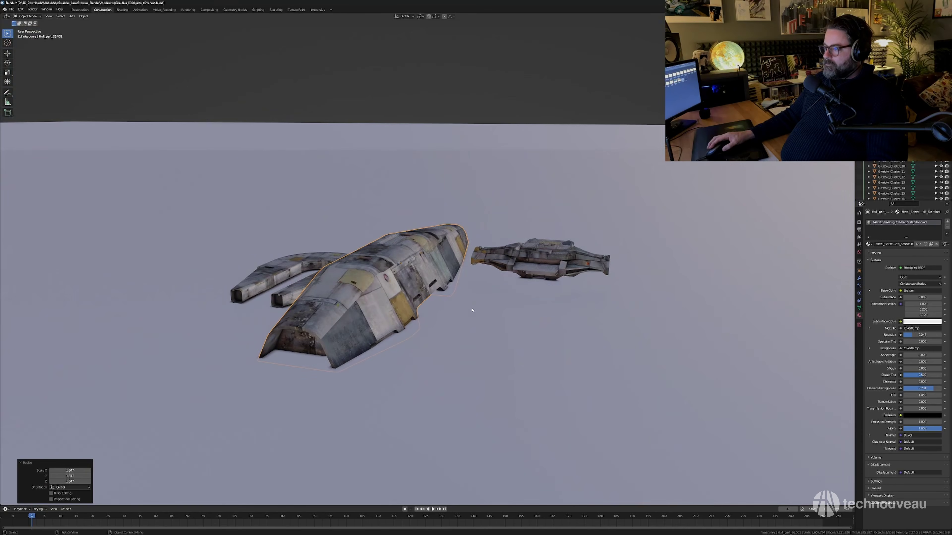
Select all three hull copies and raise them along Z above the ground.
{"action": "left_click", "coordinate": [544, 256], "text": "shift"}
{"action": "key", "text": "g"}
{"action": "key", "text": "Escape"}
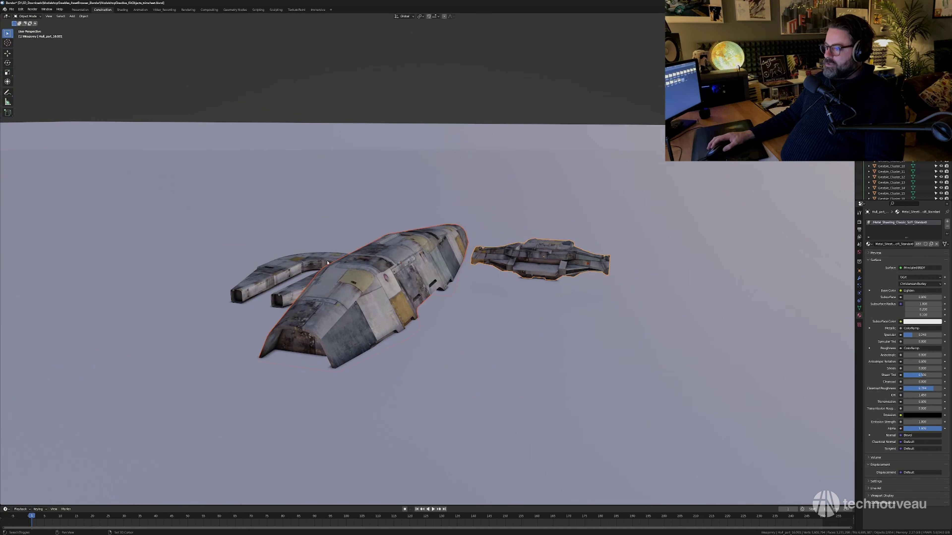
{"action": "left_click", "coordinate": [299, 288], "text": "shift"}
{"action": "key", "text": "g"}
{"action": "key", "text": "z"}
{"action": "left_click", "coordinate": [462, 242]}
{"action": "middle_click_drag", "start_coordinate": [462, 243], "coordinate": [441, 288]}
Move the horseshoe-shaped hull copy across so its curved end sits against the winged hull copy.
{"action": "left_click", "coordinate": [425, 272]}
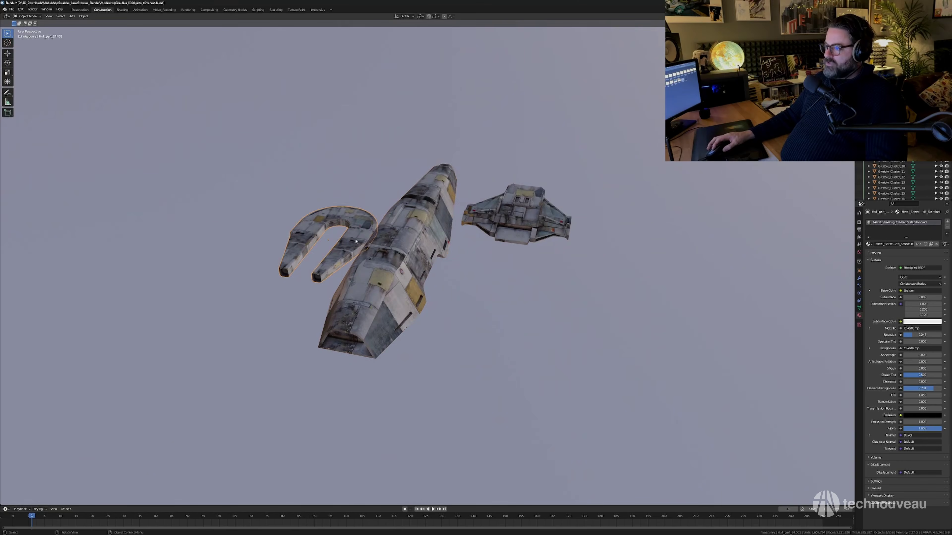
{"action": "key", "text": "g"}
{"action": "middle_click_drag", "start_coordinate": [356, 242], "coordinate": [527, 243]}
{"action": "left_click", "coordinate": [516, 267]}
{"action": "key", "text": "g"}
{"action": "left_click", "coordinate": [526, 243]}
Narrow the tapered hull copy by scaling it down along X.
{"action": "left_click", "coordinate": [402, 268]}
{"action": "middle_click_drag", "start_coordinate": [469, 308], "coordinate": [427, 260]}
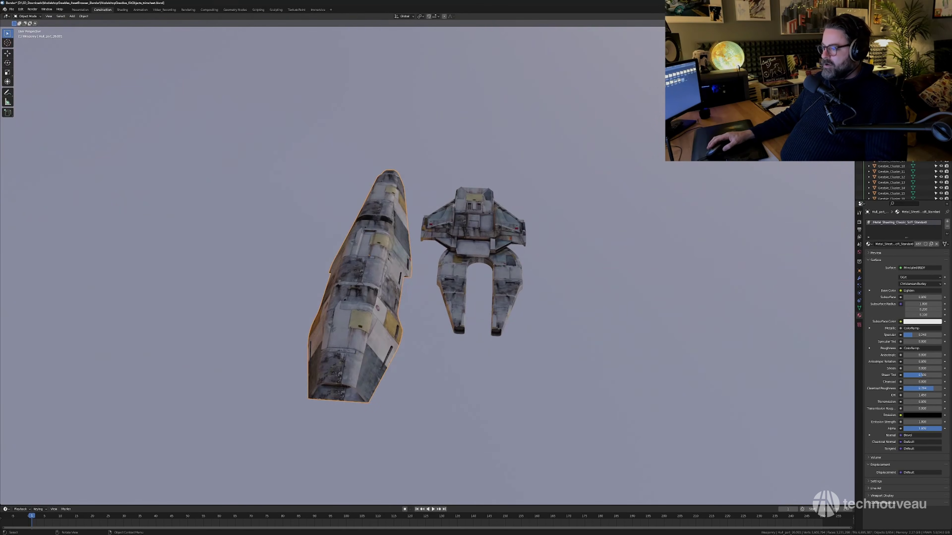
{"action": "key", "text": "s"}
{"action": "key", "text": "x"}
{"action": "left_click", "coordinate": [435, 299]}
{"action": "middle_click_drag", "start_coordinate": [434, 299], "coordinate": [396, 295]}
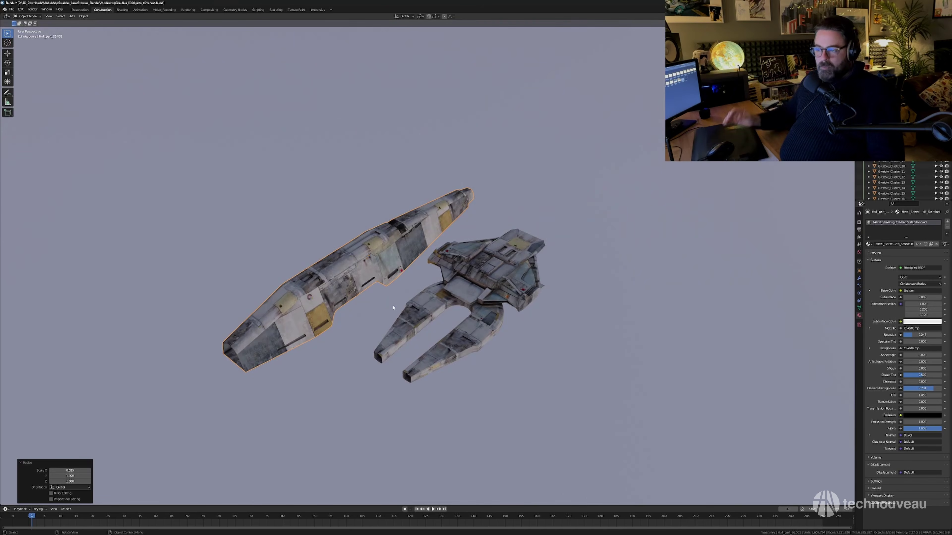
Tilt the tapered hull copy slightly about the X axis and adjust its height along Z.
{"action": "middle_click_drag", "start_coordinate": [387, 332], "coordinate": [431, 339]}
{"action": "key", "text": "r"}
{"action": "right_click", "coordinate": [480, 278]}
{"action": "mouse_move", "coordinate": [479, 278]}
{"action": "middle_mouse_down"}
{"action": "mouse_move", "coordinate": [506, 255]}
{"action": "mouse_move", "coordinate": [512, 228]}
{"action": "mouse_move", "coordinate": [486, 278]}
{"action": "mouse_move", "coordinate": [493, 226]}
{"action": "mouse_move", "coordinate": [474, 267]}
{"action": "middle_mouse_up"}
{"action": "key", "text": "r"}
{"action": "key", "text": "x"}
{"action": "left_click", "coordinate": [483, 261]}
{"action": "key", "text": "g"}
{"action": "key", "text": "z"}
{"action": "left_click", "coordinate": [490, 236]}
Scale the horseshoe-shaped hull copy up and move it so its two arms straddle the tapered hull copy.
{"action": "left_click", "coordinate": [474, 268]}
{"action": "key", "text": "s"}
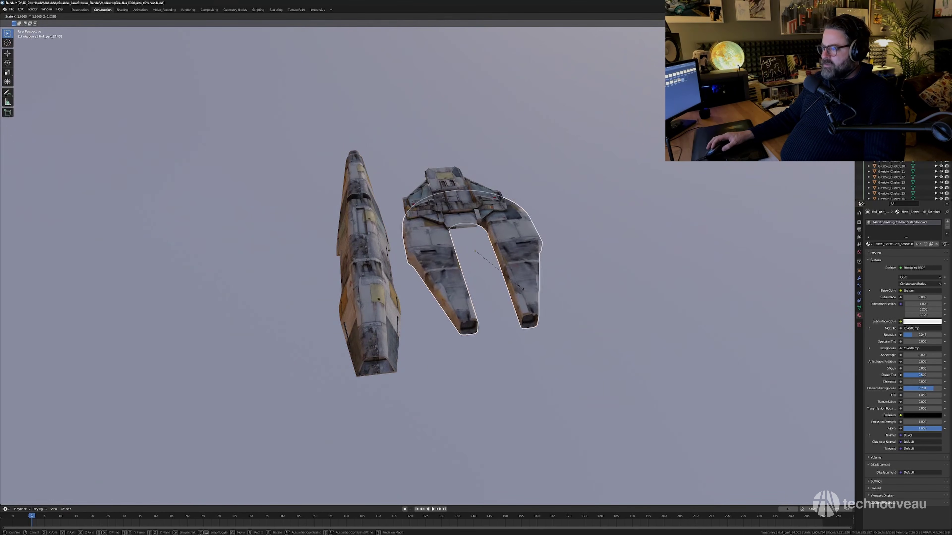
{"action": "left_click", "coordinate": [521, 294]}
{"action": "key", "text": "g"}
{"action": "left_click", "coordinate": [419, 299]}
Align the horseshoe-shaped copy with the tapered hull copy on the X location.
{"action": "left_click", "coordinate": [382, 290], "text": "shift"}
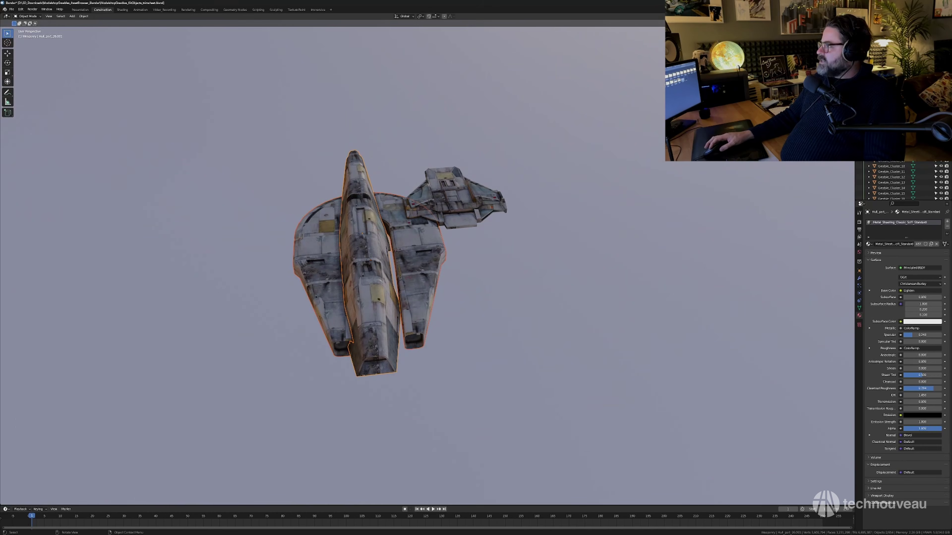
{"action": "key", "text": "n"}
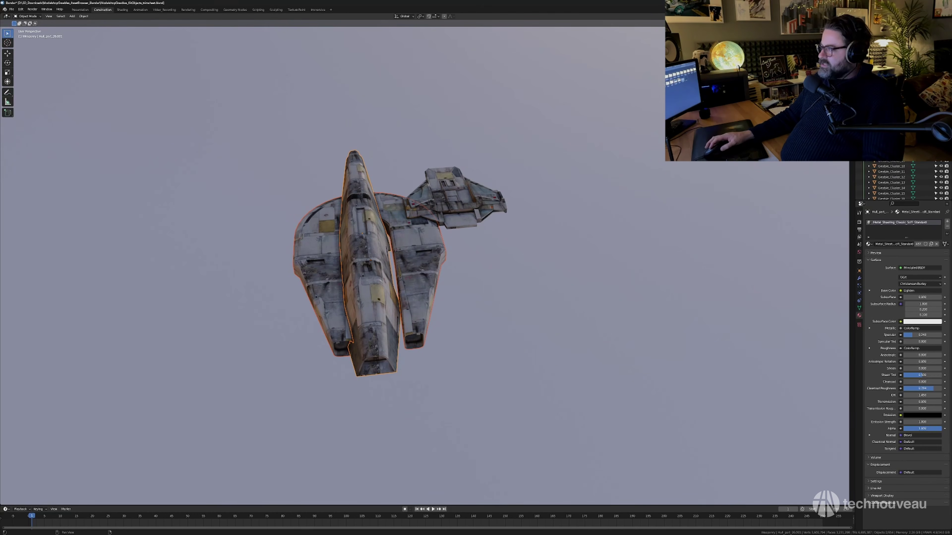
{"action": "key", "text": "n"}
{"action": "left_click", "coordinate": [805, 187]}
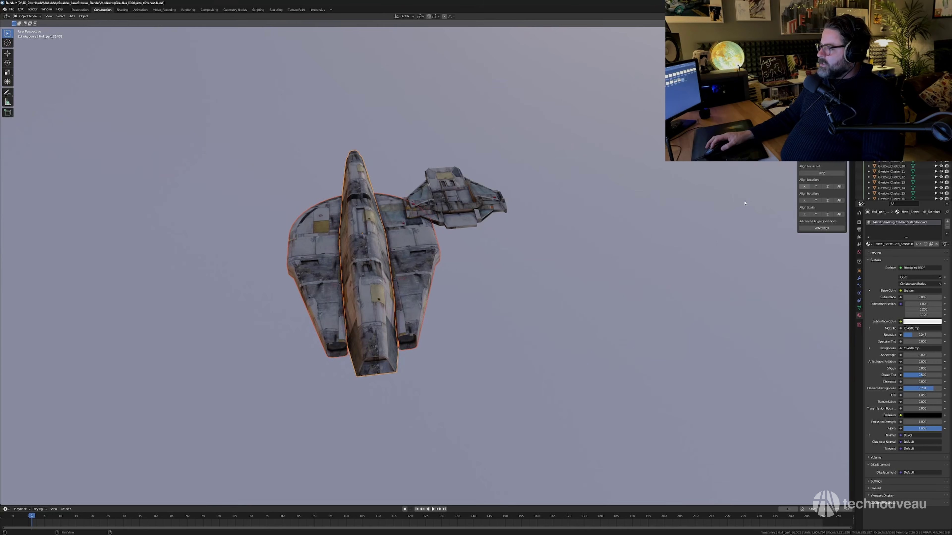
{"action": "middle_click_drag", "start_coordinate": [487, 319], "coordinate": [544, 293]}
Slide the horseshoe-shaped copy along Y toward the rear of the tapered hull, and adjust its height along Z.
{"action": "left_click", "coordinate": [419, 333]}
{"action": "middle_click_drag", "start_coordinate": [420, 334], "coordinate": [522, 286]}
{"action": "key", "text": "g"}
{"action": "key", "text": "y"}
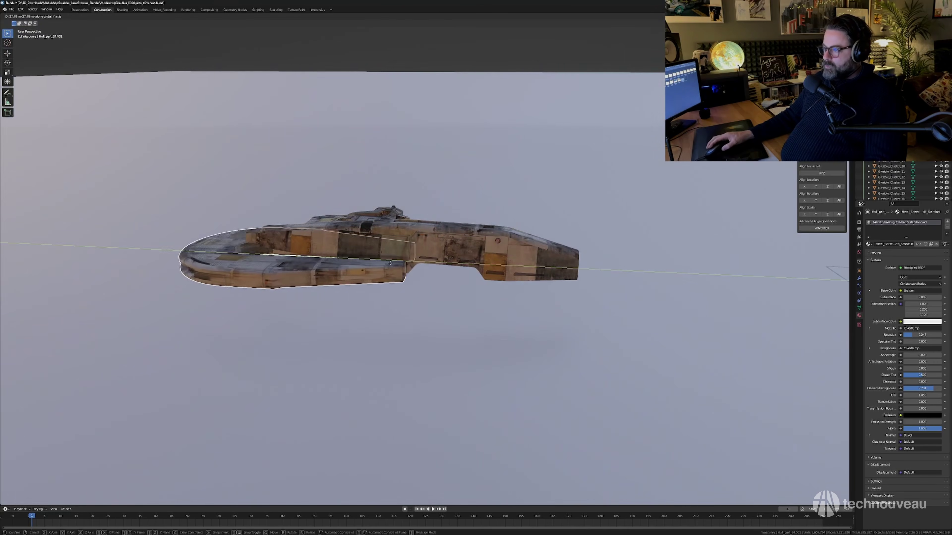
{"action": "left_click", "coordinate": [387, 285]}
{"action": "middle_click_drag", "start_coordinate": [388, 285], "coordinate": [506, 254]}
{"action": "key", "text": "g"}
{"action": "key", "text": "z"}
{"action": "left_click", "coordinate": [411, 246]}
Resize the horseshoe-shaped copy and refit it along Y around the rear of the tapered hull.
{"action": "key", "text": "s"}
{"action": "left_click", "coordinate": [332, 262]}
{"action": "key", "text": "g"}
{"action": "key", "text": "y"}
{"action": "left_click", "coordinate": [407, 259]}
Slide the winged hull copy back along Y, clear of the other two hull copies.
{"action": "left_click", "coordinate": [231, 281]}
{"action": "middle_click_drag", "start_coordinate": [231, 281], "coordinate": [372, 268]}
{"action": "key", "text": "g"}
{"action": "key", "text": "y"}
{"action": "left_click", "coordinate": [584, 180]}
Move the winged hull copy along Y and X into the ship's rear under the horseshoe, and select all three hull copies.
{"action": "middle_click_drag", "start_coordinate": [453, 229], "coordinate": [554, 219], "text": "shift"}
{"action": "left_click", "coordinate": [349, 220]}
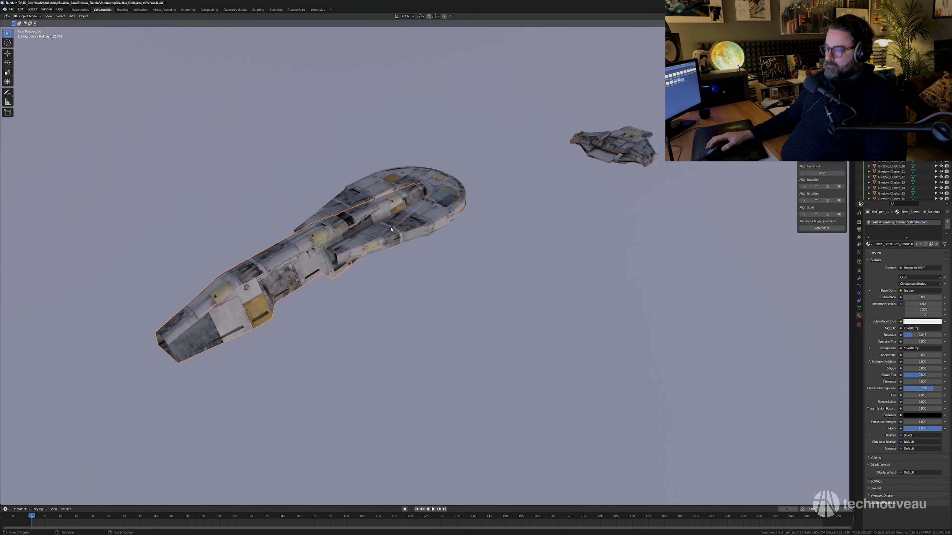
{"action": "middle_click_drag", "start_coordinate": [349, 220], "coordinate": [421, 139]}
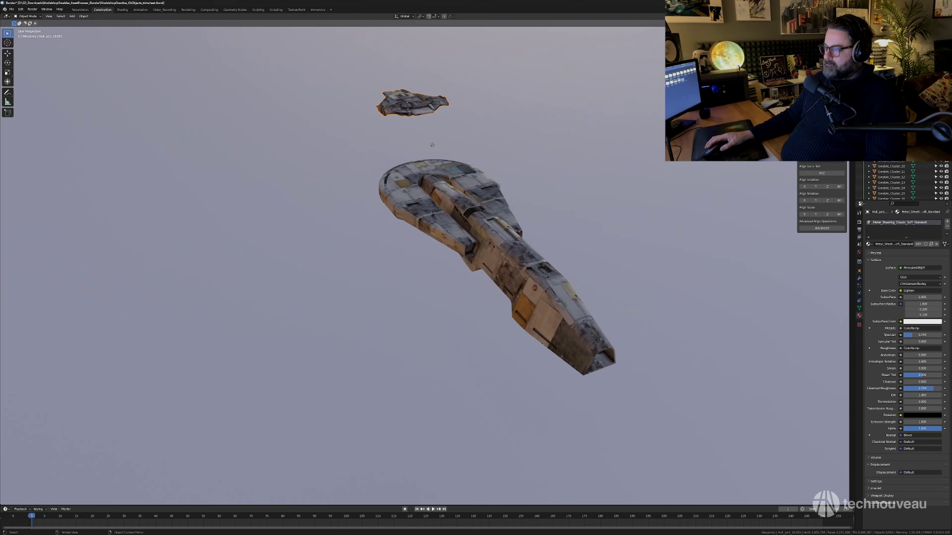
{"action": "key", "text": "g"}
{"action": "key", "text": "y"}
{"action": "left_click", "coordinate": [542, 228]}
{"action": "key", "text": "g"}
{"action": "key", "text": "x"}
{"action": "left_click", "coordinate": [489, 225]}
{"action": "left_click", "coordinate": [500, 229], "text": "shift"}
{"action": "left_click", "coordinate": [494, 188], "text": "shift"}
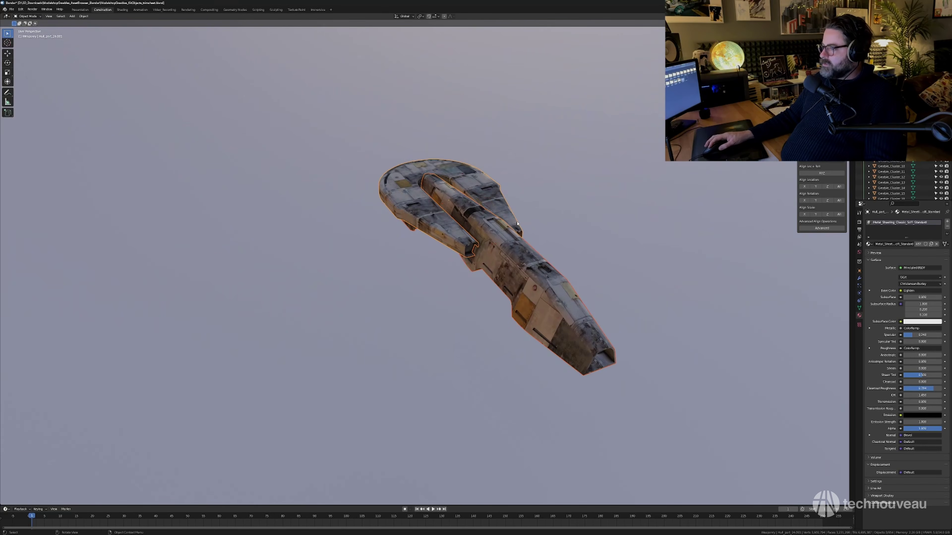
Scale the winged hull copy up and reposition it along Y at the ship's rear.
{"action": "left_click", "coordinate": [414, 231]}
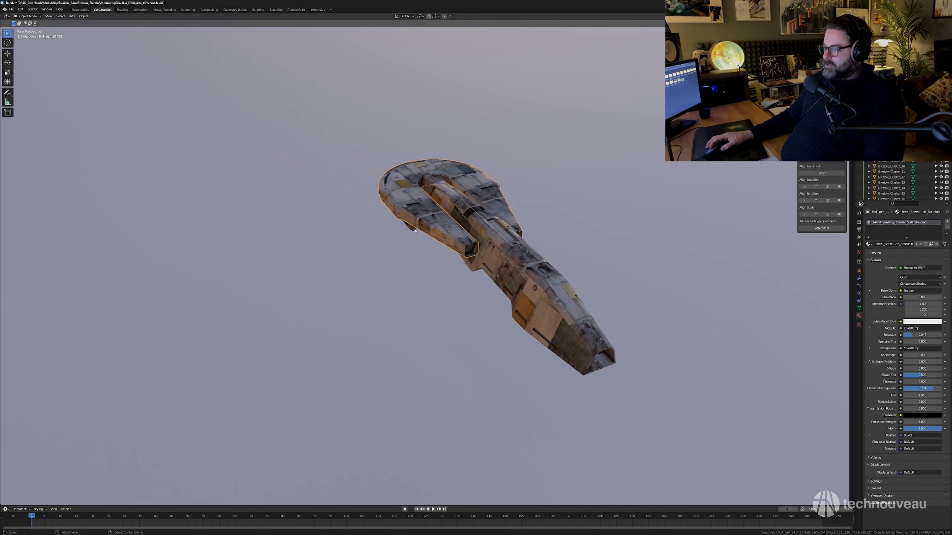
{"action": "key", "text": "s"}
{"action": "left_click", "coordinate": [507, 262]}
{"action": "middle_click_drag", "start_coordinate": [506, 262], "coordinate": [506, 283]}
{"action": "key", "text": "g"}
{"action": "key", "text": "y"}
{"action": "left_click", "coordinate": [501, 269]}
Flatten the winged hull copy by scaling it down along Z.
{"action": "scroll", "coordinate": [486, 253], "scroll_direction": "up", "scroll_amount": 1}
{"action": "key", "text": "s"}
{"action": "key", "text": "z"}
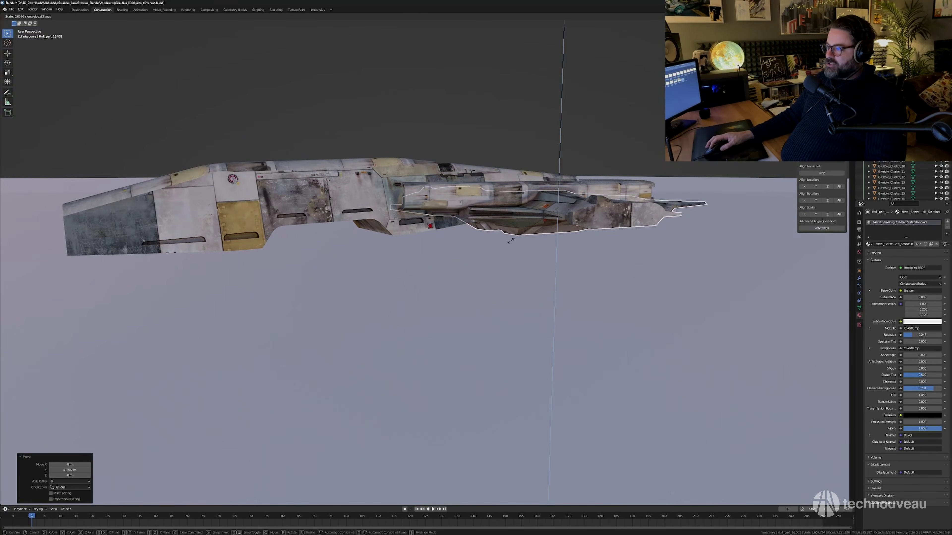
{"action": "left_click", "coordinate": [509, 240]}
{"action": "middle_click_drag", "start_coordinate": [505, 240], "coordinate": [527, 286]}
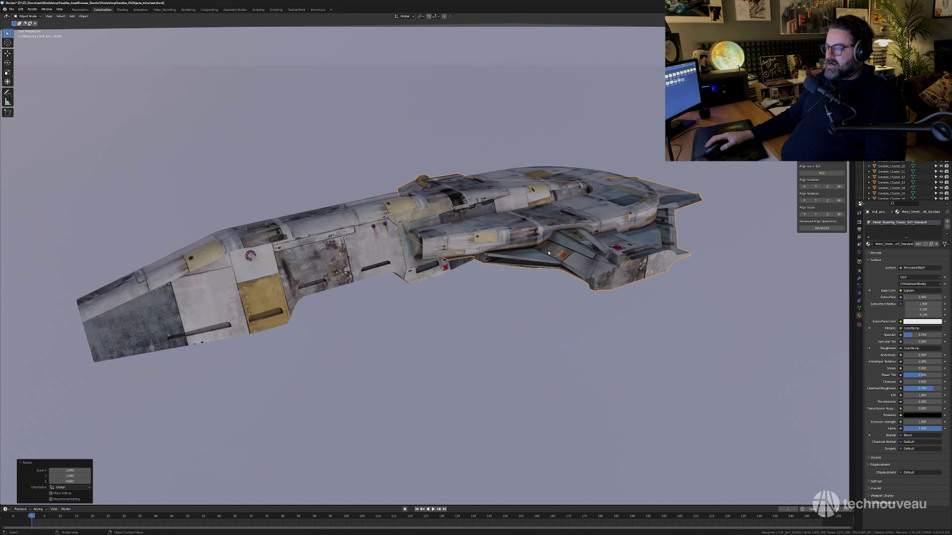
{"action": "middle_click_drag", "start_coordinate": [533, 259], "coordinate": [533, 250]}
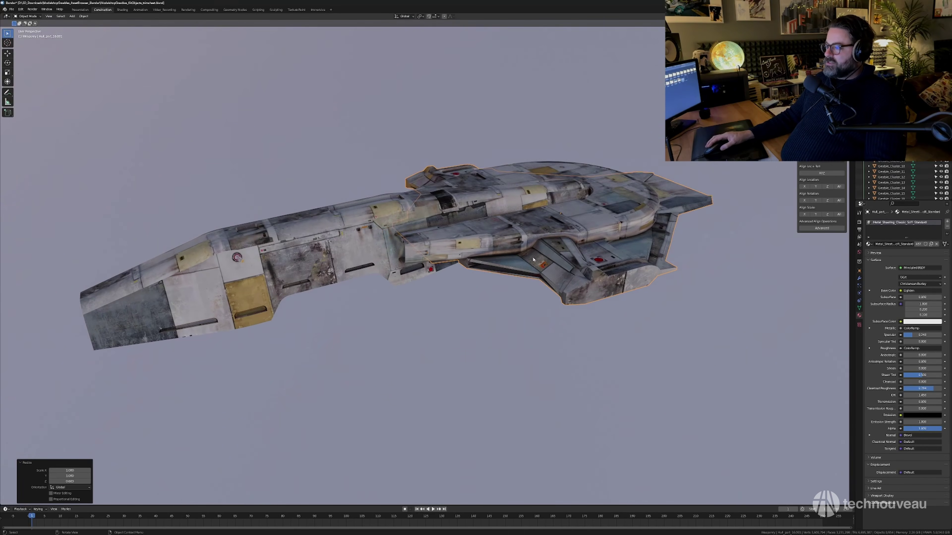
Raise the winged hull copy along Z into the horseshoe section, and fine-tune its height.
{"action": "key", "text": "g"}
{"action": "key", "text": "z"}
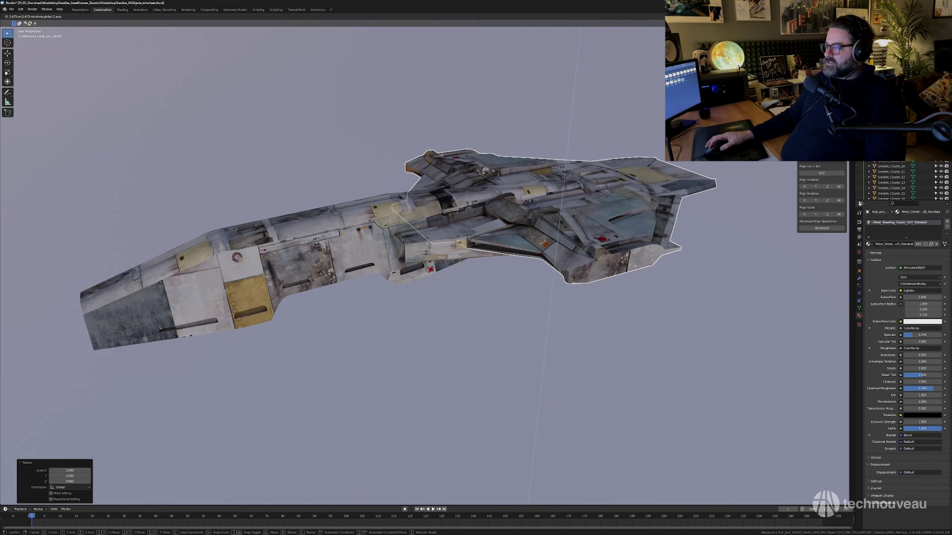
{"action": "middle_click_drag", "start_coordinate": [533, 237], "coordinate": [522, 255]}
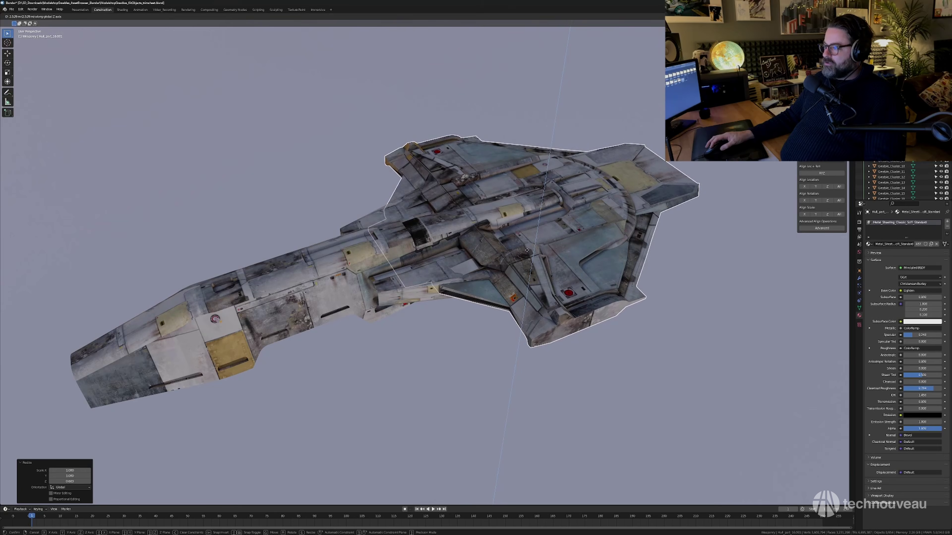
{"action": "left_click", "coordinate": [527, 250]}
{"action": "mouse_move", "coordinate": [527, 250]}
{"action": "middle_mouse_down"}
{"action": "mouse_move", "coordinate": [517, 240]}
{"action": "mouse_move", "coordinate": [506, 259]}
{"action": "mouse_move", "coordinate": [499, 253]}
{"action": "mouse_move", "coordinate": [590, 230]}
{"action": "mouse_move", "coordinate": [618, 246]}
{"action": "mouse_move", "coordinate": [622, 210]}
{"action": "mouse_move", "coordinate": [539, 257]}
{"action": "mouse_move", "coordinate": [527, 240]}
{"action": "mouse_move", "coordinate": [530, 248]}
{"action": "middle_mouse_up"}
{"action": "key", "text": "g"}
{"action": "key", "text": "z"}
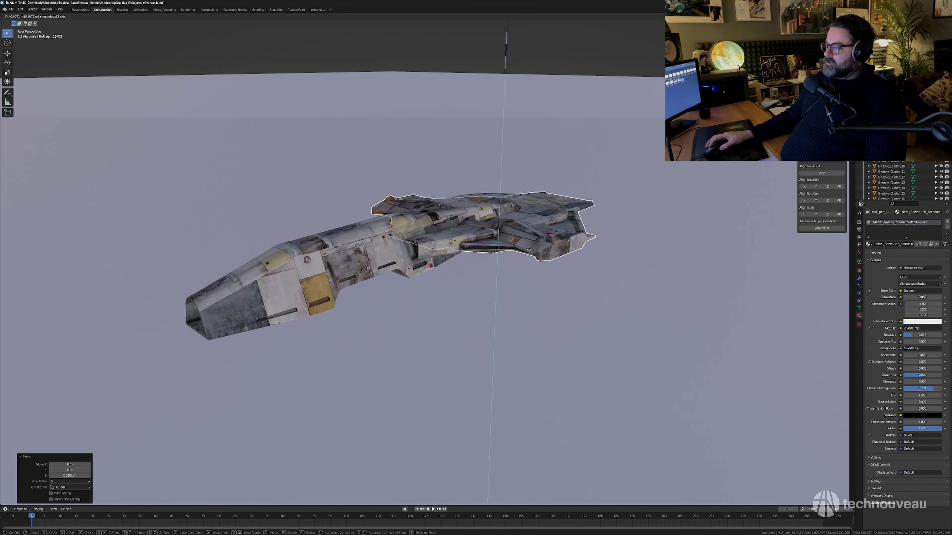
{"action": "left_click", "coordinate": [530, 246]}
{"action": "middle_click_drag", "start_coordinate": [530, 246], "coordinate": [482, 278]}
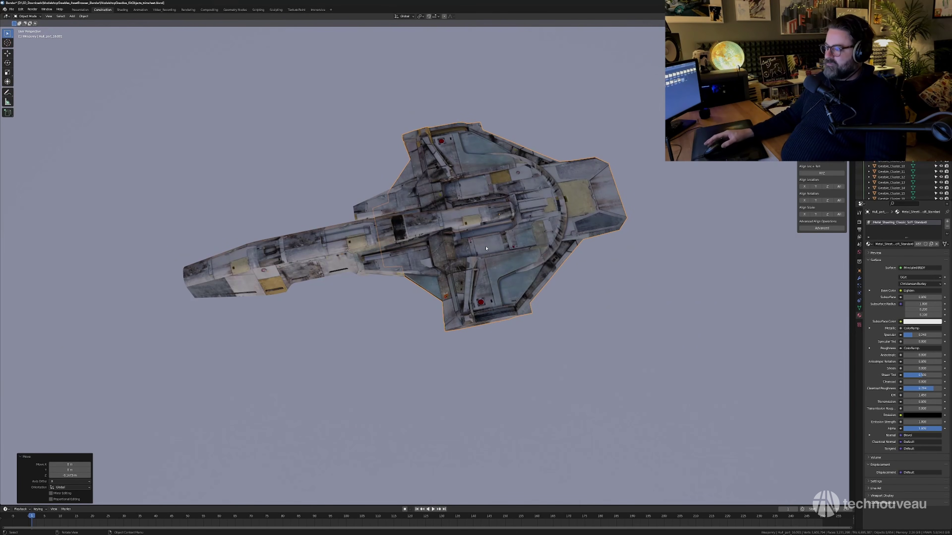
Shorten the winged hull copy along Y and shift it forward toward the ship's nose.
{"action": "middle_click_drag", "start_coordinate": [561, 243], "coordinate": [574, 232]}
{"action": "key", "text": "s"}
{"action": "key", "text": "y"}
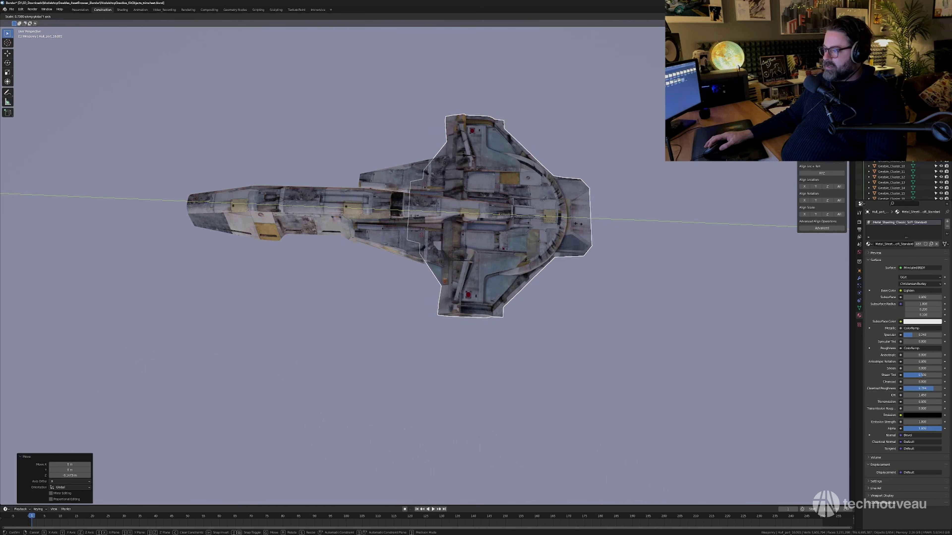
{"action": "left_click", "coordinate": [582, 223]}
{"action": "key", "text": "g"}
{"action": "key", "text": "y"}
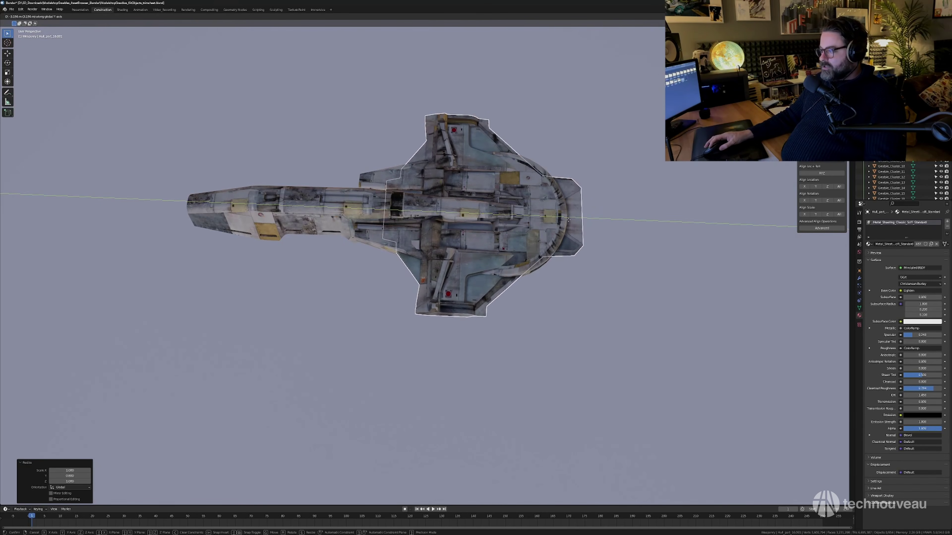
{"action": "left_click", "coordinate": [566, 225]}
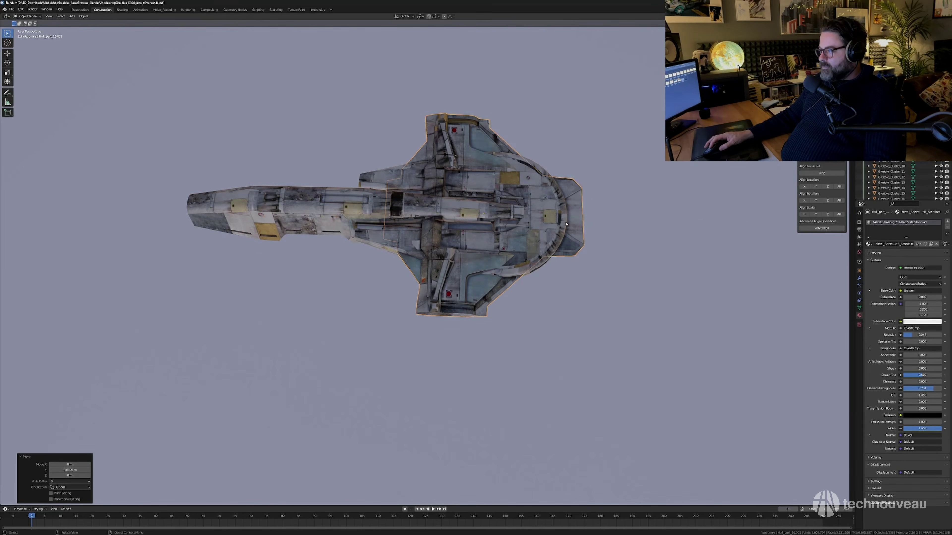
Rotate the tapered hull copy slightly about the X axis and adjust its height along Z within the ship.
{"action": "left_click", "coordinate": [454, 214]}
{"action": "middle_click_drag", "start_coordinate": [454, 214], "coordinate": [421, 198]}
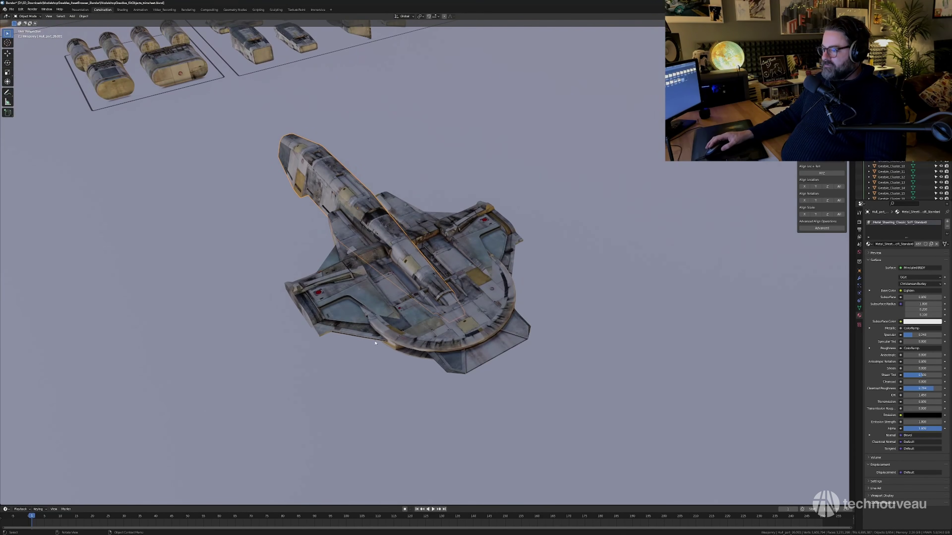
{"action": "middle_click_drag", "start_coordinate": [446, 326], "coordinate": [551, 269]}
{"action": "key", "text": "r"}
{"action": "key", "text": "x"}
{"action": "left_click", "coordinate": [455, 233]}
{"action": "key", "text": "g"}
{"action": "key", "text": "z"}
{"action": "left_click", "coordinate": [451, 226]}
{"action": "left_click", "coordinate": [436, 240]}
Examine the hull parts and engines boards for further pieces to add to the ship.
{"action": "scroll", "coordinate": [440, 276], "scroll_direction": "down", "scroll_amount": 5}
{"action": "middle_click_drag", "start_coordinate": [551, 270], "coordinate": [437, 301], "text": "shift"}
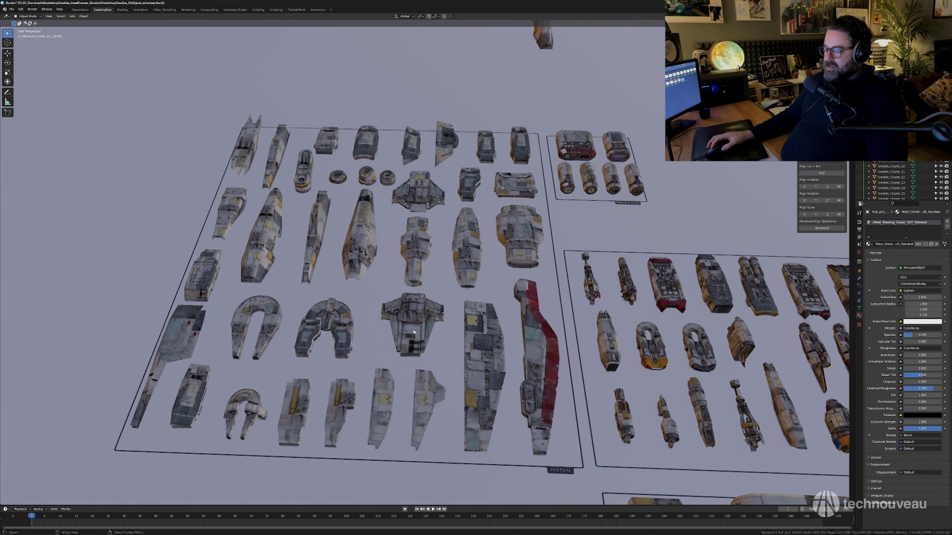
{"action": "left_click", "coordinate": [414, 332]}
{"action": "middle_click_drag", "start_coordinate": [414, 332], "coordinate": [436, 283]}
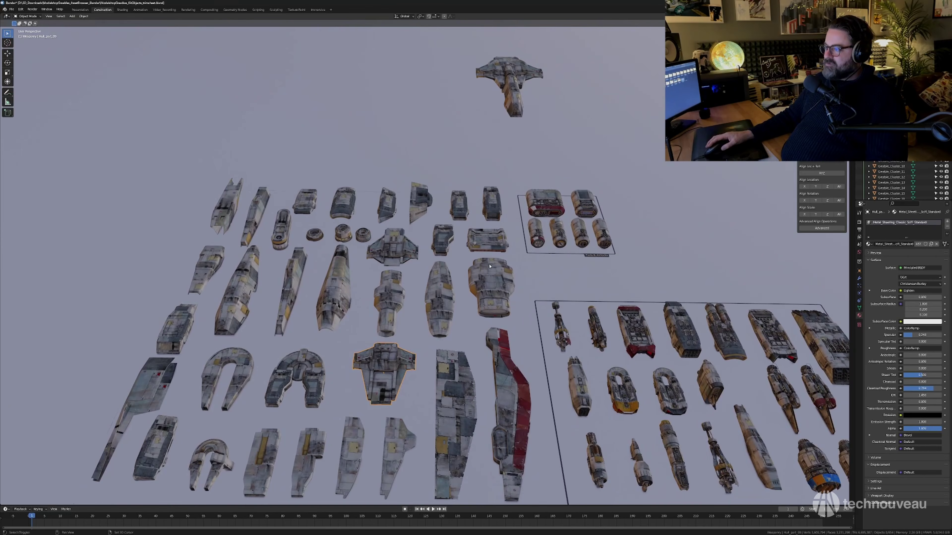
{"action": "middle_click_drag", "start_coordinate": [489, 266], "coordinate": [326, 209], "text": "shift"}
{"action": "scroll", "coordinate": [433, 299], "scroll_direction": "up", "scroll_amount": 3}
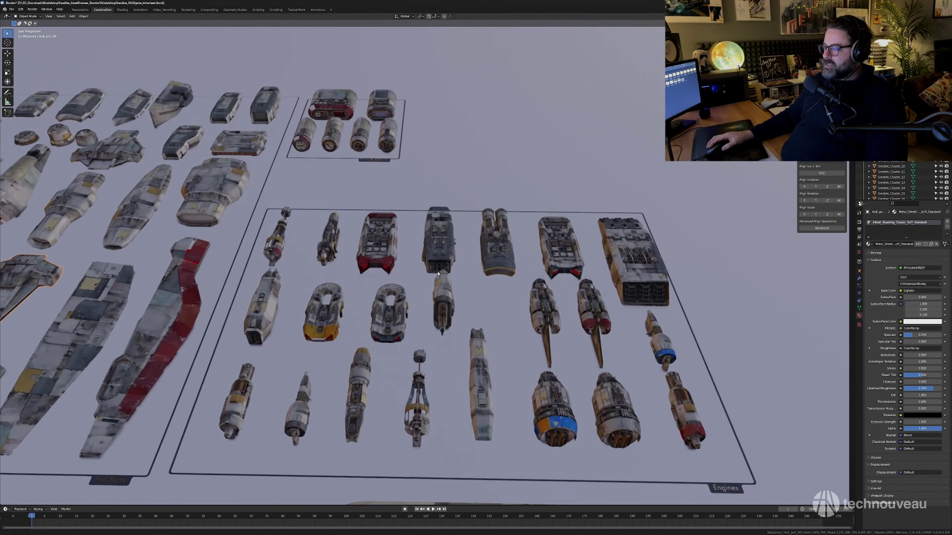
{"action": "middle_click_drag", "start_coordinate": [449, 320], "coordinate": [450, 374]}
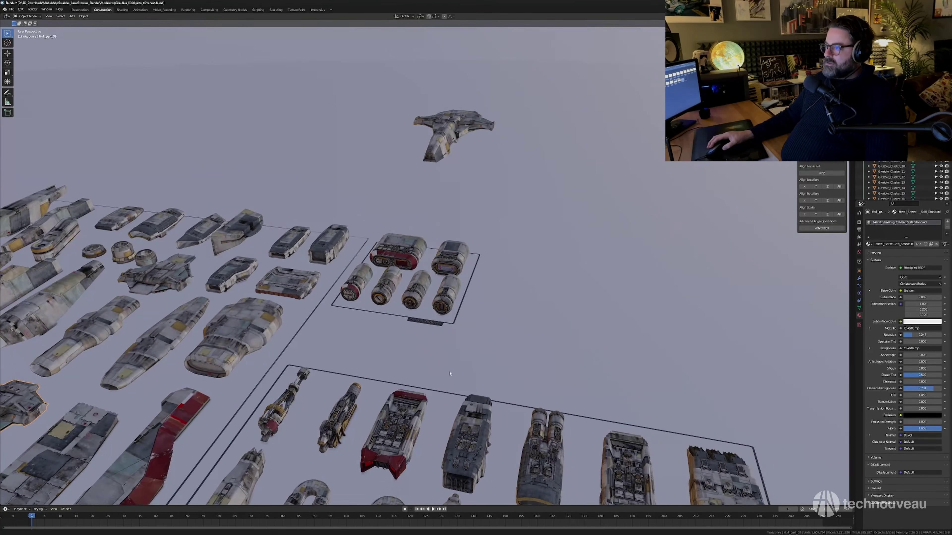
Duplicate the ship's long tapered hull piece, lower the copy along Z, and rotate it 180° about Y to form the underside.
{"action": "left_click", "coordinate": [436, 146]}
{"action": "key", "text": "KP_Decimal"}
{"action": "middle_click_drag", "start_coordinate": [467, 287], "coordinate": [515, 243]}
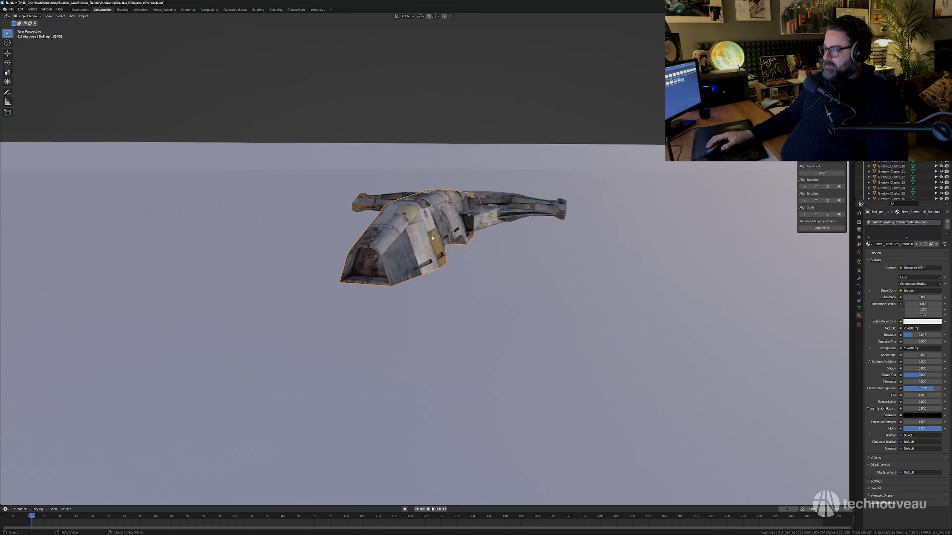
{"action": "middle_click_drag", "start_coordinate": [432, 237], "coordinate": [410, 195]}
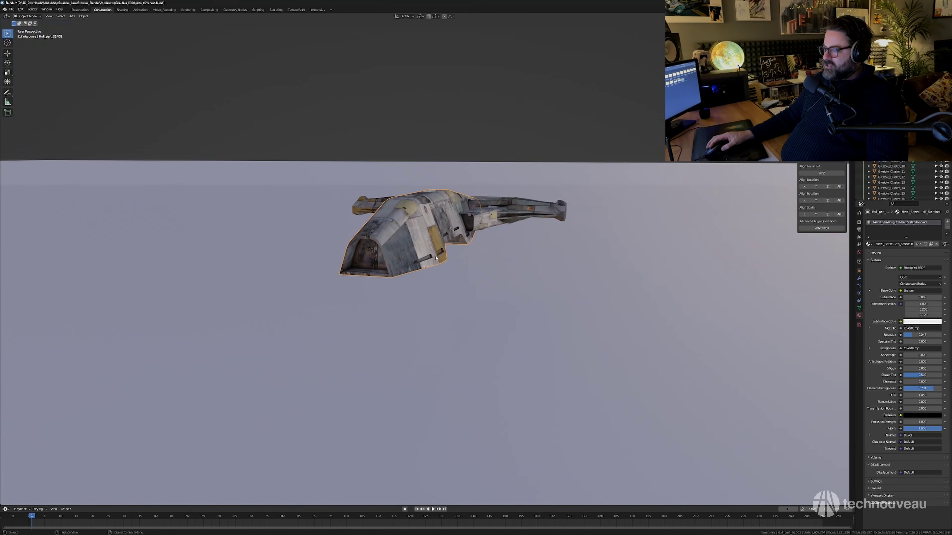
{"action": "middle_click_drag", "start_coordinate": [436, 264], "coordinate": [469, 290]}
{"action": "key", "text": "shift+d"}
{"action": "left_click", "coordinate": [449, 281]}
{"action": "key", "text": "r"}
{"action": "middle_click_drag", "start_coordinate": [468, 290], "coordinate": [484, 280]}
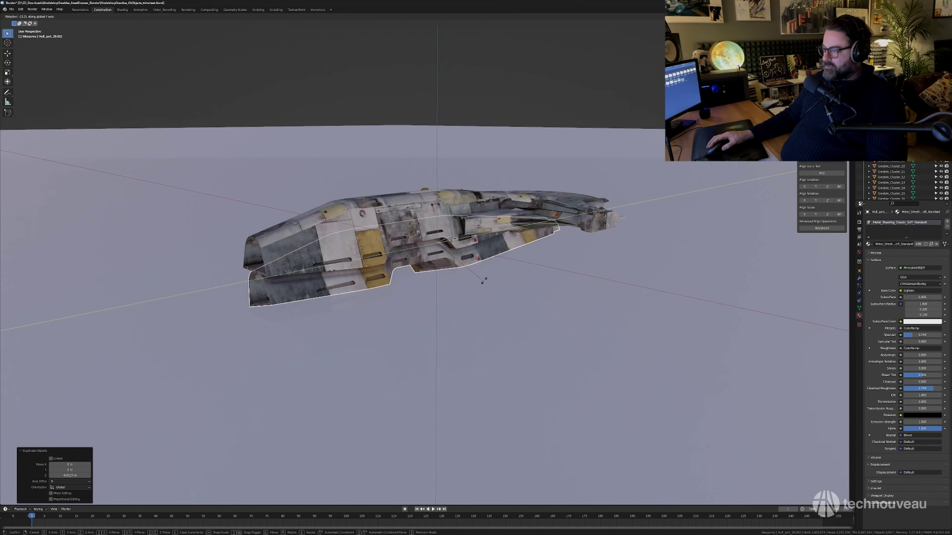
{"action": "left_click", "coordinate": [401, 194]}
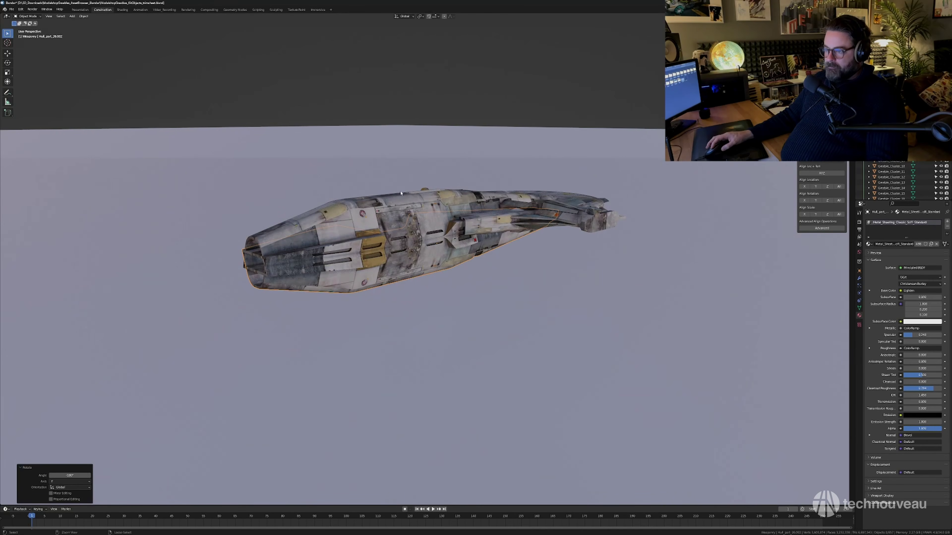
Scale down the flipped underside hull copy and adjust its height along Z beneath the main hull.
{"action": "key", "text": "s"}
{"action": "left_click", "coordinate": [435, 289]}
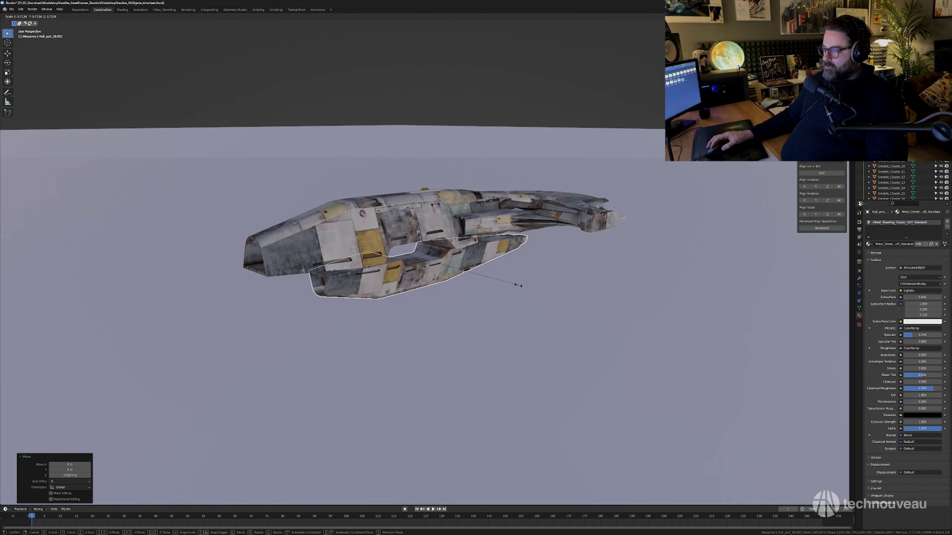
{"action": "middle_click_drag", "start_coordinate": [516, 283], "coordinate": [392, 253]}
{"action": "key", "text": "s"}
{"action": "left_click", "coordinate": [506, 283]}
{"action": "key", "text": "g"}
{"action": "key", "text": "z"}
{"action": "left_click", "coordinate": [506, 267]}
Scale the underside hull copy along Y, then align it with the upper hull along Z and Y.
{"action": "key", "text": "s"}
{"action": "key", "text": "y"}
{"action": "left_click", "coordinate": [522, 270]}
{"action": "key", "text": "g"}
{"action": "key", "text": "z"}
{"action": "left_click", "coordinate": [529, 264]}
{"action": "key", "text": "g"}
{"action": "key", "text": "y"}
{"action": "left_click", "coordinate": [508, 277]}
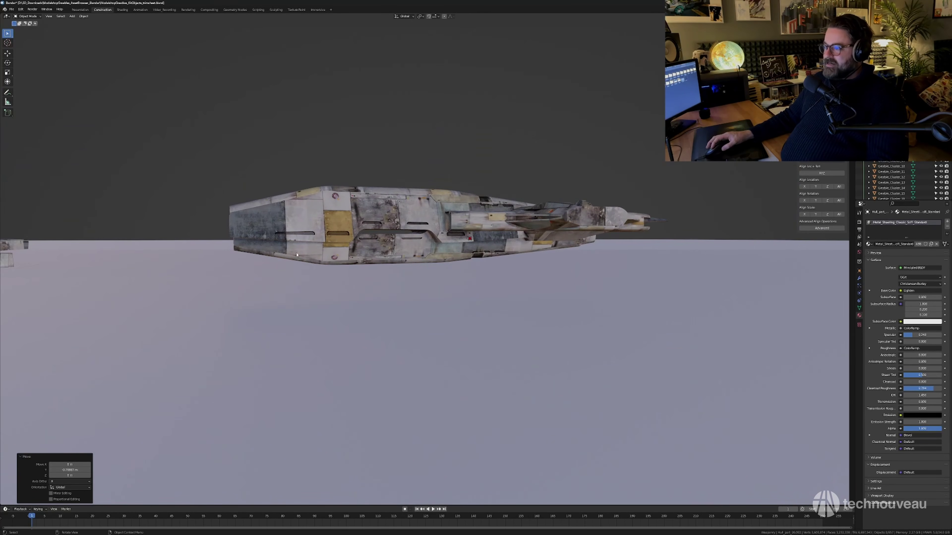
Duplicate the blue-banded round engine, snap the copy to the 3D cursor on the ship, and move it along X beyond the wing.
{"action": "middle_click_drag", "start_coordinate": [297, 255], "coordinate": [531, 377]}
{"action": "scroll", "coordinate": [411, 414], "scroll_direction": "down", "scroll_amount": 3, "text": "shift"}
{"action": "left_click", "coordinate": [413, 415]}
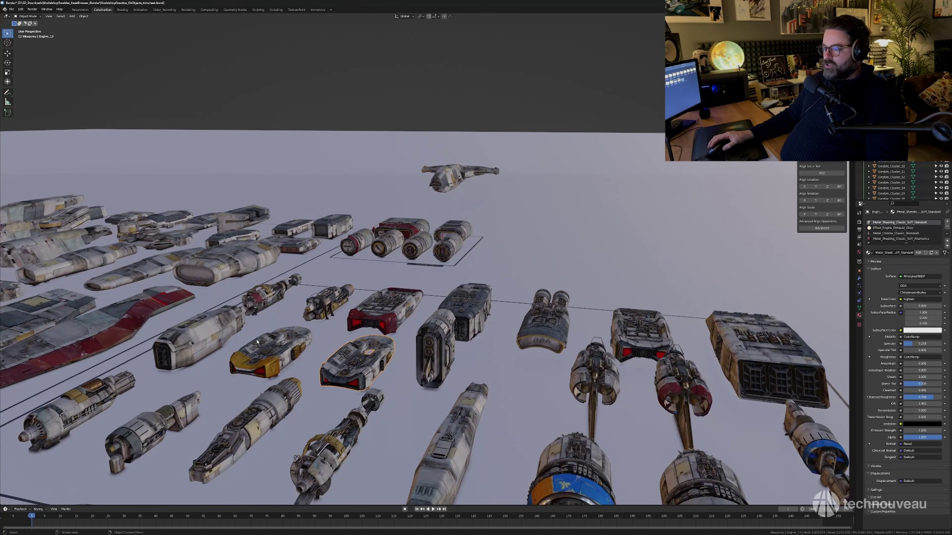
{"action": "mouse_move", "coordinate": [457, 352]}
{"action": "middle_mouse_down", "text": "shift"}
{"action": "mouse_move", "coordinate": [426, 325]}
{"action": "mouse_move", "coordinate": [439, 347]}
{"action": "middle_mouse_up", "text": "shift"}
{"action": "left_click", "coordinate": [441, 338]}
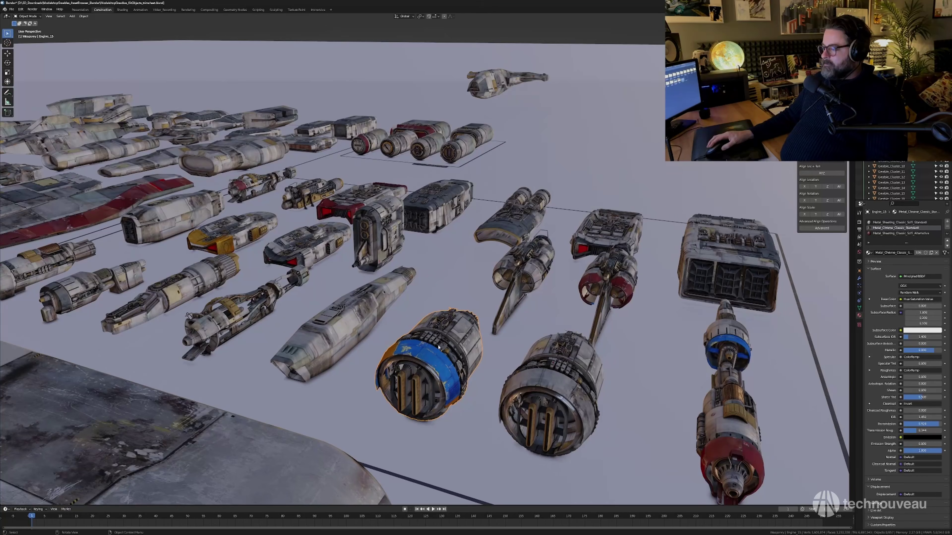
{"action": "key", "text": "shift+d"}
{"action": "key", "text": "y"}
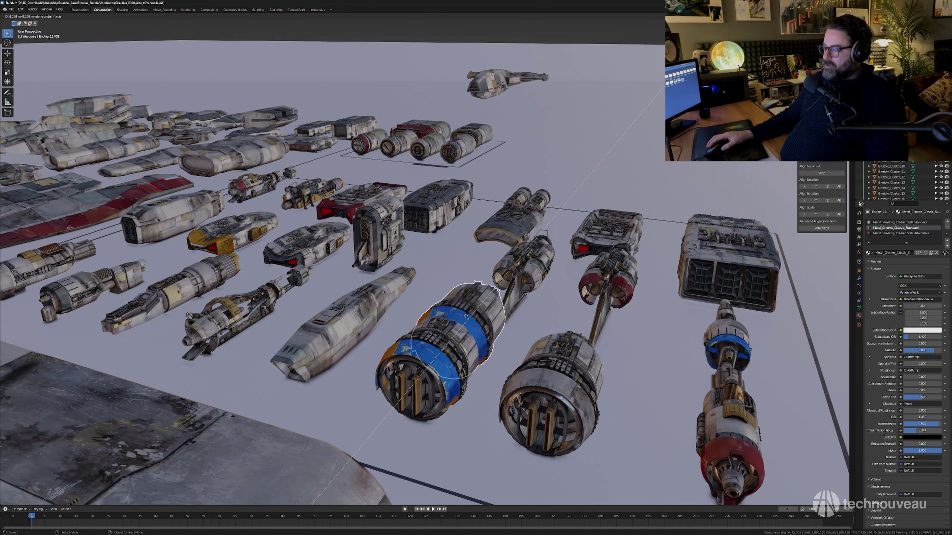
{"action": "left_click", "coordinate": [510, 157]}
{"action": "key", "text": "shift+s"}
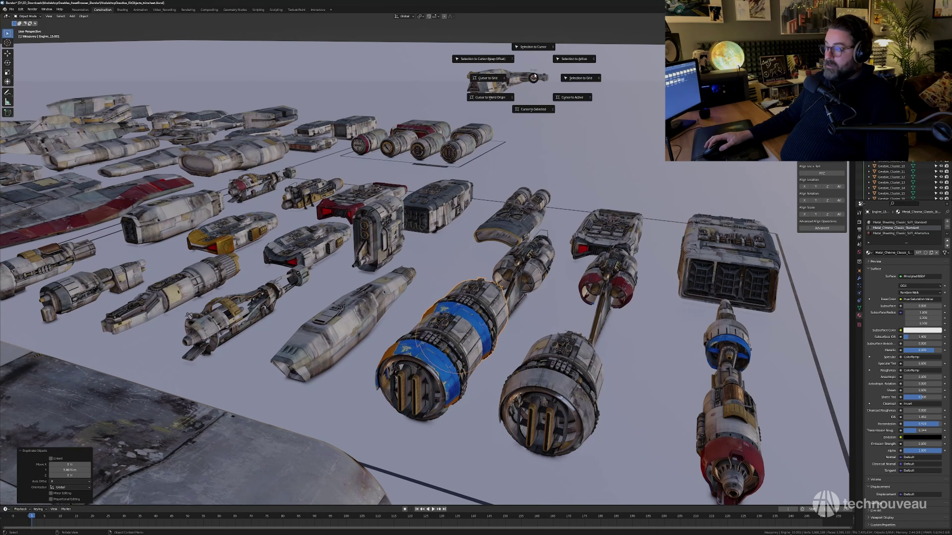
{"action": "left_click", "coordinate": [532, 49]}
{"action": "key", "text": "g"}
{"action": "key", "text": "x"}
{"action": "left_click", "coordinate": [561, 102]}
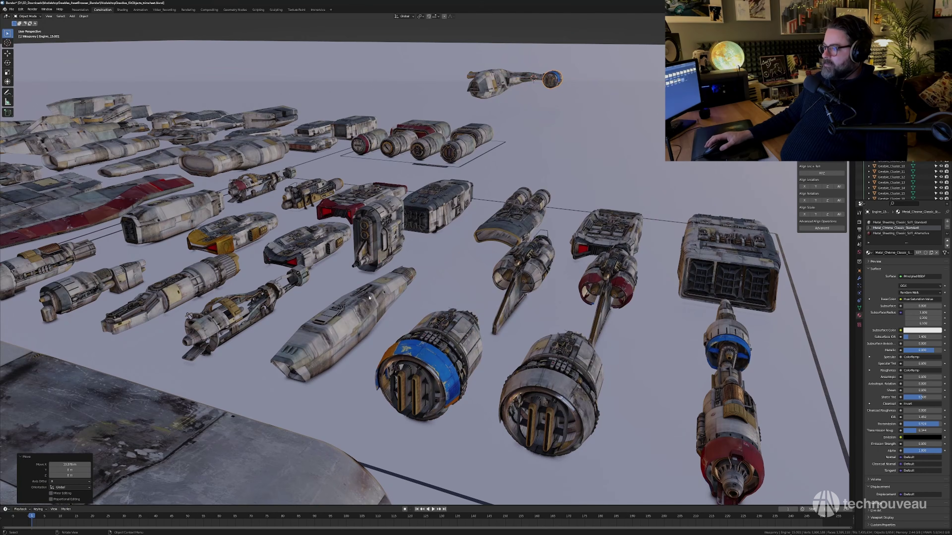
Duplicate the red-banded finned engine, snap the copy to the 3D cursor, and move it along X beside the blue-banded engine.
{"action": "middle_click_drag", "start_coordinate": [345, 288], "coordinate": [391, 334], "text": "shift"}
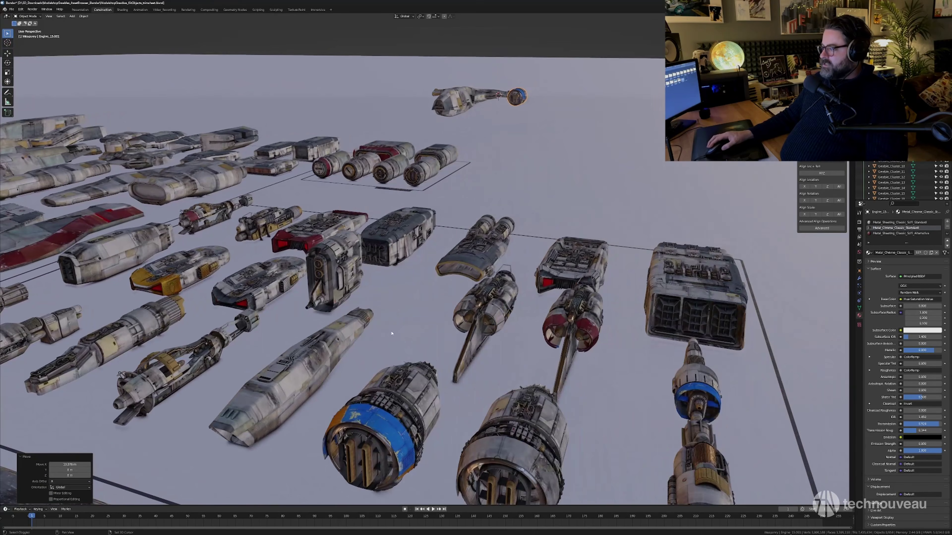
{"action": "left_click", "coordinate": [585, 327]}
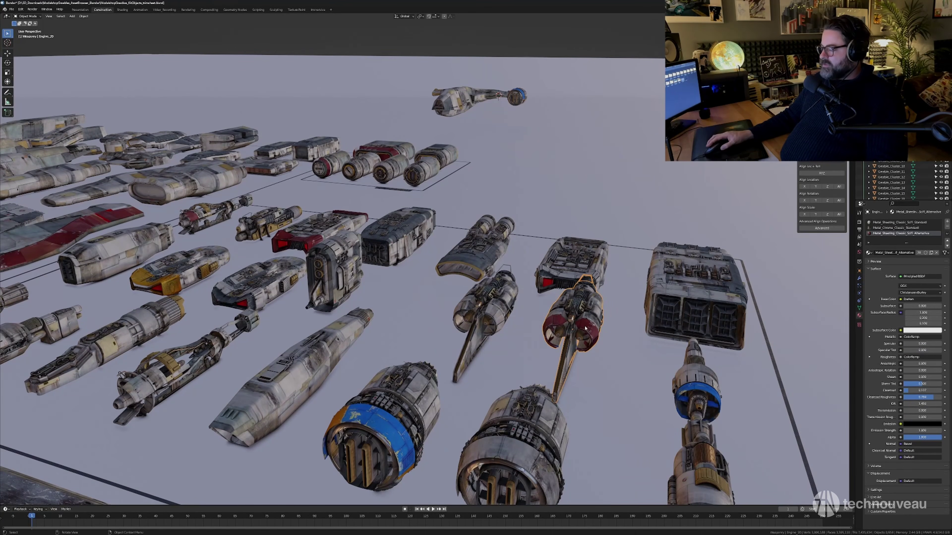
{"action": "key", "text": "shift+d"}
{"action": "key", "text": "x"}
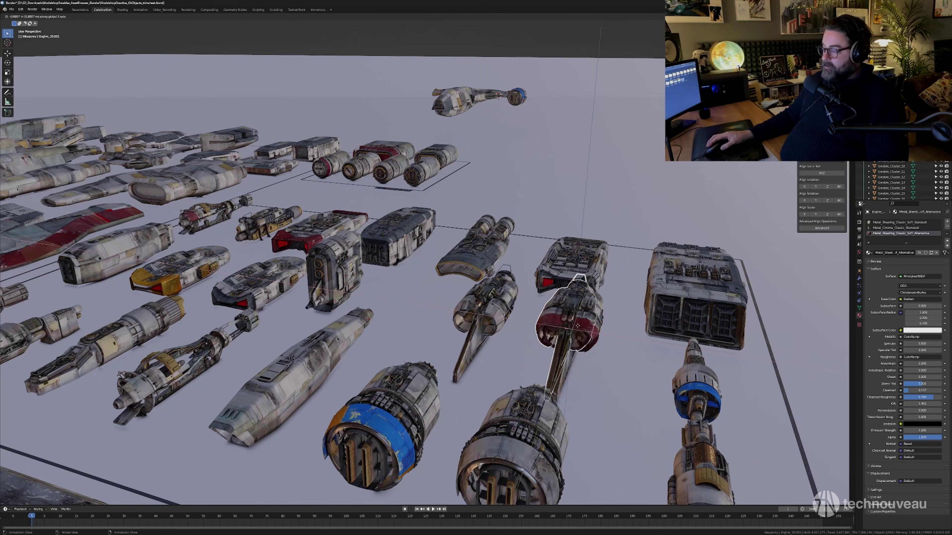
{"action": "left_click", "coordinate": [553, 317]}
{"action": "key", "text": "shift+s"}
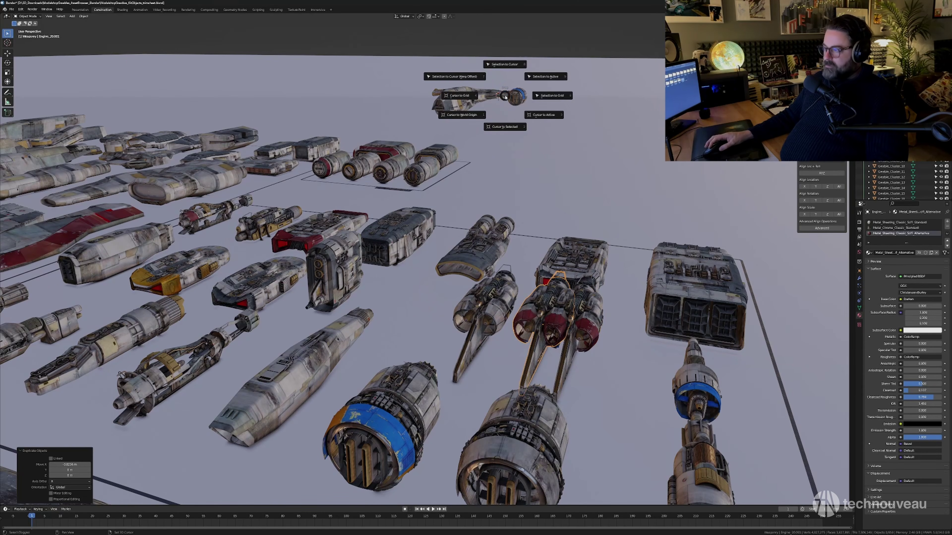
{"action": "left_click", "coordinate": [504, 68]}
{"action": "key", "text": "g"}
{"action": "key", "text": "x"}
{"action": "left_click", "coordinate": [546, 103]}
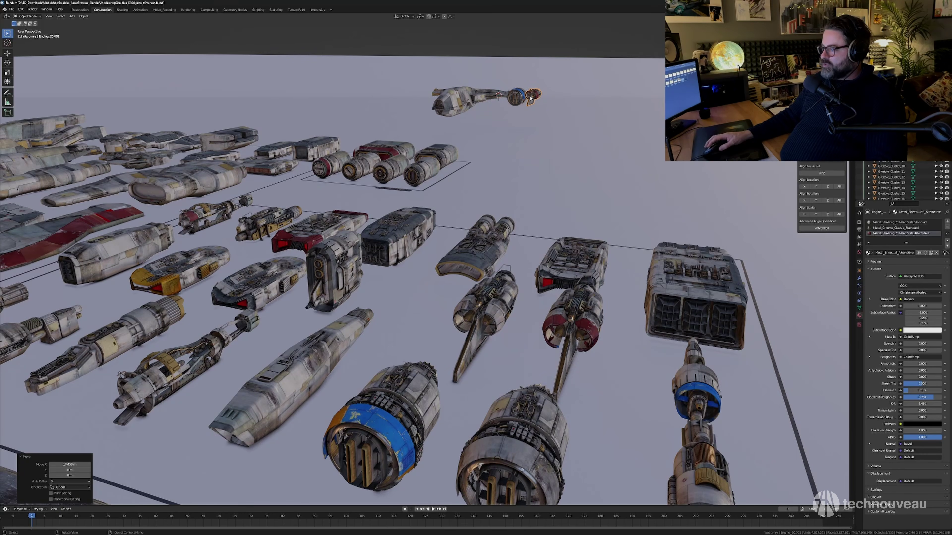
Duplicate the smooth boxy engine from the engines board and snap the copy to the 3D cursor on the ship.
{"action": "middle_click_drag", "start_coordinate": [487, 173], "coordinate": [540, 216], "text": "shift"}
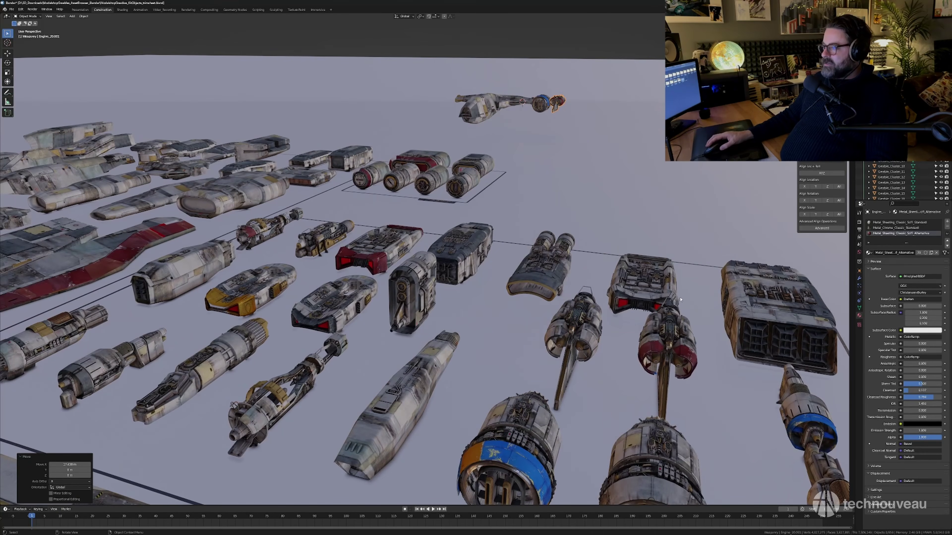
{"action": "middle_click_drag", "start_coordinate": [258, 252], "coordinate": [307, 259], "text": "shift"}
{"action": "left_click", "coordinate": [244, 264]}
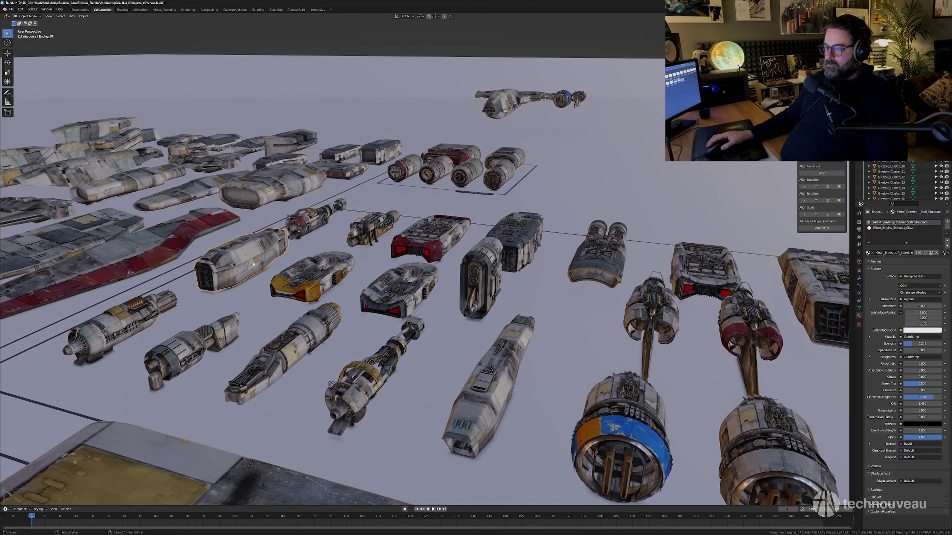
{"action": "key", "text": "shift+d"}
{"action": "key", "text": "y"}
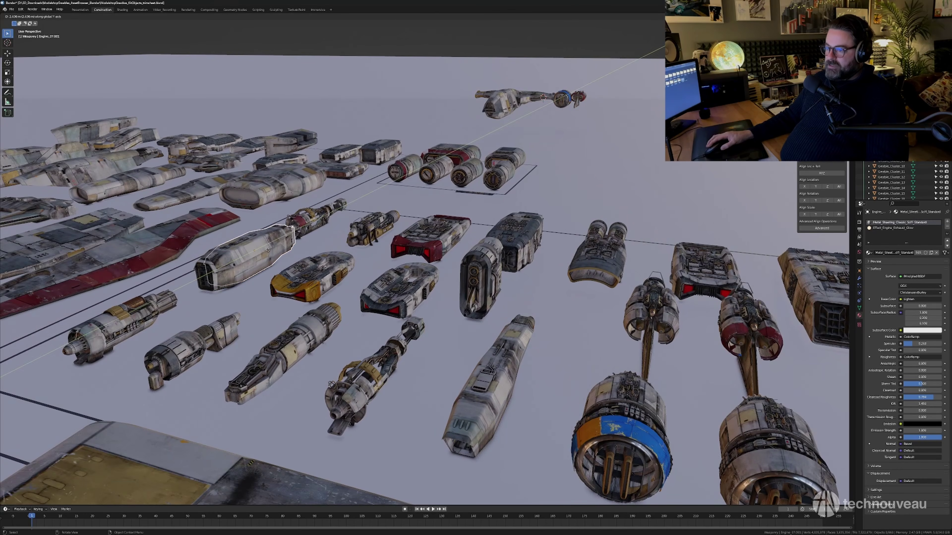
{"action": "left_click", "coordinate": [373, 187]}
{"action": "key", "text": "shift+s"}
{"action": "left_click", "coordinate": [466, 93]}
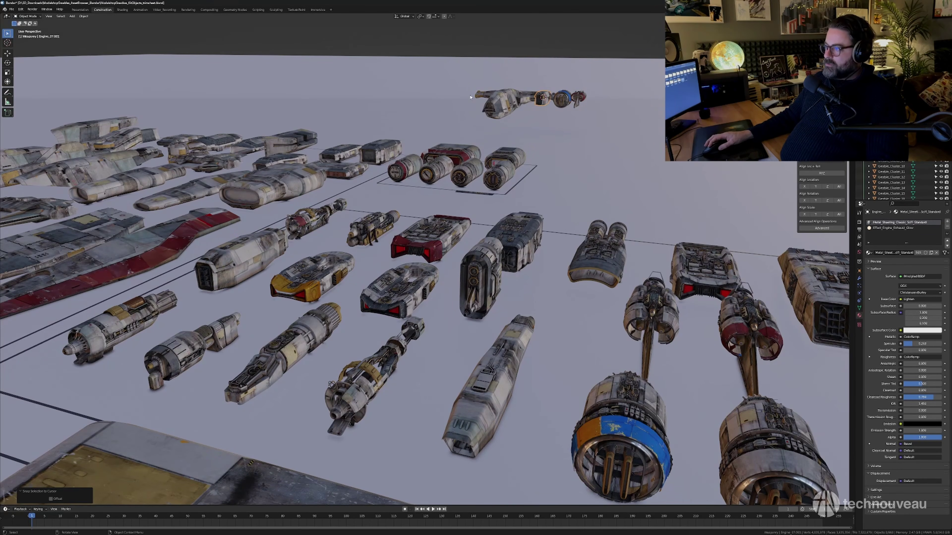
Duplicate the wide triple-exhaust engine block and snap the copy to the 3D cursor on the ship.
{"action": "middle_click_drag", "start_coordinate": [634, 206], "coordinate": [551, 200], "text": "shift"}
{"action": "left_click", "coordinate": [703, 284]}
{"action": "key", "text": "shift+d"}
{"action": "key", "text": "x"}
{"action": "left_click", "coordinate": [662, 259]}
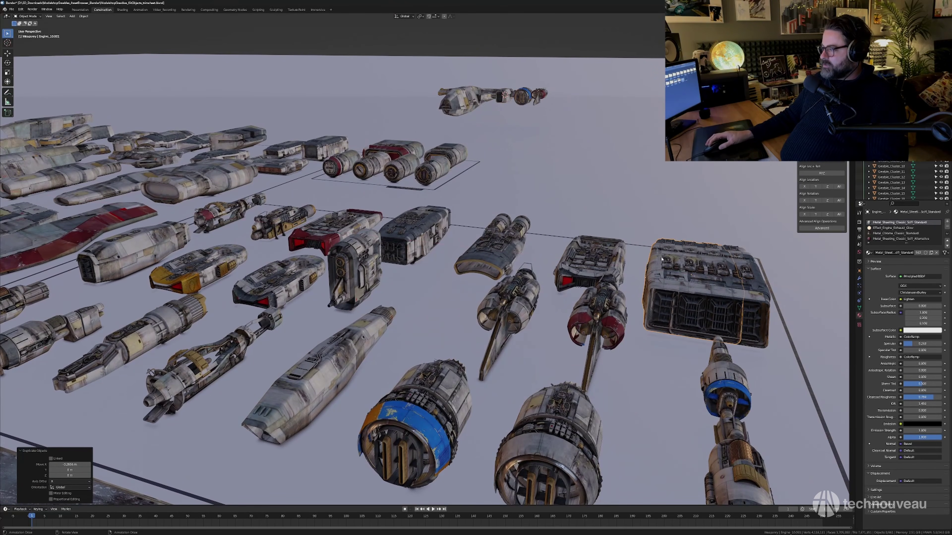
{"action": "key", "text": "shift+s"}
{"action": "left_click", "coordinate": [510, 86]}
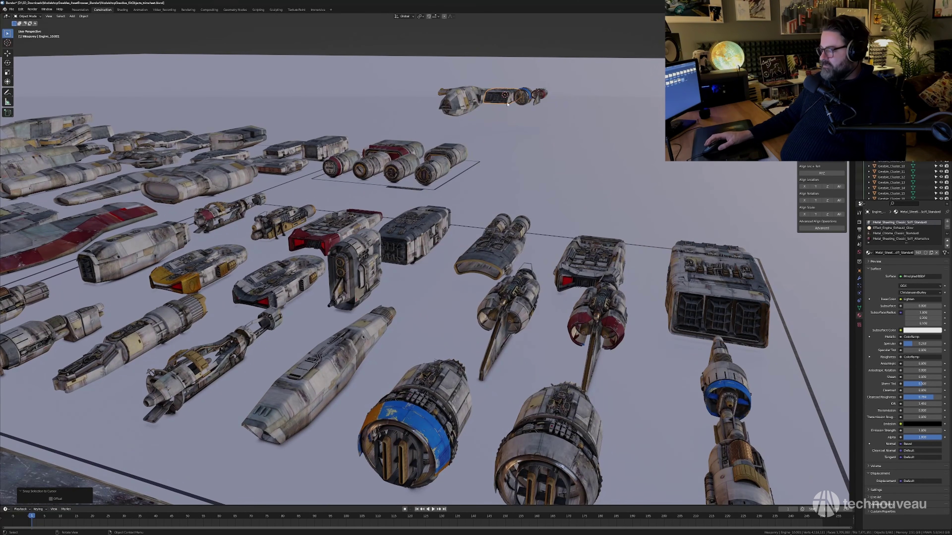
Move the wide engine block copy and the boxy engine copy along X to the opposite side of the ship.
{"action": "scroll", "coordinate": [508, 88], "scroll_direction": "up", "scroll_amount": 6}
{"action": "middle_click_drag", "start_coordinate": [508, 93], "coordinate": [506, 221], "text": "shift"}
{"action": "scroll", "coordinate": [507, 222], "scroll_direction": "down", "scroll_amount": 6}
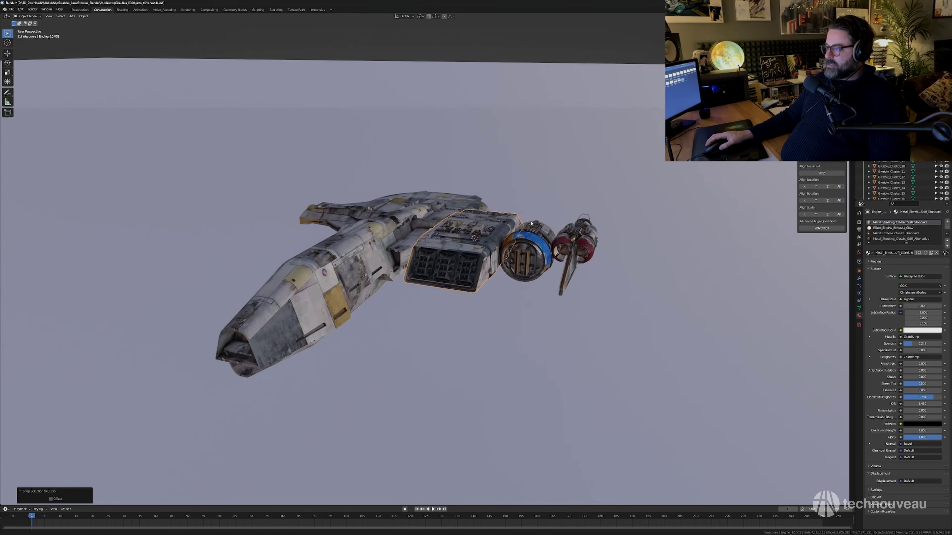
{"action": "key", "text": "g"}
{"action": "key", "text": "x"}
{"action": "left_click", "coordinate": [474, 248]}
{"action": "left_click", "coordinate": [474, 249]}
{"action": "key", "text": "g"}
{"action": "key", "text": "x"}
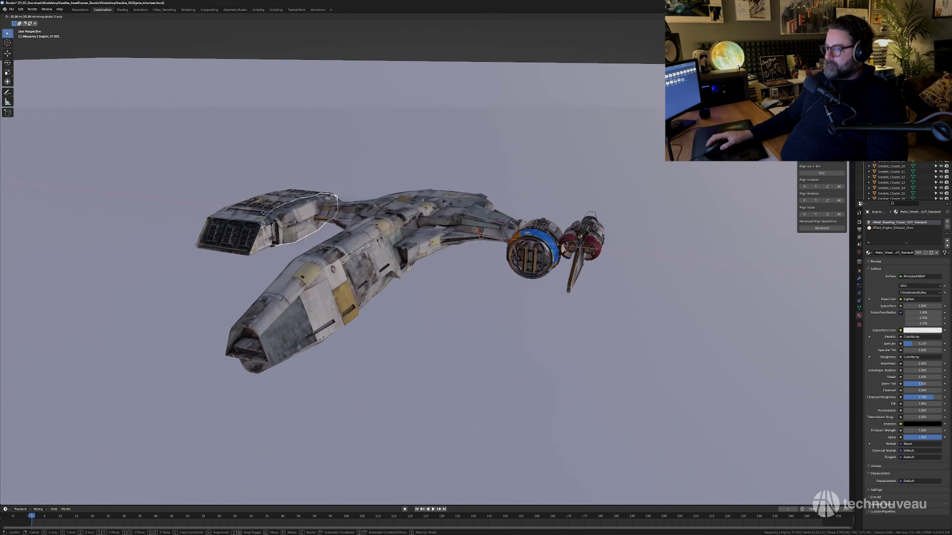
{"action": "left_click", "coordinate": [191, 214]}
Shift the boxy engine copy forward along Y, and bring it along X close to the wide engine block.
{"action": "middle_click_drag", "start_coordinate": [207, 225], "coordinate": [261, 239], "text": "shift"}
{"action": "left_click", "coordinate": [244, 228]}
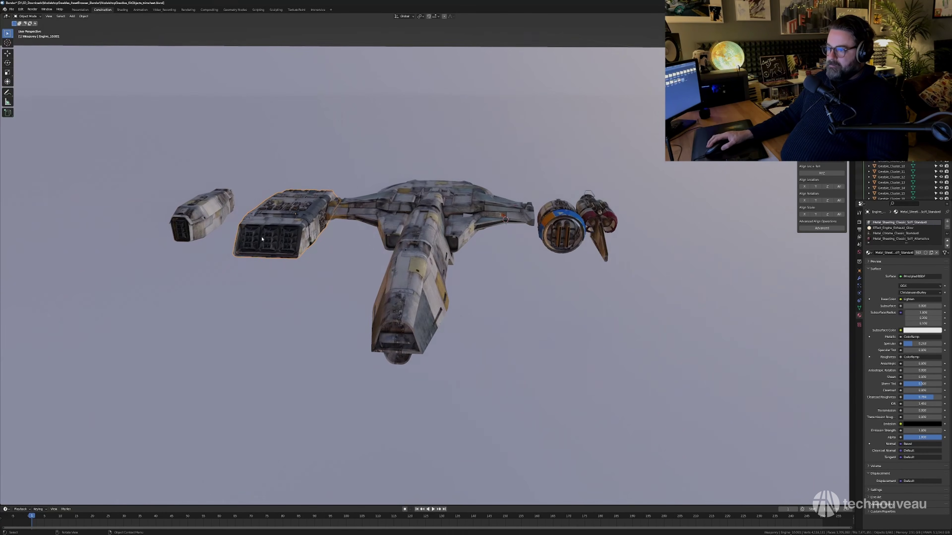
{"action": "key", "text": "g"}
{"action": "key", "text": "y"}
{"action": "left_click", "coordinate": [179, 233]}
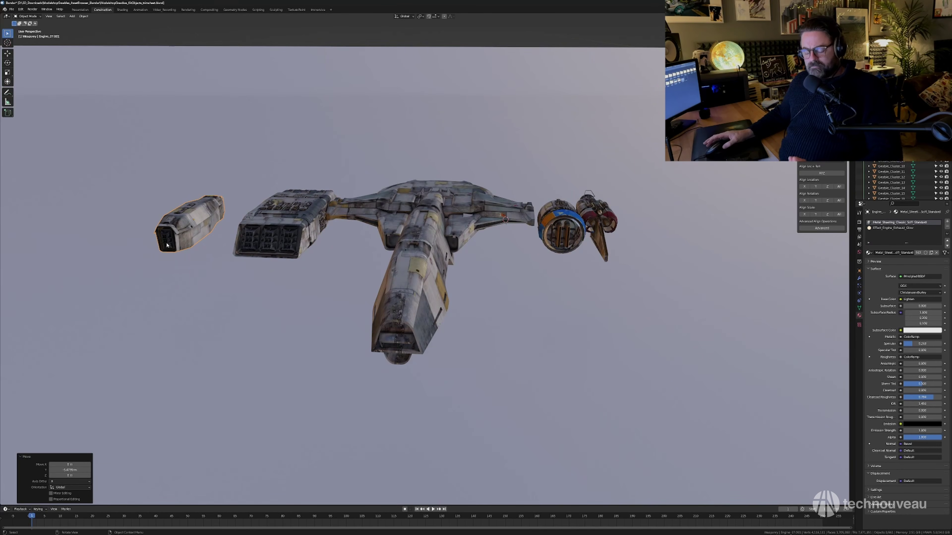
{"action": "middle_click_drag", "start_coordinate": [271, 245], "coordinate": [194, 234]}
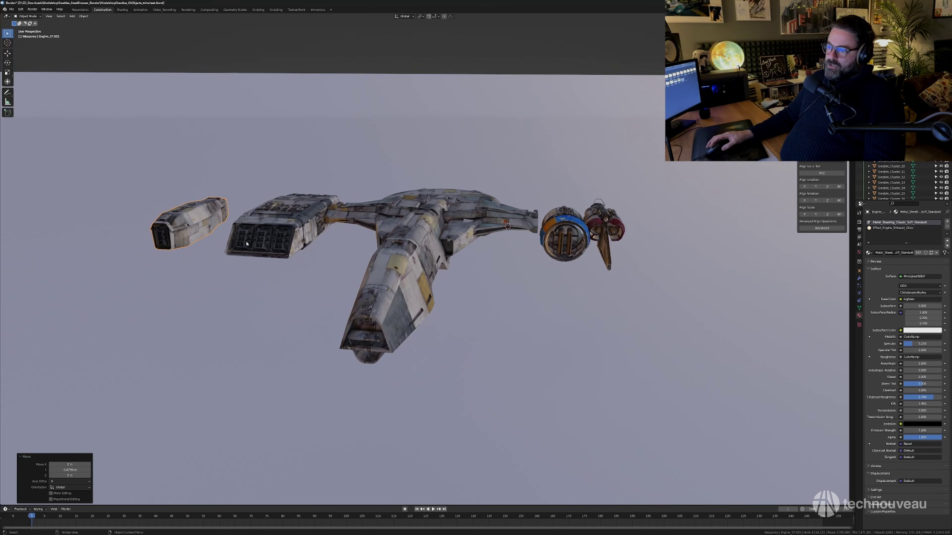
{"action": "key", "text": "g"}
{"action": "key", "text": "x"}
{"action": "left_click", "coordinate": [257, 224]}
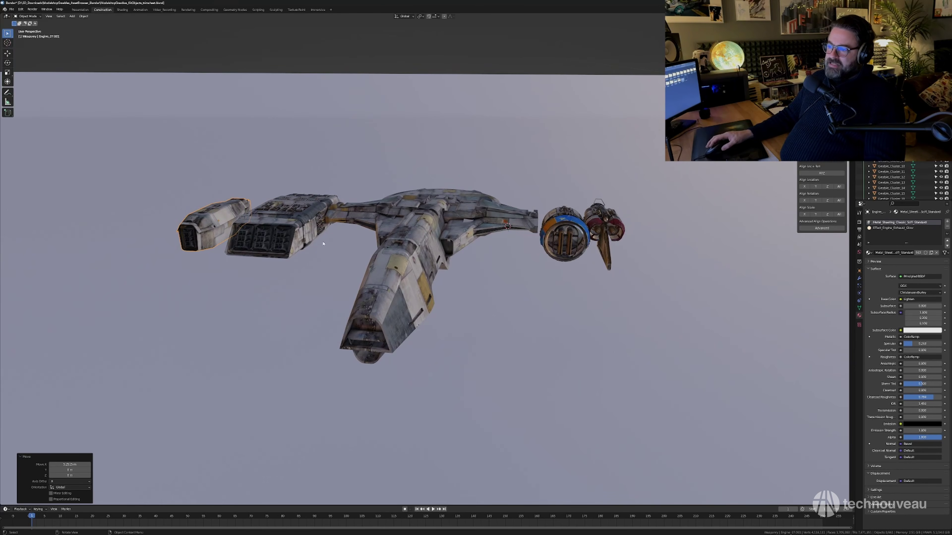
{"action": "middle_click_drag", "start_coordinate": [324, 244], "coordinate": [478, 259]}
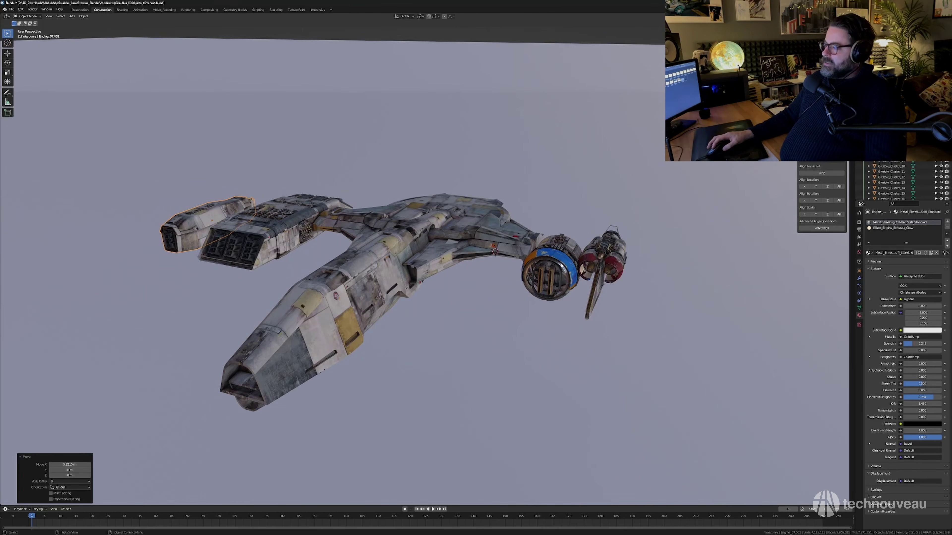
Move the red-banded engine copy across to the wide and boxy engines, and shift all three along X clear of the ship.
{"action": "left_click", "coordinate": [593, 264]}
{"action": "key", "text": "g"}
{"action": "key", "text": "x"}
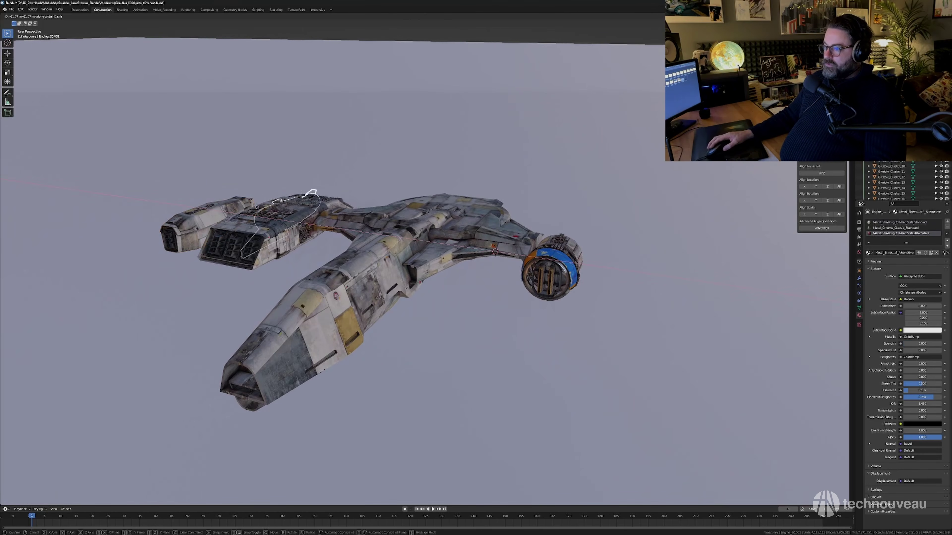
{"action": "left_click", "coordinate": [209, 218]}
{"action": "left_click", "coordinate": [255, 225], "text": "shift"}
{"action": "left_click", "coordinate": [203, 209], "text": "shift"}
{"action": "key", "text": "g"}
{"action": "key", "text": "x"}
{"action": "left_click", "coordinate": [168, 196]}
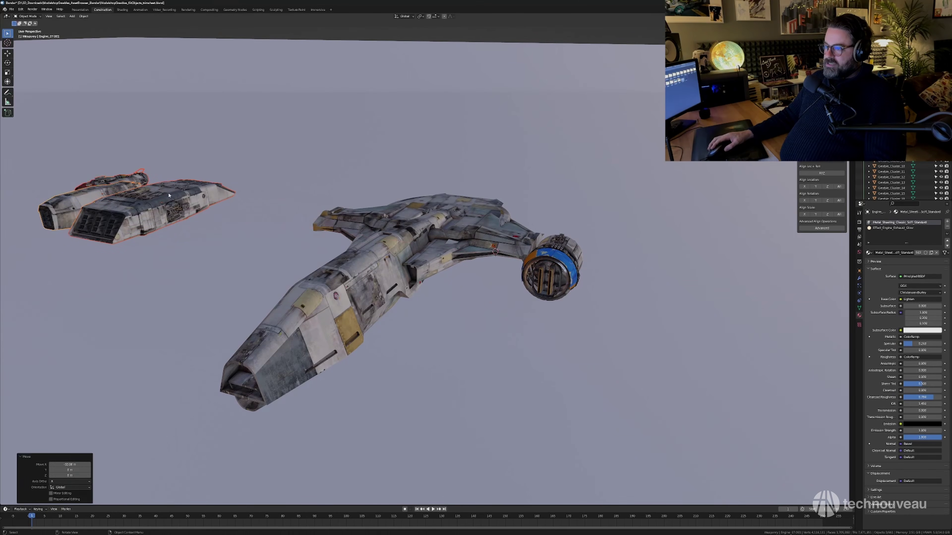
Select all of the ship's hull pieces and duplicate them along X as a second hull for an engine variation.
{"action": "left_click_drag", "start_coordinate": [369, 203], "coordinate": [446, 280]}
{"action": "scroll", "coordinate": [446, 279], "scroll_direction": "down", "scroll_amount": 1}
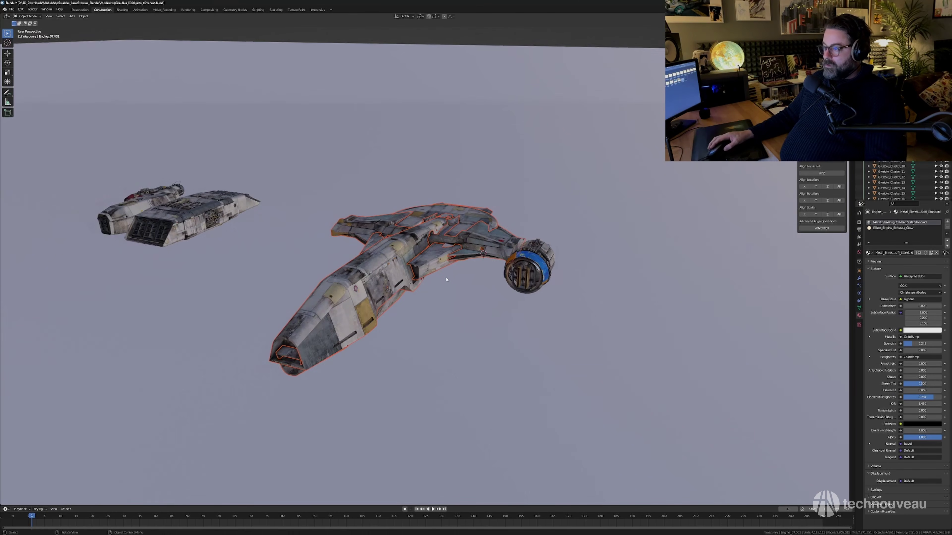
{"action": "key", "text": "shift+d"}
{"action": "key", "text": "x"}
{"action": "left_click", "coordinate": [748, 322]}
Move the blue-banded engine along X to the second hull's outer wingtip and adjust it along Y.
{"action": "middle_click_drag", "start_coordinate": [534, 270], "coordinate": [432, 246], "text": "shift"}
{"action": "left_click", "coordinate": [431, 246]}
{"action": "key", "text": "g"}
{"action": "key", "text": "x"}
{"action": "left_click", "coordinate": [714, 286]}
{"action": "middle_click_drag", "start_coordinate": [714, 286], "coordinate": [605, 294]}
{"action": "key", "text": "g"}
{"action": "key", "text": "y"}
{"action": "left_click", "coordinate": [569, 302]}
Rotate the blue-banded engine about Y, and fine-tune its position against the second hull's wingtip.
{"action": "key", "text": "r"}
{"action": "key", "text": "y"}
{"action": "left_click", "coordinate": [590, 297]}
{"action": "key", "text": "g"}
{"action": "key", "text": "x"}
{"action": "left_click", "coordinate": [623, 295]}
{"action": "key", "text": "g"}
{"action": "key", "text": "y"}
{"action": "middle_click_drag", "start_coordinate": [612, 279], "coordinate": [640, 293]}
{"action": "left_click", "coordinate": [634, 260]}
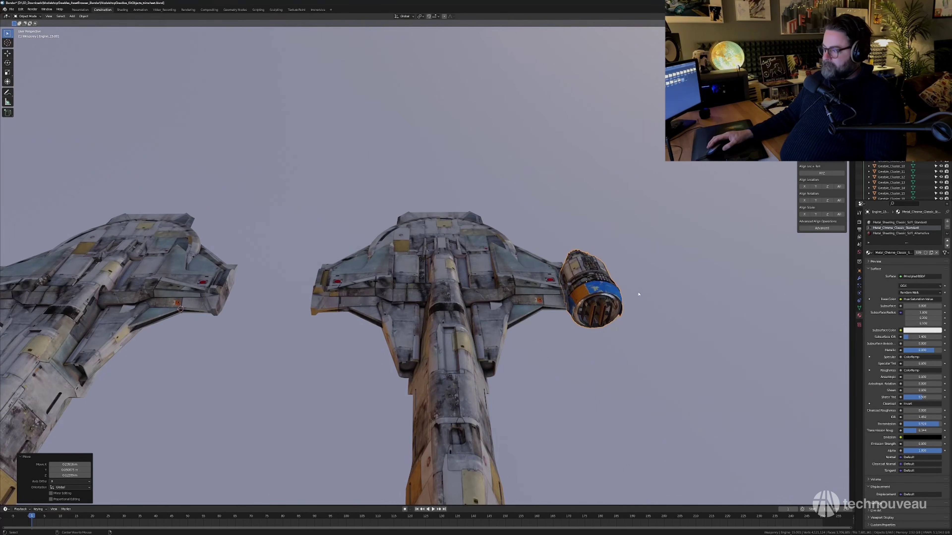
Create a linked duplicate of the blue-banded engine and place it along X at the second hull's opposite wingtip.
{"action": "key", "text": "shift+d"}
{"action": "key", "text": "x"}
{"action": "left_click", "coordinate": [326, 290]}
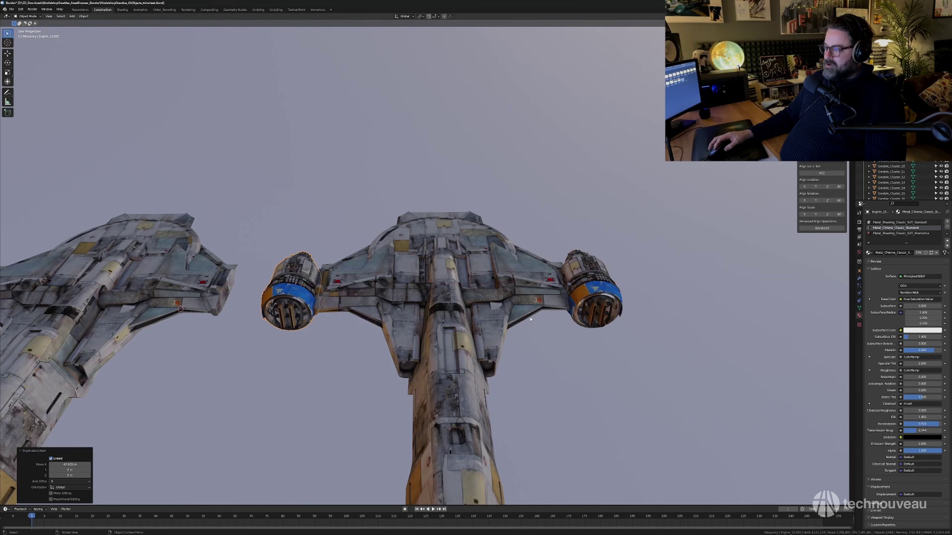
Select both blue-banded engines and adjust their position along X against the second hull's wingtips.
{"action": "scroll", "coordinate": [519, 307], "scroll_direction": "down", "scroll_amount": 1}
{"action": "middle_click_drag", "start_coordinate": [519, 306], "coordinate": [526, 303], "text": "shift"}
{"action": "left_click", "coordinate": [580, 287], "text": "shift"}
{"action": "key", "text": "g"}
{"action": "key", "text": "x"}
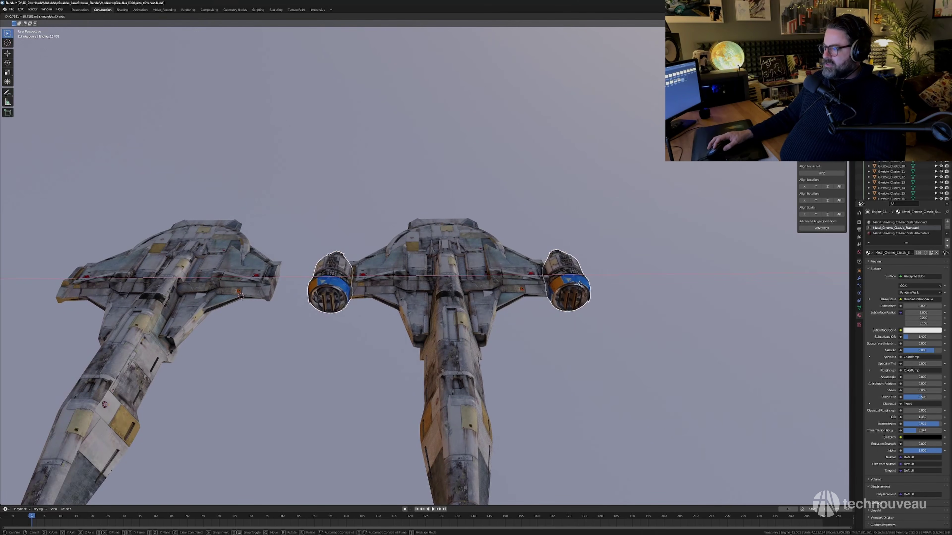
{"action": "left_click", "coordinate": [580, 284]}
Select the whole ship with blue-banded engines and move it along X, farther from the engineless hull.
{"action": "left_click", "coordinate": [455, 349]}
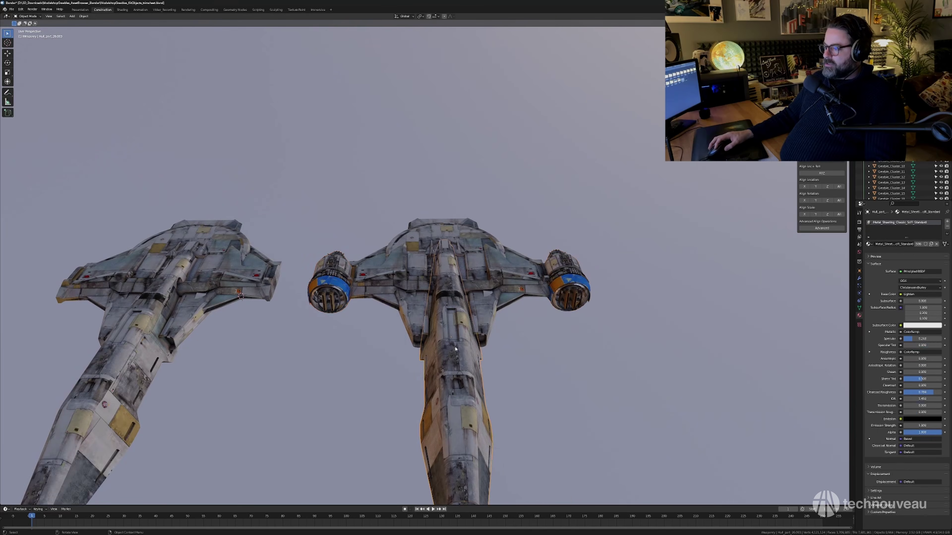
{"action": "scroll", "coordinate": [455, 349], "scroll_direction": "down", "scroll_amount": 2}
{"action": "left_click_drag", "start_coordinate": [379, 203], "coordinate": [575, 337]}
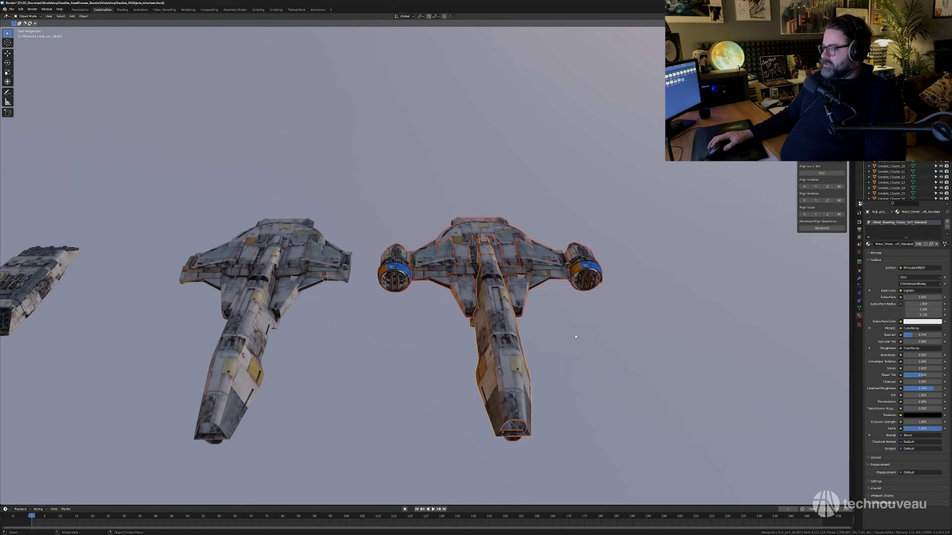
{"action": "key", "text": "g"}
{"action": "key", "text": "x"}
{"action": "left_click", "coordinate": [652, 334]}
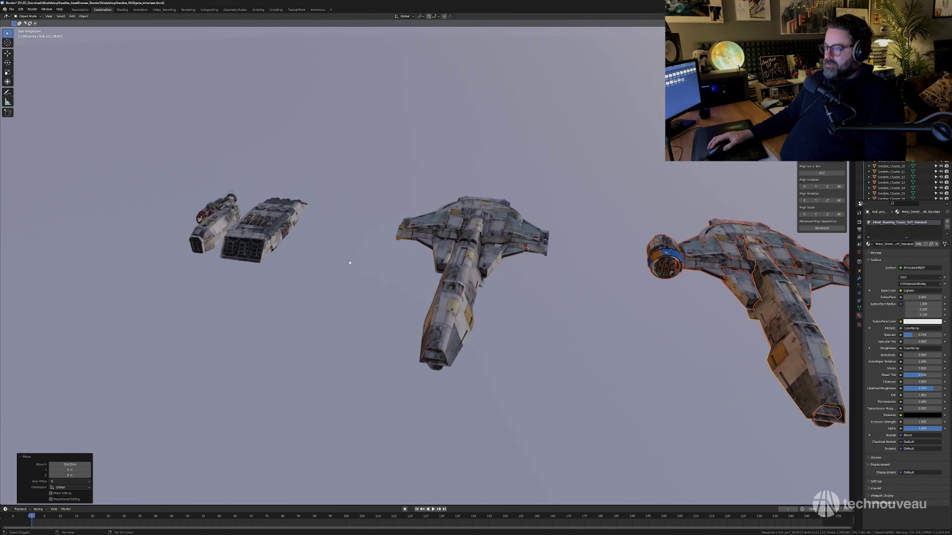
Move the boxy engine along X to the remaining hull's wingtip and adjust its placement along Y.
{"action": "scroll", "coordinate": [350, 263], "scroll_direction": "up", "scroll_amount": 2}
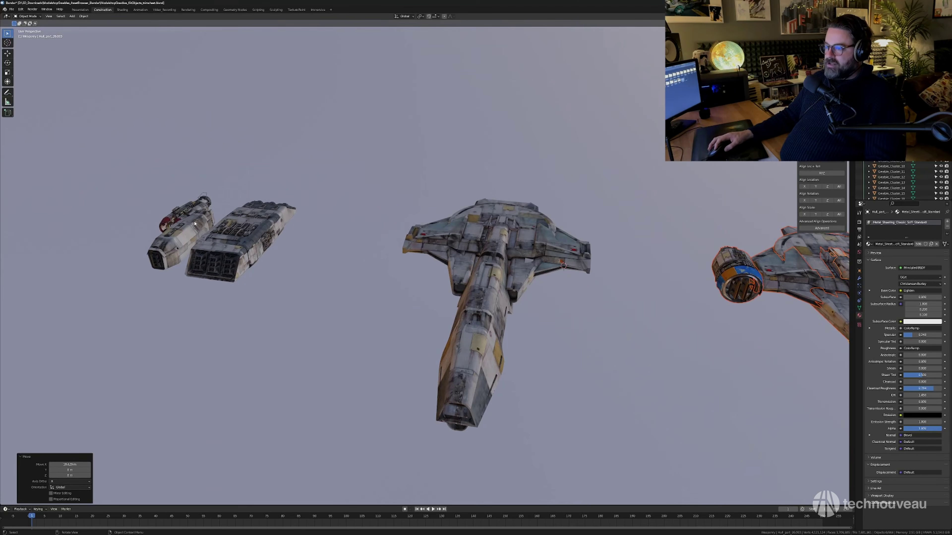
{"action": "left_click", "coordinate": [195, 224]}
{"action": "key", "text": "g"}
{"action": "key", "text": "x"}
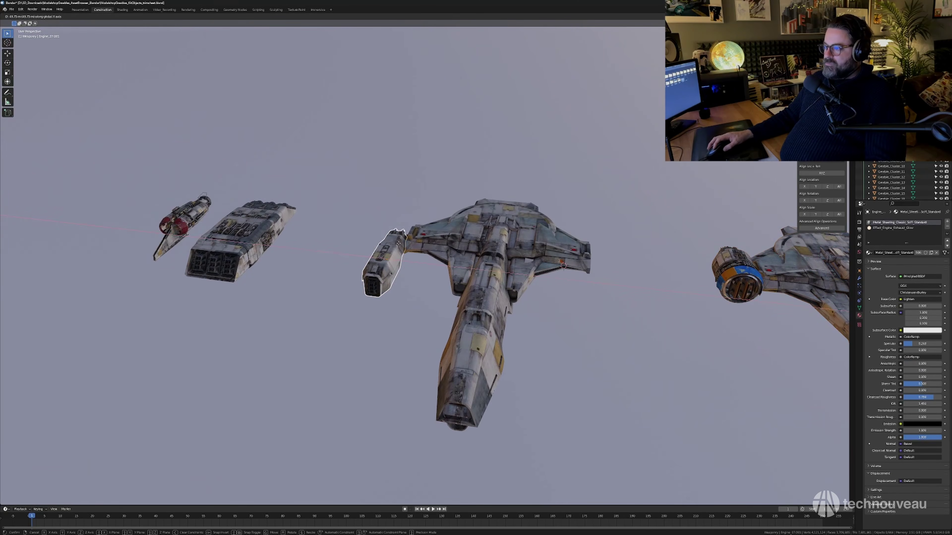
{"action": "left_click", "coordinate": [398, 244]}
{"action": "middle_click_drag", "start_coordinate": [398, 243], "coordinate": [580, 264]}
{"action": "key", "text": "g"}
{"action": "key", "text": "y"}
{"action": "left_click", "coordinate": [544, 281]}
{"action": "key", "text": "g"}
{"action": "left_click", "coordinate": [578, 261]}
Scale up the boxy engine at the wingtip and place a linked duplicate along X at the opposite wingtip.
{"action": "left_click", "coordinate": [569, 211]}
{"action": "middle_click_drag", "start_coordinate": [496, 286], "coordinate": [516, 307]}
{"action": "left_click", "coordinate": [523, 295]}
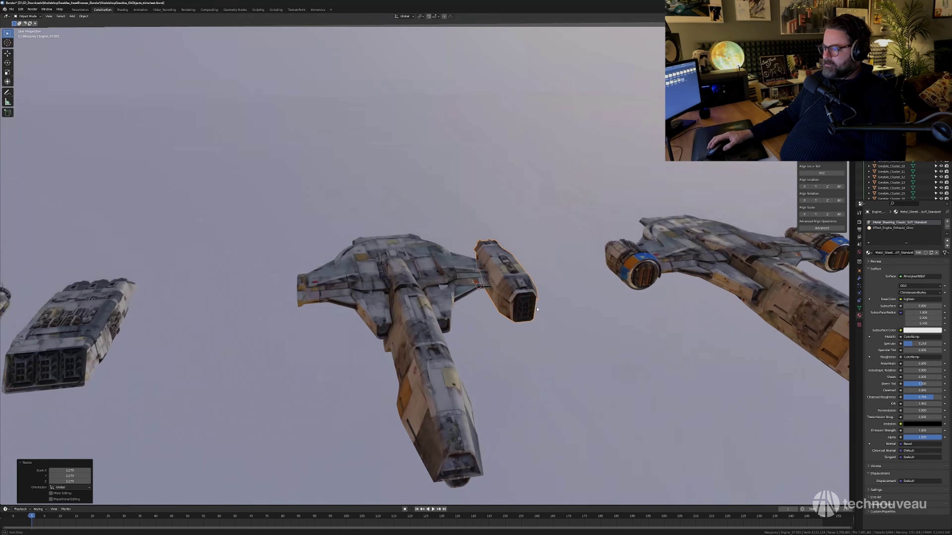
{"action": "key", "text": "alt+s"}
{"action": "key", "text": "a"}
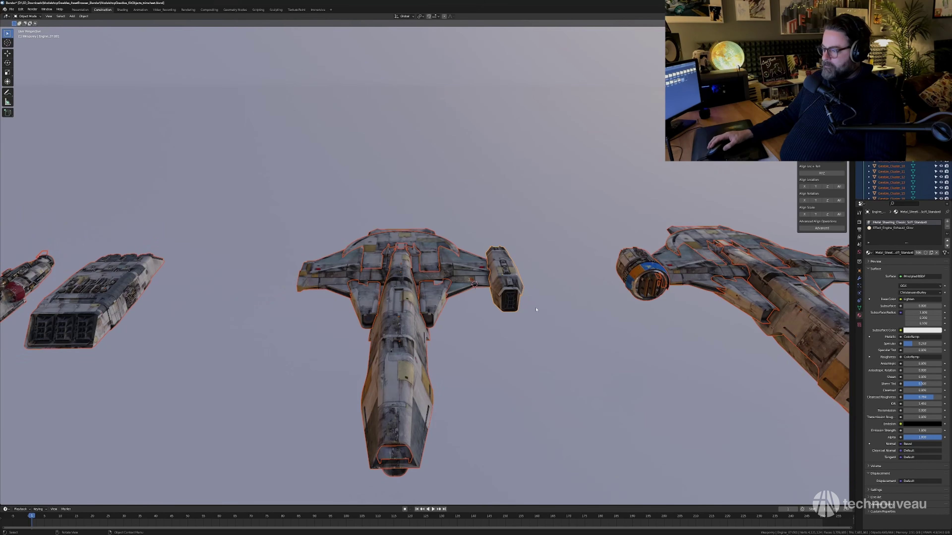
{"action": "left_click", "coordinate": [518, 297]}
{"action": "key", "text": "s"}
{"action": "left_click", "coordinate": [531, 306]}
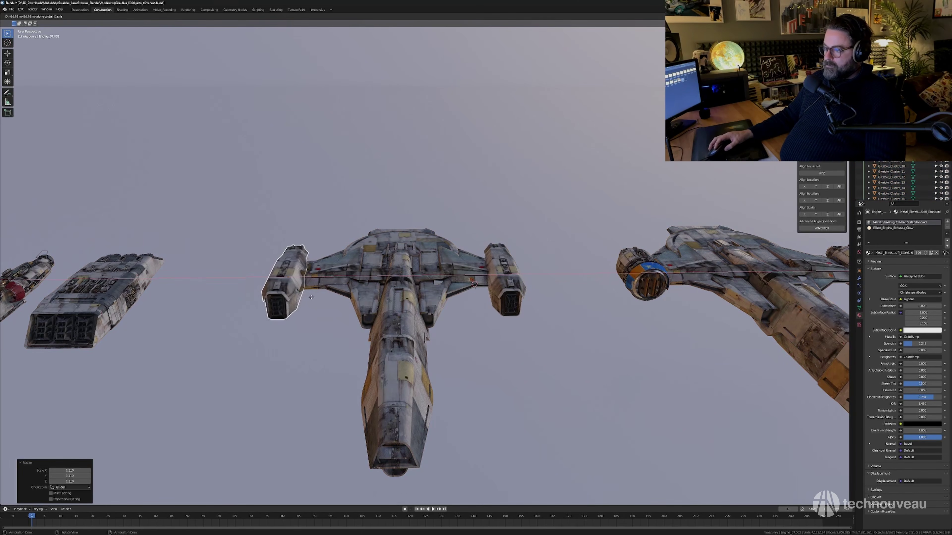
{"action": "left_click", "coordinate": [300, 302]}
Examine the ships with boxy and blue-banded engines from several angles to compare their silhouettes.
{"action": "left_click", "coordinate": [422, 351]}
{"action": "scroll", "coordinate": [422, 352], "scroll_direction": "down", "scroll_amount": 2}
{"action": "middle_click_drag", "start_coordinate": [422, 351], "coordinate": [463, 283]}
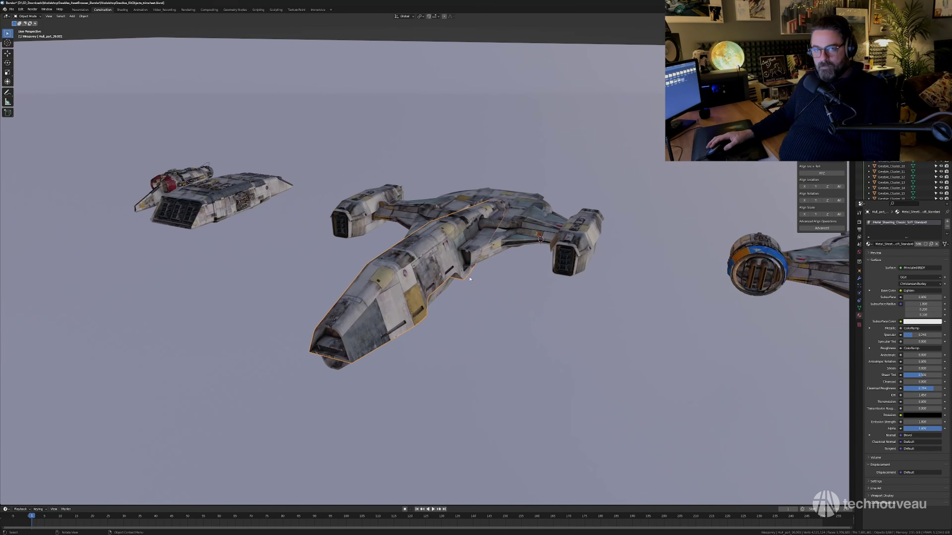
{"action": "middle_click_drag", "start_coordinate": [497, 270], "coordinate": [464, 250]}
{"action": "left_click", "coordinate": [498, 276]}
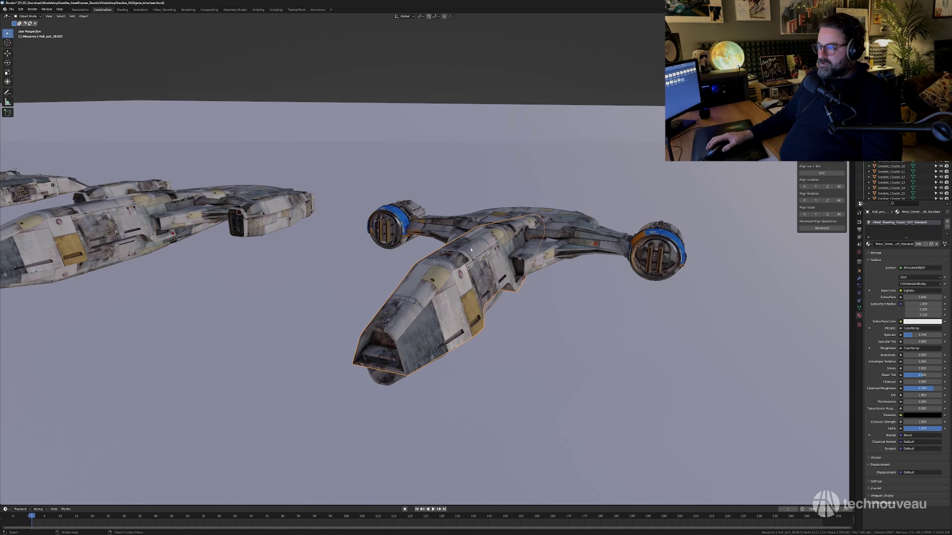
{"action": "middle_click_drag", "start_coordinate": [506, 239], "coordinate": [476, 238]}
{"action": "left_click", "coordinate": [476, 238]}
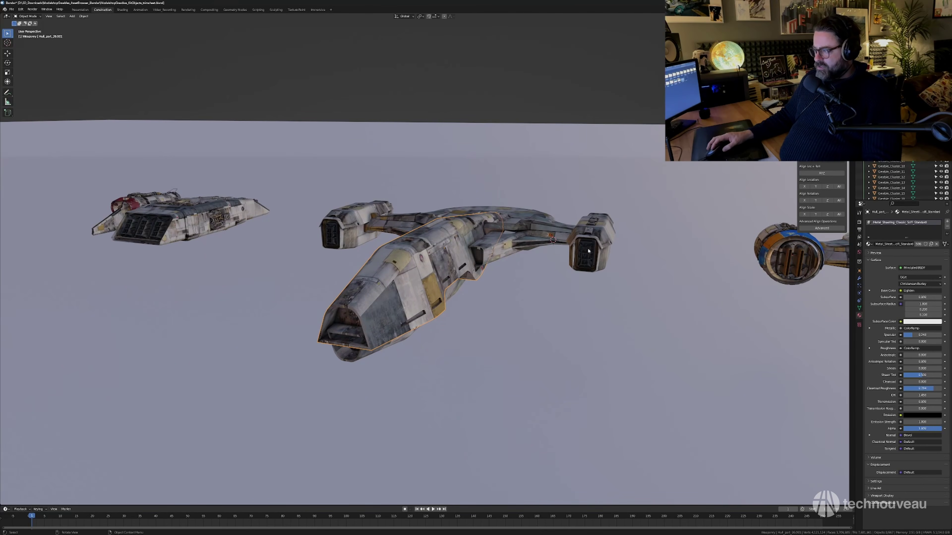
{"action": "middle_click_drag", "start_coordinate": [583, 254], "coordinate": [486, 248]}
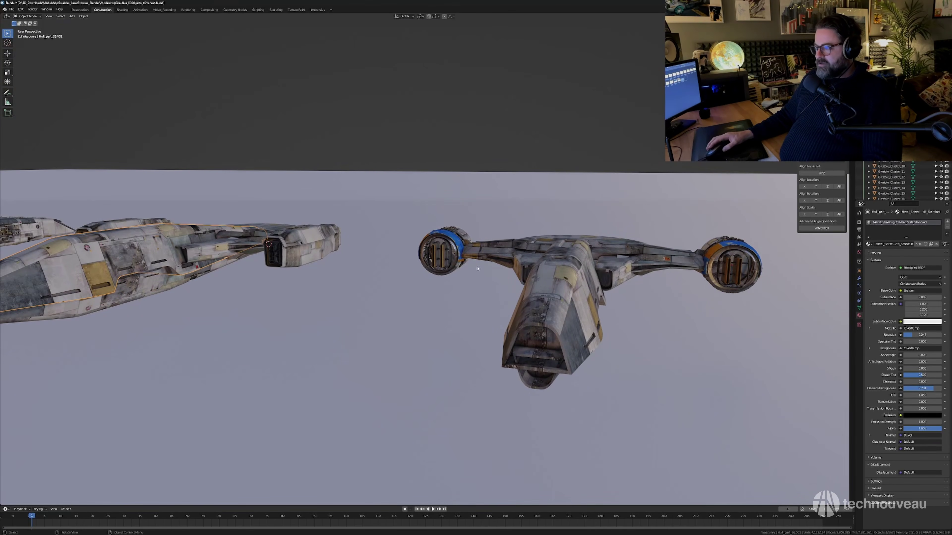
{"action": "middle_click_drag", "start_coordinate": [477, 269], "coordinate": [506, 292]}
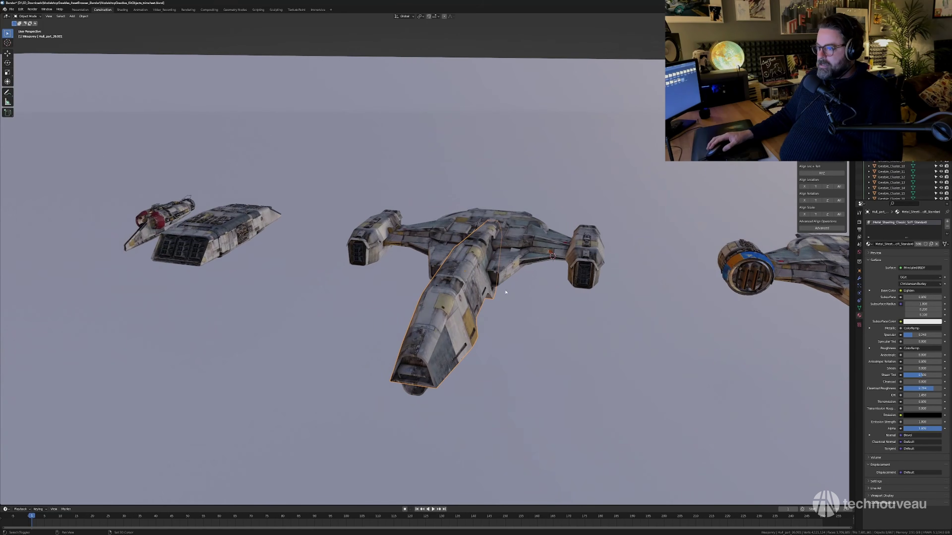
Bring the red-ringed engine to the middle hull's wingtip and move that wingtip's boxy engine along X beside the spare engine block.
{"action": "left_click", "coordinate": [160, 214]}
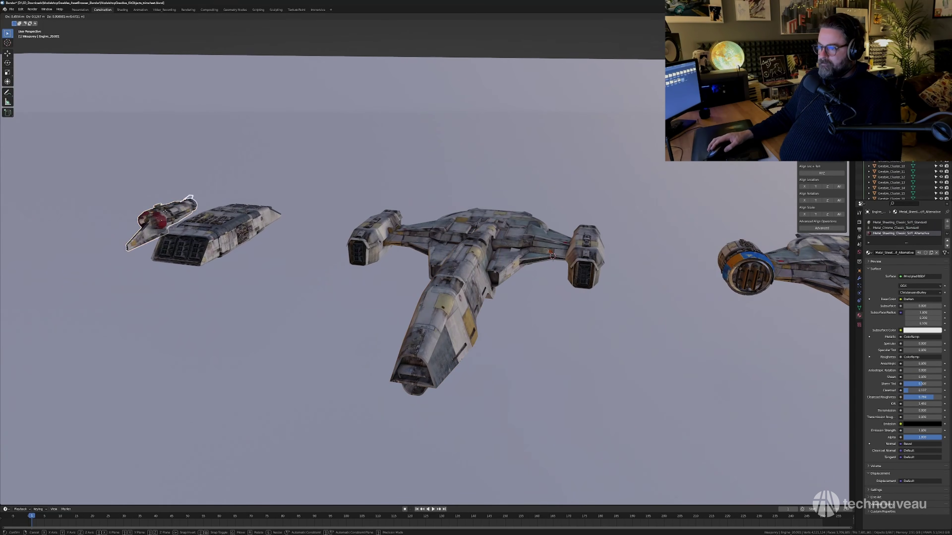
{"action": "key", "text": "g"}
{"action": "left_click", "coordinate": [547, 246]}
{"action": "left_click", "coordinate": [583, 251]}
{"action": "key", "text": "g"}
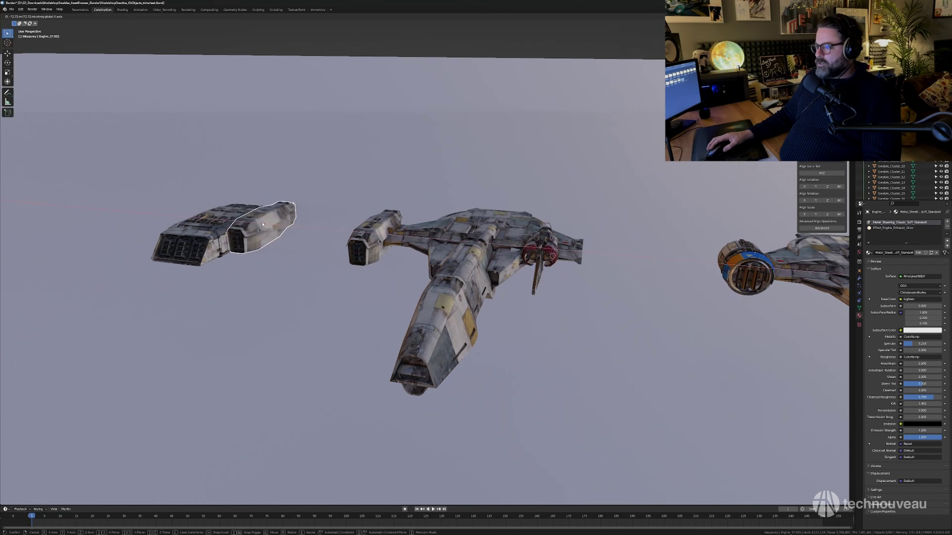
{"action": "left_click", "coordinate": [256, 221]}
{"action": "left_click", "coordinate": [542, 255]}
Position the red-ringed engine against the middle hull's wingtip, scale it to fit, and adjust it along Y.
{"action": "middle_click_drag", "start_coordinate": [463, 249], "coordinate": [427, 247]}
{"action": "scroll", "coordinate": [427, 244], "scroll_direction": "up", "scroll_amount": 2}
{"action": "key", "text": "g"}
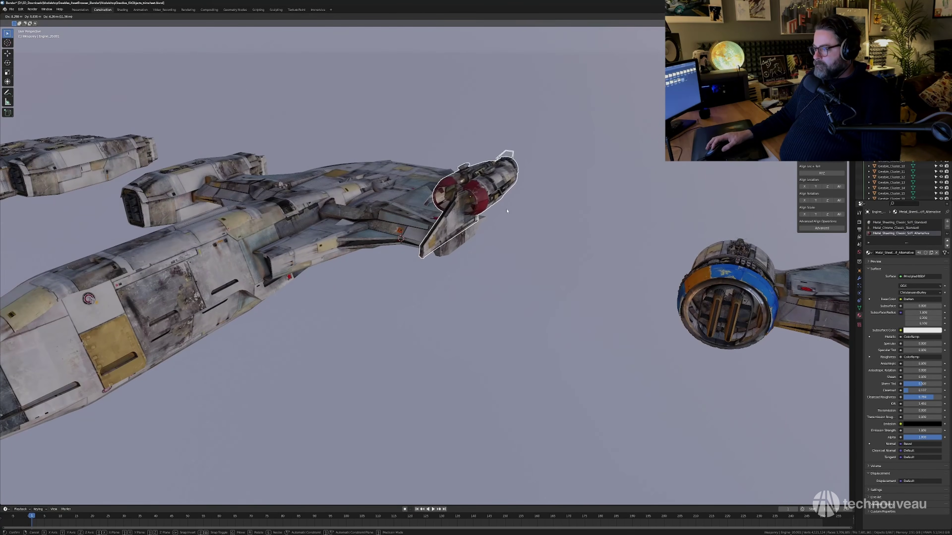
{"action": "left_click", "coordinate": [507, 212]}
{"action": "mouse_move", "coordinate": [506, 212]}
{"action": "middle_mouse_down"}
{"action": "mouse_move", "coordinate": [468, 215]}
{"action": "mouse_move", "coordinate": [507, 225]}
{"action": "middle_mouse_up"}
{"action": "key", "text": "s"}
{"action": "left_click", "coordinate": [473, 219]}
{"action": "key", "text": "g"}
{"action": "key", "text": "y"}
{"action": "left_click", "coordinate": [495, 219]}
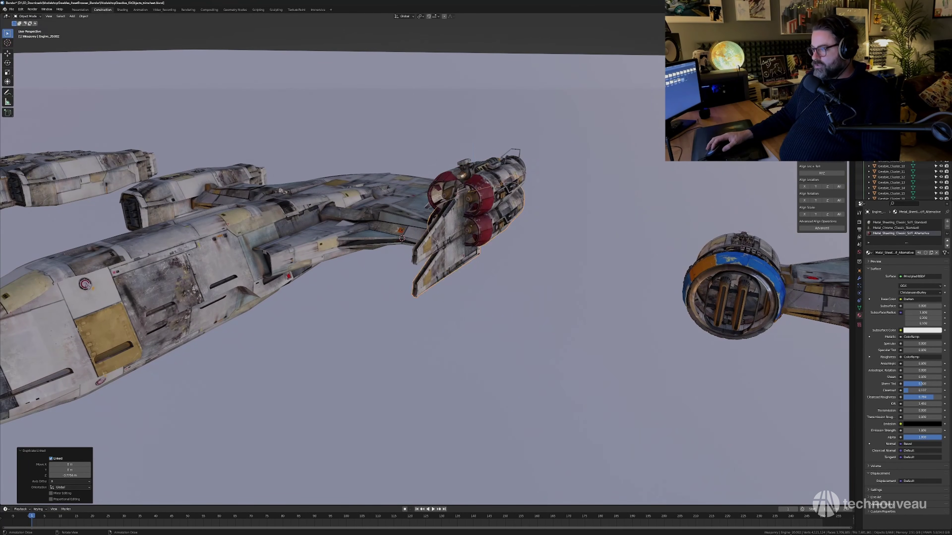
Rotate a linked duplicate of the red-ringed engine 180° about Y and align the stacked engines along Z.
{"action": "key", "text": "r"}
{"action": "key", "text": "y"}
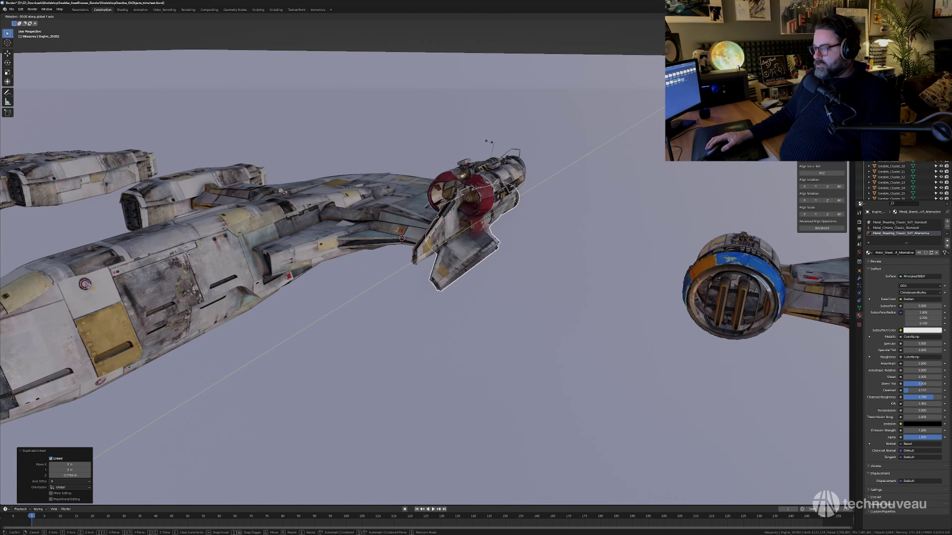
{"action": "left_click", "coordinate": [315, 288]}
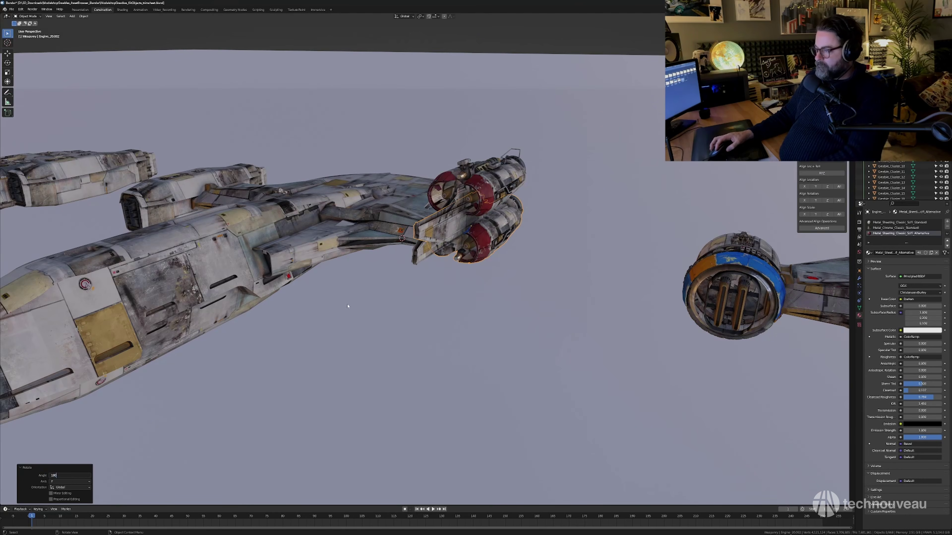
{"action": "key", "text": "g"}
{"action": "key", "text": "z"}
{"action": "middle_click_drag", "start_coordinate": [483, 242], "coordinate": [551, 243]}
{"action": "left_click", "coordinate": [484, 270]}
{"action": "key", "text": "g"}
{"action": "key", "text": "z"}
{"action": "left_click", "coordinate": [506, 230]}
Duplicate the hull with its red-ringed engines along X past the spare engine block, and delete the original red-ringed engines.
{"action": "scroll", "coordinate": [539, 246], "scroll_direction": "down", "scroll_amount": 5}
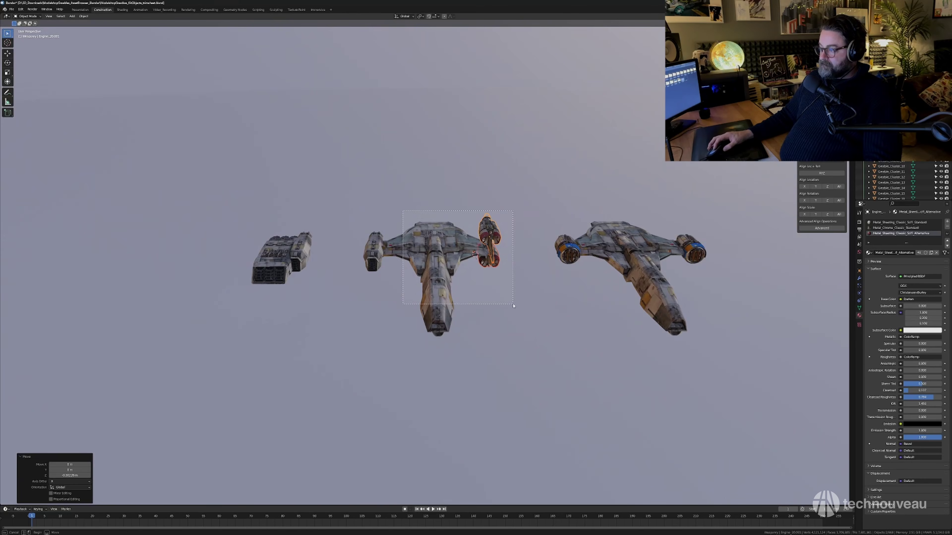
{"action": "left_click_drag", "start_coordinate": [513, 305], "coordinate": [514, 306]}
{"action": "key", "text": "shift+d"}
{"action": "key", "text": "x"}
{"action": "left_click", "coordinate": [220, 271]}
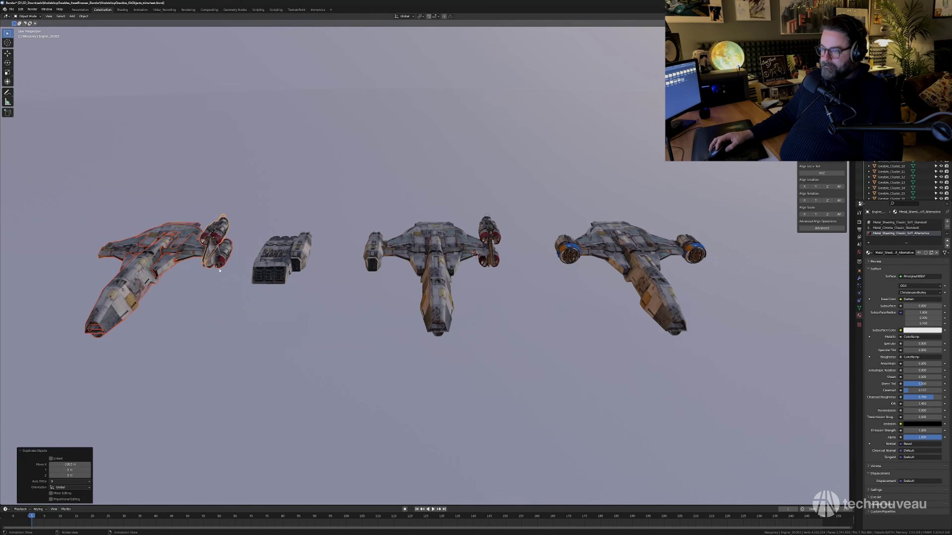
{"action": "left_click", "coordinate": [494, 248]}
{"action": "key", "text": "Delete"}
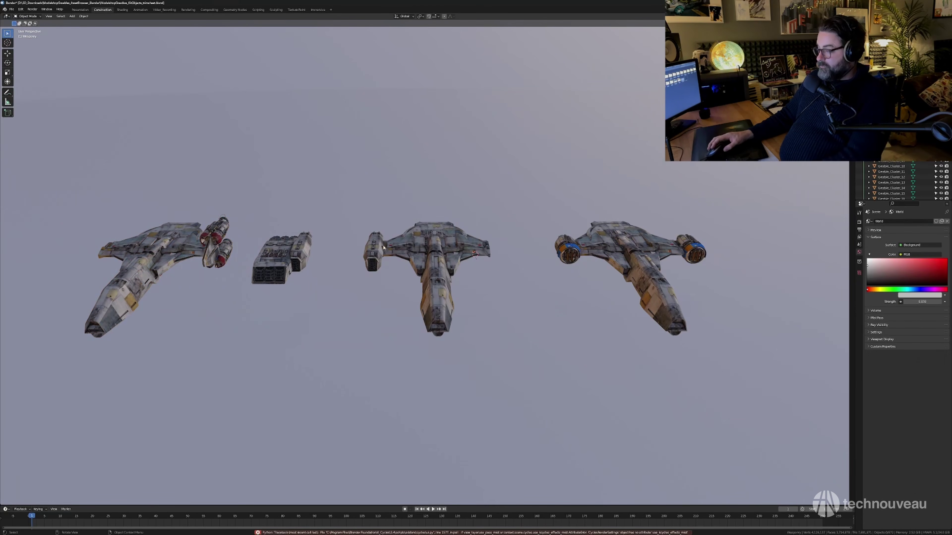
Create a linked duplicate of the new ship's two red-ringed engines and place it along X at the opposite wingtip.
{"action": "left_click", "coordinate": [218, 235]}
{"action": "left_click", "coordinate": [222, 251], "text": "shift"}
{"action": "middle_click_drag", "start_coordinate": [222, 251], "coordinate": [405, 247], "text": "shift"}
{"action": "key", "text": "shift+d"}
{"action": "key", "text": "x"}
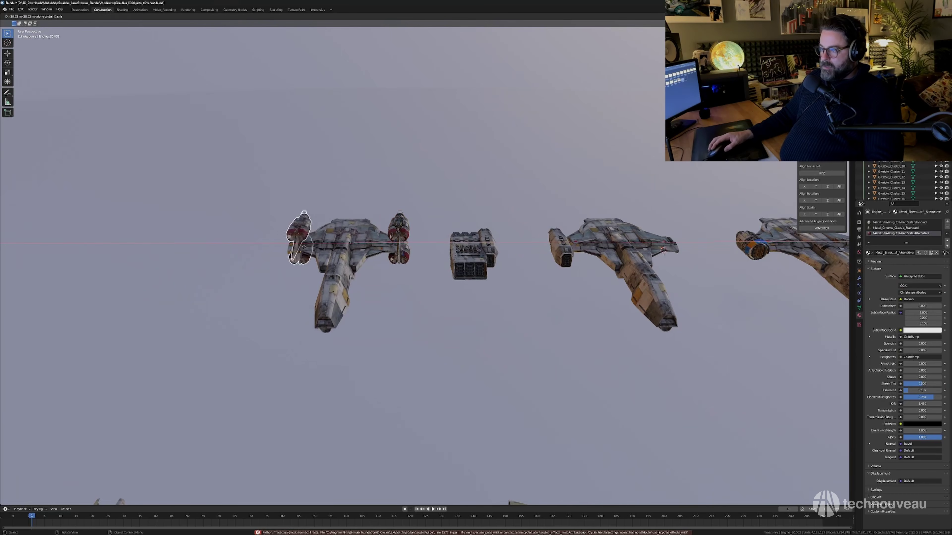
{"action": "left_click", "coordinate": [295, 247]}
{"action": "scroll", "coordinate": [345, 249], "scroll_direction": "up", "scroll_amount": 1}
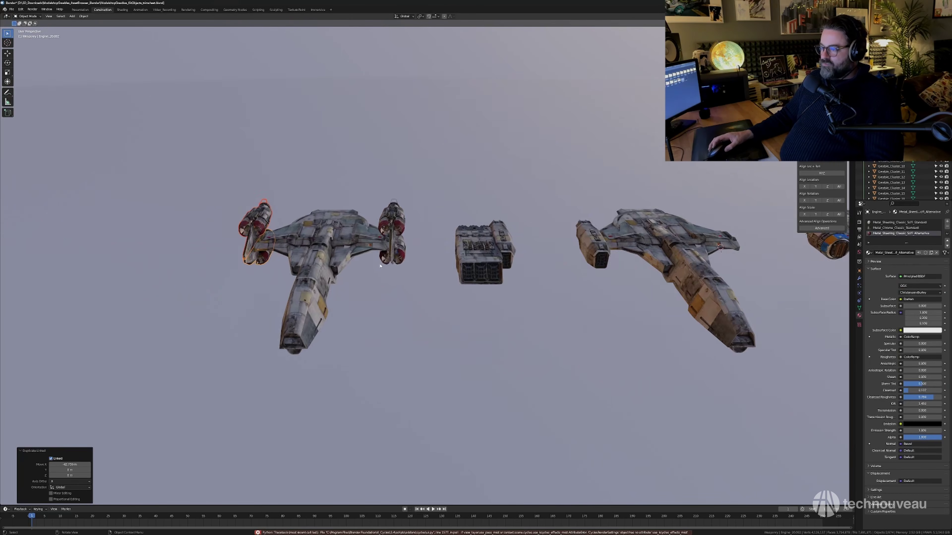
Move the spare boxy engine along X back to the middle hull's empty wingtip and fine-tune its fit.
{"action": "middle_click_drag", "start_coordinate": [431, 249], "coordinate": [301, 275], "text": "shift"}
{"action": "left_click", "coordinate": [452, 277]}
{"action": "scroll", "coordinate": [375, 272], "scroll_direction": "up", "scroll_amount": 1}
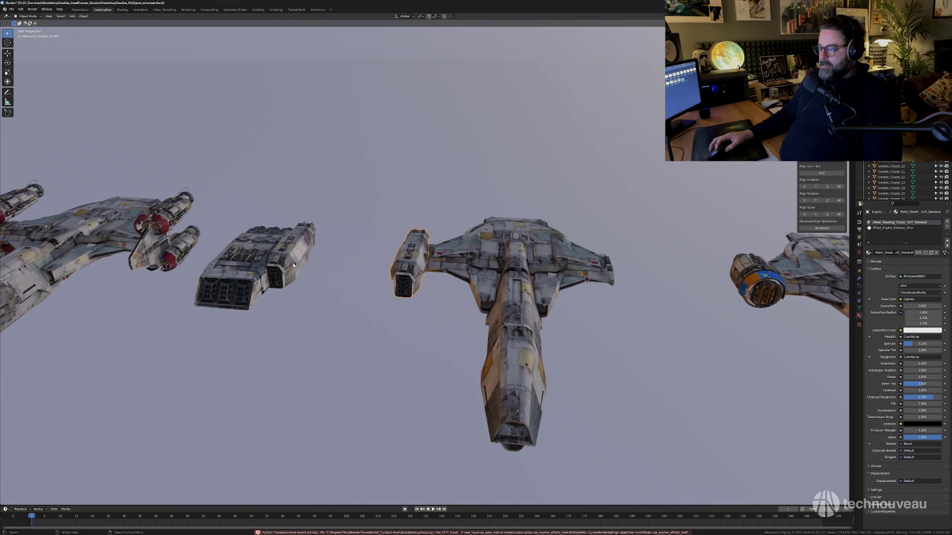
{"action": "left_click", "coordinate": [293, 265]}
{"action": "key", "text": "g"}
{"action": "key", "text": "x"}
{"action": "left_click", "coordinate": [624, 286]}
{"action": "middle_click_drag", "start_coordinate": [624, 286], "coordinate": [546, 288]}
{"action": "scroll", "coordinate": [534, 288], "scroll_direction": "up", "scroll_amount": 1}
{"action": "key", "text": "g"}
{"action": "key", "text": "x"}
{"action": "left_click", "coordinate": [550, 288]}
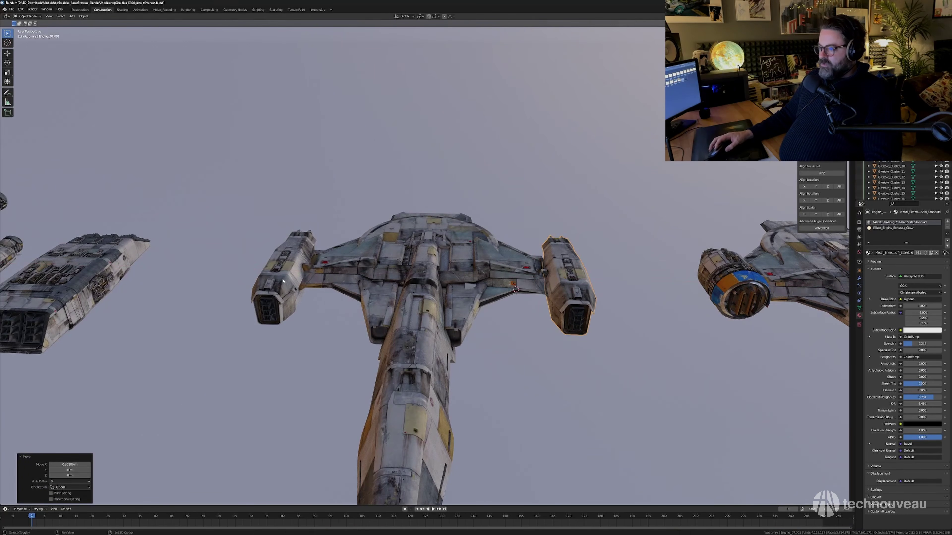
Select both boxy engines on the middle hull and adjust their height along Z.
{"action": "left_click", "coordinate": [282, 281], "text": "shift"}
{"action": "middle_click_drag", "start_coordinate": [283, 281], "coordinate": [512, 300]}
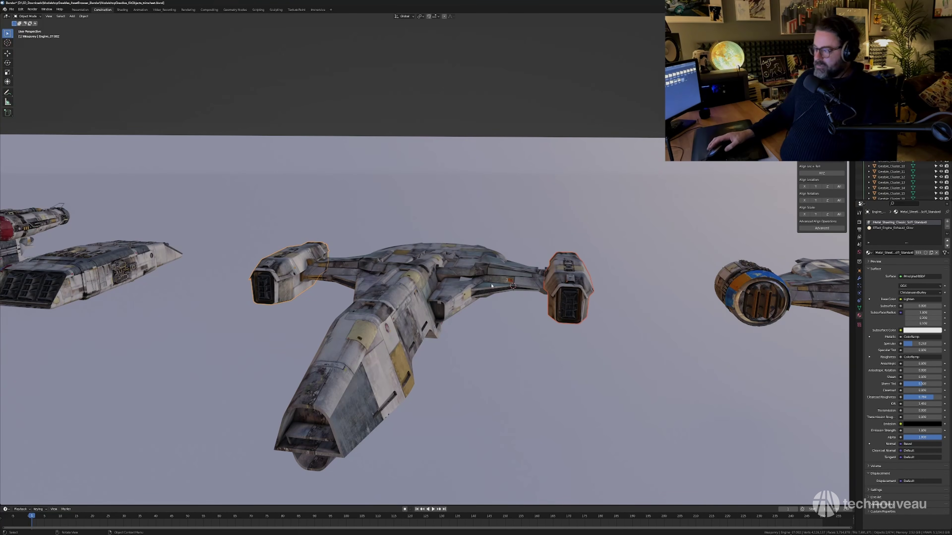
{"action": "mouse_move", "coordinate": [521, 293]}
{"action": "middle_mouse_down"}
{"action": "mouse_move", "coordinate": [525, 280]}
{"action": "mouse_move", "coordinate": [511, 300]}
{"action": "middle_mouse_up"}
{"action": "key", "text": "g"}
{"action": "key", "text": "z"}
{"action": "left_click", "coordinate": [510, 291]}
Examine the ship with four red-ringed engines and compare it with the boxy-engined ship.
{"action": "scroll", "coordinate": [511, 300], "scroll_direction": "down", "scroll_amount": 4}
{"action": "middle_click_drag", "start_coordinate": [194, 266], "coordinate": [454, 285], "text": "shift"}
{"action": "scroll", "coordinate": [463, 265], "scroll_direction": "up", "scroll_amount": 4}
{"action": "scroll", "coordinate": [443, 303], "scroll_direction": "down", "scroll_amount": 2}
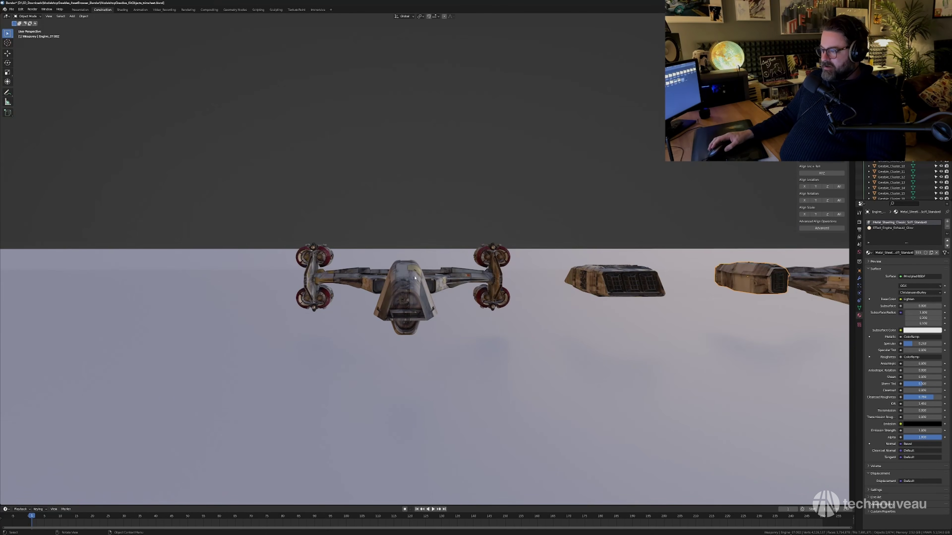
{"action": "middle_click_drag", "start_coordinate": [485, 292], "coordinate": [462, 280]}
{"action": "key", "text": "KP_Decimal"}
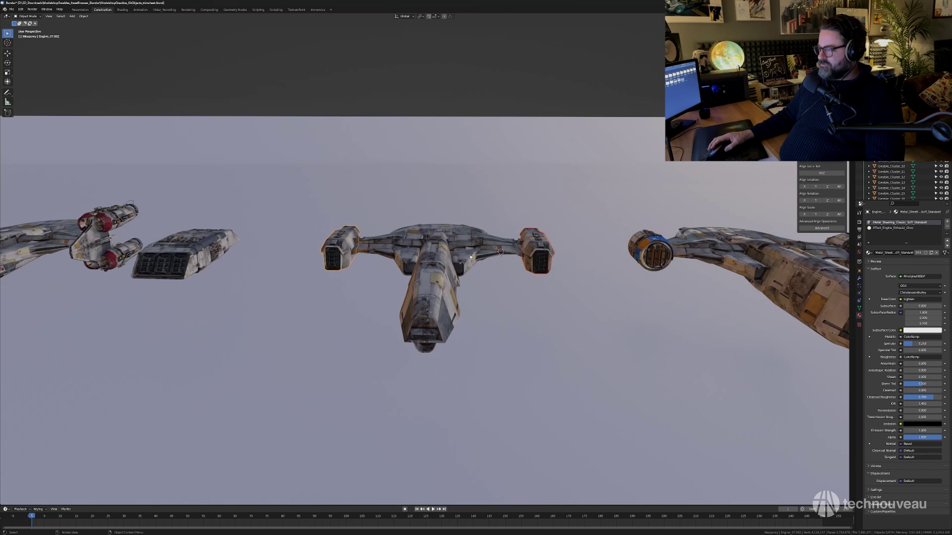
{"action": "middle_click_drag", "start_coordinate": [216, 249], "coordinate": [169, 256], "text": "shift"}
{"action": "scroll", "coordinate": [456, 283], "scroll_direction": "up", "scroll_amount": 2}
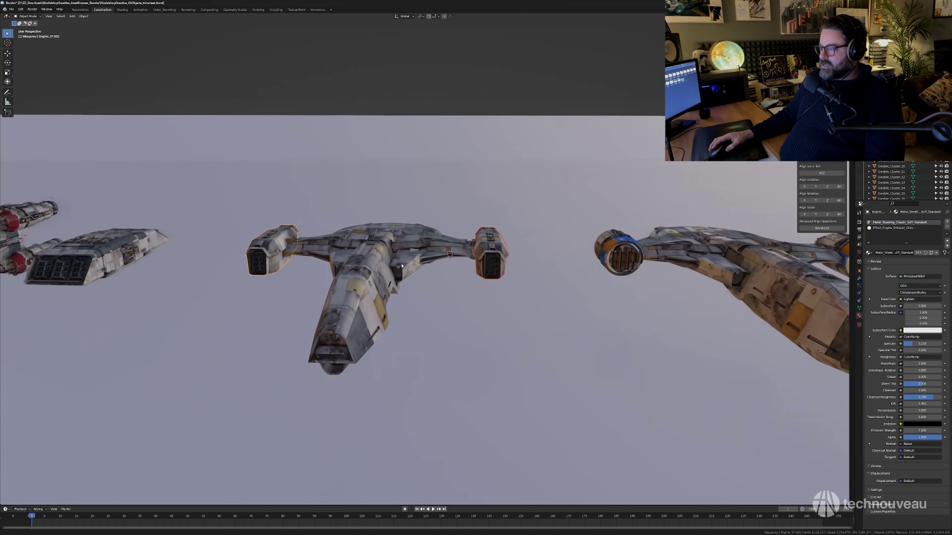
Raise the two boxy engines along Z and create linked duplicates of them directly below.
{"action": "middle_click_drag", "start_coordinate": [456, 282], "coordinate": [450, 263]}
{"action": "key", "text": "g"}
{"action": "key", "text": "z"}
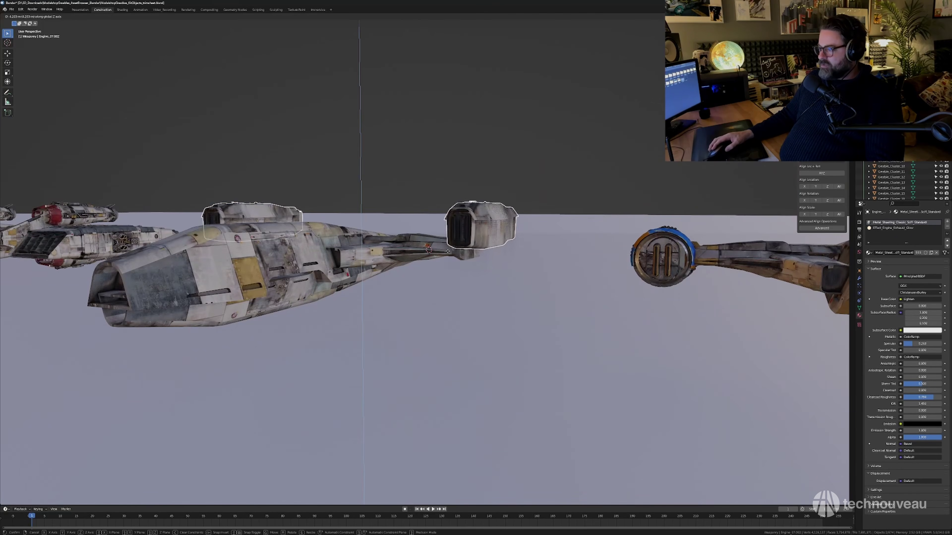
{"action": "left_click", "coordinate": [447, 255]}
{"action": "key", "text": "z"}
{"action": "left_click", "coordinate": [448, 284]}
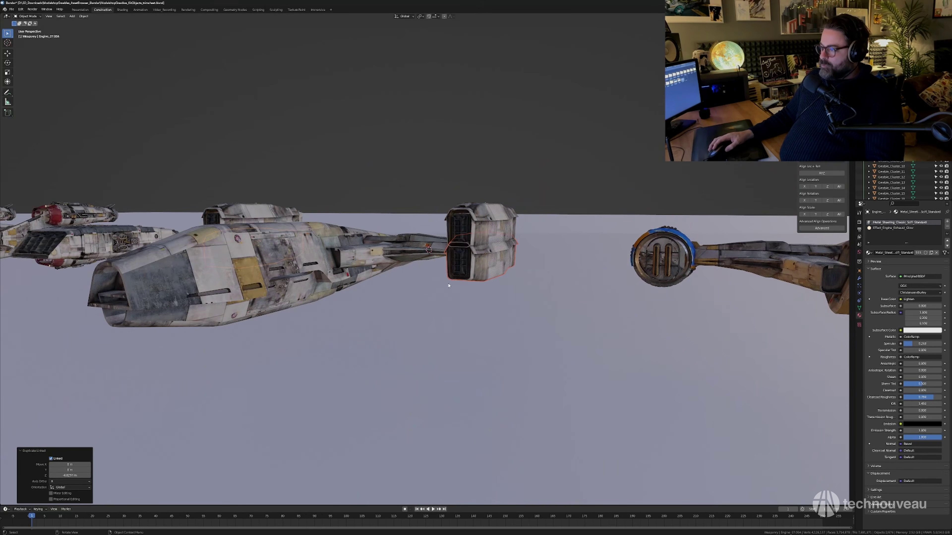
Rotate the lower boxy engines 180° about Y and move them down along Z below the wingtips.
{"action": "key", "text": "r"}
{"action": "key", "text": "y"}
{"action": "left_click", "coordinate": [351, 245]}
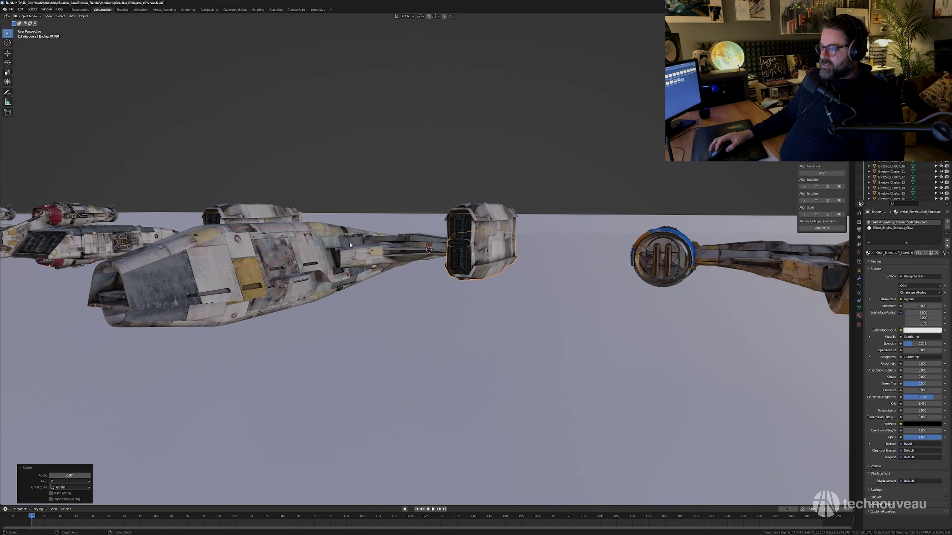
{"action": "key", "text": "g"}
{"action": "key", "text": "z"}
{"action": "left_click", "coordinate": [402, 268]}
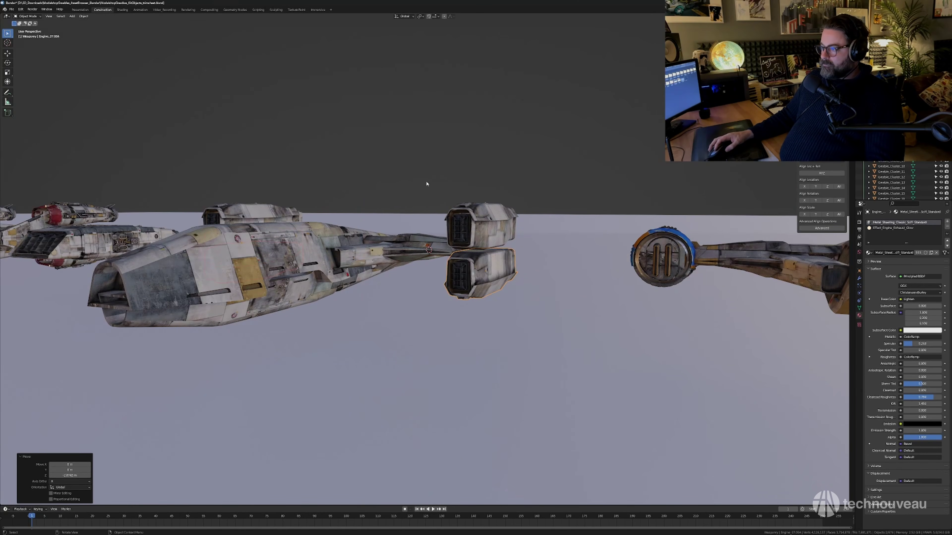
Examine the ship with red-ringed engines, the boxy-engined ship and the ship with blue-ringed engines, comparing the three variations.
{"action": "middle_click_drag", "start_coordinate": [401, 269], "coordinate": [569, 257]}
{"action": "middle_click_drag", "start_coordinate": [369, 228], "coordinate": [391, 279], "text": "shift"}
{"action": "left_click", "coordinate": [390, 206]}
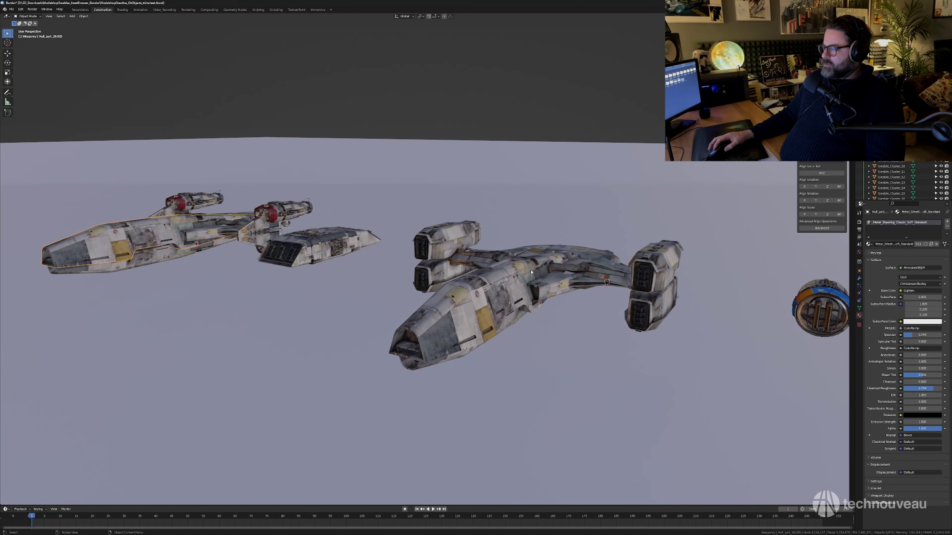
{"action": "key", "text": "KP_Decimal"}
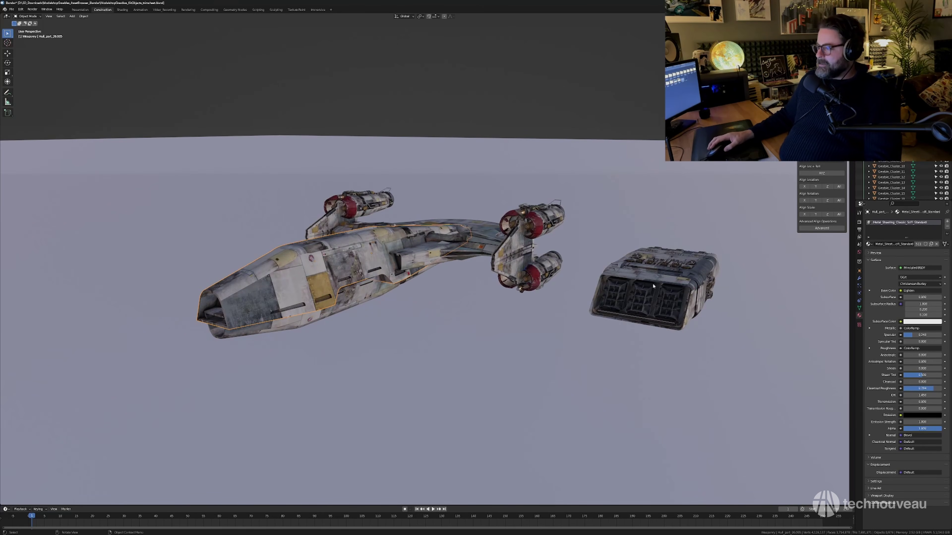
{"action": "middle_click_drag", "start_coordinate": [653, 286], "coordinate": [150, 225], "text": "shift"}
{"action": "scroll", "coordinate": [442, 288], "scroll_direction": "down", "scroll_amount": 3}
{"action": "middle_click_drag", "start_coordinate": [440, 293], "coordinate": [460, 304], "text": "shift"}
{"action": "middle_click_drag", "start_coordinate": [461, 304], "coordinate": [461, 307]}
{"action": "middle_click_drag", "start_coordinate": [471, 309], "coordinate": [397, 244]}
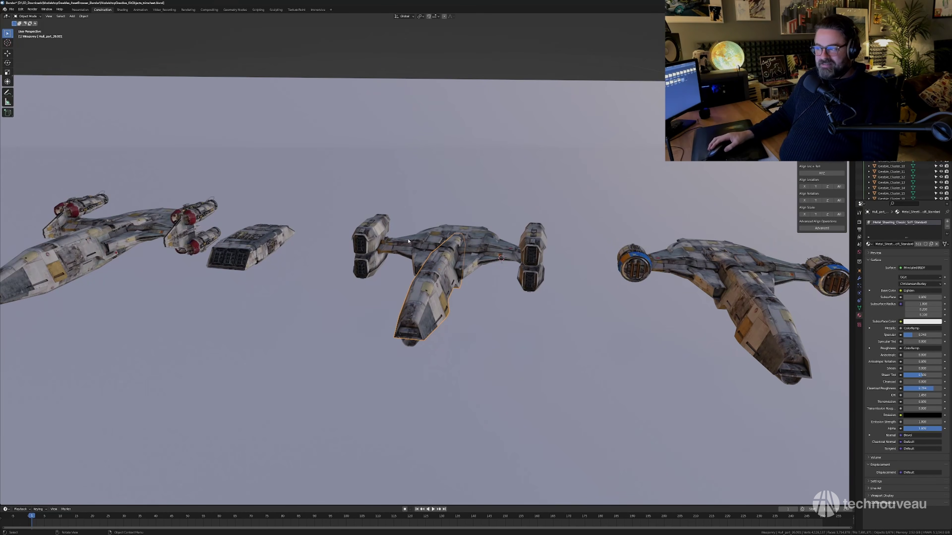
Delete the ship with blue-ringed engines and the ship with red-ringed engines.
{"action": "middle_click_drag", "start_coordinate": [335, 260], "coordinate": [223, 245], "text": "shift"}
{"action": "left_click_drag", "start_coordinate": [511, 204], "coordinate": [719, 362]}
{"action": "key", "text": "Delete"}
{"action": "middle_click_drag", "start_coordinate": [517, 275], "coordinate": [614, 269], "text": "shift"}
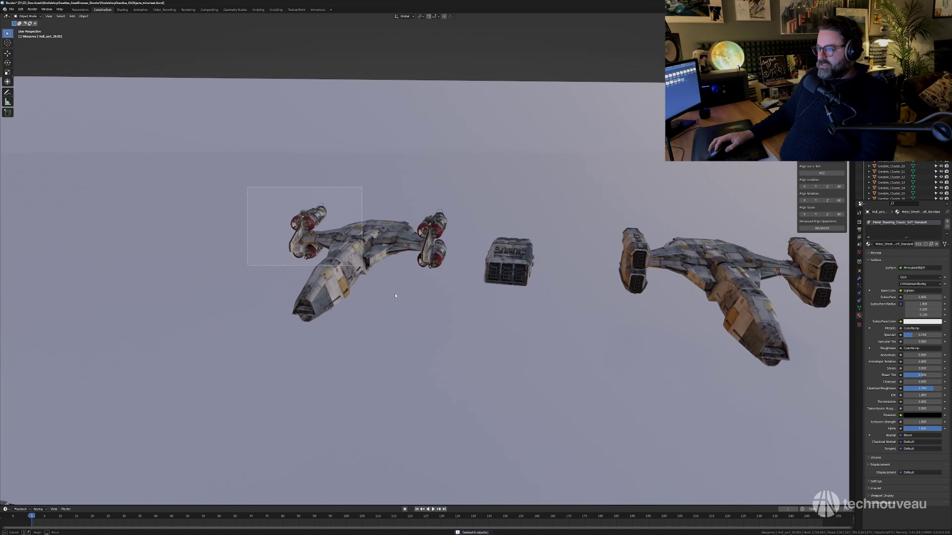
{"action": "left_click_drag", "start_coordinate": [395, 295], "coordinate": [446, 333]}
{"action": "key", "text": "Delete"}
Select the complete boxy-engined ship and move it along X closer to the spare wide engine block.
{"action": "middle_click_drag", "start_coordinate": [618, 286], "coordinate": [452, 269], "text": "shift"}
{"action": "left_click_drag", "start_coordinate": [447, 194], "coordinate": [663, 351]}
{"action": "key", "text": "g"}
{"action": "key", "text": "x"}
{"action": "left_click", "coordinate": [502, 304]}
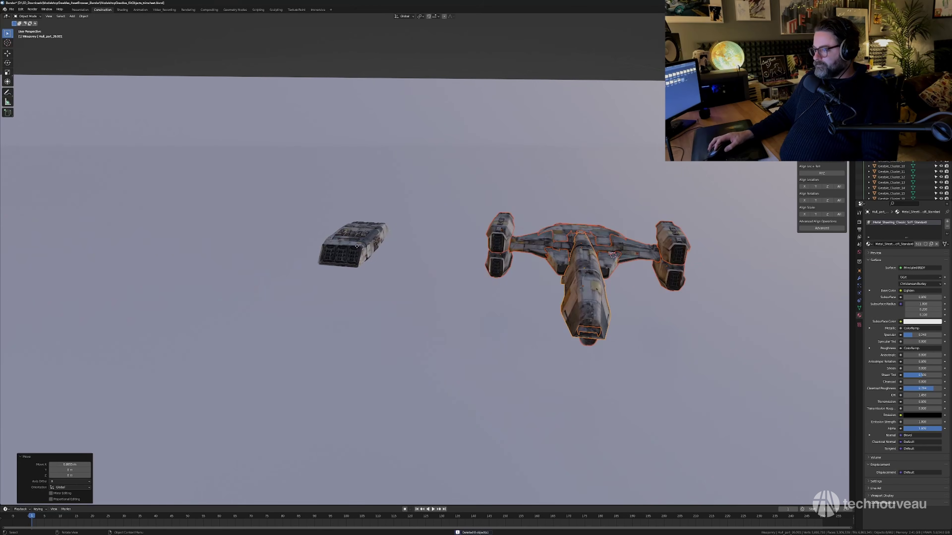
Move the spare wide engine block along X to sit beside the remaining ship.
{"action": "left_click", "coordinate": [356, 247]}
{"action": "key", "text": "g"}
{"action": "key", "text": "x"}
{"action": "left_click", "coordinate": [445, 249]}
{"action": "mouse_move", "coordinate": [445, 248]}
{"action": "middle_mouse_down"}
{"action": "mouse_move", "coordinate": [427, 250]}
{"action": "mouse_move", "coordinate": [419, 264]}
{"action": "mouse_move", "coordinate": [441, 259]}
{"action": "middle_mouse_up"}
{"action": "scroll", "coordinate": [426, 251], "scroll_direction": "up", "scroll_amount": 3}
{"action": "key", "text": "g"}
{"action": "key", "text": "x"}
{"action": "left_click", "coordinate": [382, 259]}
Try flattening all four boxy wingtip engines by scaling them down along Z.
{"action": "left_click_drag", "start_coordinate": [386, 247], "coordinate": [422, 261]}
{"action": "middle_click_drag", "start_coordinate": [423, 261], "coordinate": [536, 249]}
{"action": "scroll", "coordinate": [497, 294], "scroll_direction": "up", "scroll_amount": 1}
{"action": "key", "text": "alt+a"}
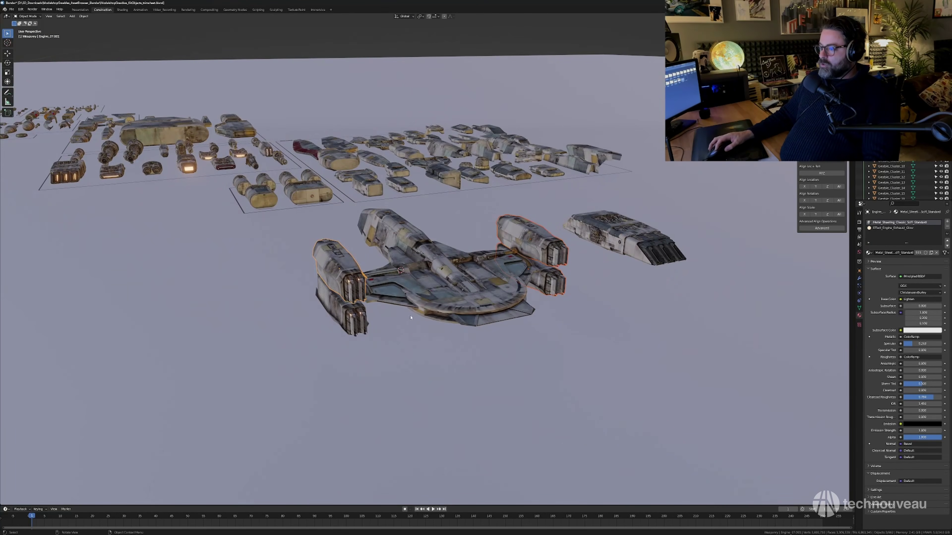
{"action": "middle_click_drag", "start_coordinate": [410, 318], "coordinate": [472, 300]}
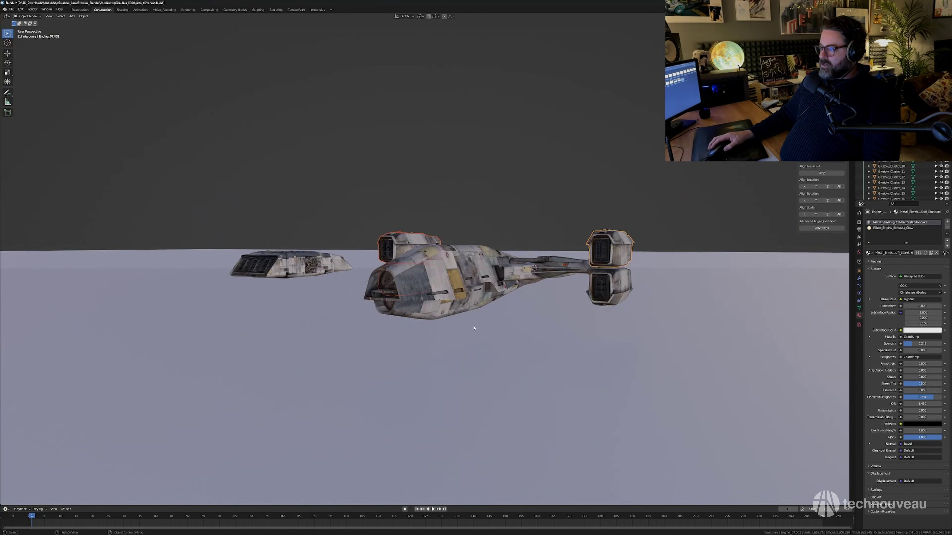
{"action": "left_click", "coordinate": [592, 287], "text": "shift"}
{"action": "middle_click_drag", "start_coordinate": [592, 287], "coordinate": [535, 321]}
{"action": "key", "text": "s"}
{"action": "key", "text": "z"}
{"action": "left_click", "coordinate": [549, 301]}
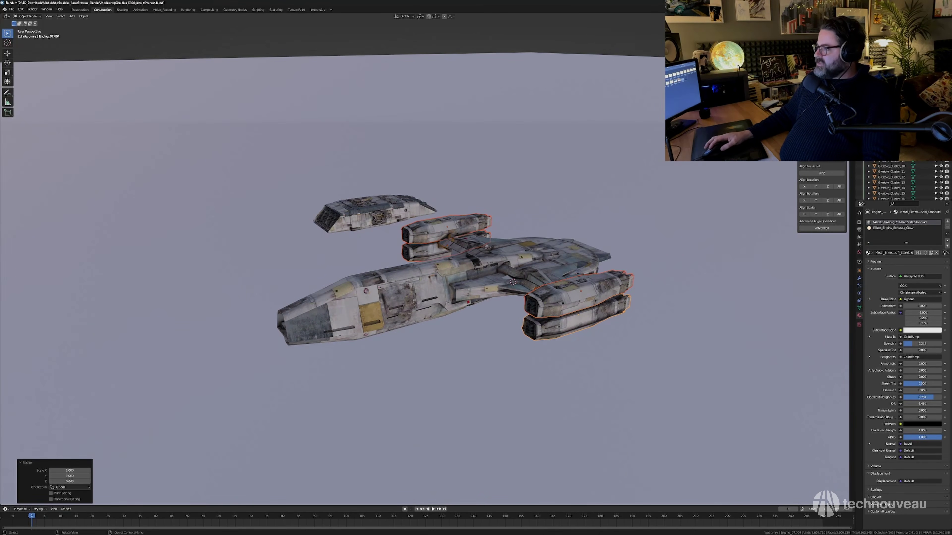
Select the rear wing section together with all four engines and move it backward along Y, away from the nose.
{"action": "middle_click_drag", "start_coordinate": [559, 265], "coordinate": [634, 242]}
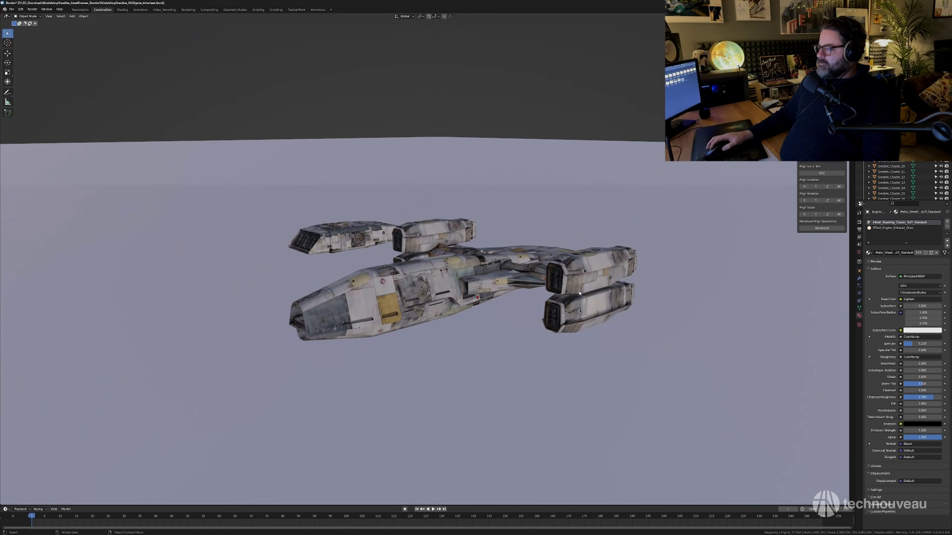
{"action": "middle_click_drag", "start_coordinate": [579, 293], "coordinate": [581, 266]}
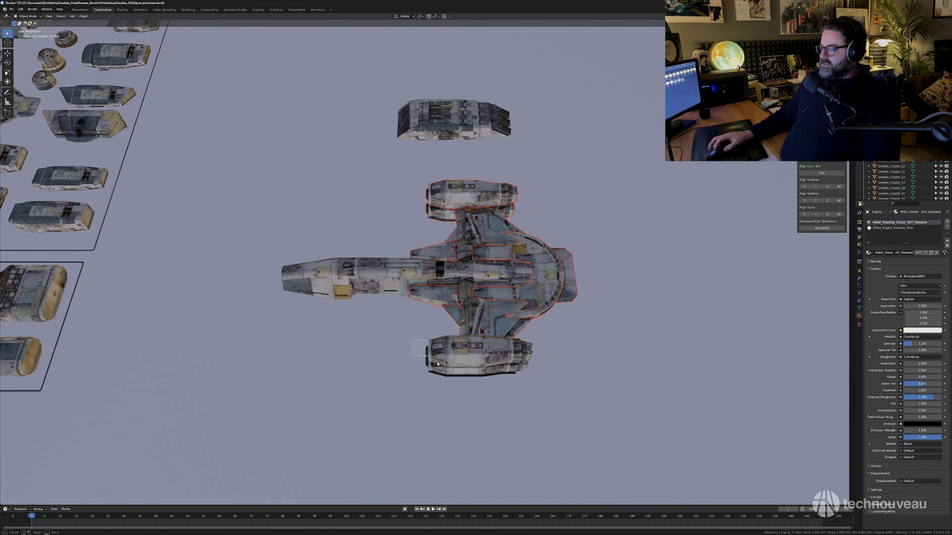
{"action": "left_click_drag", "start_coordinate": [438, 365], "coordinate": [451, 375], "text": "shift"}
{"action": "key", "text": "g"}
{"action": "middle_click_drag", "start_coordinate": [572, 288], "coordinate": [596, 288]}
{"action": "left_click", "coordinate": [617, 287]}
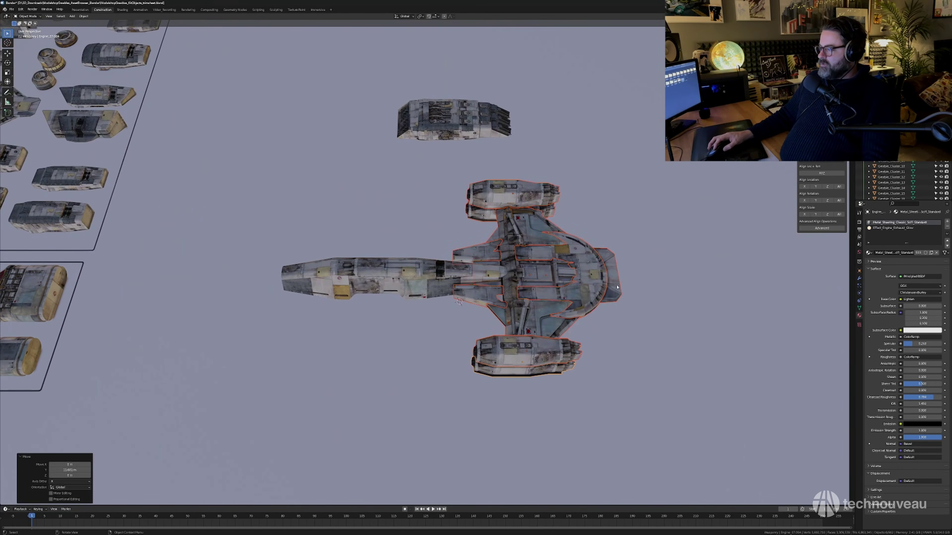
Scale the wedge-shaped hull part with the curved rear edge and move it forward along Y over the wing section.
{"action": "key", "text": "alt+a"}
{"action": "left_click", "coordinate": [595, 287]}
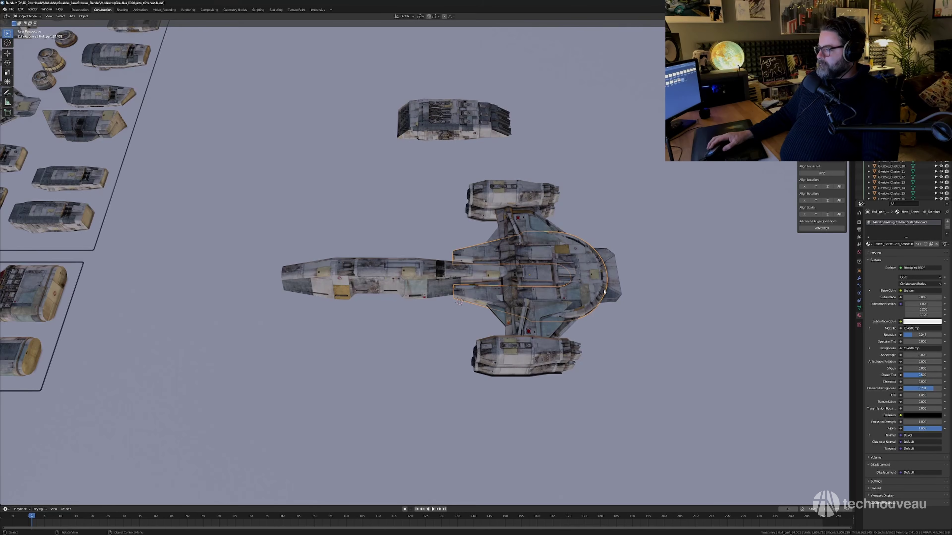
{"action": "left_click", "coordinate": [611, 296]}
{"action": "key", "text": "g"}
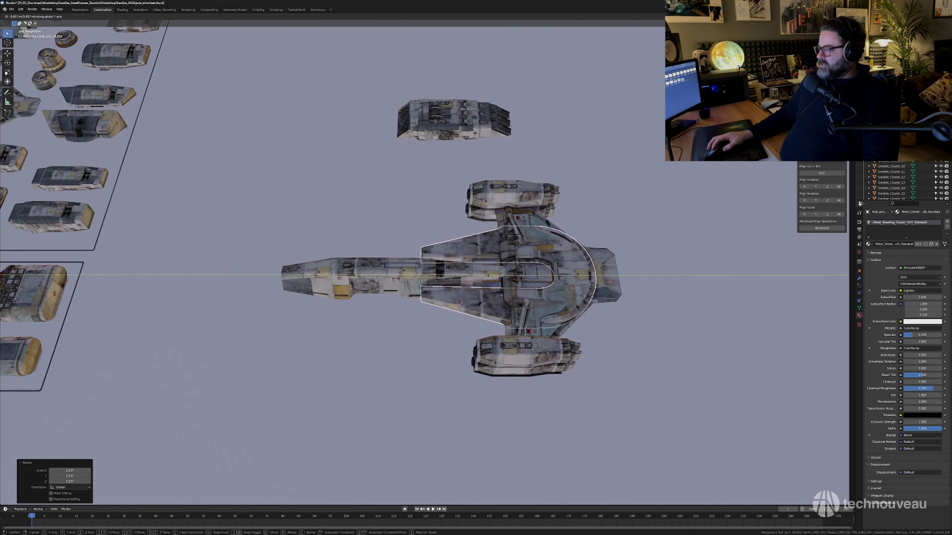
{"action": "left_click", "coordinate": [590, 295]}
{"action": "middle_click_drag", "start_coordinate": [590, 294], "coordinate": [547, 326]}
{"action": "key", "text": "s"}
{"action": "left_click", "coordinate": [584, 311]}
{"action": "left_click", "coordinate": [559, 284]}
{"action": "key", "text": "alt+a"}
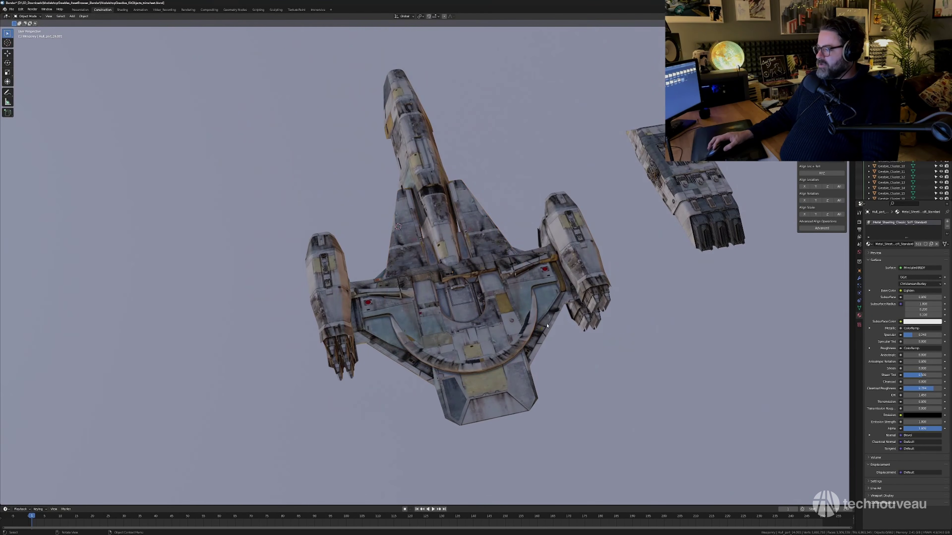
Select the long nose hull and shift it along Y to fit against the wing section.
{"action": "scroll", "coordinate": [536, 347], "scroll_direction": "up", "scroll_amount": 2}
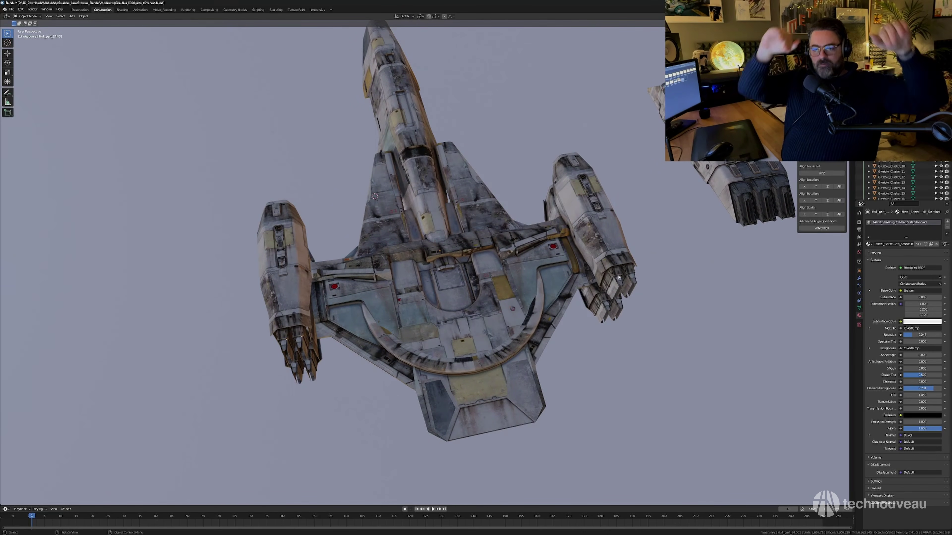
{"action": "middle_click_drag", "start_coordinate": [437, 317], "coordinate": [440, 284]}
{"action": "left_click", "coordinate": [373, 252]}
{"action": "middle_click_drag", "start_coordinate": [248, 281], "coordinate": [380, 269], "text": "shift"}
{"action": "scroll", "coordinate": [382, 263], "scroll_direction": "down", "scroll_amount": 1}
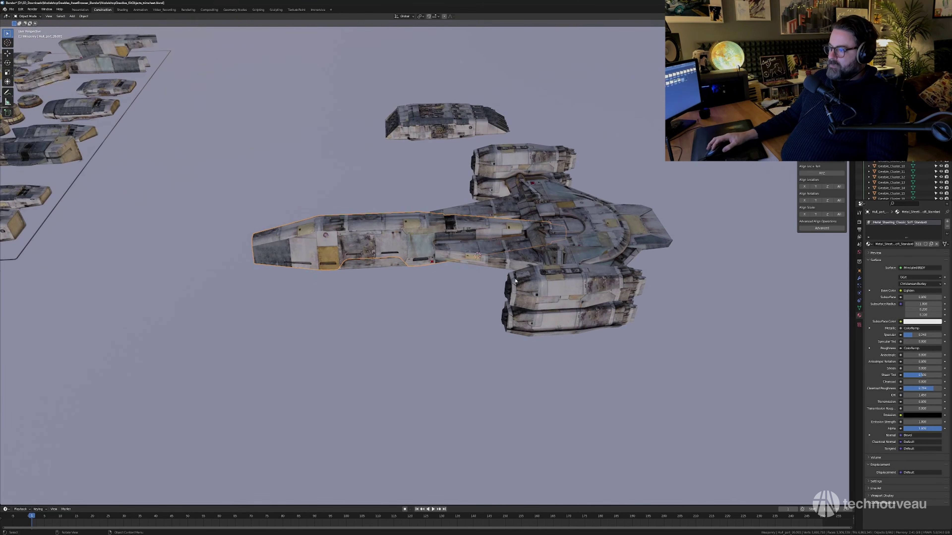
{"action": "middle_click_drag", "start_coordinate": [516, 280], "coordinate": [357, 246]}
{"action": "key", "text": "g"}
{"action": "key", "text": "y"}
{"action": "left_click", "coordinate": [501, 274]}
Resize the nose hull and adjust its height along Z.
{"action": "key", "text": "s"}
{"action": "left_click", "coordinate": [541, 281]}
{"action": "key", "text": "g"}
{"action": "key", "text": "z"}
{"action": "left_click", "coordinate": [541, 276]}
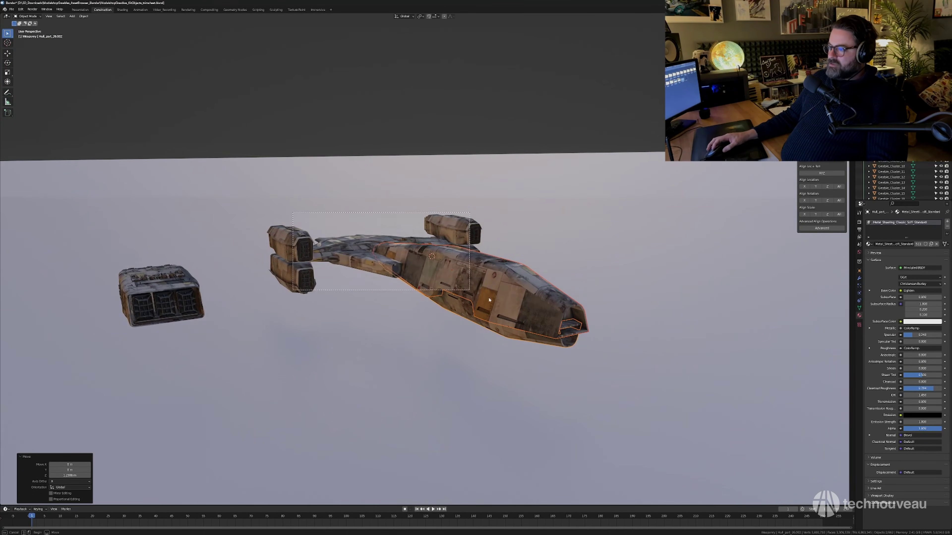
Duplicate two slim hull parts from the kitbash hull collection and move the copies out along X.
{"action": "left_click_drag", "start_coordinate": [489, 300], "coordinate": [489, 300]}
{"action": "middle_click_drag", "start_coordinate": [489, 300], "coordinate": [456, 257]}
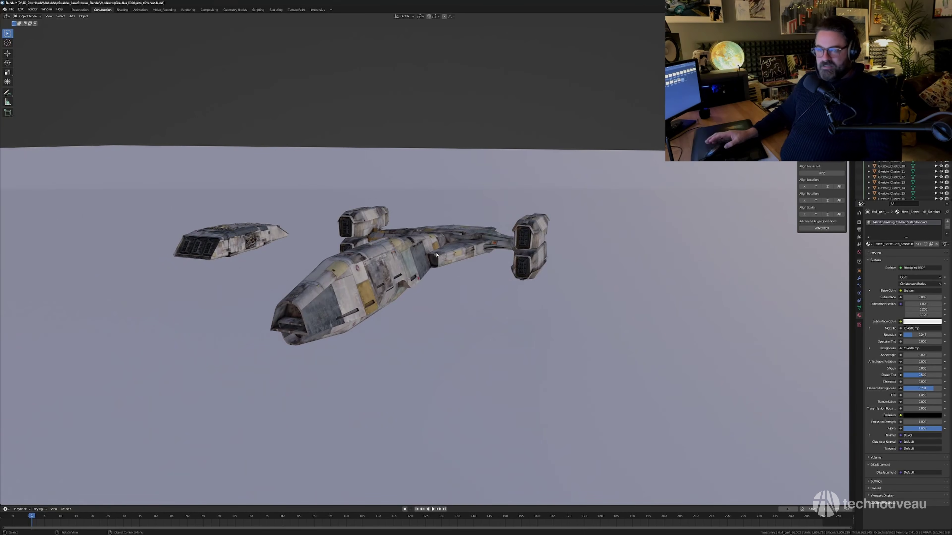
{"action": "middle_click_drag", "start_coordinate": [384, 238], "coordinate": [487, 300], "text": "ctrl"}
{"action": "middle_click_drag", "start_coordinate": [487, 300], "coordinate": [562, 210], "text": "shift"}
{"action": "middle_click_drag", "start_coordinate": [322, 340], "coordinate": [320, 243], "text": "shift"}
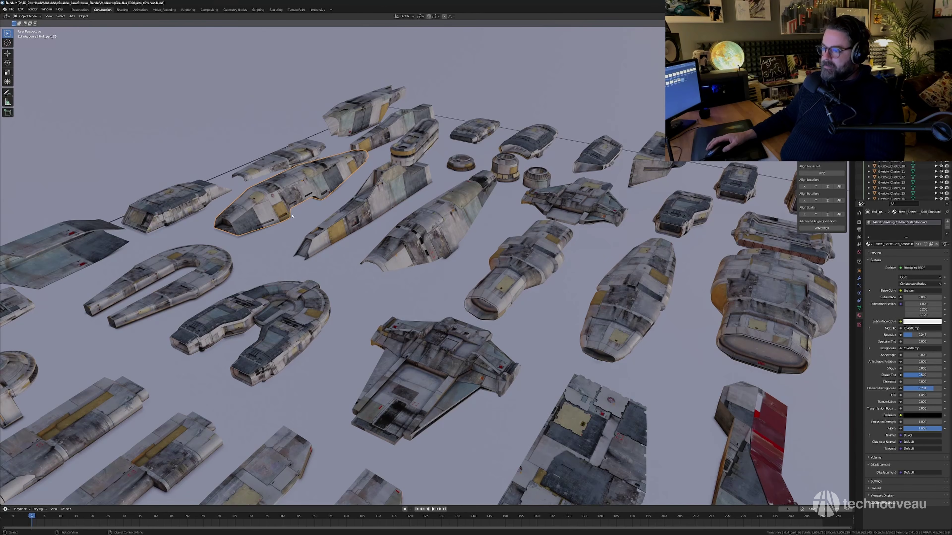
{"action": "middle_click_drag", "start_coordinate": [298, 302], "coordinate": [409, 298], "text": "ctrl"}
{"action": "scroll", "coordinate": [429, 304], "scroll_direction": "down", "scroll_amount": 1}
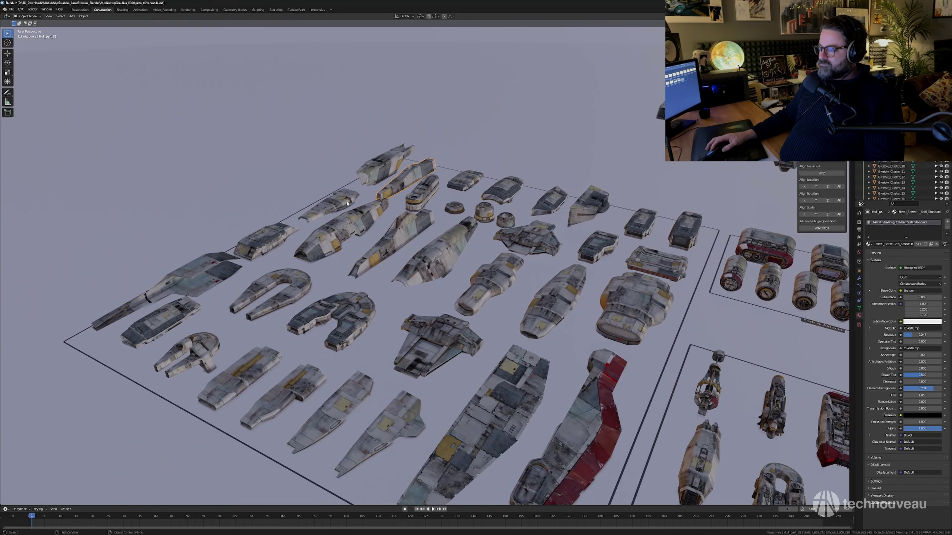
{"action": "key", "text": "shift+d"}
{"action": "key", "text": "x"}
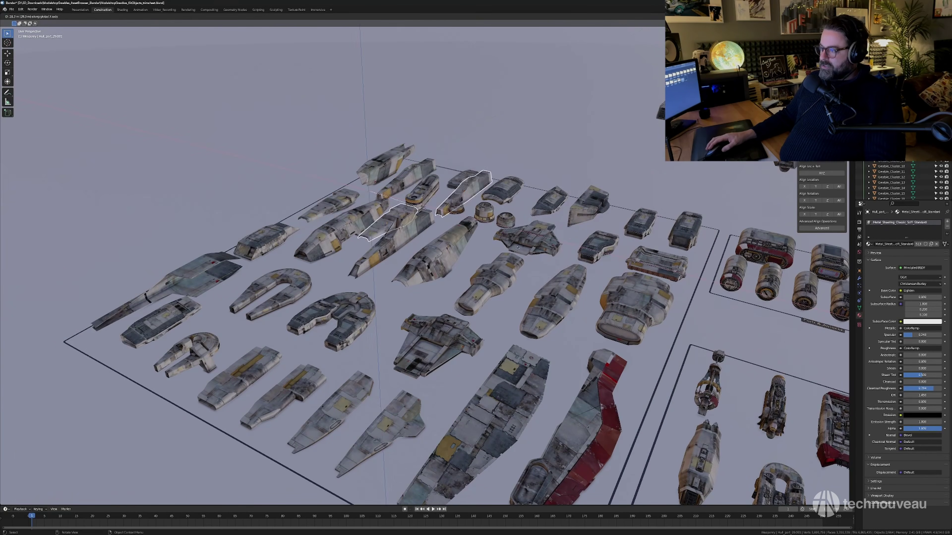
{"action": "left_click", "coordinate": [652, 263]}
Move both copied hull parts along Y to bring them next to the ship.
{"action": "middle_click_drag", "start_coordinate": [660, 262], "coordinate": [413, 260], "text": "shift"}
{"action": "key", "text": "g"}
{"action": "key", "text": "y"}
{"action": "left_click", "coordinate": [600, 154]}
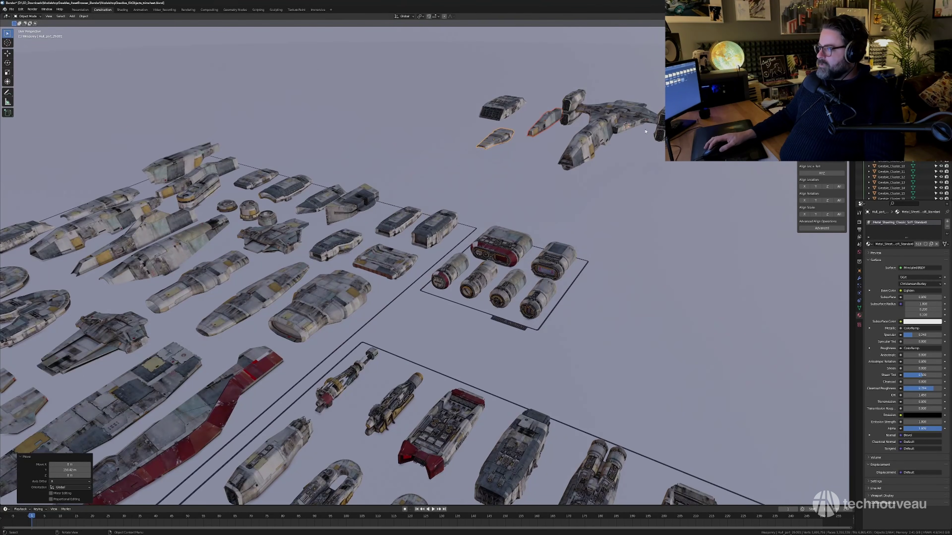
Move the longer copied hull part along Y so it lies alongside the shorter one.
{"action": "scroll", "coordinate": [550, 176], "scroll_direction": "up", "scroll_amount": 3}
{"action": "middle_click_drag", "start_coordinate": [550, 176], "coordinate": [434, 307], "text": "shift"}
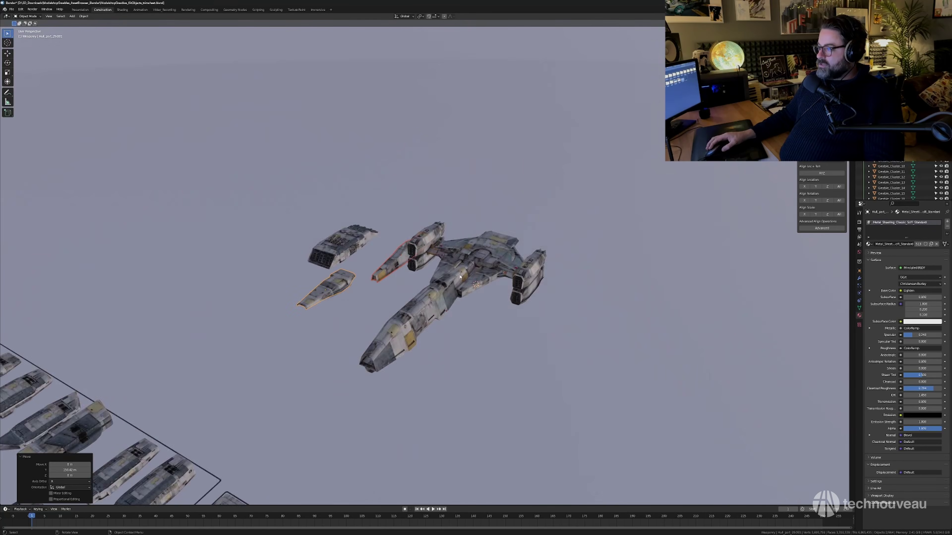
{"action": "scroll", "coordinate": [434, 307], "scroll_direction": "up", "scroll_amount": 4}
{"action": "left_click", "coordinate": [347, 265]}
{"action": "key", "text": "g"}
{"action": "key", "text": "y"}
{"action": "left_click", "coordinate": [315, 287]}
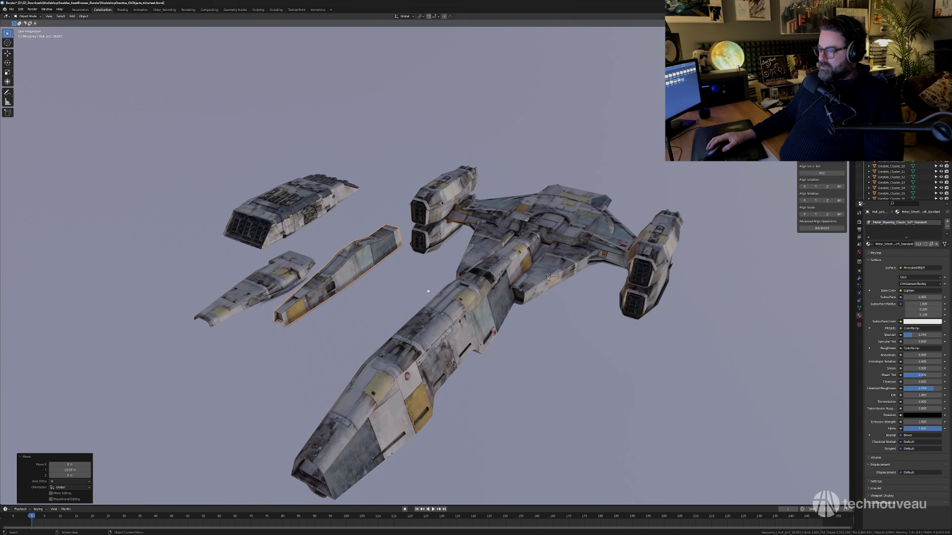
Select both copied hull parts and rotate them 180° about Z.
{"action": "left_click", "coordinate": [288, 276]}
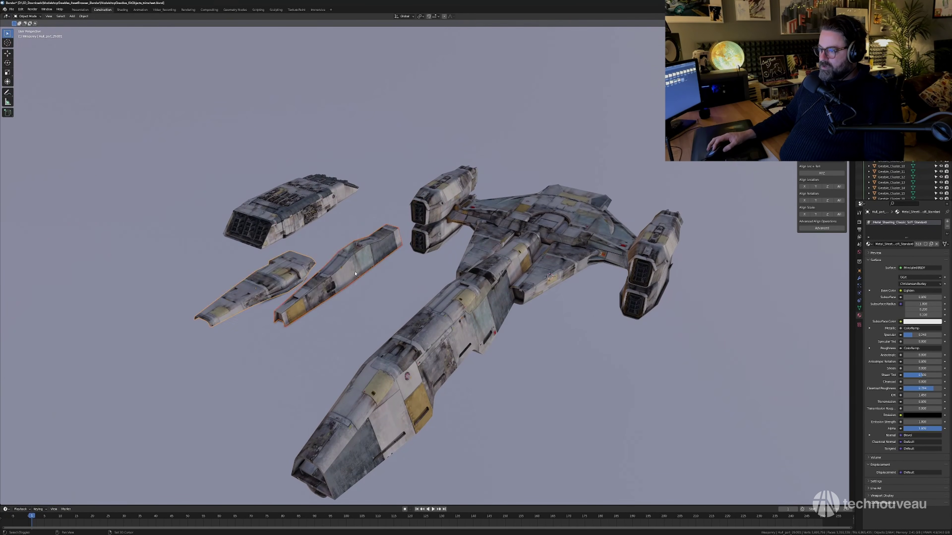
{"action": "type", "text": "rz"}
{"action": "type", "text": "180"}
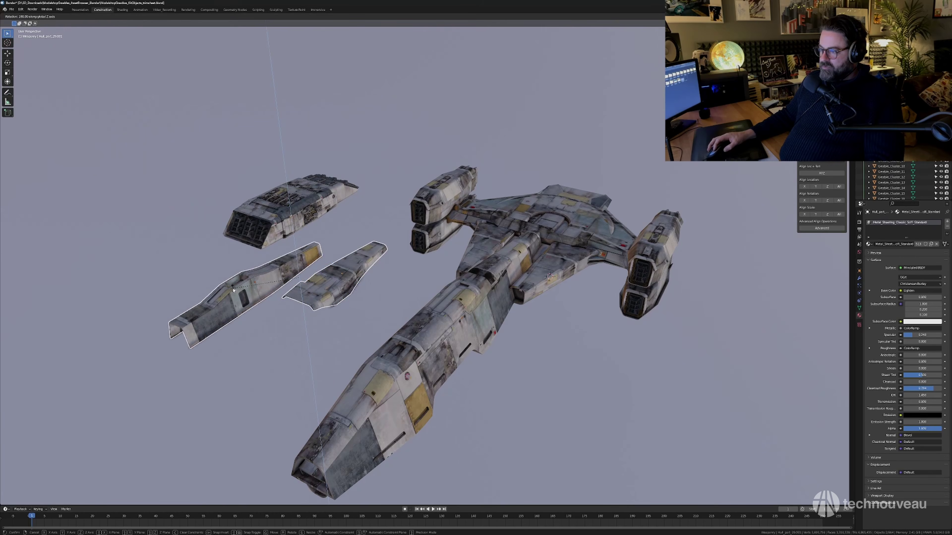
{"action": "key", "text": "Return"}
Move the shorter copied hull part onto the ship where the nose meets the wings, and scale it up.
{"action": "left_click", "coordinate": [359, 277]}
{"action": "key", "text": "g"}
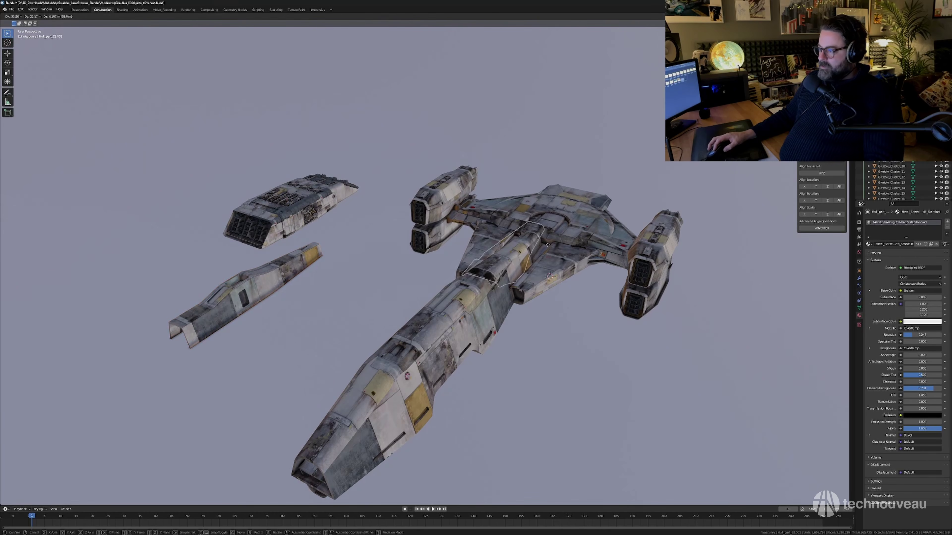
{"action": "left_click", "coordinate": [535, 241]}
{"action": "middle_click_drag", "start_coordinate": [535, 242], "coordinate": [554, 230]}
{"action": "key", "text": "g"}
{"action": "left_click", "coordinate": [524, 221]}
{"action": "scroll", "coordinate": [508, 224], "scroll_direction": "up", "scroll_amount": 3}
{"action": "key", "text": "s"}
{"action": "left_click", "coordinate": [569, 232]}
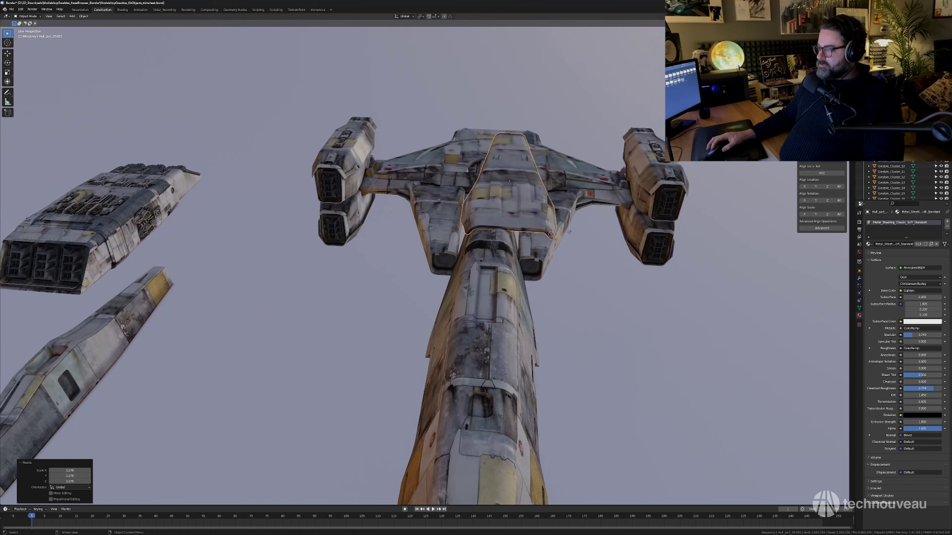
Center the added hull part over the ship's spine and adjust its position along Y.
{"action": "left_click", "coordinate": [556, 247]}
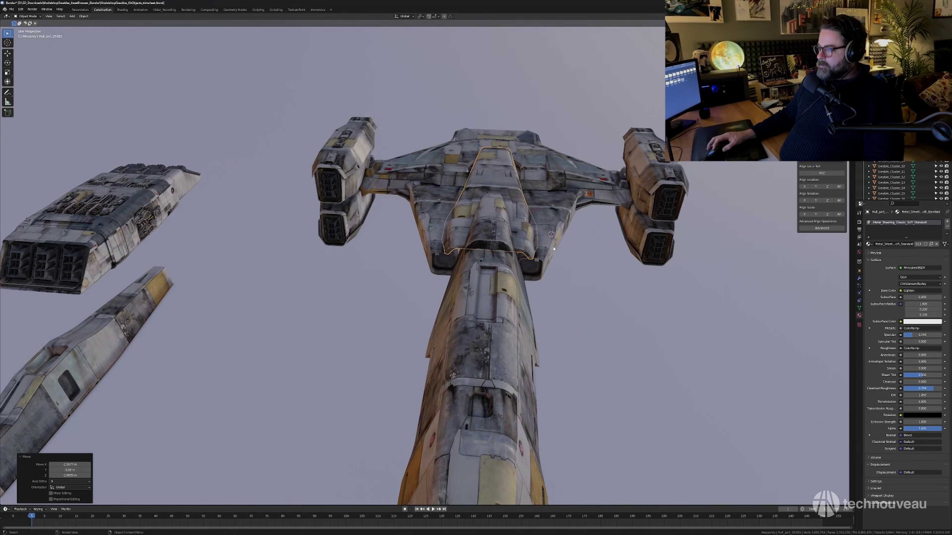
{"action": "middle_click_drag", "start_coordinate": [556, 247], "coordinate": [503, 254]}
{"action": "key", "text": "g"}
{"action": "key", "text": "y"}
{"action": "left_click", "coordinate": [429, 246]}
Tilt the added hull part slightly about X to follow the ship's spine.
{"action": "left_click", "coordinate": [503, 253]}
{"action": "right_click", "coordinate": [452, 236]}
{"action": "key", "text": "r"}
{"action": "key", "text": "x"}
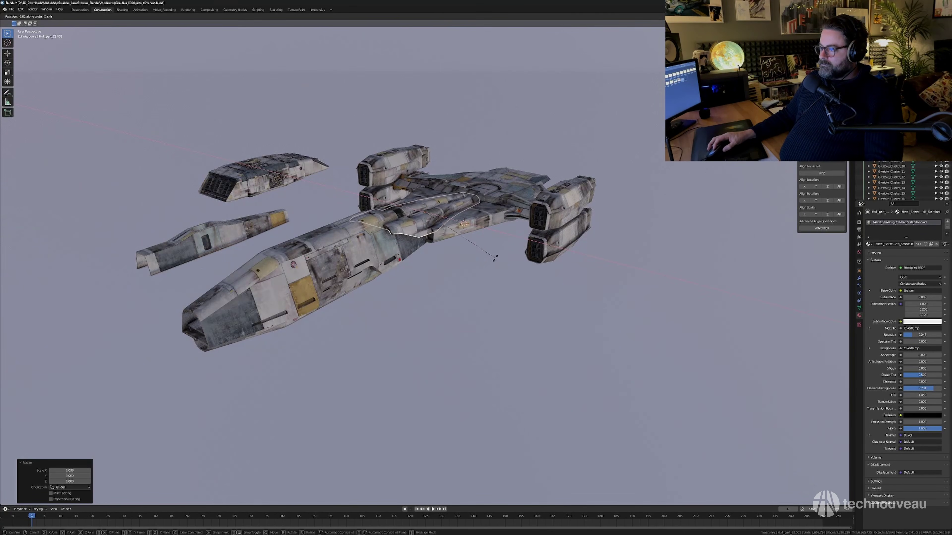
{"action": "left_click", "coordinate": [496, 260]}
{"action": "left_click", "coordinate": [496, 253]}
Lift the added spine hull part along Z above the ship.
{"action": "middle_click_drag", "start_coordinate": [496, 252], "coordinate": [477, 217]}
{"action": "middle_click_drag", "start_coordinate": [477, 217], "coordinate": [386, 216], "text": "shift"}
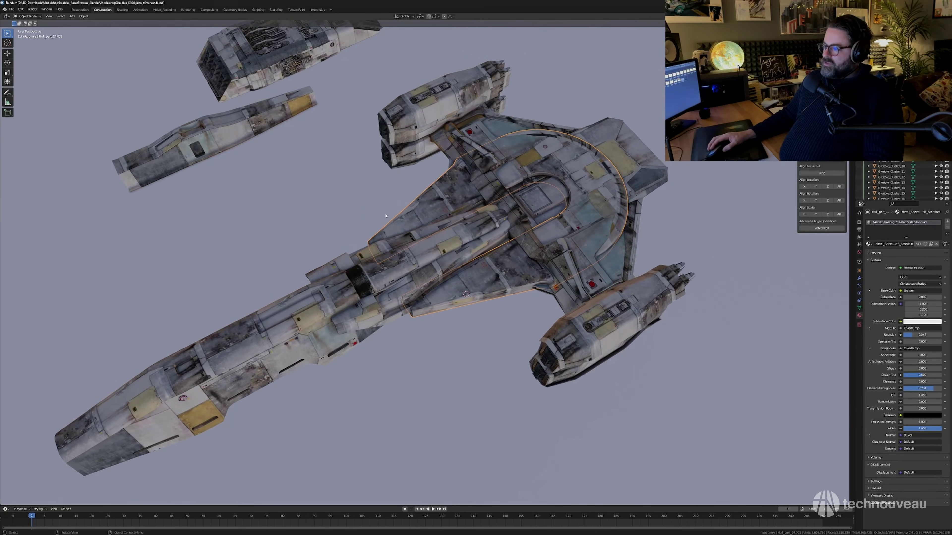
{"action": "middle_click_drag", "start_coordinate": [453, 273], "coordinate": [455, 213]}
{"action": "left_click", "coordinate": [404, 231]}
{"action": "key", "text": "g"}
{"action": "key", "text": "z"}
{"action": "left_click", "coordinate": [487, 189]}
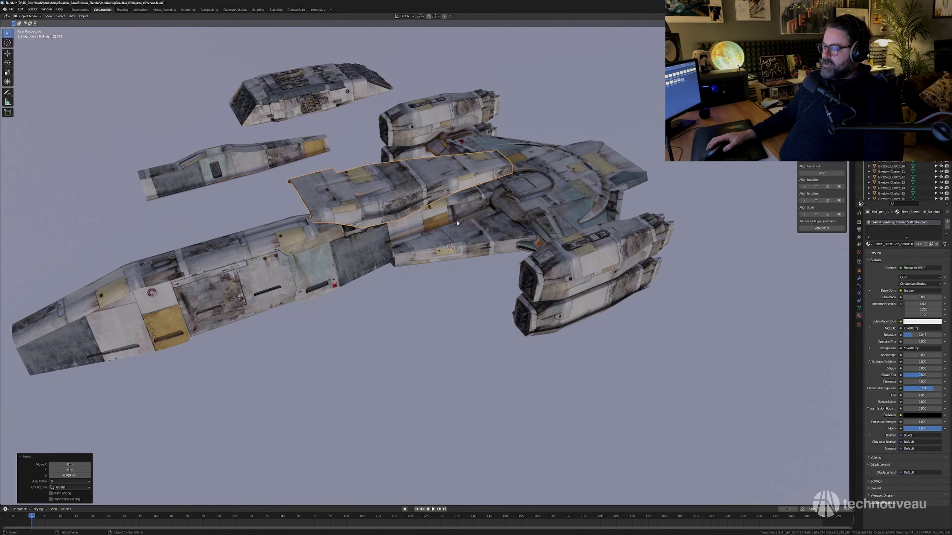
{"action": "middle_click_drag", "start_coordinate": [289, 275], "coordinate": [358, 261]}
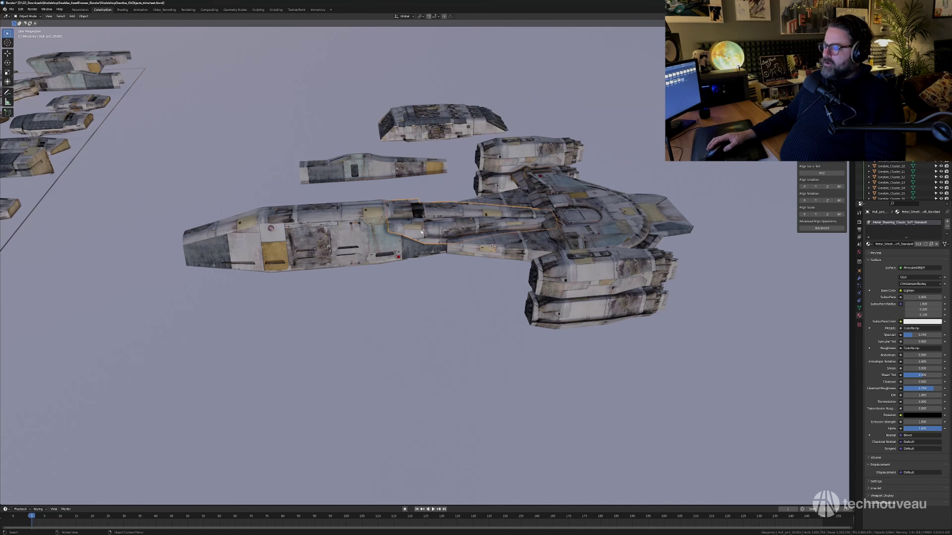
{"action": "middle_click_drag", "start_coordinate": [421, 233], "coordinate": [443, 238]}
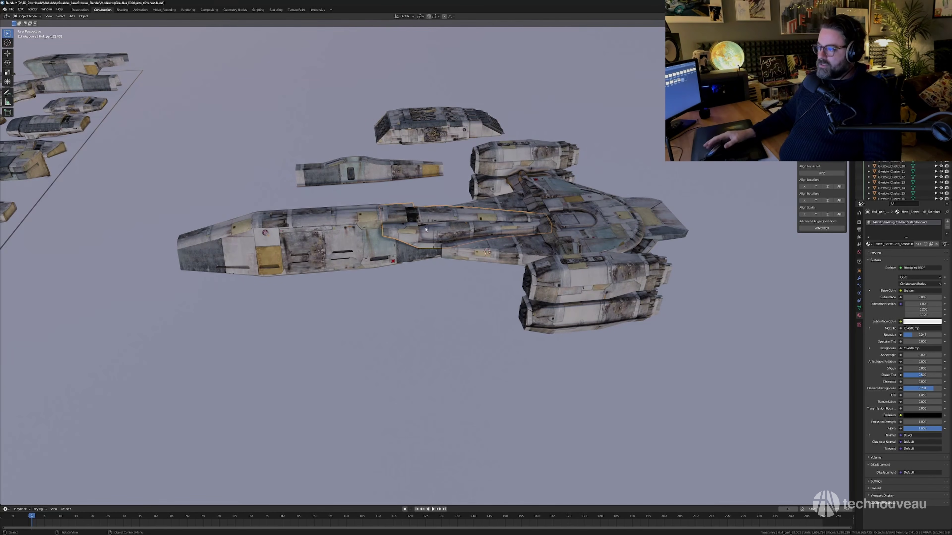
{"action": "middle_click_drag", "start_coordinate": [454, 239], "coordinate": [477, 239], "text": "ctrl"}
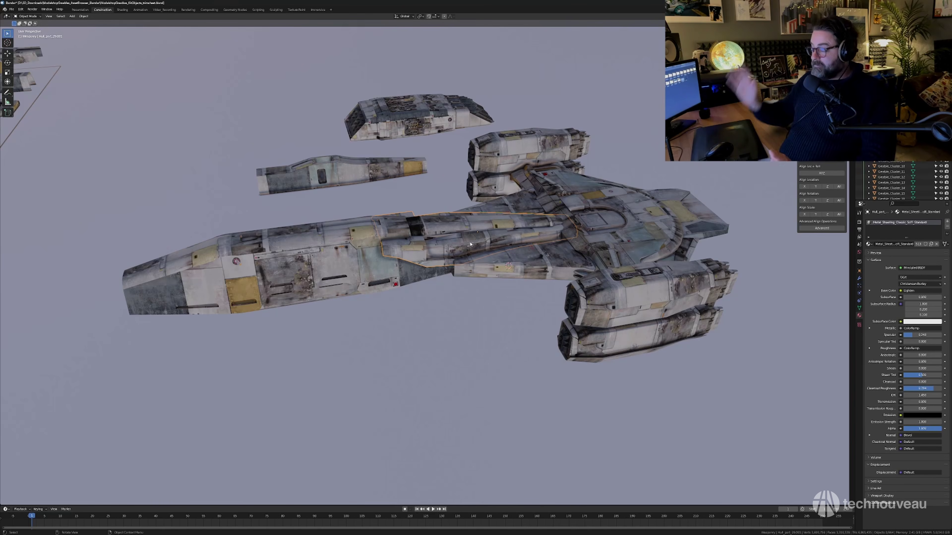
Rotate the added spine hull part 180° about the global Z axis.
{"action": "mouse_move", "coordinate": [505, 240]}
{"action": "middle_mouse_down", "text": "shift"}
{"action": "mouse_move", "coordinate": [464, 252]}
{"action": "mouse_move", "coordinate": [511, 255]}
{"action": "middle_mouse_up", "text": "shift"}
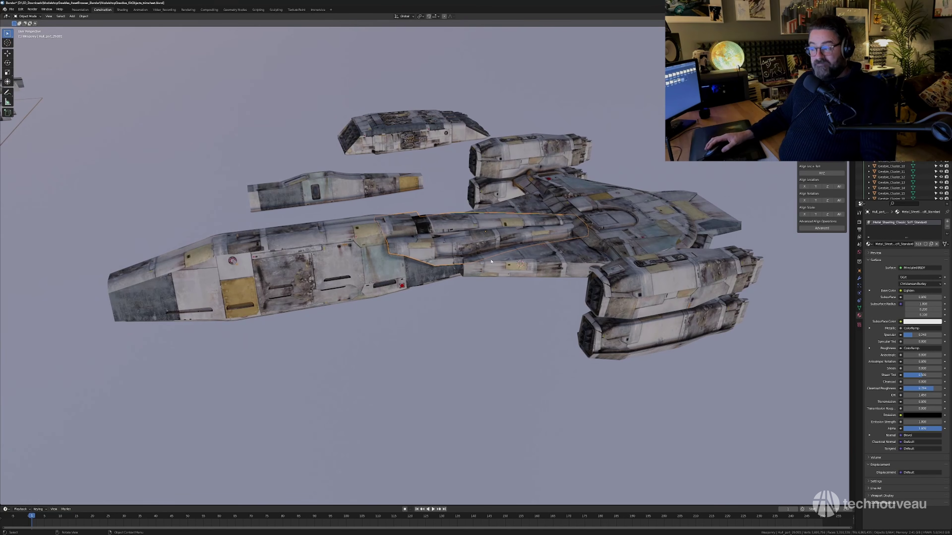
{"action": "middle_click_drag", "start_coordinate": [501, 257], "coordinate": [458, 273]}
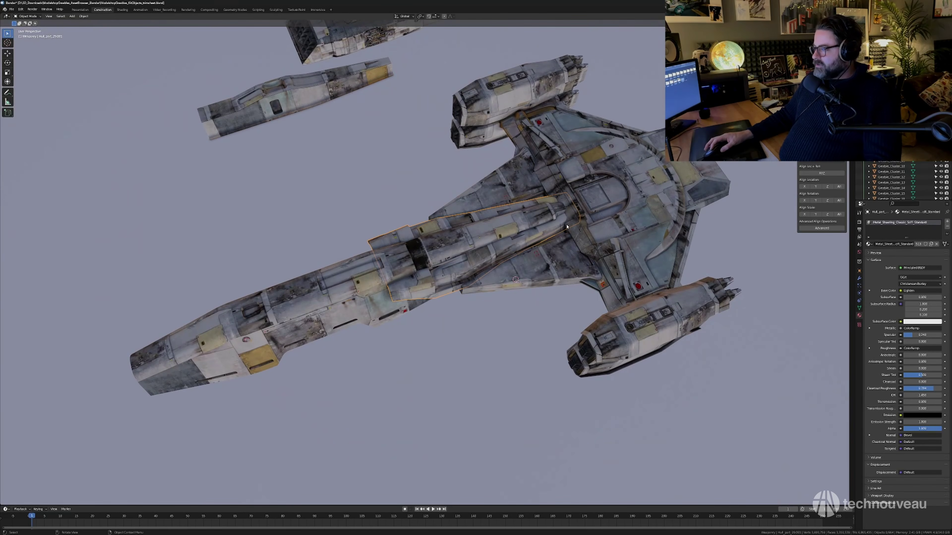
{"action": "left_click", "coordinate": [550, 279]}
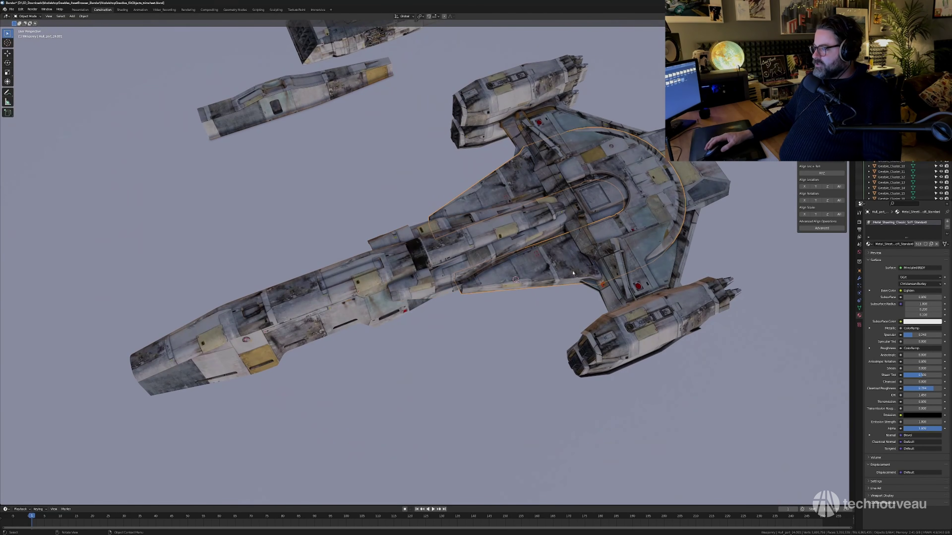
{"action": "left_click", "coordinate": [510, 310]}
{"action": "middle_click_drag", "start_coordinate": [510, 310], "coordinate": [489, 290]}
{"action": "scroll", "coordinate": [525, 278], "scroll_direction": "up", "scroll_amount": 3}
{"action": "scroll", "coordinate": [465, 284], "scroll_direction": "down", "scroll_amount": 3}
{"action": "left_click", "coordinate": [487, 252]}
{"action": "key", "text": "r"}
{"action": "key", "text": "y"}
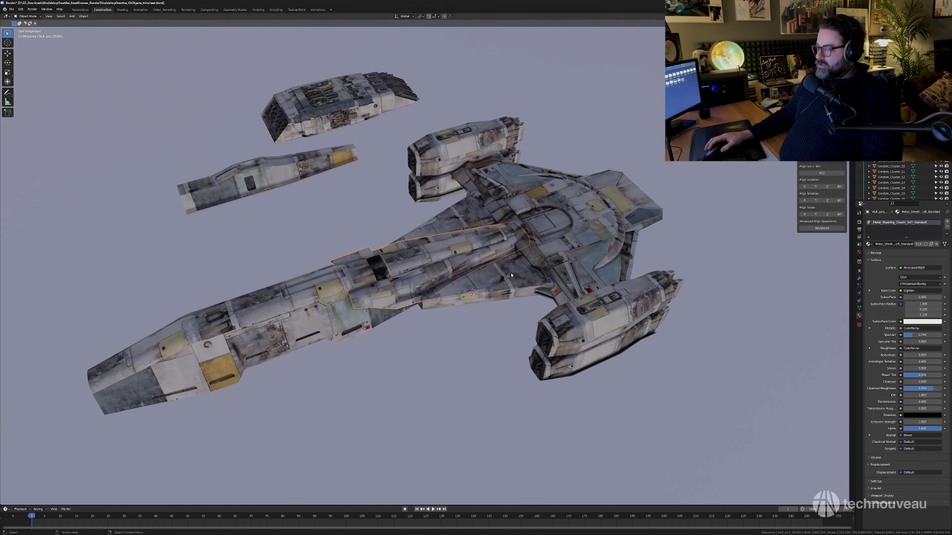
{"action": "key", "text": "z"}
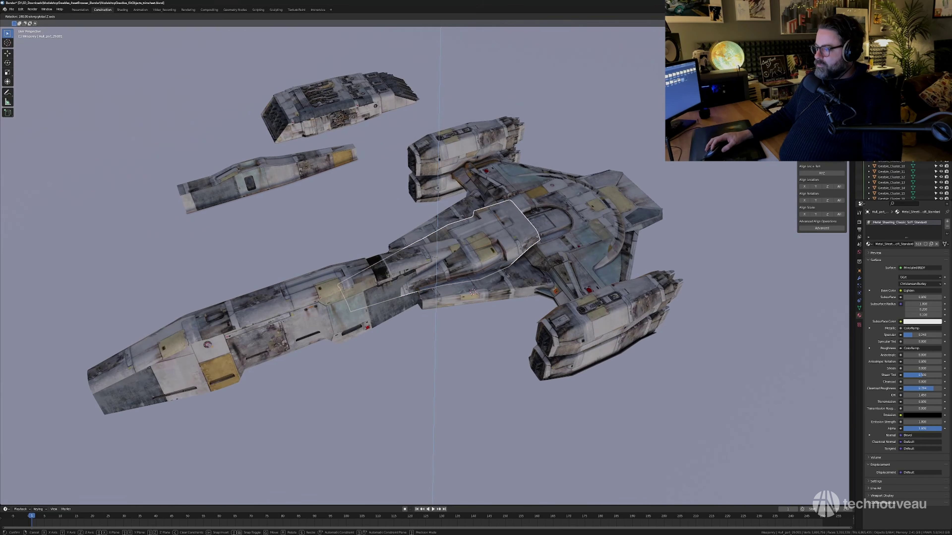
{"action": "key", "text": "Return"}
Tilt the reversed spine part about X to follow the hull and scale it along X.
{"action": "middle_click_drag", "start_coordinate": [459, 282], "coordinate": [518, 285]}
{"action": "key", "text": "r"}
{"action": "key", "text": "x"}
{"action": "left_click", "coordinate": [478, 287]}
{"action": "key", "text": "s"}
{"action": "key", "text": "x"}
{"action": "left_click", "coordinate": [519, 295]}
{"action": "left_click", "coordinate": [497, 271]}
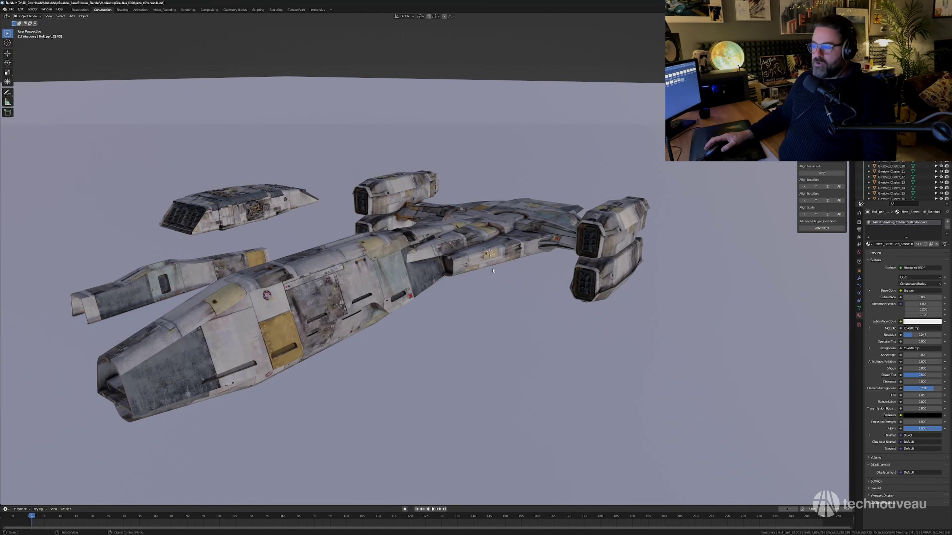
{"action": "mouse_move", "coordinate": [487, 238]}
{"action": "middle_mouse_down"}
{"action": "mouse_move", "coordinate": [479, 263]}
{"action": "mouse_move", "coordinate": [489, 245]}
{"action": "middle_mouse_up"}
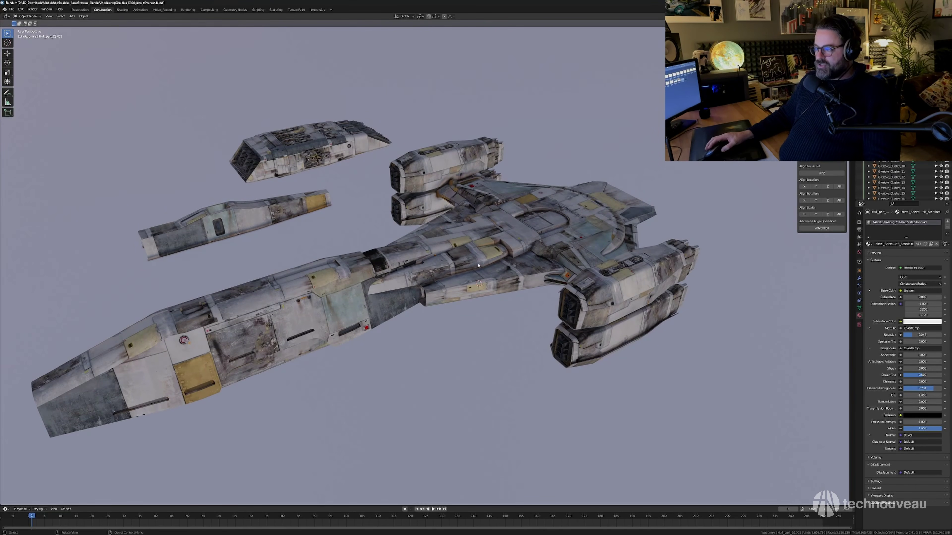
Refine the spine part's tilt about X and rescale its width along X.
{"action": "middle_click_drag", "start_coordinate": [481, 270], "coordinate": [461, 295]}
{"action": "key", "text": "r"}
{"action": "key", "text": "x"}
{"action": "left_click", "coordinate": [507, 276]}
{"action": "key", "text": "s"}
{"action": "key", "text": "x"}
{"action": "left_click", "coordinate": [527, 302]}
Shift the spine part along Y, fine-tune its rotation and adjust its height along Z.
{"action": "key", "text": "g"}
{"action": "key", "text": "y"}
{"action": "left_click", "coordinate": [506, 312]}
{"action": "key", "text": "r"}
{"action": "left_click", "coordinate": [525, 303]}
{"action": "key", "text": "g"}
{"action": "key", "text": "z"}
{"action": "left_click", "coordinate": [525, 290]}
{"action": "key", "text": "alt+a"}
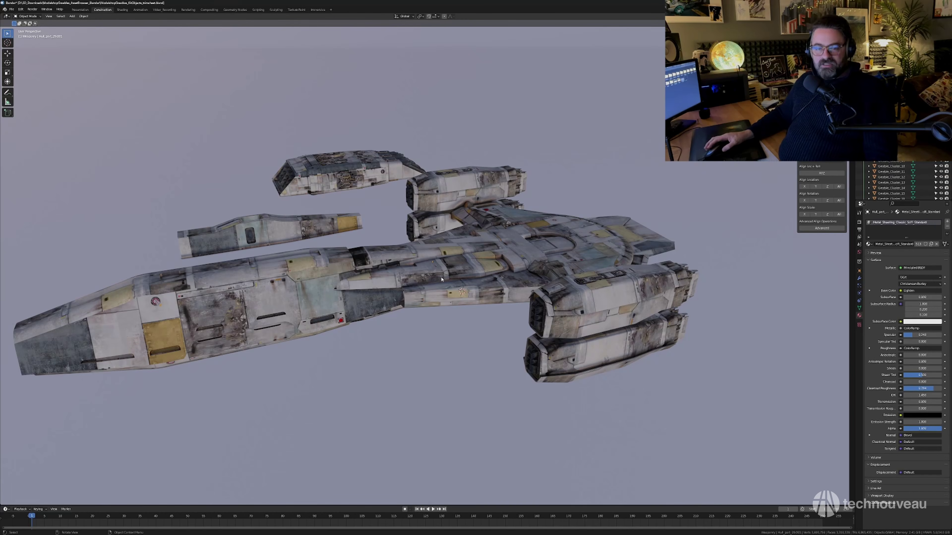
{"action": "middle_click_drag", "start_coordinate": [449, 270], "coordinate": [475, 275]}
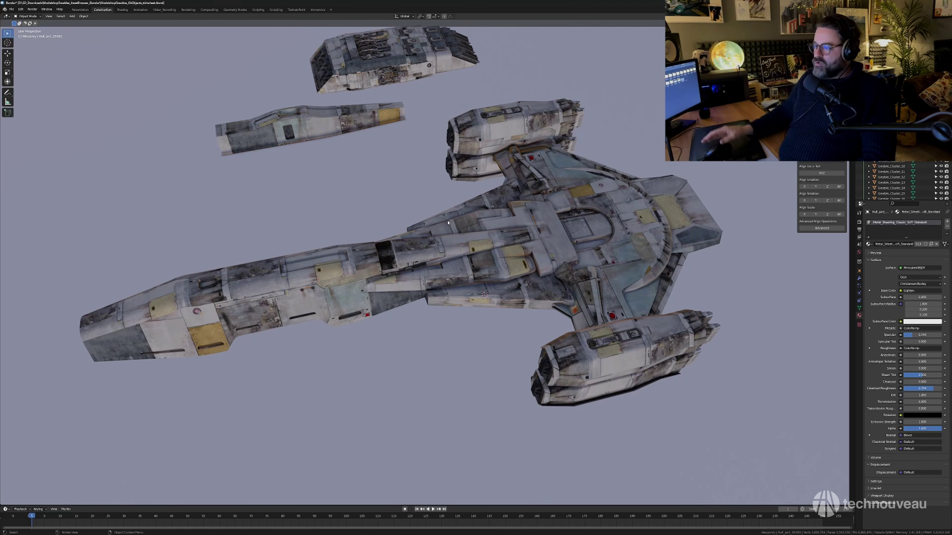
Tilt the spine part slightly about X so its rear end sits against the wing hull.
{"action": "middle_click_drag", "start_coordinate": [475, 275], "coordinate": [495, 281]}
{"action": "key", "text": "r"}
{"action": "key", "text": "x"}
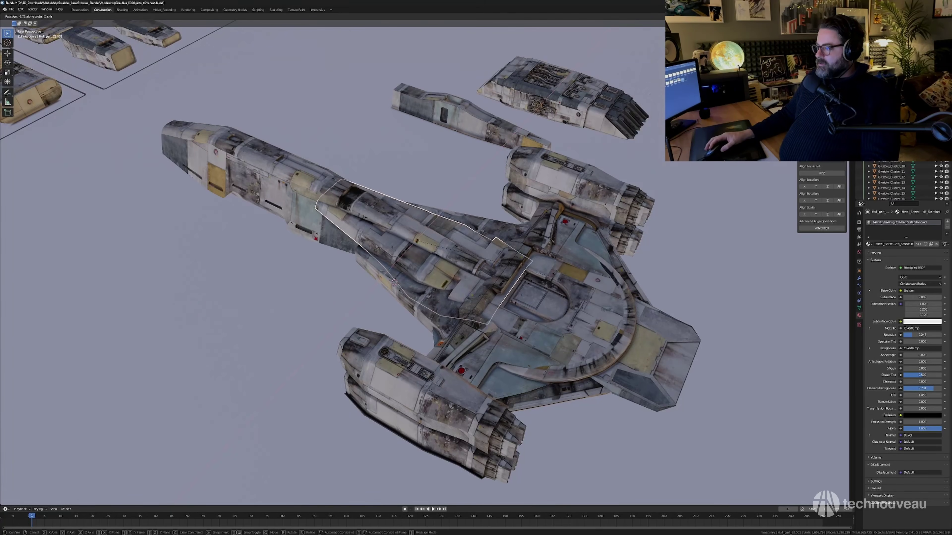
{"action": "left_click", "coordinate": [540, 281]}
{"action": "middle_click_drag", "start_coordinate": [540, 282], "coordinate": [492, 217]}
{"action": "middle_click_drag", "start_coordinate": [508, 261], "coordinate": [398, 270]}
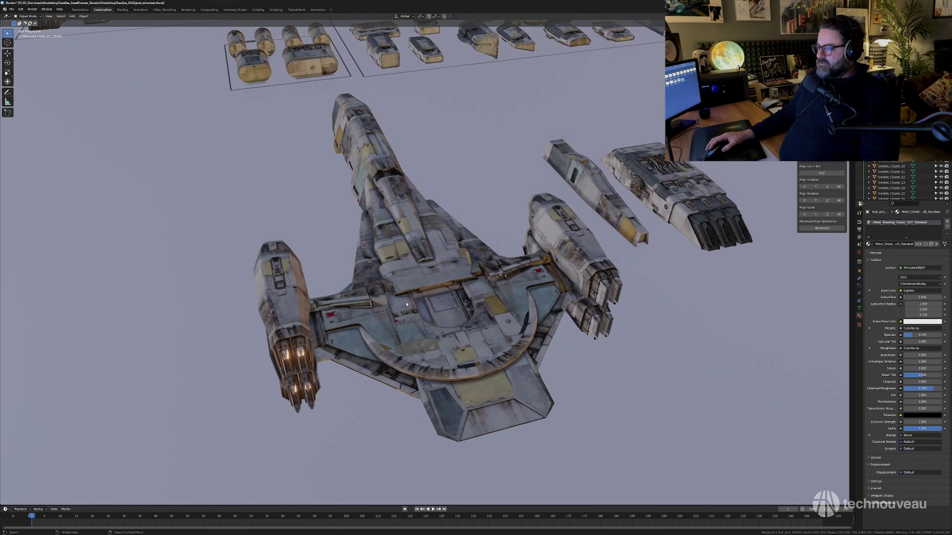
{"action": "scroll", "coordinate": [480, 302], "scroll_direction": "up", "scroll_amount": 1}
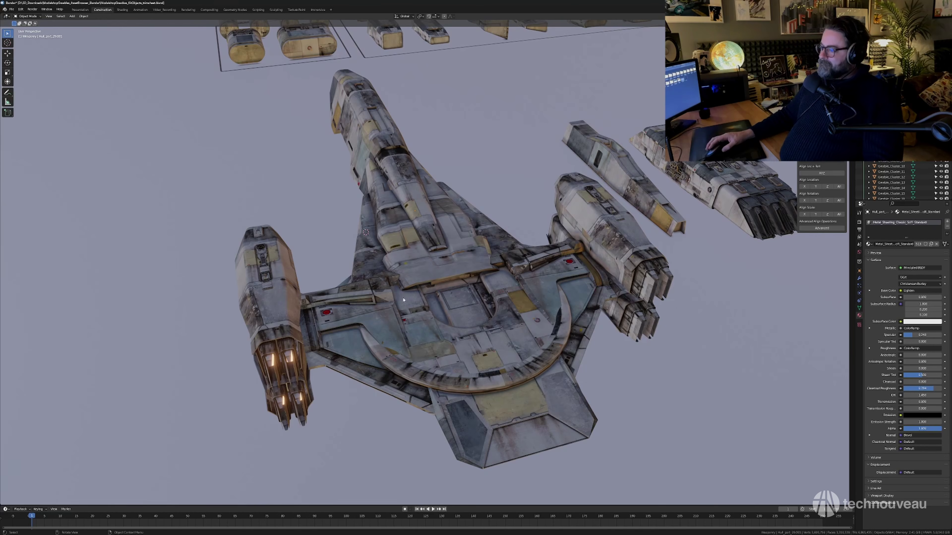
{"action": "middle_click_drag", "start_coordinate": [434, 329], "coordinate": [429, 318]}
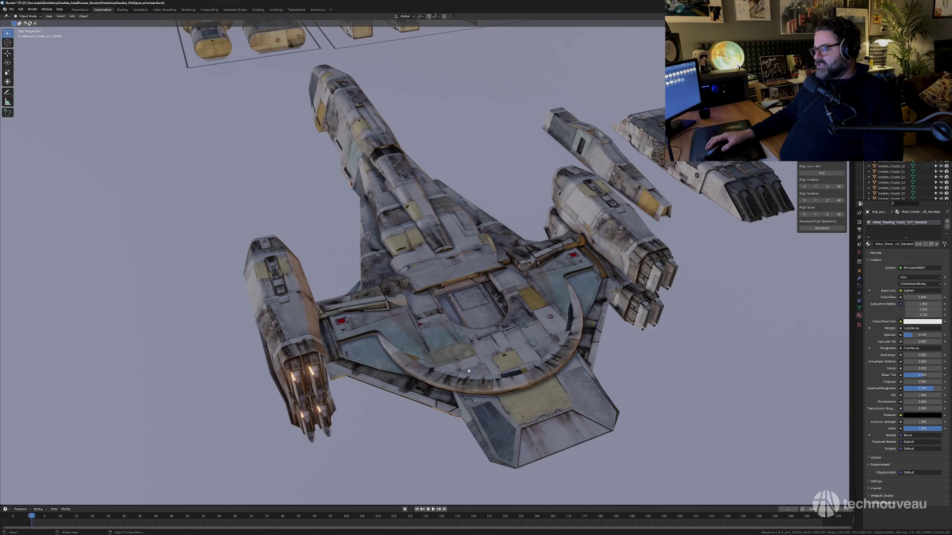
{"action": "middle_click_drag", "start_coordinate": [497, 310], "coordinate": [498, 246]}
Duplicate the small U-shaped part and the round ring part from the Hull Parts collection.
{"action": "left_click", "coordinate": [498, 246]}
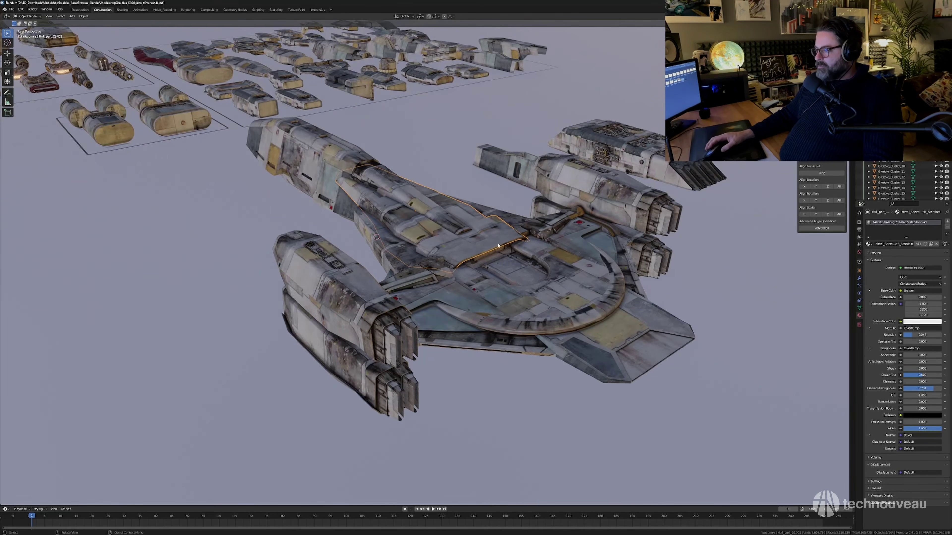
{"action": "left_click", "coordinate": [438, 128]}
{"action": "middle_click_drag", "start_coordinate": [438, 128], "coordinate": [513, 206]}
{"action": "scroll", "coordinate": [319, 257], "scroll_direction": "down", "scroll_amount": 4}
{"action": "middle_click_drag", "start_coordinate": [319, 257], "coordinate": [372, 247], "text": "shift"}
{"action": "scroll", "coordinate": [372, 247], "scroll_direction": "down", "scroll_amount": 2}
{"action": "middle_click_drag", "start_coordinate": [337, 326], "coordinate": [540, 204], "text": "shift"}
{"action": "middle_click_drag", "start_coordinate": [300, 327], "coordinate": [352, 295], "text": "shift"}
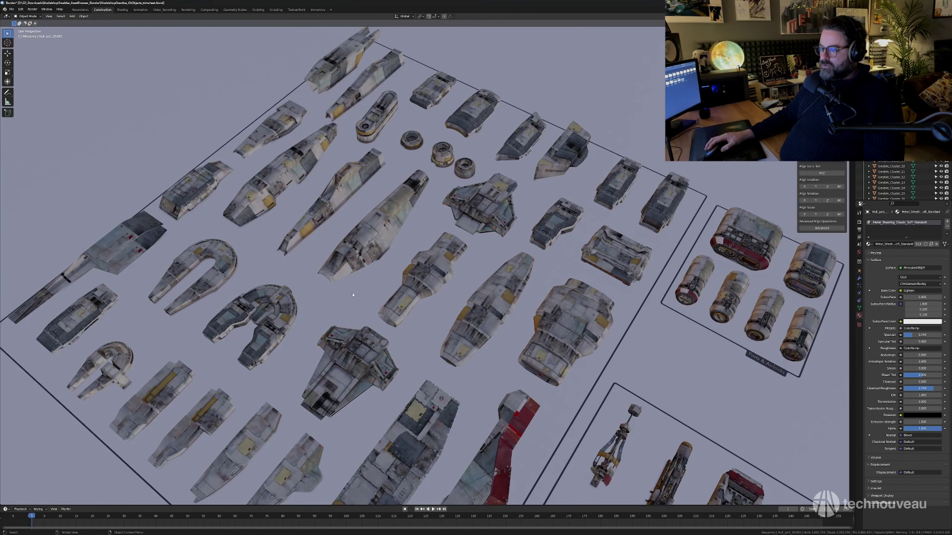
{"action": "left_click", "coordinate": [289, 319]}
{"action": "scroll", "coordinate": [289, 319], "scroll_direction": "down", "scroll_amount": 3}
{"action": "middle_click_drag", "start_coordinate": [289, 319], "coordinate": [332, 307]}
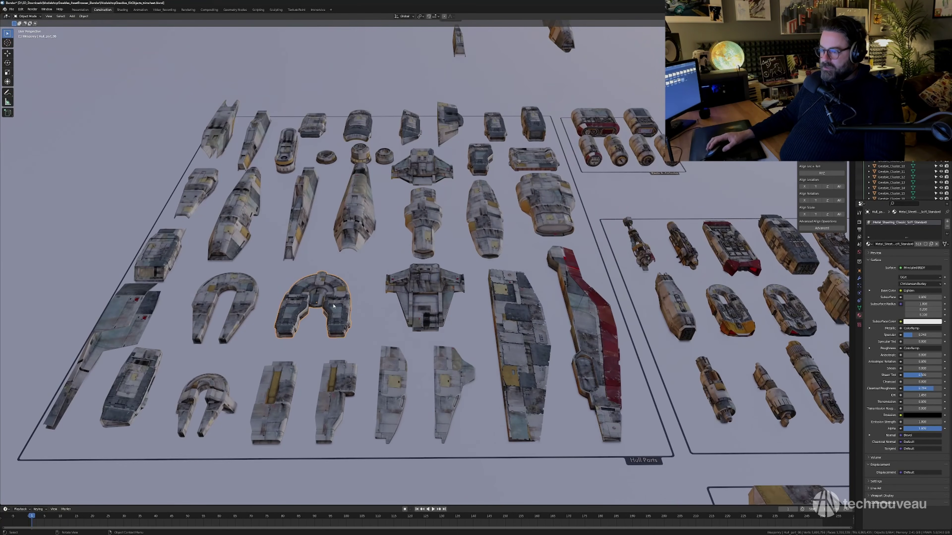
{"action": "left_click", "coordinate": [224, 393]}
{"action": "middle_click_drag", "start_coordinate": [444, 47], "coordinate": [380, 140]}
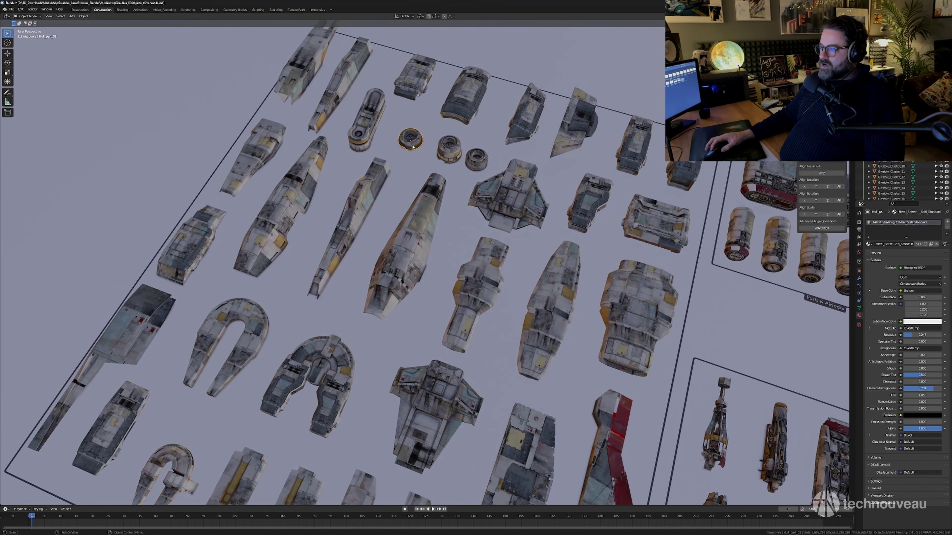
{"action": "key", "text": "shift+d"}
{"action": "key", "text": "y"}
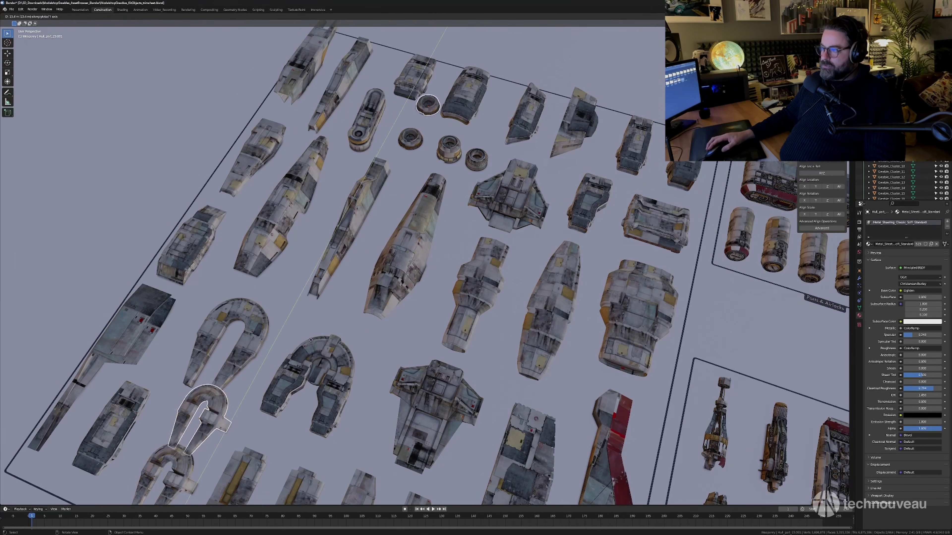
{"action": "left_click", "coordinate": [315, 333]}
Snap the two copied parts to the 3D cursor at the ship and scale them up.
{"action": "key", "text": "shift+s"}
{"action": "left_click", "coordinate": [315, 303]}
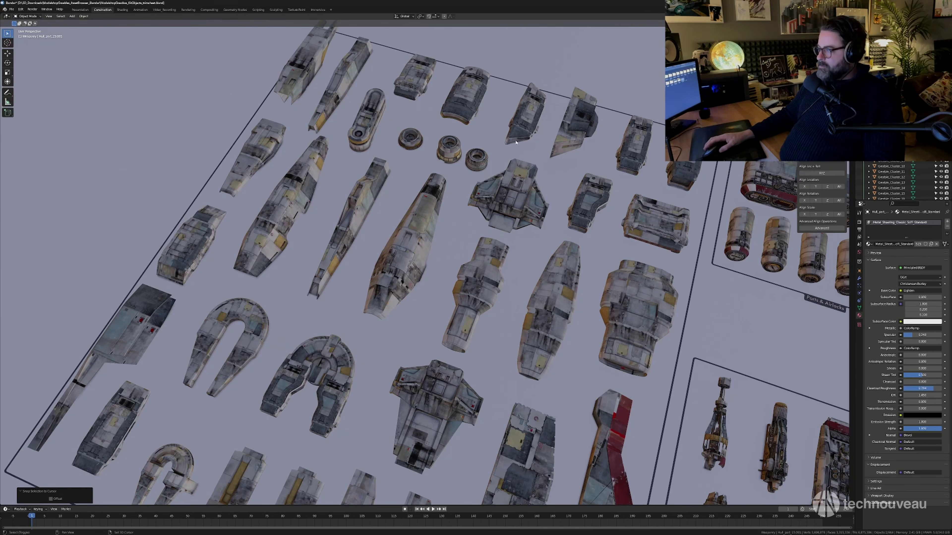
{"action": "key", "text": "KP_Decimal"}
{"action": "key", "text": "g"}
{"action": "key", "text": "y"}
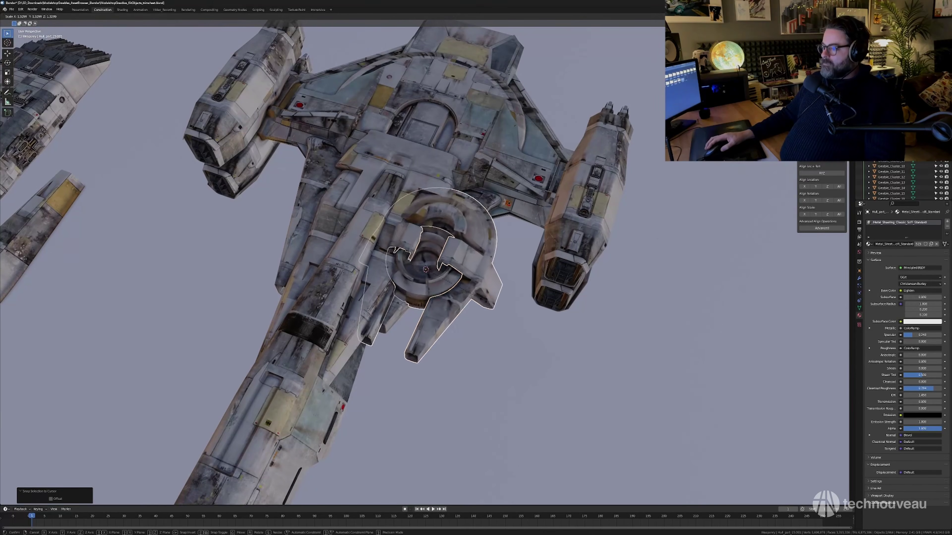
{"action": "left_click", "coordinate": [484, 258]}
Move the U-shaped and ring copies together along Y until they are clear of the ship's stern.
{"action": "middle_click_drag", "start_coordinate": [485, 258], "coordinate": [456, 262]}
{"action": "key", "text": "g"}
{"action": "key", "text": "y"}
{"action": "left_click", "coordinate": [570, 200]}
{"action": "middle_click_drag", "start_coordinate": [570, 200], "coordinate": [541, 231], "text": "shift"}
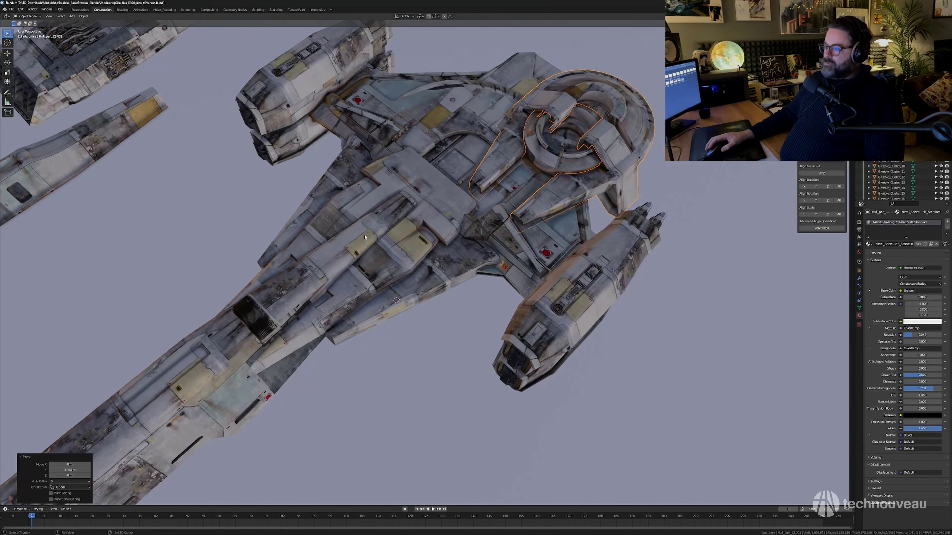
{"action": "middle_click_drag", "start_coordinate": [361, 233], "coordinate": [236, 296], "text": "shift"}
{"action": "key", "text": "g"}
{"action": "key", "text": "y"}
{"action": "left_click", "coordinate": [633, 137]}
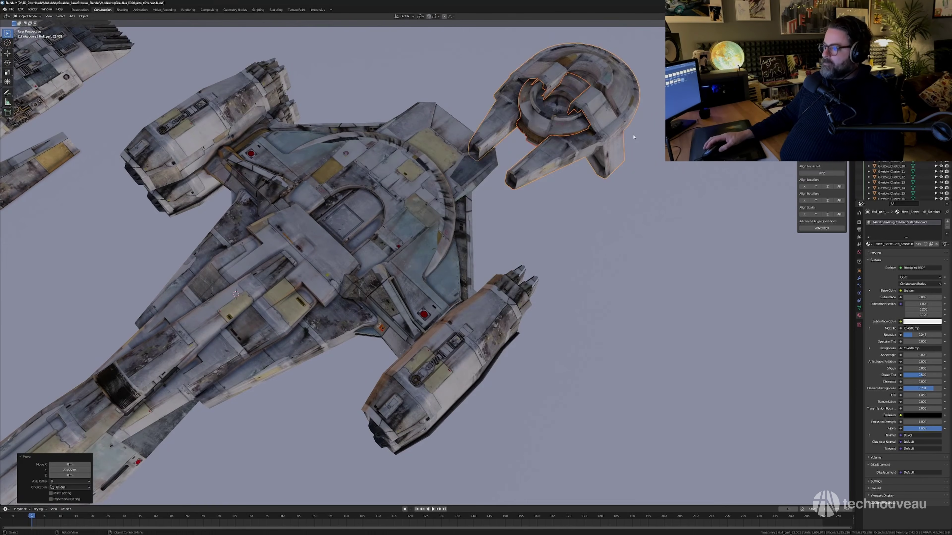
{"action": "key", "text": "g"}
{"action": "key", "text": "y"}
{"action": "left_click", "coordinate": [613, 145]}
Move only the U-shaped part along Y onto the rear hull and align it along X with the ship's centerline.
{"action": "middle_click_drag", "start_coordinate": [581, 209], "coordinate": [575, 252], "text": "shift"}
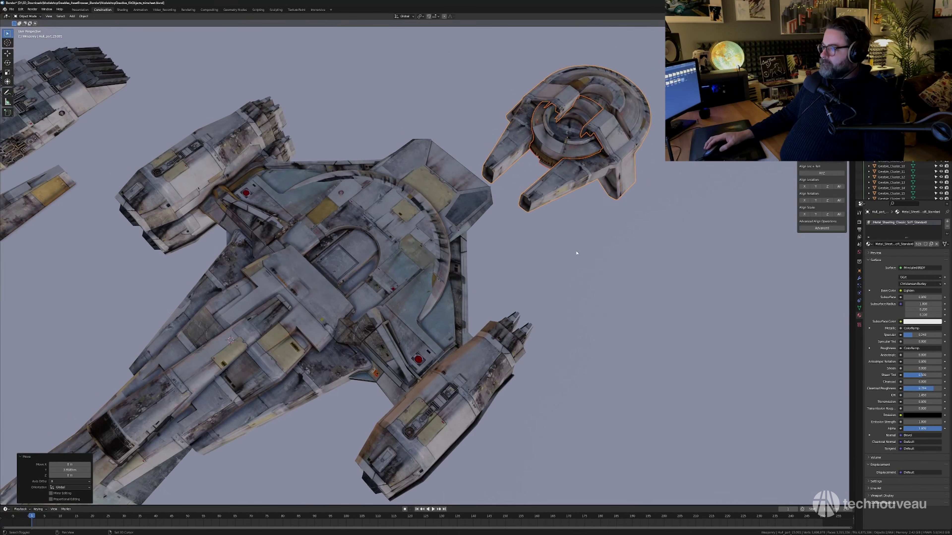
{"action": "key", "text": "g"}
{"action": "key", "text": "y"}
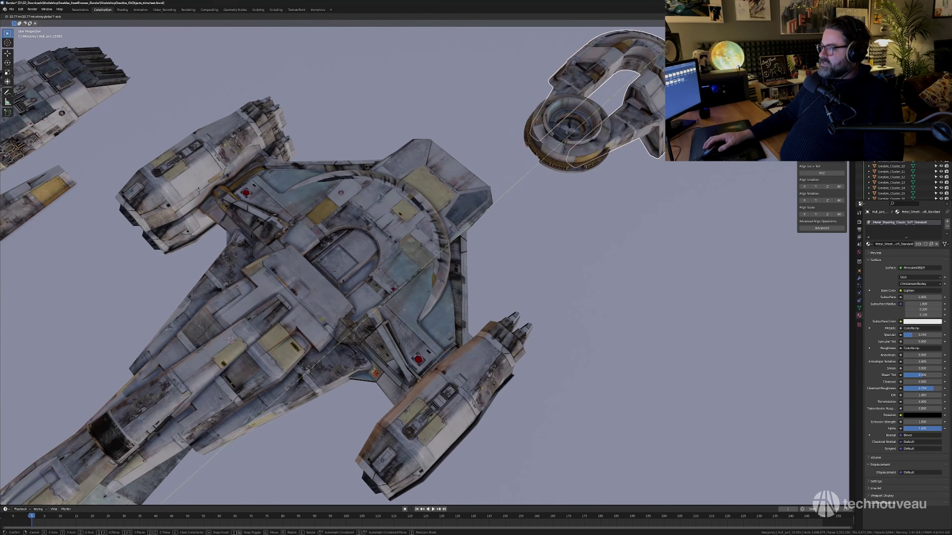
{"action": "left_click", "coordinate": [481, 219]}
{"action": "key", "text": "g"}
{"action": "key", "text": "x"}
{"action": "left_click", "coordinate": [441, 189]}
{"action": "key", "text": "g"}
{"action": "key", "text": "y"}
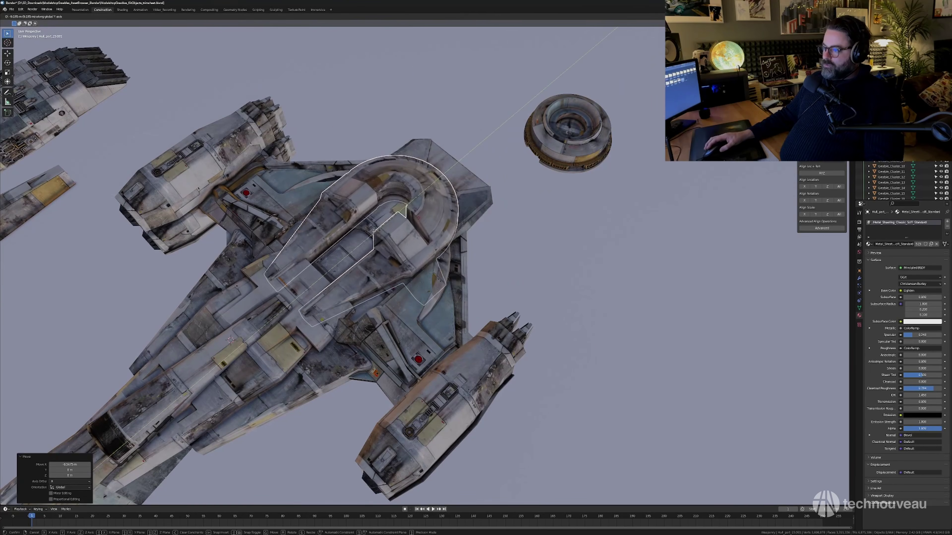
{"action": "left_click", "coordinate": [374, 240]}
Adjust the U-shaped part's height along Z and scale it to fit the rear hull.
{"action": "mouse_move", "coordinate": [375, 240]}
{"action": "middle_mouse_down"}
{"action": "mouse_move", "coordinate": [494, 218]}
{"action": "mouse_move", "coordinate": [451, 221]}
{"action": "mouse_move", "coordinate": [464, 260]}
{"action": "mouse_move", "coordinate": [389, 240]}
{"action": "middle_mouse_up"}
{"action": "key", "text": "g"}
{"action": "key", "text": "z"}
{"action": "left_click", "coordinate": [449, 233]}
{"action": "key", "text": "s"}
{"action": "left_click", "coordinate": [475, 257]}
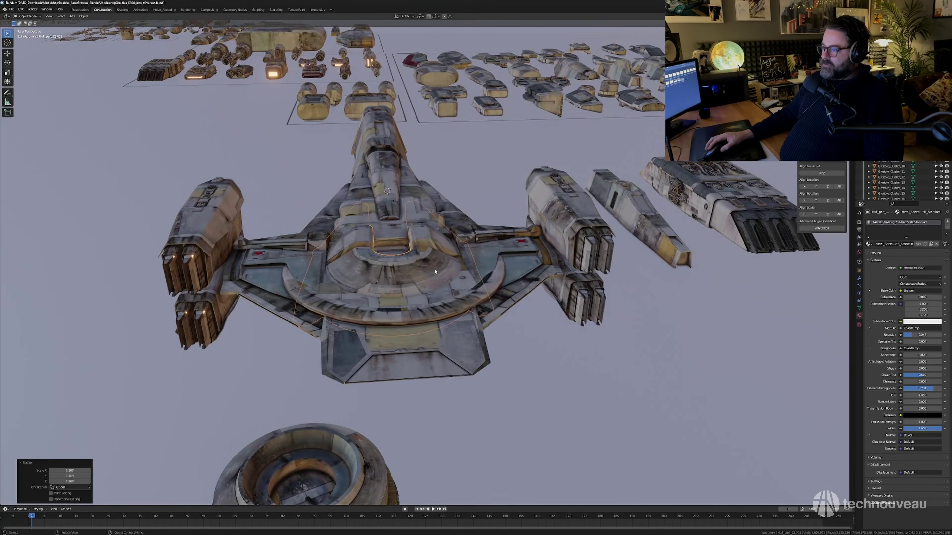
{"action": "key", "text": "s"}
{"action": "left_click", "coordinate": [443, 270]}
Flatten the U-shaped part along Z and reposition it vertically within the rear hull.
{"action": "middle_click_drag", "start_coordinate": [442, 270], "coordinate": [461, 276]}
{"action": "key", "text": "g"}
{"action": "key", "text": "z"}
{"action": "left_click", "coordinate": [521, 255]}
{"action": "key", "text": "s"}
{"action": "key", "text": "z"}
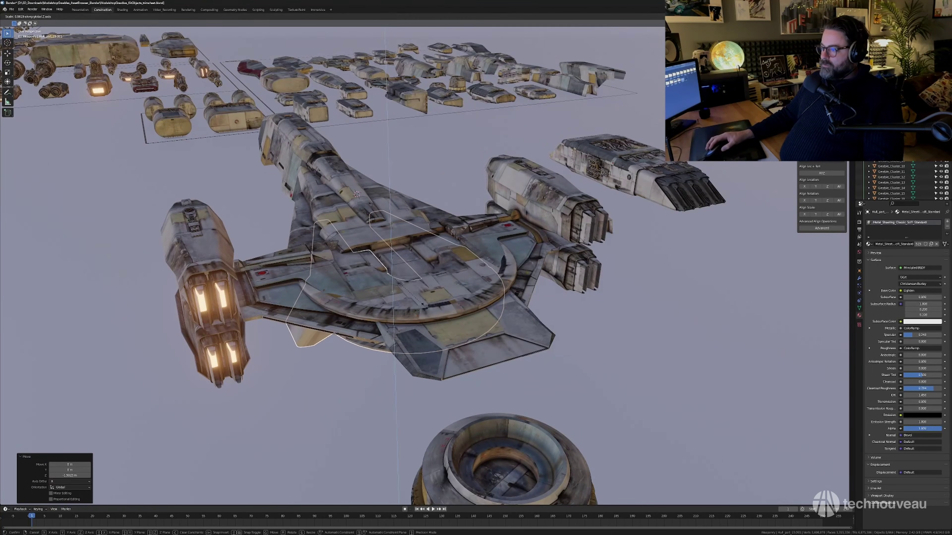
{"action": "left_click", "coordinate": [423, 304]}
{"action": "key", "text": "g"}
{"action": "key", "text": "z"}
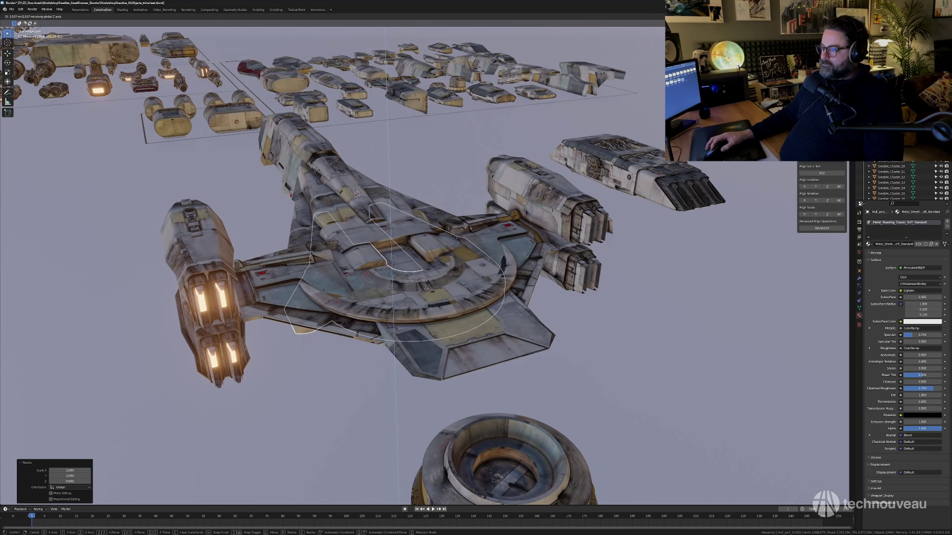
{"action": "left_click", "coordinate": [426, 287]}
Center the U-shaped part on the ship by nudging it along X.
{"action": "middle_click_drag", "start_coordinate": [425, 287], "coordinate": [415, 308]}
{"action": "key", "text": "g"}
{"action": "key", "text": "x"}
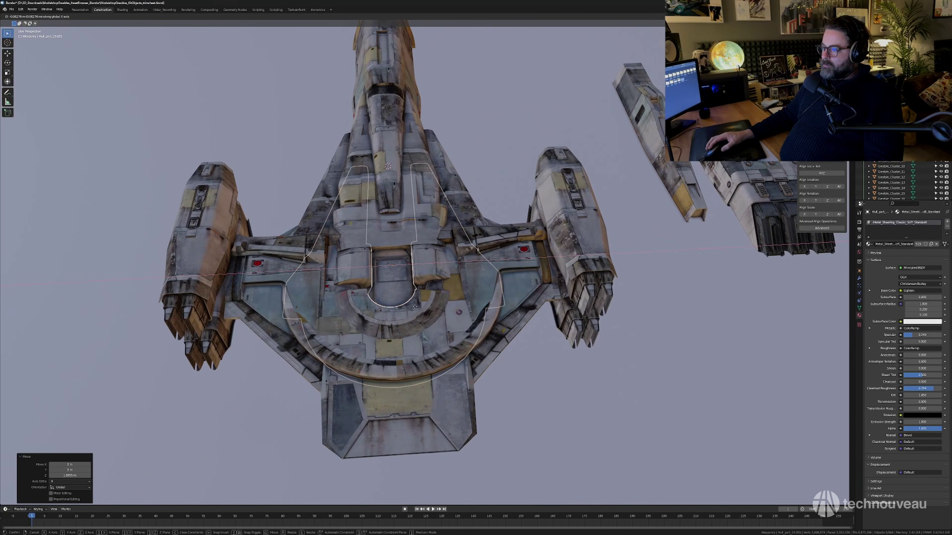
{"action": "left_click", "coordinate": [415, 306]}
Adjust the U-shaped part along Z and move it along Y off the ship, past the stern.
{"action": "left_click", "coordinate": [504, 364]}
{"action": "middle_click_drag", "start_coordinate": [435, 371], "coordinate": [459, 288]}
{"action": "key", "text": "g"}
{"action": "key", "text": "z"}
{"action": "left_click", "coordinate": [487, 290]}
{"action": "key", "text": "g"}
{"action": "key", "text": "y"}
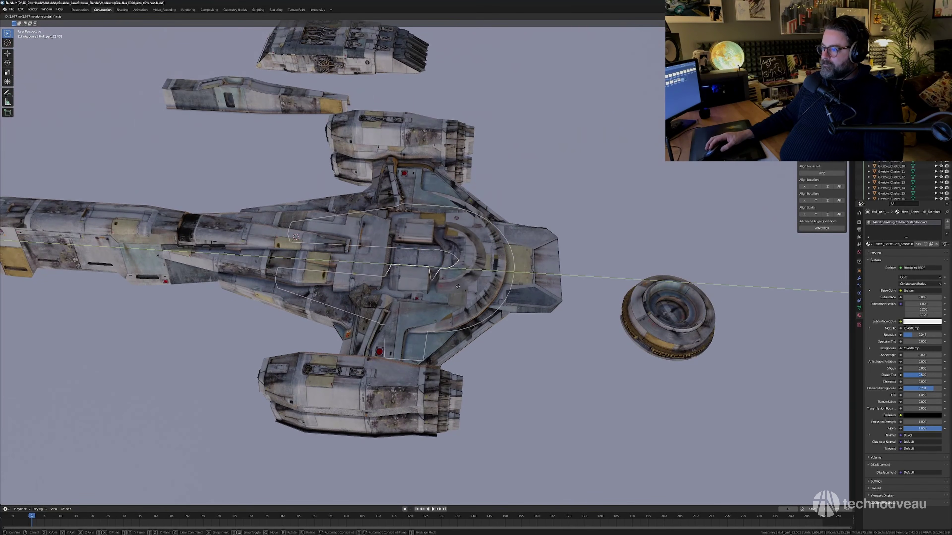
{"action": "left_click", "coordinate": [784, 296]}
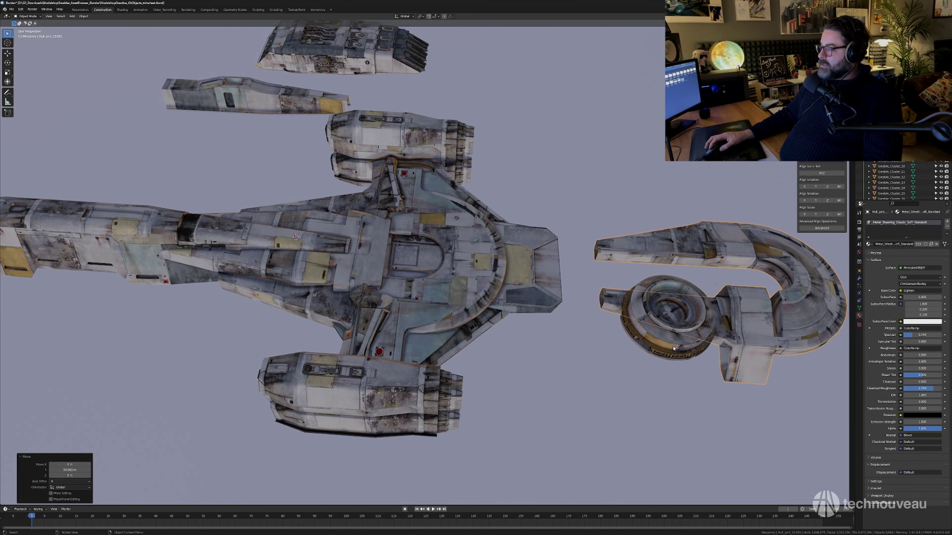
Snap the round ring part to the 3D cursor and move it along Y onto the central rear hull.
{"action": "left_click", "coordinate": [665, 346]}
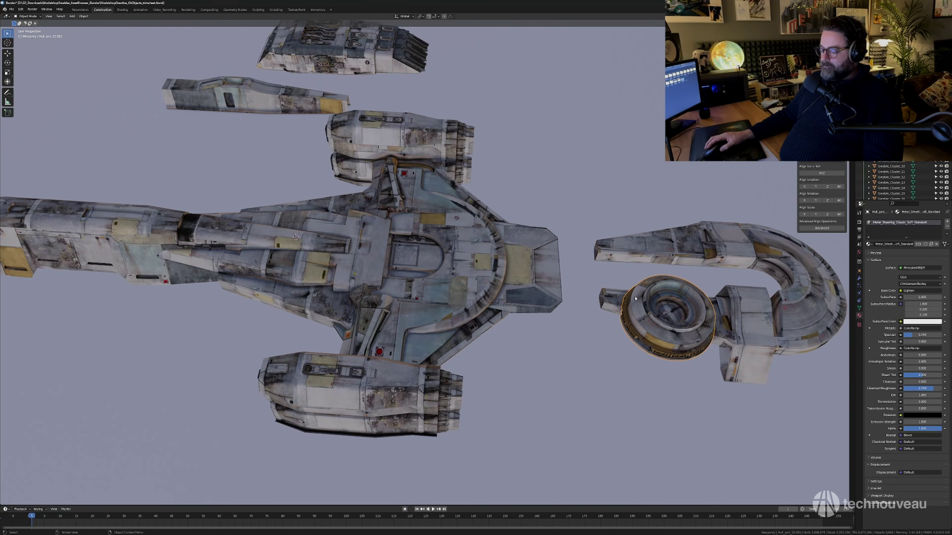
{"action": "key", "text": "shift+s"}
{"action": "left_click", "coordinate": [642, 266]}
{"action": "key", "text": "g"}
{"action": "key", "text": "y"}
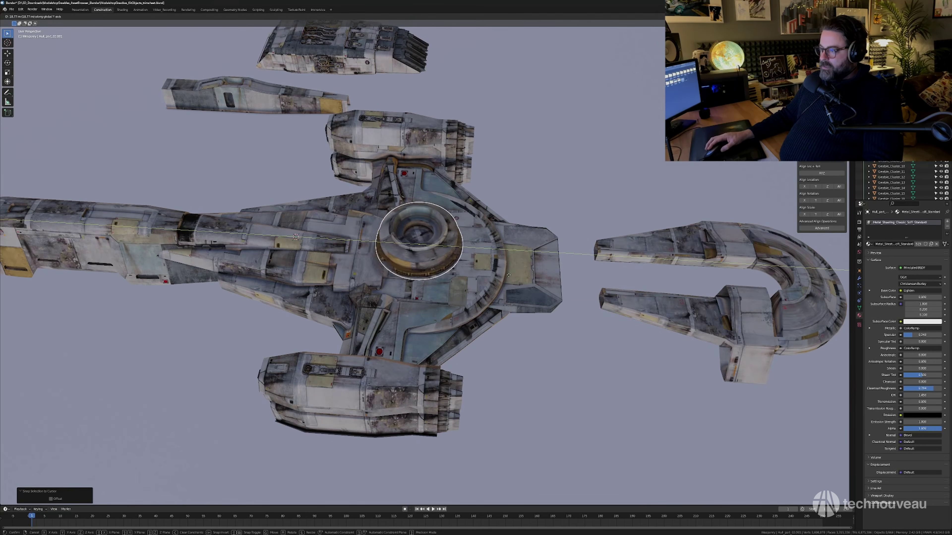
{"action": "left_click", "coordinate": [520, 285]}
Adjust the ring part along Z to sink it into the hull and shift it slightly along Y.
{"action": "middle_click_drag", "start_coordinate": [519, 285], "coordinate": [438, 321]}
{"action": "key", "text": "g"}
{"action": "key", "text": "z"}
{"action": "left_click", "coordinate": [480, 272]}
{"action": "key", "text": "g"}
{"action": "key", "text": "z"}
{"action": "left_click", "coordinate": [459, 311]}
{"action": "key", "text": "g"}
{"action": "key", "text": "y"}
{"action": "left_click", "coordinate": [429, 316]}
Inspect the ring part's mesh and its placement on the hull from the top view.
{"action": "key", "text": "Tab"}
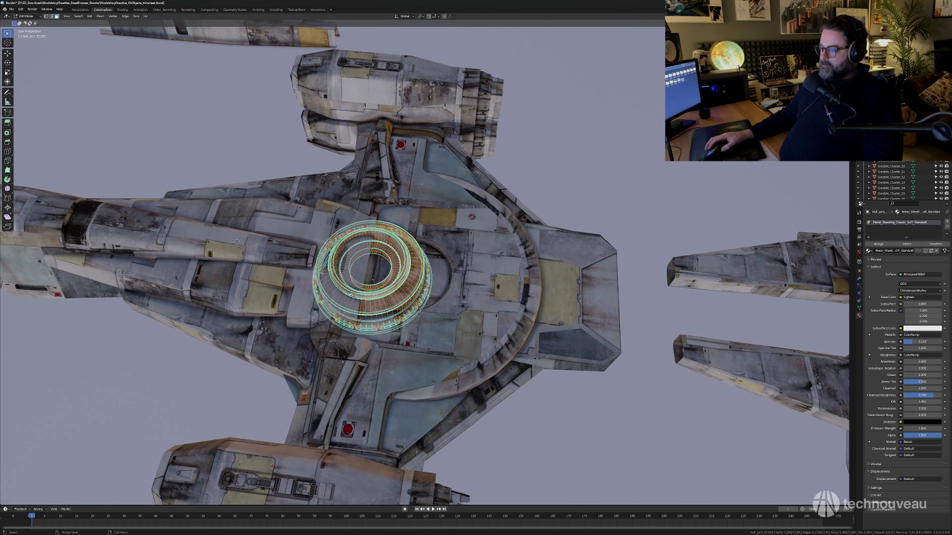
{"action": "key", "text": "KP_7"}
{"action": "scroll", "coordinate": [427, 259], "scroll_direction": "up", "scroll_amount": 1}
{"action": "key", "text": "Tab"}
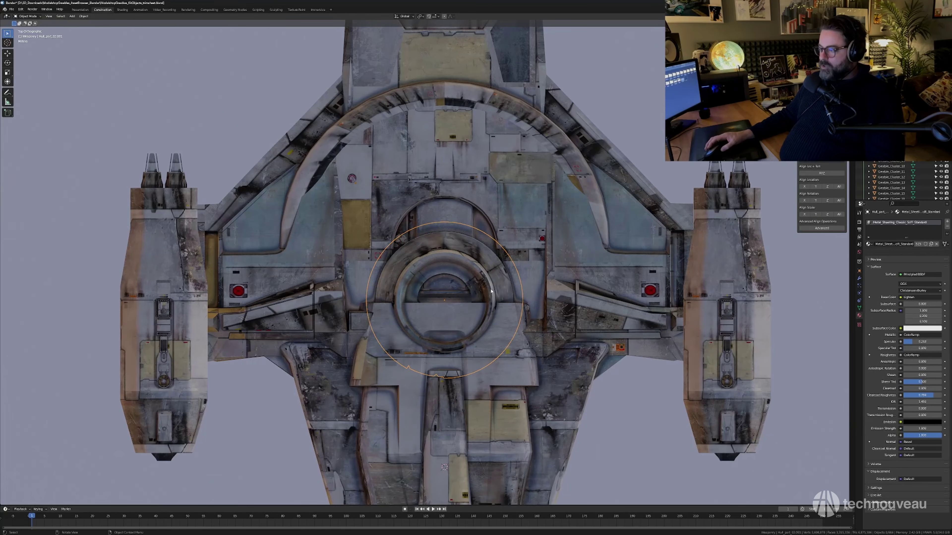
Open the ring part's mesh in vertex editing and try to select its aft half from the top view.
{"action": "key", "text": "Tab"}
{"action": "key", "text": "1"}
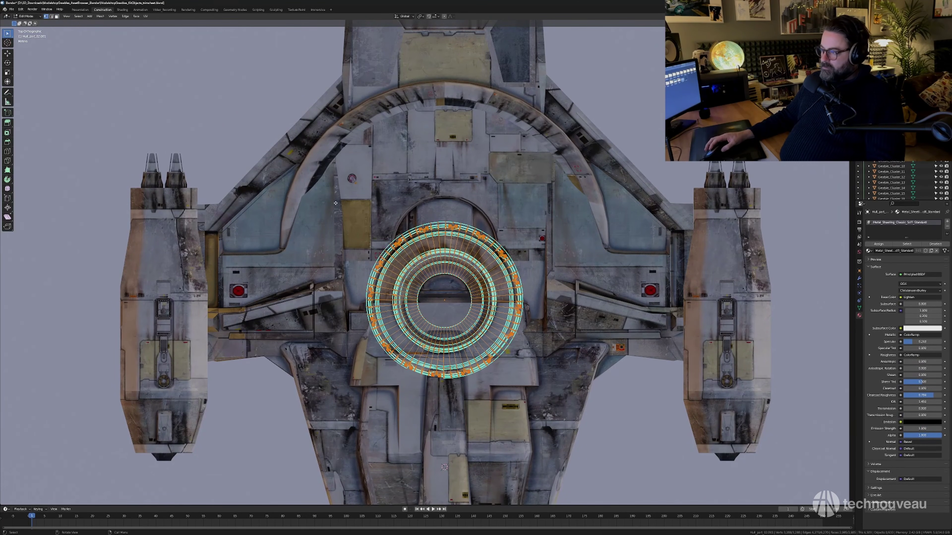
{"action": "left_click_drag", "start_coordinate": [335, 204], "coordinate": [549, 296]}
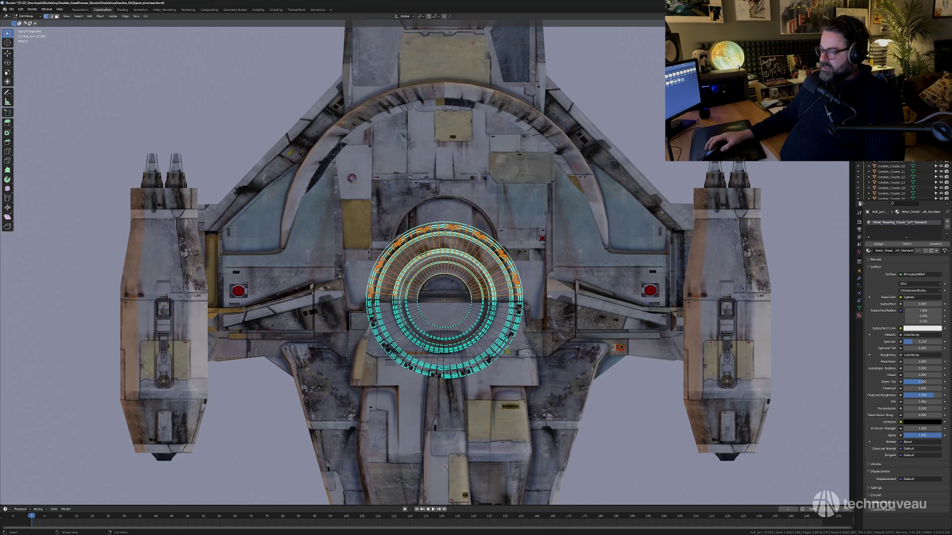
{"action": "middle_click_drag", "start_coordinate": [534, 301], "coordinate": [477, 288]}
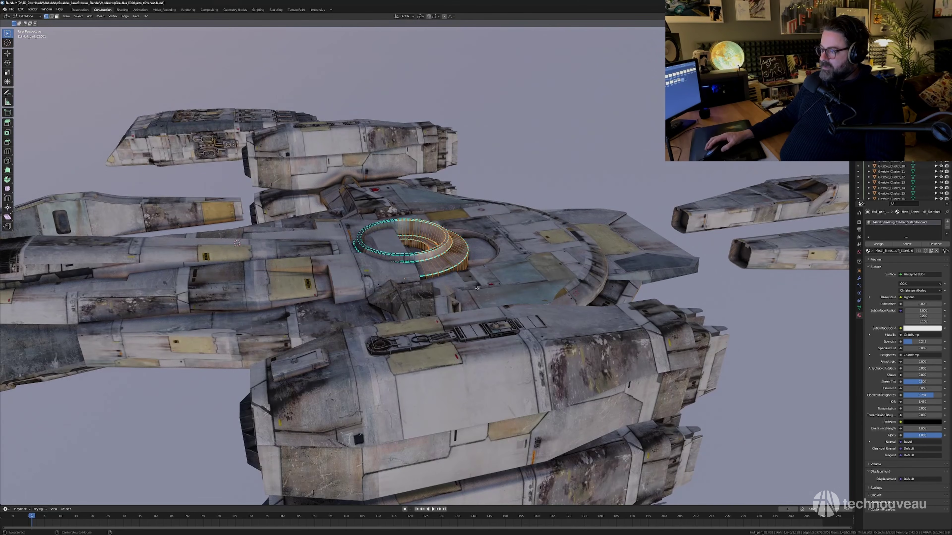
{"action": "key", "text": "alt+z"}
{"action": "key", "text": "alt+z"}
{"action": "key", "text": "alt+z"}
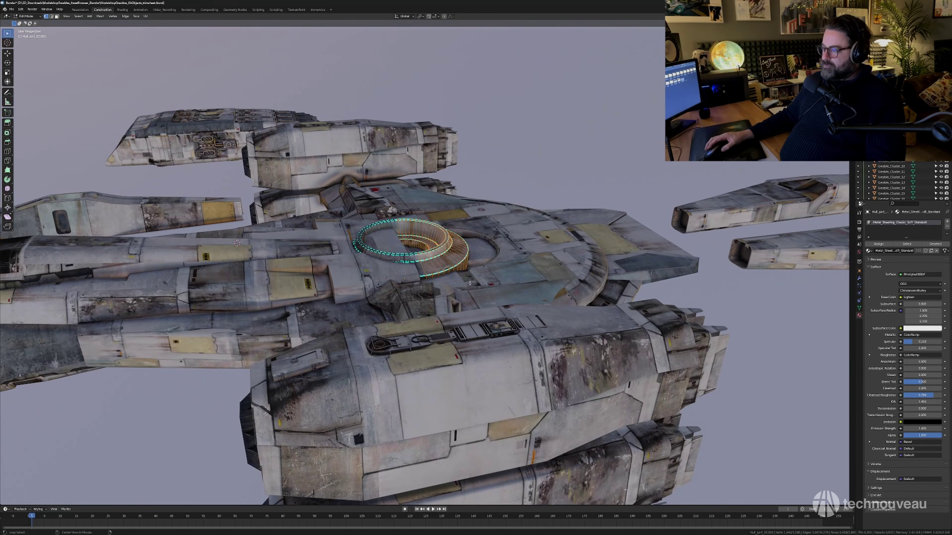
{"action": "key", "text": "alt+z"}
{"action": "middle_click_drag", "start_coordinate": [492, 247], "coordinate": [458, 294]}
Select the ring's entire aft half with see-through selection and move it along Y to stretch the ring into an elongated oval.
{"action": "key", "text": "alt+z"}
{"action": "key", "text": "KP_7"}
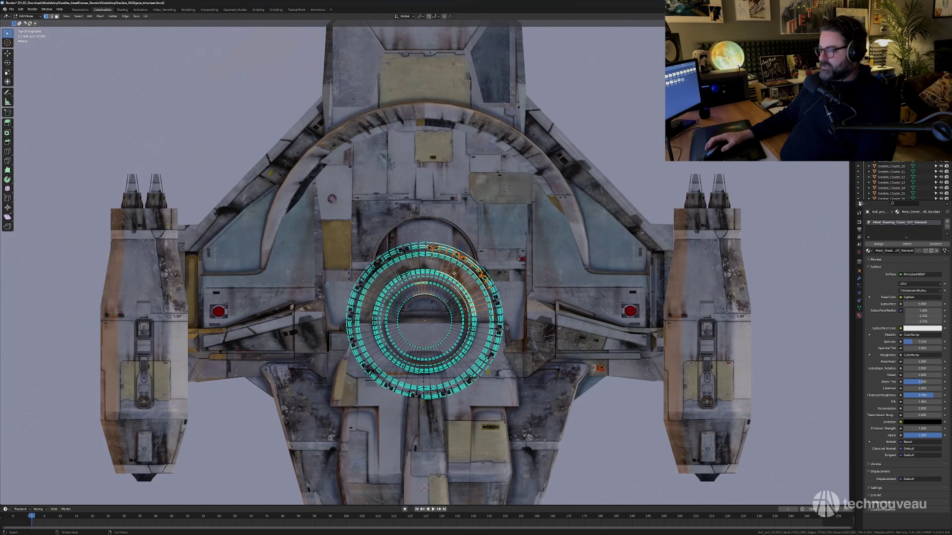
{"action": "left_click_drag", "start_coordinate": [324, 207], "coordinate": [496, 306]}
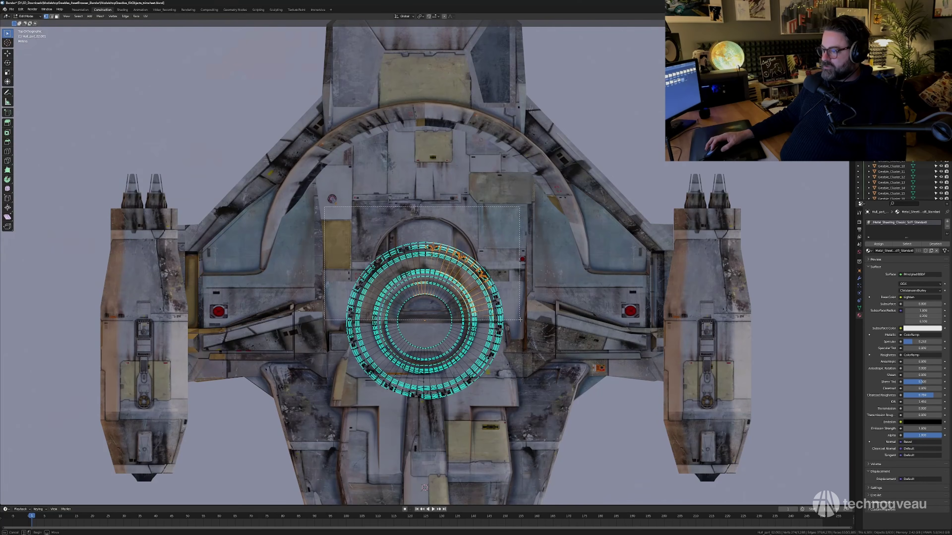
{"action": "left_click_drag", "start_coordinate": [324, 207], "coordinate": [522, 319]}
{"action": "middle_click_drag", "start_coordinate": [522, 319], "coordinate": [455, 294]}
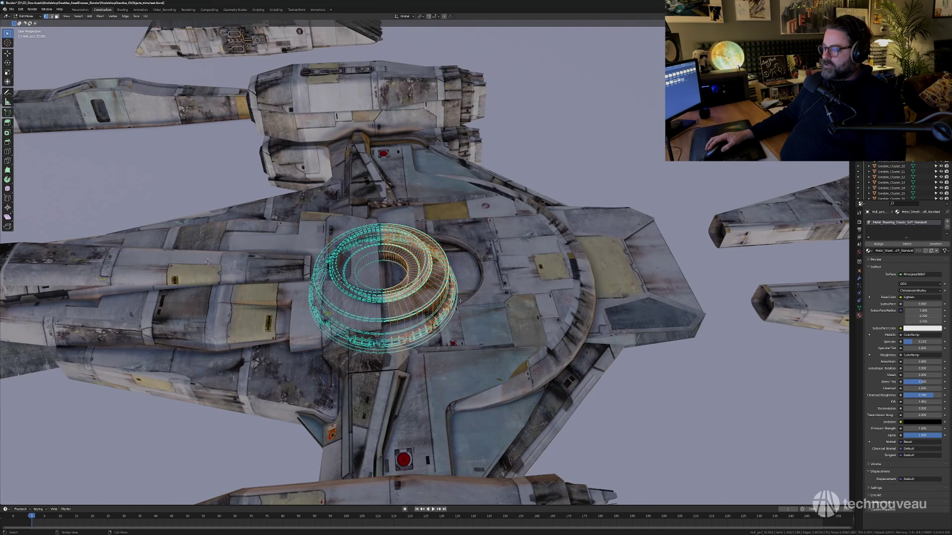
{"action": "key", "text": "g"}
{"action": "key", "text": "y"}
{"action": "left_click", "coordinate": [537, 302]}
{"action": "key", "text": "Tab"}
Restore the solid display and scale the oval ring part along Z to flatten it.
{"action": "key", "text": "alt+z"}
{"action": "middle_click_drag", "start_coordinate": [537, 302], "coordinate": [470, 305]}
{"action": "key", "text": "Tab"}
{"action": "key", "text": "Tab"}
{"action": "key", "text": "s"}
{"action": "key", "text": "z"}
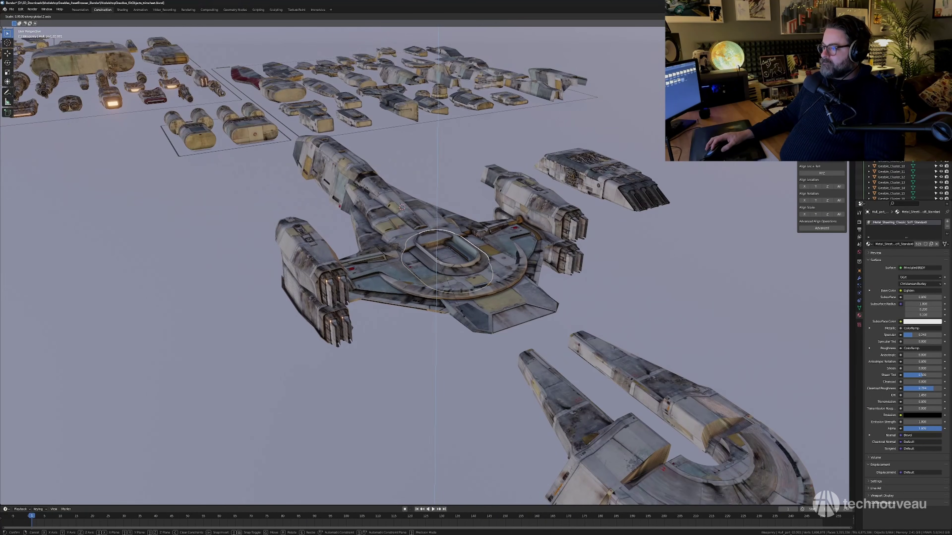
{"action": "left_click", "coordinate": [464, 315]}
{"action": "middle_click_drag", "start_coordinate": [565, 289], "coordinate": [568, 305]}
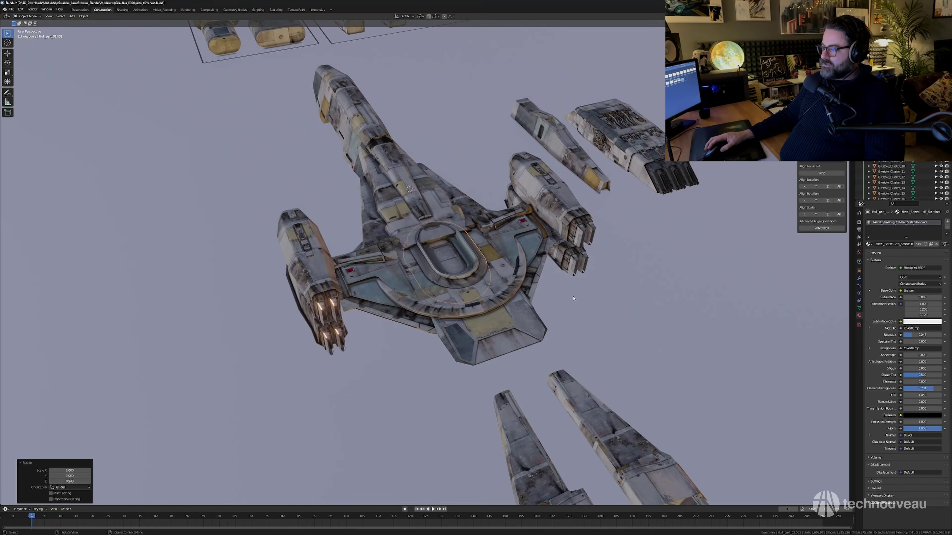
Duplicate the whole ship together with the detached U-shaped part and place the copy beside the original along X.
{"action": "left_click", "coordinate": [573, 298]}
{"action": "scroll", "coordinate": [573, 298], "scroll_direction": "up", "scroll_amount": 2}
{"action": "middle_click_drag", "start_coordinate": [393, 276], "coordinate": [403, 216]}
{"action": "scroll", "coordinate": [458, 247], "scroll_direction": "down", "scroll_amount": 5}
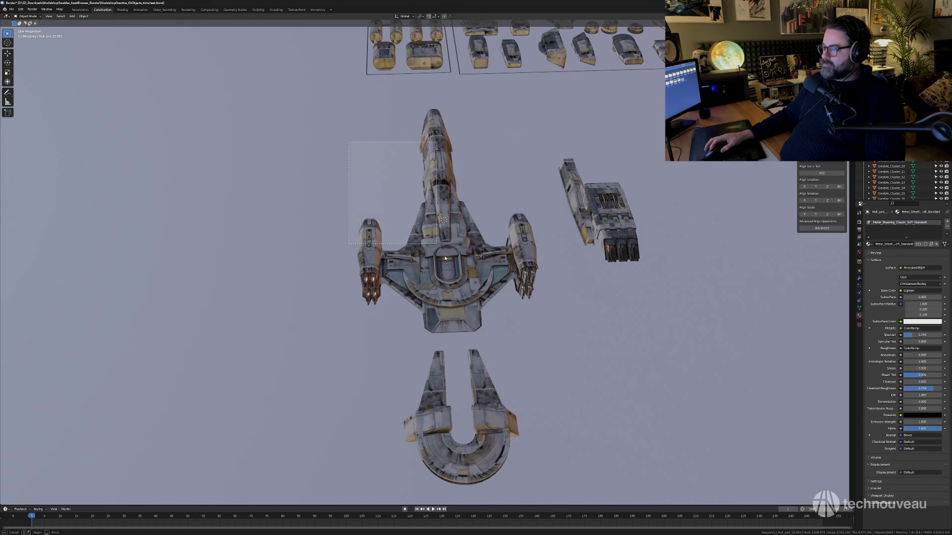
{"action": "left_click_drag", "start_coordinate": [445, 258], "coordinate": [525, 488]}
{"action": "key", "text": "shift+d"}
{"action": "key", "text": "x"}
{"action": "left_click", "coordinate": [324, 363]}
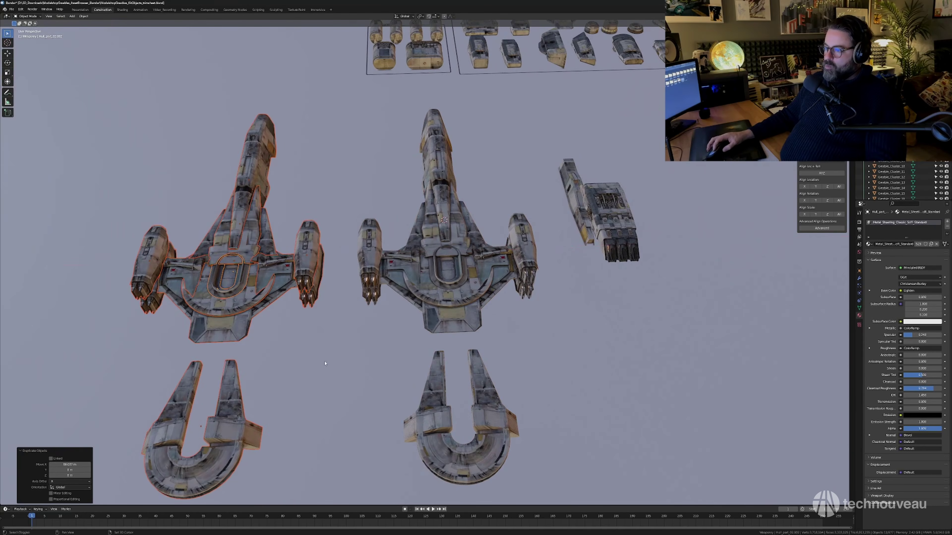
Delete the oval ring part from the duplicated ship.
{"action": "middle_click_drag", "start_coordinate": [324, 364], "coordinate": [365, 353], "text": "shift"}
{"action": "left_click", "coordinate": [267, 286]}
{"action": "key", "text": "Delete"}
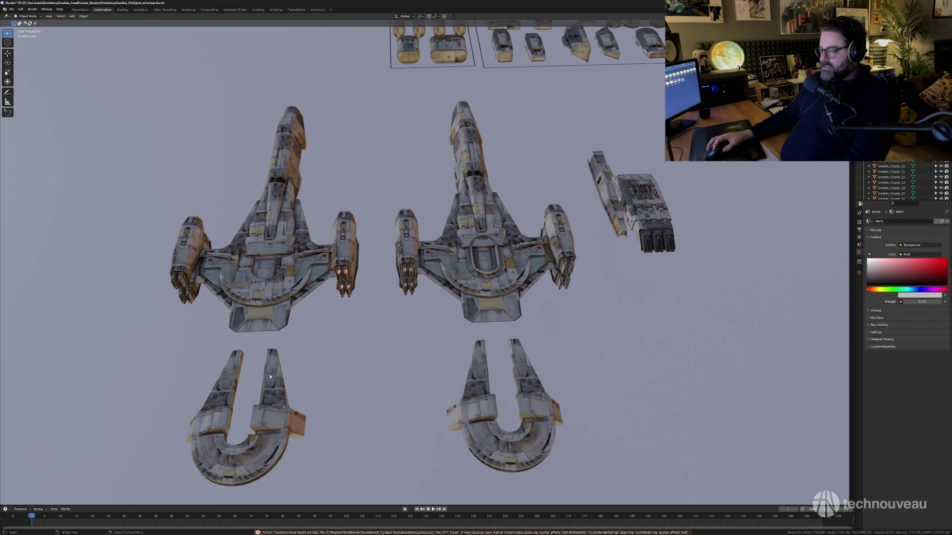
Move the copy's U-shaped part along Y onto the duplicated ship's hull and fine-tune its position.
{"action": "left_click", "coordinate": [270, 379]}
{"action": "middle_click_drag", "start_coordinate": [270, 379], "coordinate": [338, 374]}
{"action": "key", "text": "g"}
{"action": "key", "text": "y"}
{"action": "left_click", "coordinate": [270, 299]}
{"action": "middle_click_drag", "start_coordinate": [270, 299], "coordinate": [444, 300], "text": "shift"}
{"action": "scroll", "coordinate": [444, 300], "scroll_direction": "up", "scroll_amount": 5}
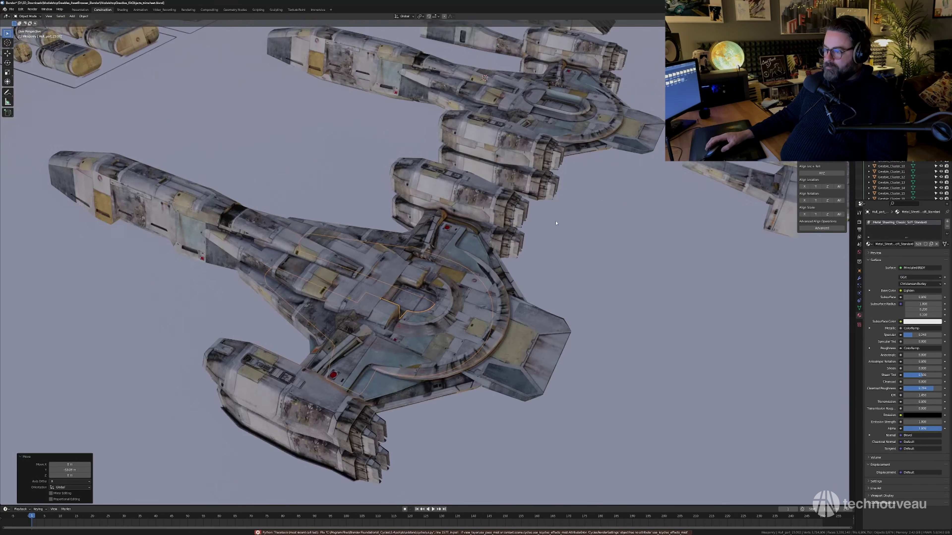
{"action": "key", "text": "g"}
{"action": "key", "text": "y"}
{"action": "left_click", "coordinate": [548, 264]}
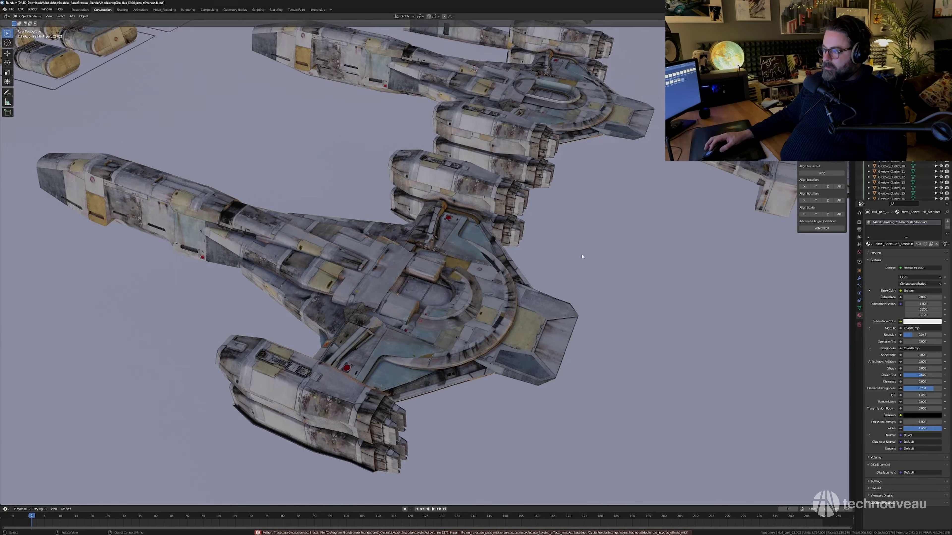
Delete the detached U-shaped part lying behind the original ship.
{"action": "scroll", "coordinate": [548, 264], "scroll_direction": "down", "scroll_amount": 5}
{"action": "middle_click_drag", "start_coordinate": [548, 264], "coordinate": [487, 338]}
{"action": "scroll", "coordinate": [482, 322], "scroll_direction": "up", "scroll_amount": 1}
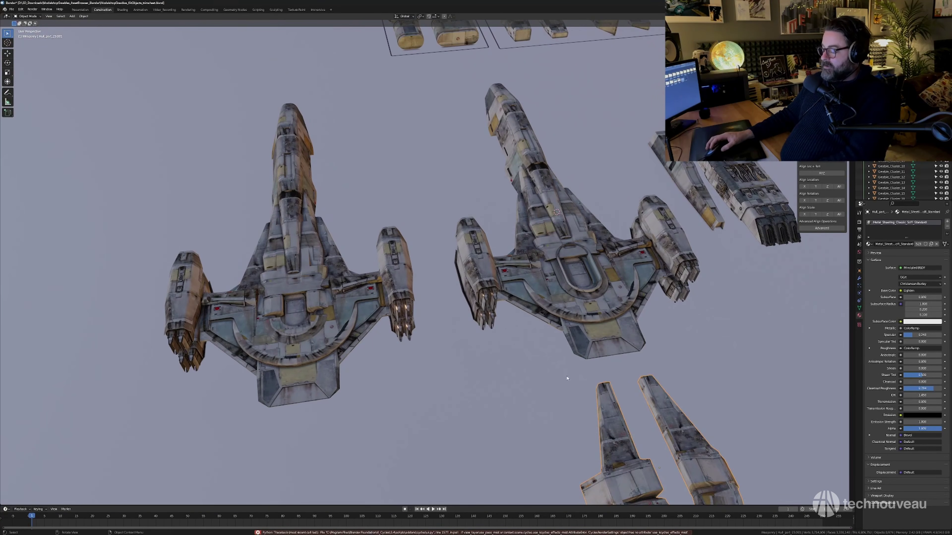
{"action": "key", "text": "Delete"}
Compare the two ship variants and adjust the original ship's oval ring part along Z.
{"action": "middle_click_drag", "start_coordinate": [446, 306], "coordinate": [769, 277]}
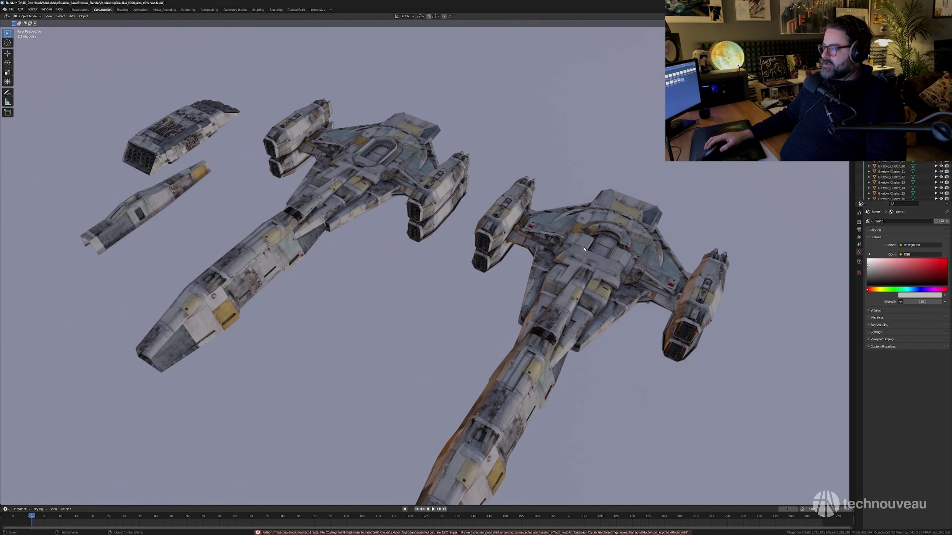
{"action": "middle_click_drag", "start_coordinate": [583, 249], "coordinate": [593, 249]}
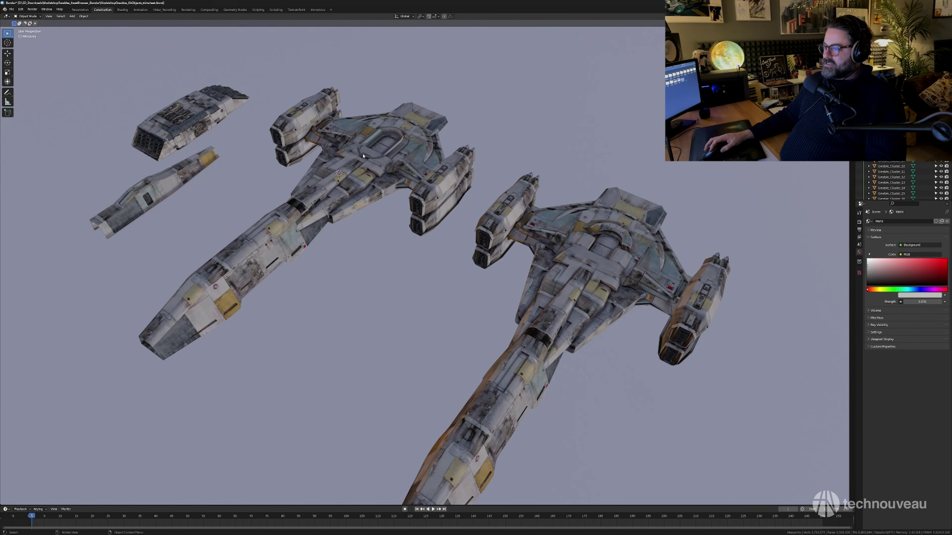
{"action": "left_click", "coordinate": [377, 150]}
{"action": "key", "text": "KP_Decimal"}
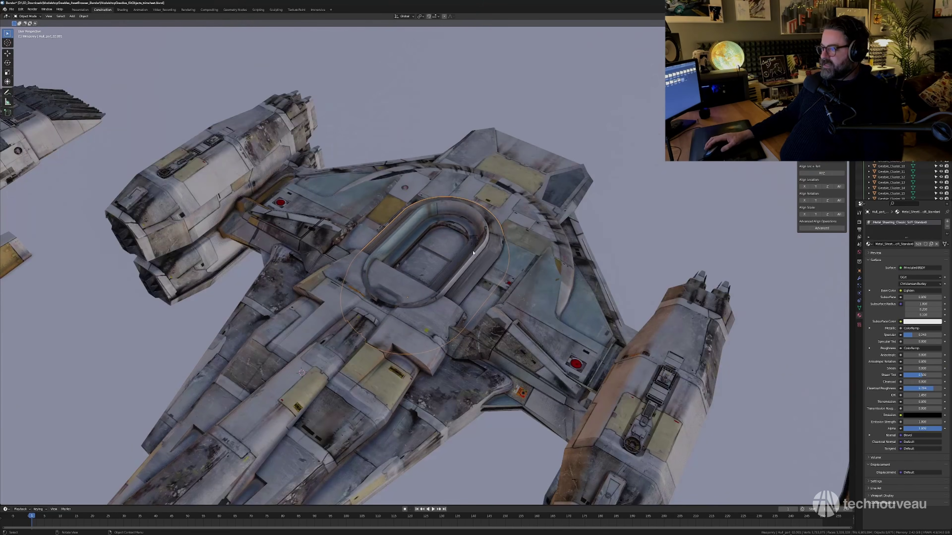
{"action": "mouse_move", "coordinate": [449, 270]}
{"action": "middle_mouse_down"}
{"action": "mouse_move", "coordinate": [417, 266]}
{"action": "mouse_move", "coordinate": [466, 262]}
{"action": "mouse_move", "coordinate": [448, 271]}
{"action": "middle_mouse_up"}
{"action": "scroll", "coordinate": [438, 272], "scroll_direction": "down", "scroll_amount": 2}
{"action": "key", "text": "g"}
{"action": "key", "text": "z"}
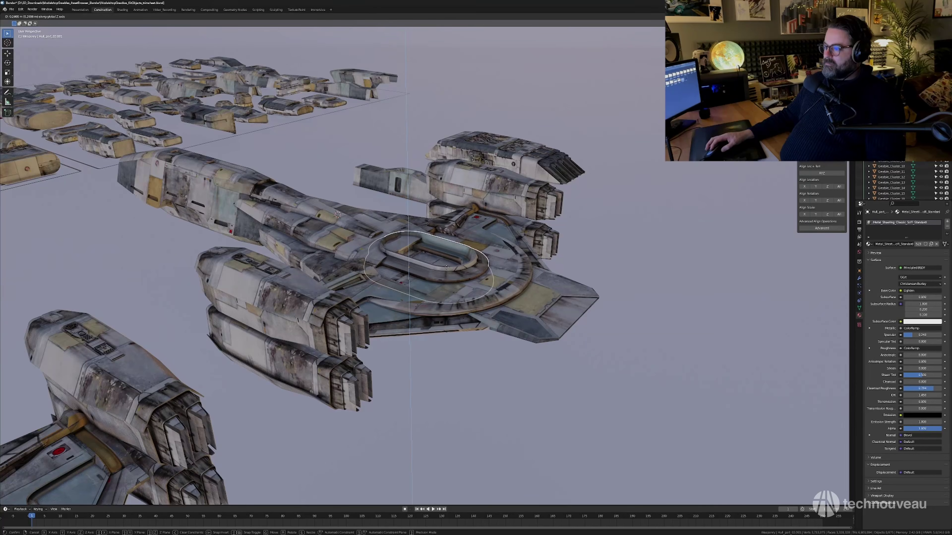
{"action": "left_click", "coordinate": [446, 270]}
{"action": "scroll", "coordinate": [447, 269], "scroll_direction": "down", "scroll_amount": 2}
{"action": "left_click", "coordinate": [414, 342]}
{"action": "middle_click_drag", "start_coordinate": [415, 342], "coordinate": [359, 355]}
Delete the duplicated ship with the U-shaped part, keeping only the oval-ring version.
{"action": "middle_click_drag", "start_coordinate": [228, 249], "coordinate": [241, 255], "text": "shift"}
{"action": "left_click_drag", "start_coordinate": [149, 187], "coordinate": [325, 345]}
{"action": "key", "text": "Delete"}
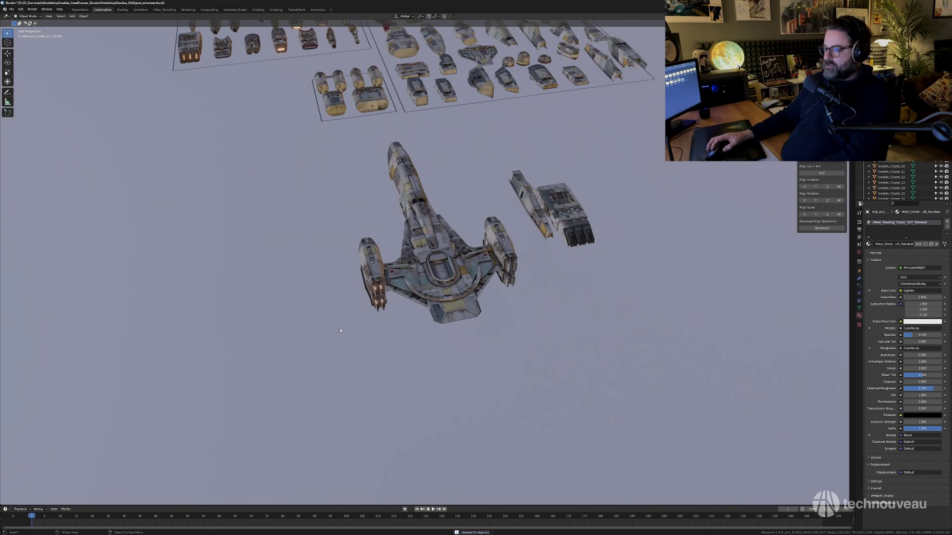
{"action": "scroll", "coordinate": [425, 260], "scroll_direction": "up", "scroll_amount": 3}
{"action": "middle_click_drag", "start_coordinate": [433, 256], "coordinate": [425, 277], "text": "shift"}
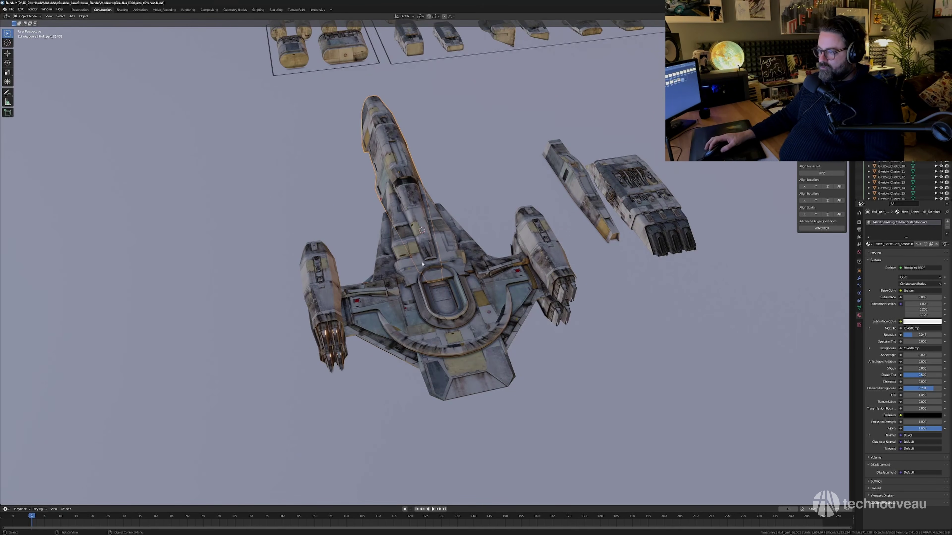
Examine the ship's overall shape and proportions from the front and from above.
{"action": "middle_click_drag", "start_coordinate": [422, 264], "coordinate": [510, 300]}
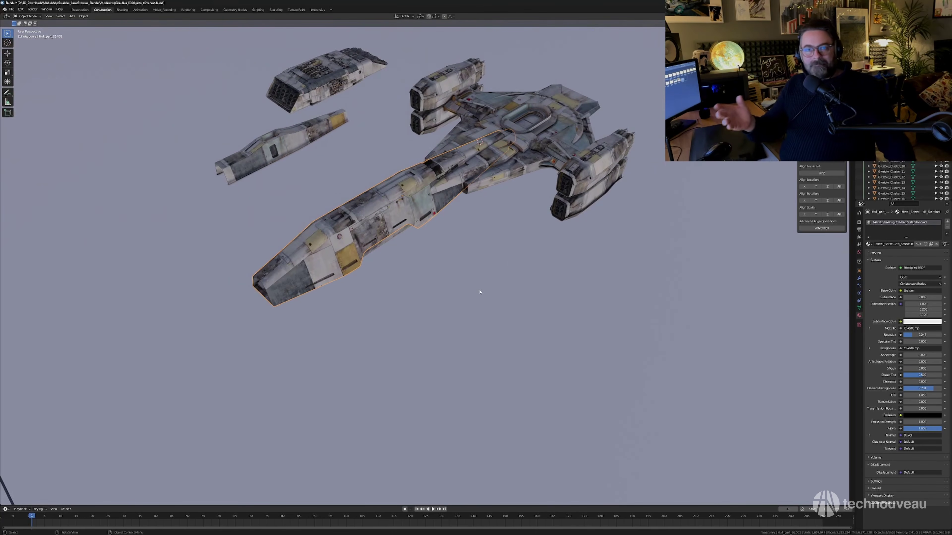
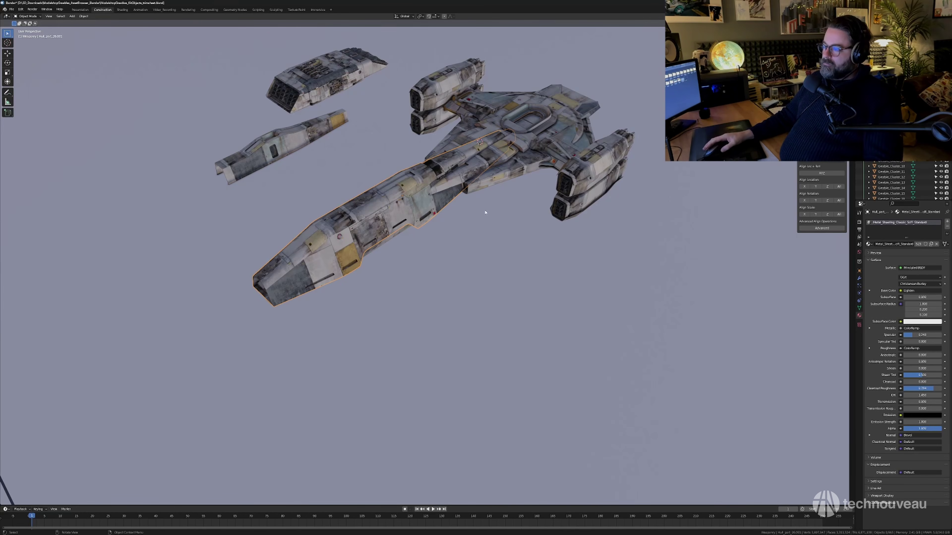
{"action": "middle_click_drag", "start_coordinate": [488, 183], "coordinate": [476, 221], "text": "shift"}
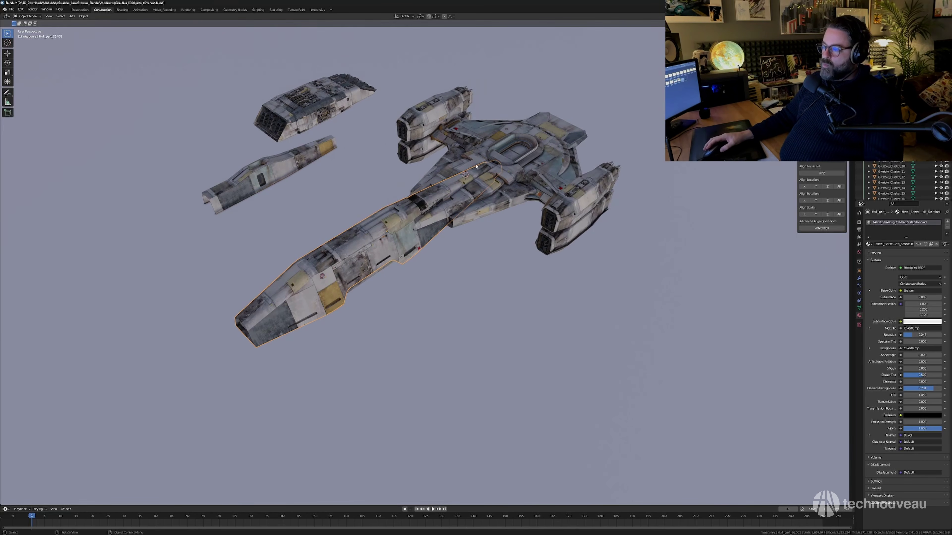
{"action": "left_click", "coordinate": [432, 248]}
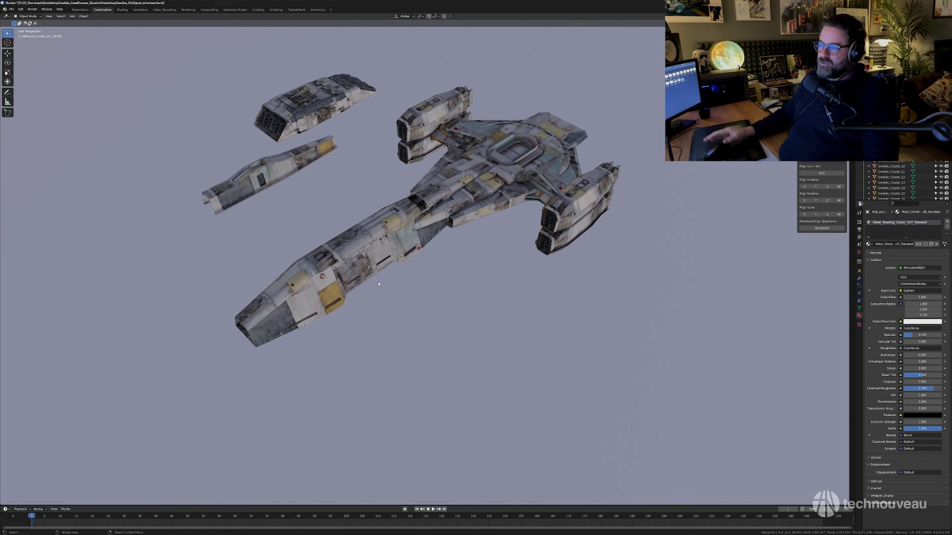
{"action": "middle_click_drag", "start_coordinate": [479, 257], "coordinate": [411, 248], "text": "shift"}
{"action": "scroll", "coordinate": [486, 271], "scroll_direction": "down", "scroll_amount": 1}
{"action": "scroll", "coordinate": [505, 283], "scroll_direction": "down", "scroll_amount": 1}
{"action": "scroll", "coordinate": [487, 279], "scroll_direction": "down", "scroll_amount": 1}
{"action": "scroll", "coordinate": [537, 257], "scroll_direction": "down", "scroll_amount": 3}
{"action": "scroll", "coordinate": [480, 238], "scroll_direction": "up", "scroll_amount": 5}
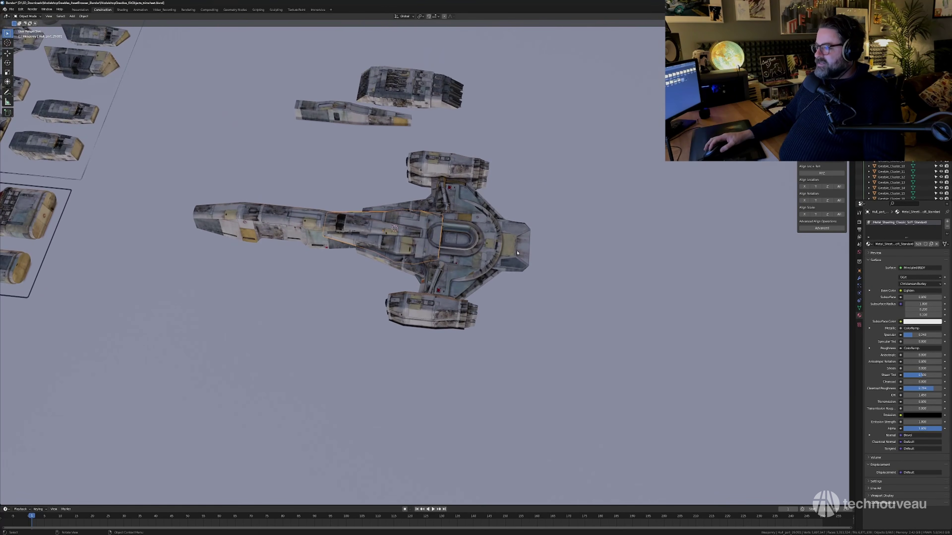
Stretch the rear winged hull part along Y and move it along Y toward the stern.
{"action": "middle_click_drag", "start_coordinate": [524, 259], "coordinate": [516, 262]}
{"action": "key", "text": "s"}
{"action": "key", "text": "y"}
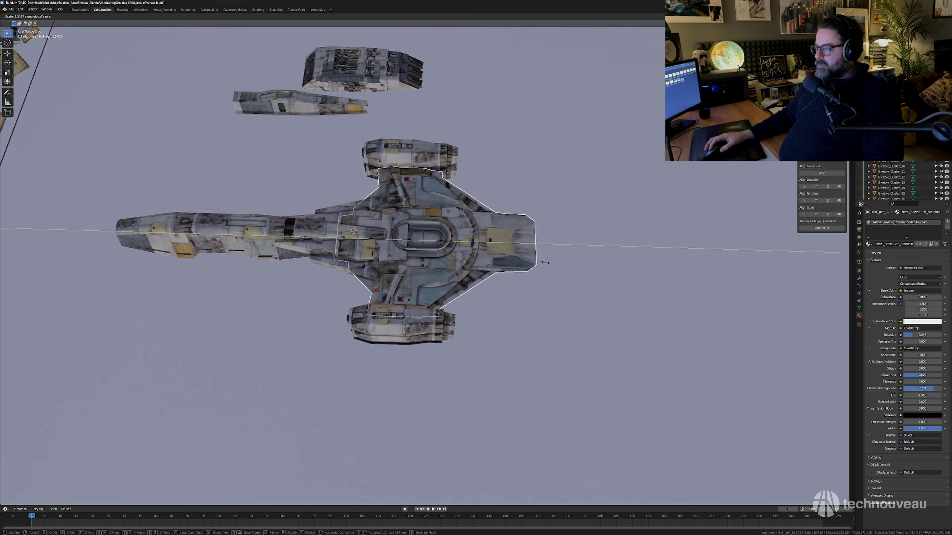
{"action": "left_click", "coordinate": [550, 263]}
{"action": "key", "text": "g"}
{"action": "key", "text": "y"}
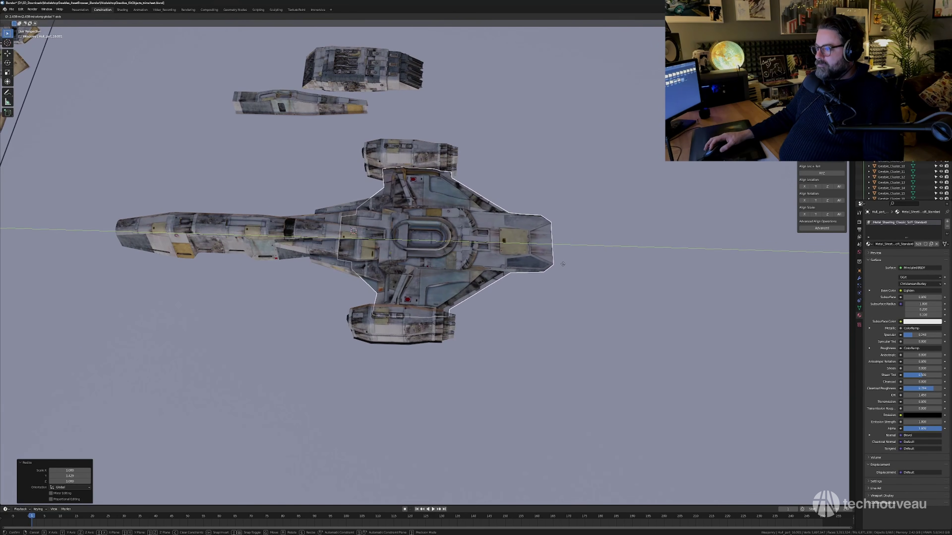
{"action": "left_click", "coordinate": [563, 264]}
Adjust the height of the stretched rear hull part by moving it along Z.
{"action": "middle_click_drag", "start_coordinate": [563, 264], "coordinate": [491, 280]}
{"action": "key", "text": "g"}
{"action": "key", "text": "z"}
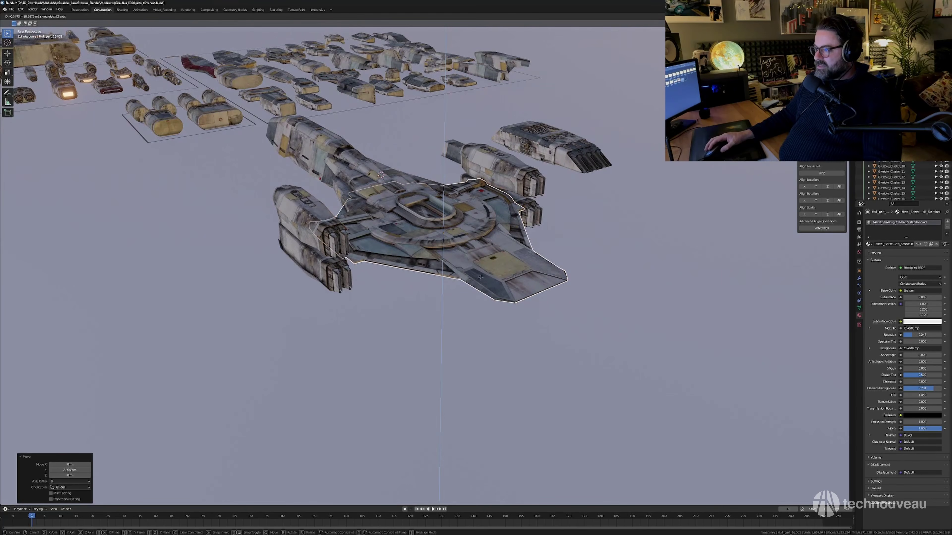
{"action": "left_click", "coordinate": [481, 280]}
Move the round central hull part along Y toward the stern.
{"action": "middle_click_drag", "start_coordinate": [481, 279], "coordinate": [475, 262]}
{"action": "left_click", "coordinate": [475, 263]}
{"action": "key", "text": "g"}
{"action": "key", "text": "y"}
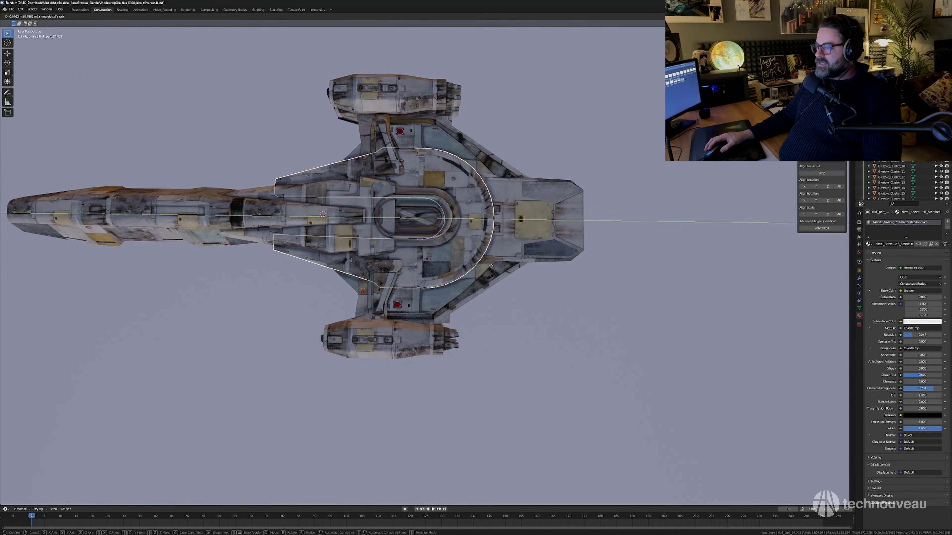
{"action": "left_click", "coordinate": [494, 265]}
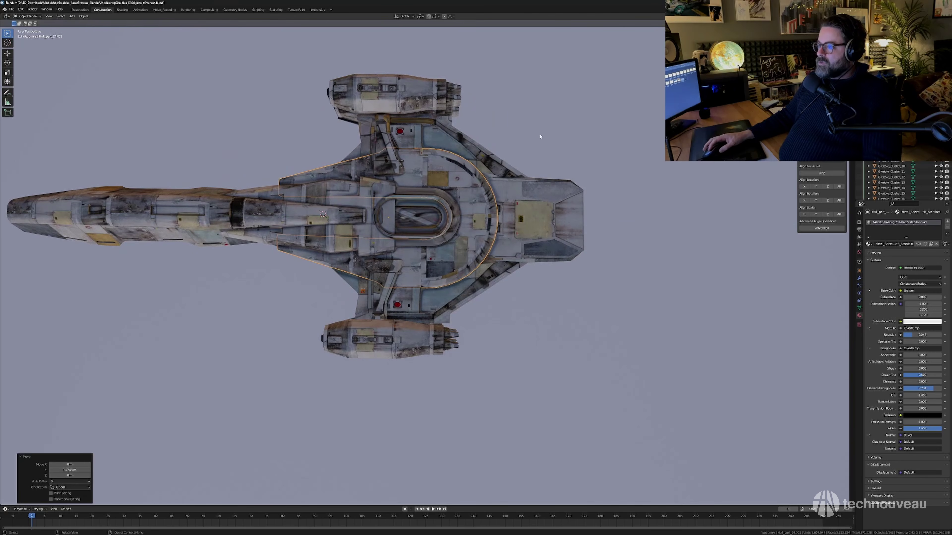
{"action": "middle_click_drag", "start_coordinate": [487, 176], "coordinate": [370, 216]}
{"action": "middle_click_drag", "start_coordinate": [404, 242], "coordinate": [419, 221]}
Scale the oval ring part along Z to change its height above the hull.
{"action": "left_click", "coordinate": [423, 244]}
{"action": "middle_click_drag", "start_coordinate": [398, 278], "coordinate": [458, 299]}
{"action": "key", "text": "s"}
{"action": "key", "text": "z"}
{"action": "left_click", "coordinate": [407, 293]}
{"action": "left_click", "coordinate": [408, 300]}
{"action": "middle_click_drag", "start_coordinate": [457, 299], "coordinate": [512, 284]}
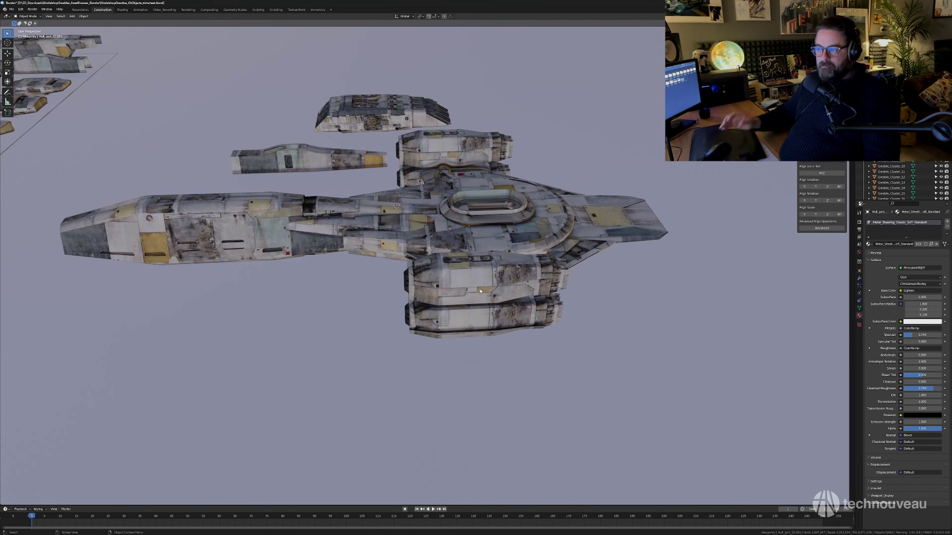
Select the long forward spine section of the ship.
{"action": "middle_click_drag", "start_coordinate": [480, 291], "coordinate": [481, 264]}
{"action": "left_click", "coordinate": [418, 255]}
{"action": "middle_click_drag", "start_coordinate": [463, 173], "coordinate": [490, 297]}
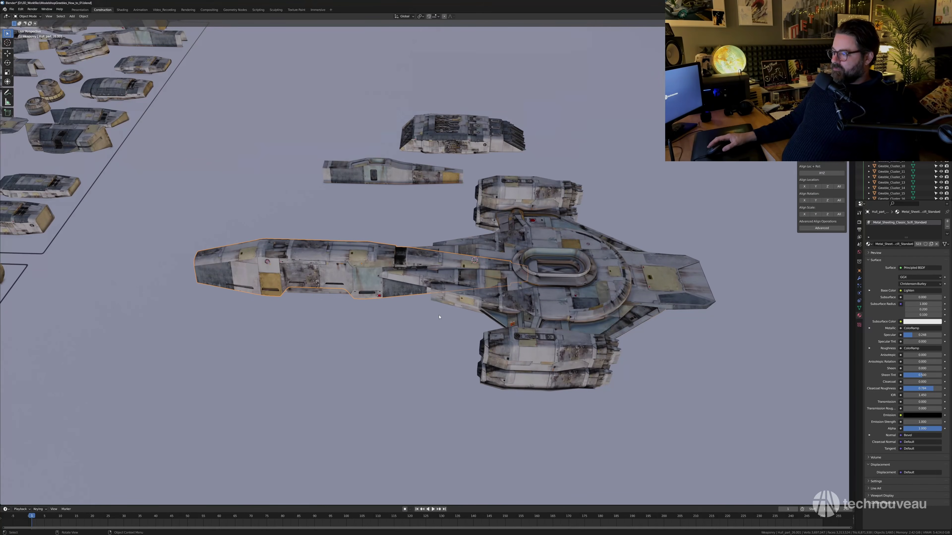
{"action": "middle_click_drag", "start_coordinate": [486, 293], "coordinate": [455, 329]}
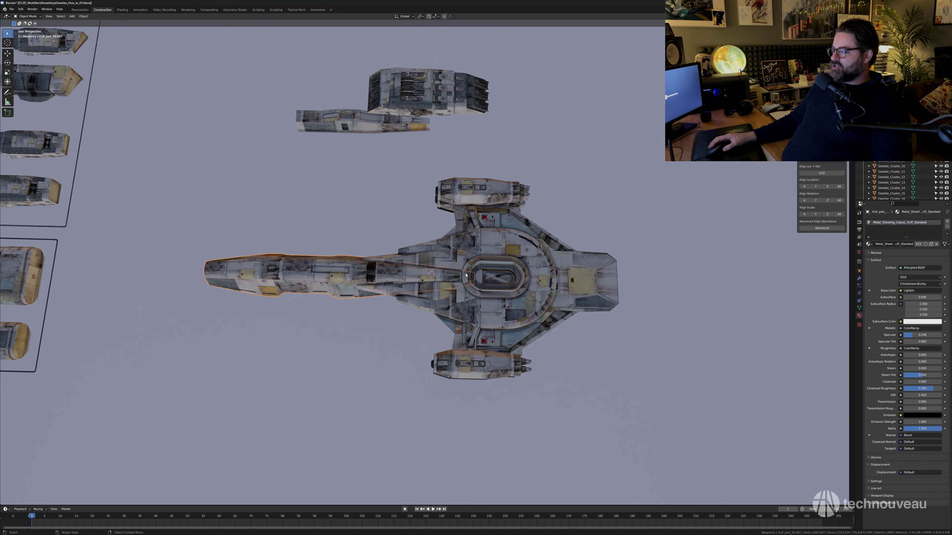
{"action": "middle_click_drag", "start_coordinate": [466, 275], "coordinate": [471, 206]}
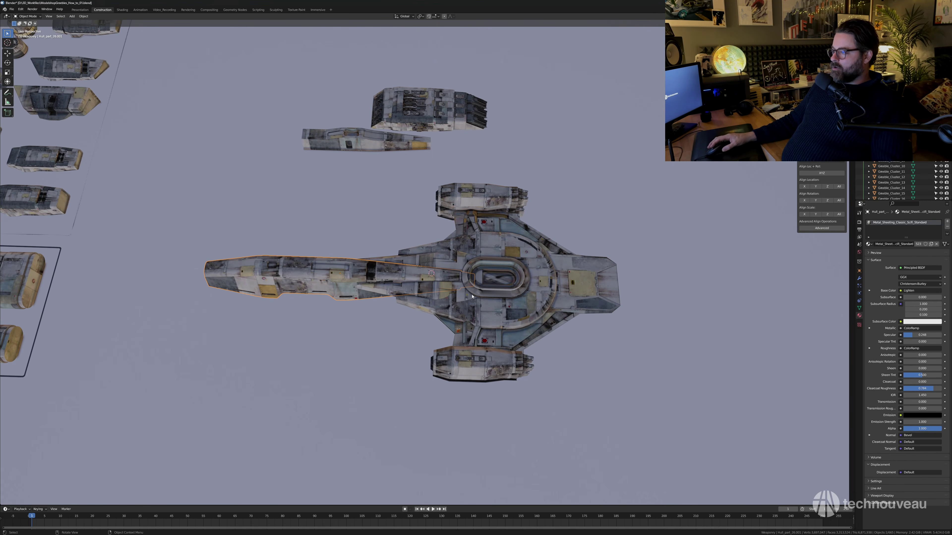
Scale the flat rear hull section along Z to make it thicker, then select the central hull part.
{"action": "middle_click_drag", "start_coordinate": [459, 313], "coordinate": [271, 277]}
{"action": "middle_click_drag", "start_coordinate": [428, 279], "coordinate": [488, 300]}
{"action": "left_click", "coordinate": [421, 268]}
{"action": "key", "text": "s"}
{"action": "key", "text": "z"}
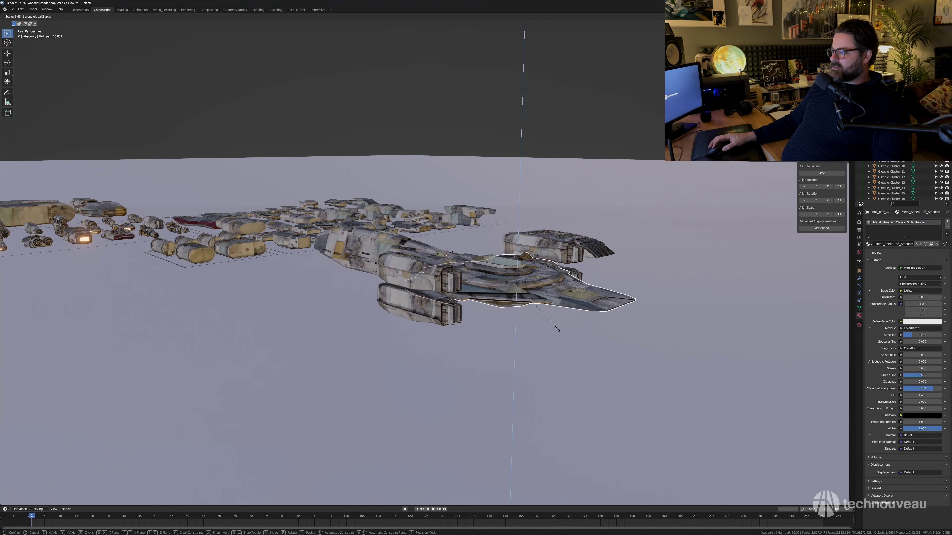
{"action": "middle_click_drag", "start_coordinate": [525, 329], "coordinate": [499, 234]}
{"action": "left_click", "coordinate": [404, 288]}
{"action": "middle_click_drag", "start_coordinate": [404, 288], "coordinate": [453, 305]}
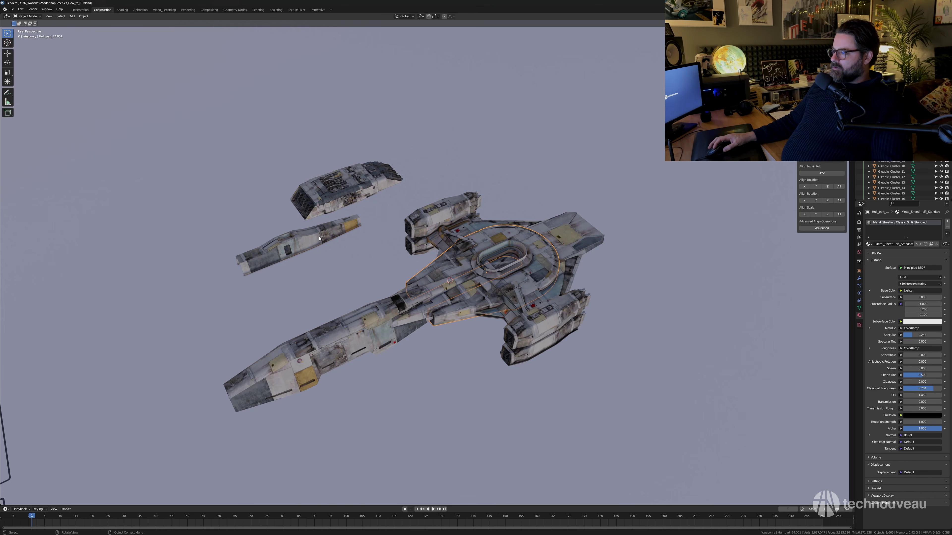
Examine the ship from several angles and browse the kitbash part library as far as the Radars set.
{"action": "scroll", "coordinate": [474, 282], "scroll_direction": "down", "scroll_amount": 5}
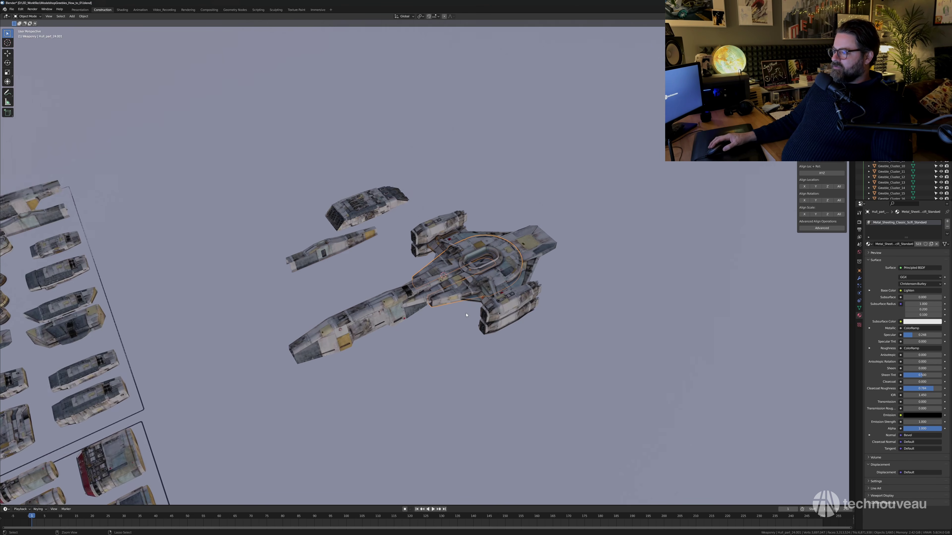
{"action": "middle_click_drag", "start_coordinate": [475, 282], "coordinate": [484, 278], "text": "shift"}
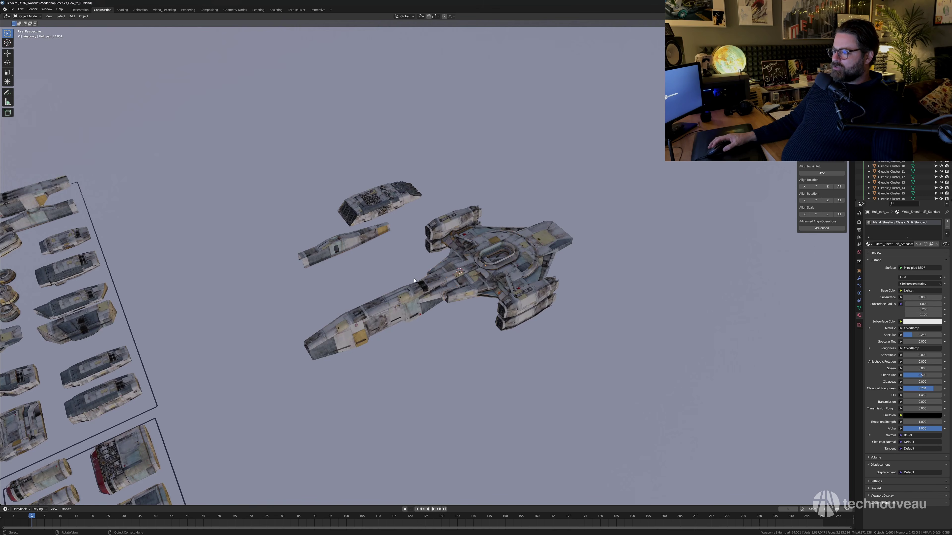
{"action": "middle_click_drag", "start_coordinate": [415, 280], "coordinate": [478, 193]}
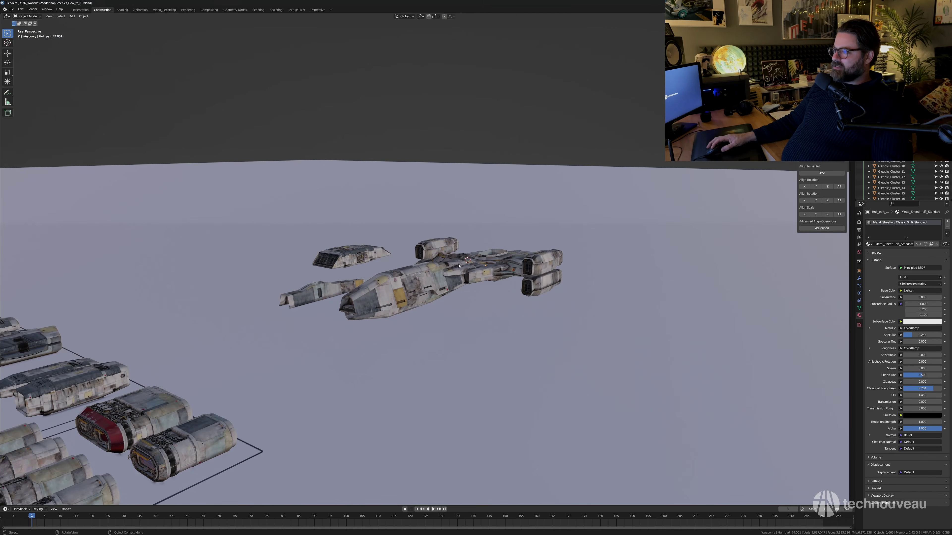
{"action": "middle_click_drag", "start_coordinate": [422, 300], "coordinate": [437, 299]}
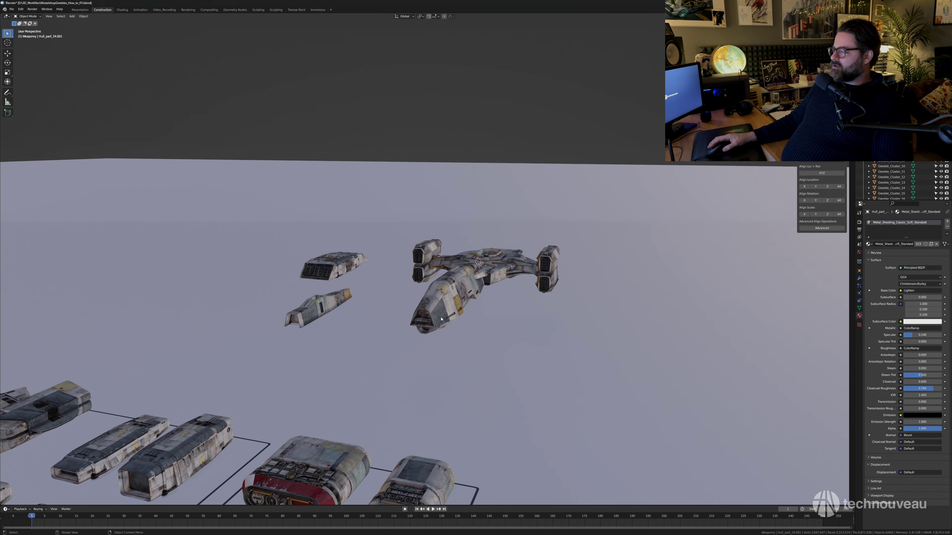
{"action": "scroll", "coordinate": [446, 330], "scroll_direction": "down", "scroll_amount": 3}
{"action": "middle_click_drag", "start_coordinate": [448, 336], "coordinate": [566, 298], "text": "shift"}
{"action": "scroll", "coordinate": [483, 330], "scroll_direction": "down", "scroll_amount": 1}
{"action": "scroll", "coordinate": [496, 300], "scroll_direction": "down", "scroll_amount": 3}
{"action": "scroll", "coordinate": [547, 318], "scroll_direction": "down", "scroll_amount": 3}
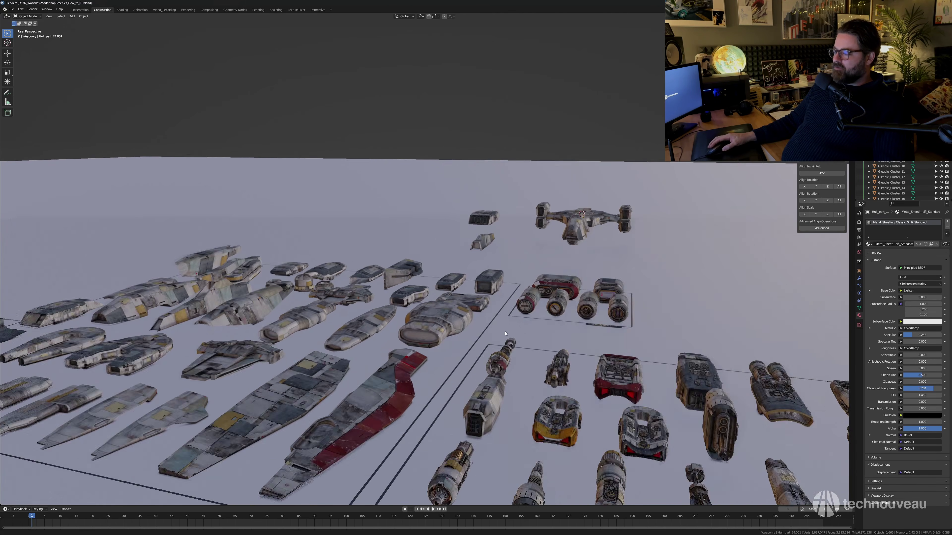
{"action": "middle_click_drag", "start_coordinate": [506, 376], "coordinate": [436, 334], "text": "shift"}
{"action": "left_click", "coordinate": [435, 310]}
{"action": "scroll", "coordinate": [437, 333], "scroll_direction": "down", "scroll_amount": 5}
{"action": "scroll", "coordinate": [442, 341], "scroll_direction": "up", "scroll_amount": 1}
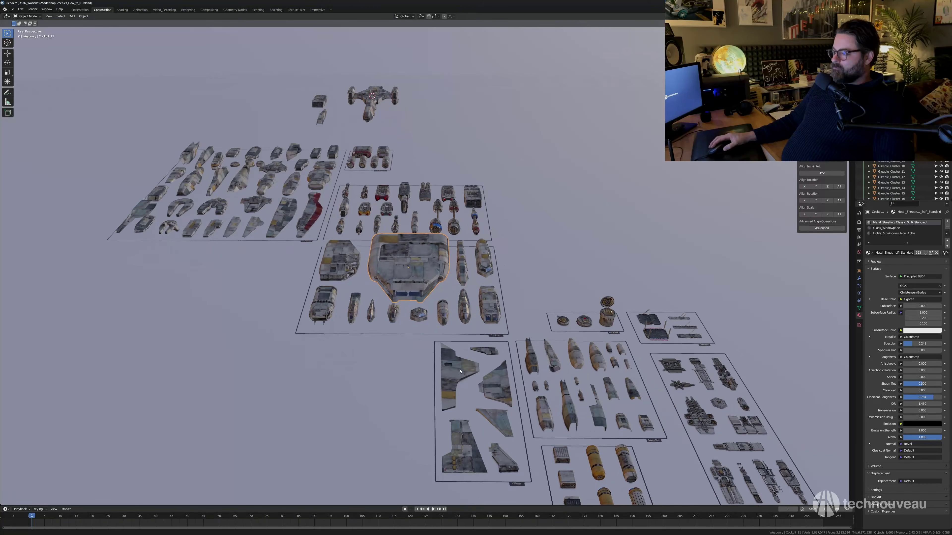
{"action": "scroll", "coordinate": [446, 350], "scroll_direction": "up", "scroll_amount": 1}
{"action": "scroll", "coordinate": [446, 350], "scroll_direction": "down", "scroll_amount": 3}
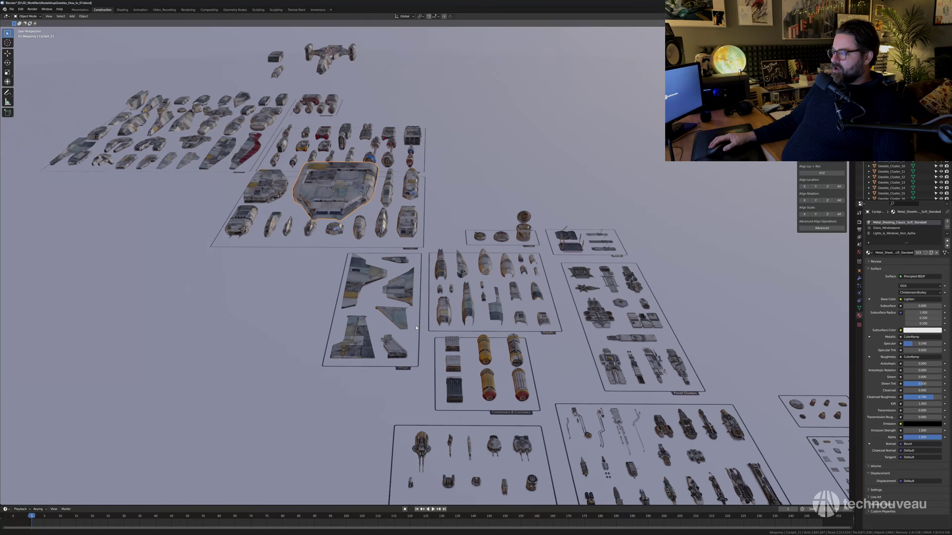
{"action": "middle_click_drag", "start_coordinate": [474, 347], "coordinate": [443, 377], "text": "shift"}
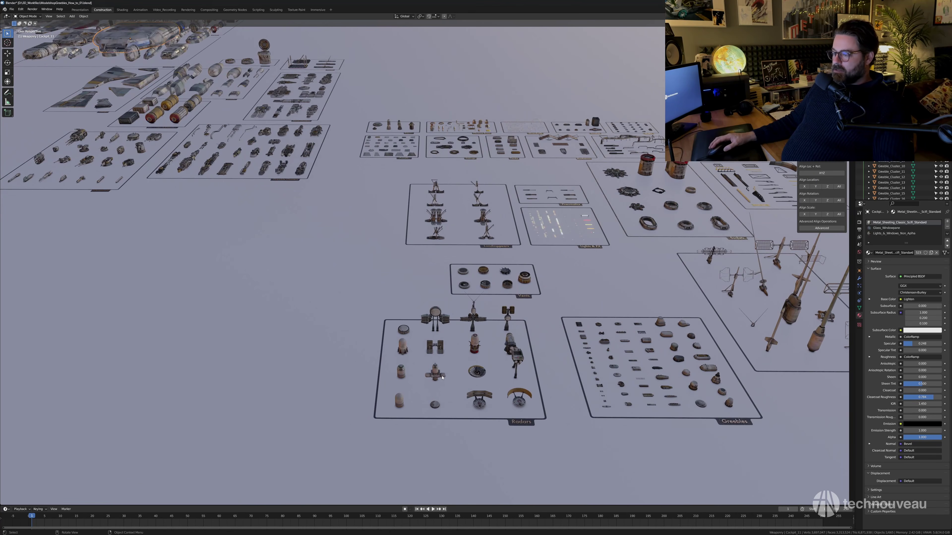
{"action": "scroll", "coordinate": [459, 341], "scroll_direction": "up", "scroll_amount": 4}
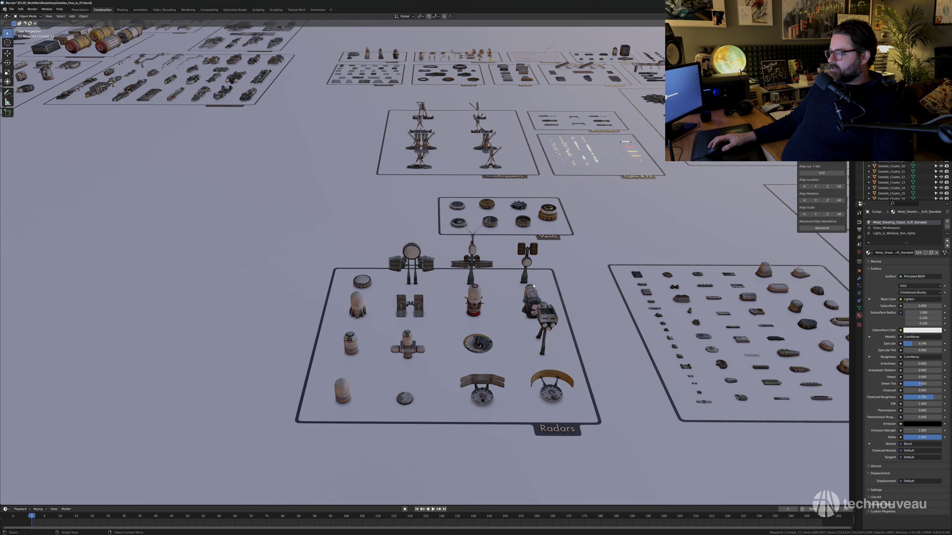
Duplicate the twin-panel radar and the winged dish radar from the Radars set and snap the copies to the 3D cursor on the ship.
{"action": "left_click", "coordinate": [528, 263]}
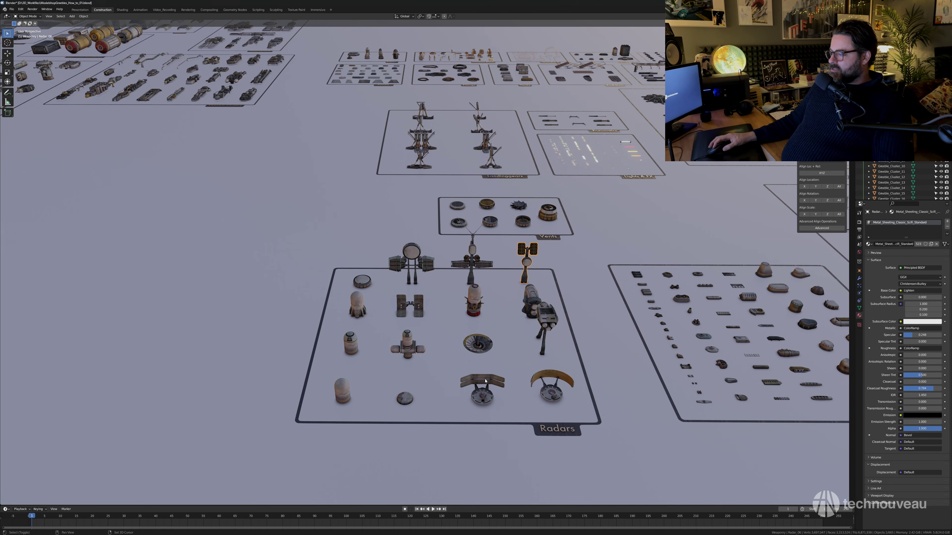
{"action": "middle_click_drag", "start_coordinate": [561, 388], "coordinate": [568, 392], "text": "shift"}
{"action": "left_click", "coordinate": [551, 390]}
{"action": "key", "text": "shift+s"}
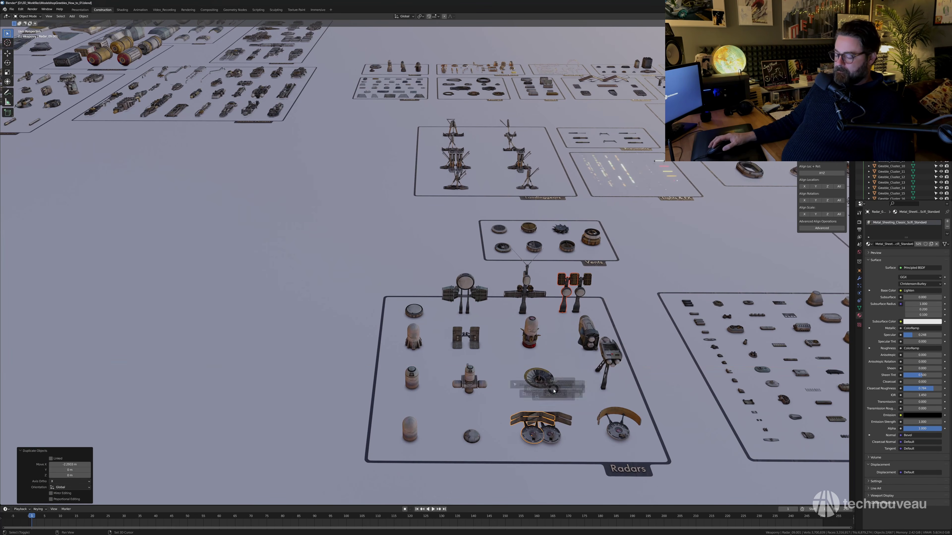
{"action": "left_click", "coordinate": [551, 358]}
{"action": "key", "text": "KP_Decimal"}
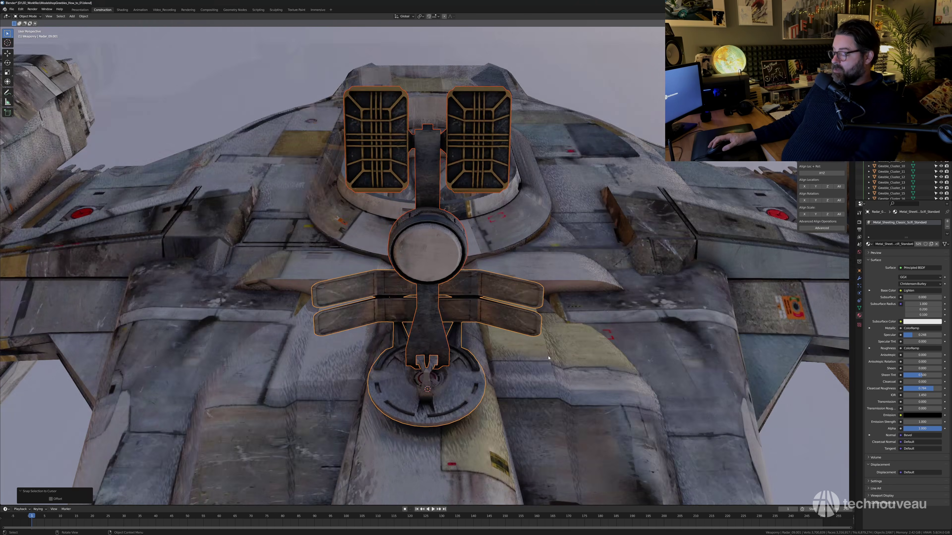
Scale the duplicated radars to suit the hull and adjust their height by moving them along Z.
{"action": "scroll", "coordinate": [551, 358], "scroll_direction": "down", "scroll_amount": 5}
{"action": "middle_click_drag", "start_coordinate": [550, 358], "coordinate": [607, 287]}
{"action": "key", "text": "ctrl+z"}
{"action": "key", "text": "s"}
{"action": "left_click", "coordinate": [599, 305]}
{"action": "key", "text": "g"}
{"action": "key", "text": "z"}
{"action": "left_click", "coordinate": [547, 292]}
Refine the radar's size and seat it inside the oval ring by moving it along Z.
{"action": "left_click", "coordinate": [548, 292]}
{"action": "key", "text": "s"}
{"action": "left_click", "coordinate": [557, 300]}
{"action": "key", "text": "s"}
{"action": "key", "text": "g"}
{"action": "key", "text": "z"}
{"action": "left_click", "coordinate": [557, 294]}
{"action": "key", "text": "s"}
{"action": "left_click", "coordinate": [560, 301]}
Move the twin-panel radar along Y toward the rear end of the oval ring.
{"action": "left_click", "coordinate": [608, 286]}
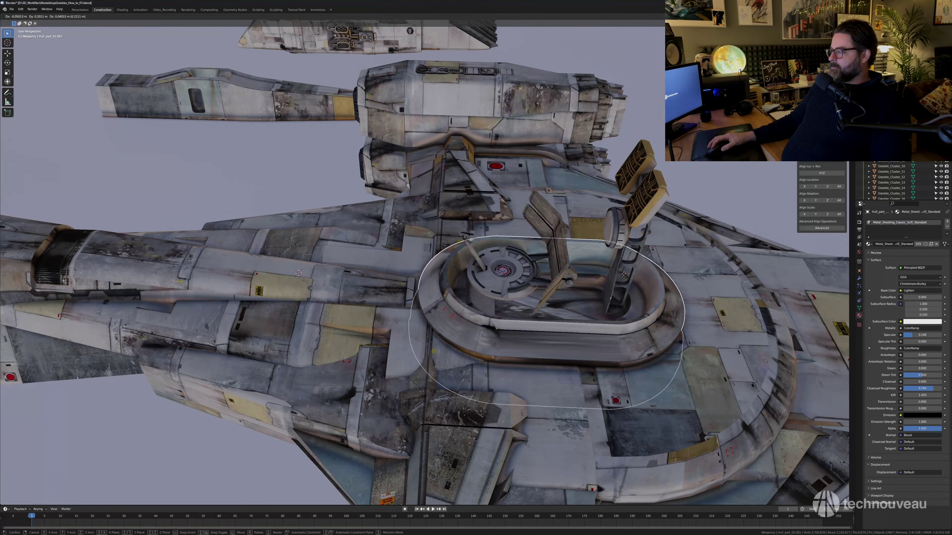
{"action": "key", "text": "g"}
{"action": "key", "text": "y"}
{"action": "left_click", "coordinate": [631, 267]}
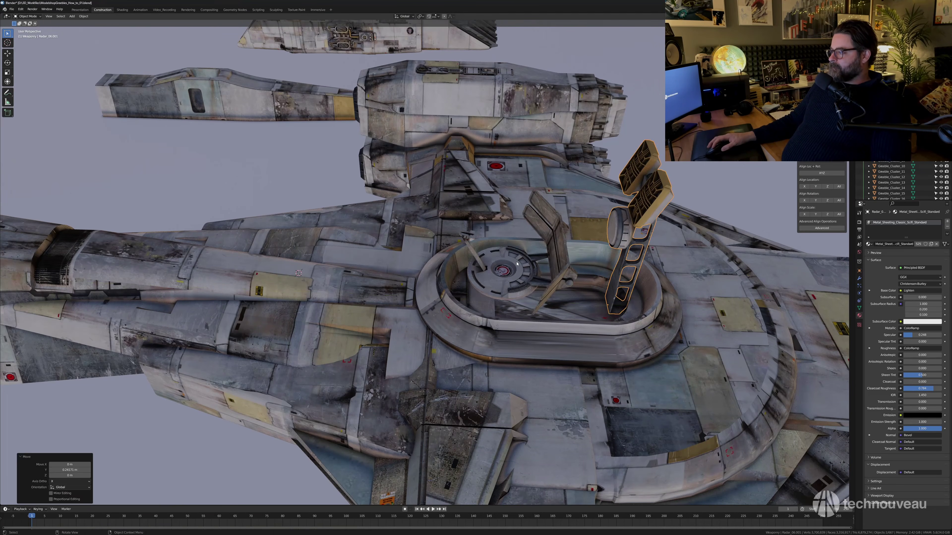
Rotate the winged dish radar about Z inside the oval ring.
{"action": "left_click", "coordinate": [544, 299]}
{"action": "key", "text": "r"}
{"action": "key", "text": "z"}
{"action": "scroll", "coordinate": [544, 275], "scroll_direction": "down", "scroll_amount": 4}
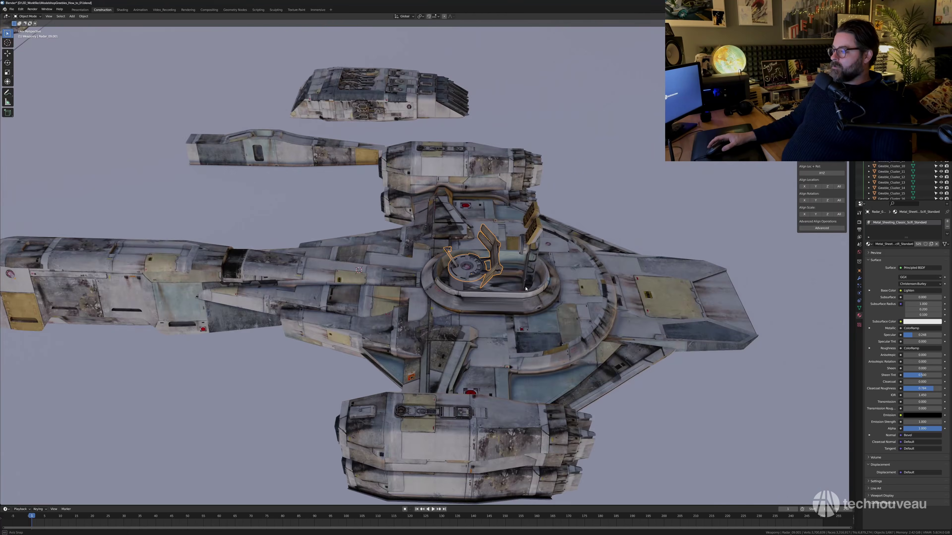
{"action": "middle_click_drag", "start_coordinate": [495, 232], "coordinate": [537, 194]}
Examine the ship with its radars and browse the kitbash part library for further details to add.
{"action": "left_click", "coordinate": [559, 67]}
{"action": "scroll", "coordinate": [559, 66], "scroll_direction": "down", "scroll_amount": 2}
{"action": "middle_click_drag", "start_coordinate": [469, 324], "coordinate": [529, 295]}
{"action": "scroll", "coordinate": [468, 329], "scroll_direction": "down", "scroll_amount": 3}
{"action": "left_click", "coordinate": [403, 342]}
{"action": "middle_click_drag", "start_coordinate": [403, 342], "coordinate": [485, 266]}
{"action": "scroll", "coordinate": [435, 379], "scroll_direction": "down", "scroll_amount": 2}
{"action": "scroll", "coordinate": [486, 396], "scroll_direction": "down", "scroll_amount": 1}
{"action": "middle_click_drag", "start_coordinate": [486, 396], "coordinate": [274, 163], "text": "shift"}
{"action": "scroll", "coordinate": [483, 375], "scroll_direction": "down", "scroll_amount": 1}
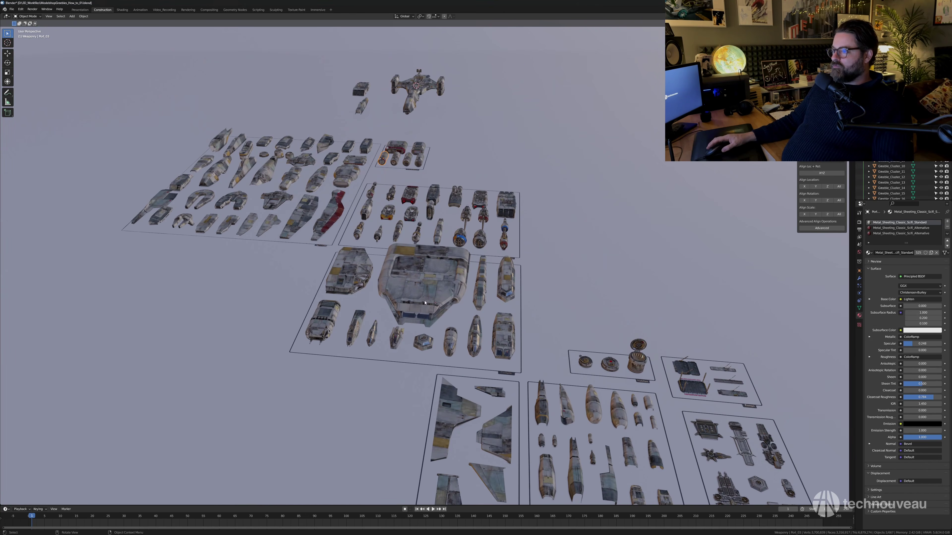
Duplicate the wide faceted cockpit and the small glazed canopy from the cockpit group and snap the copies to the 3D cursor.
{"action": "scroll", "coordinate": [425, 303], "scroll_direction": "up", "scroll_amount": 3}
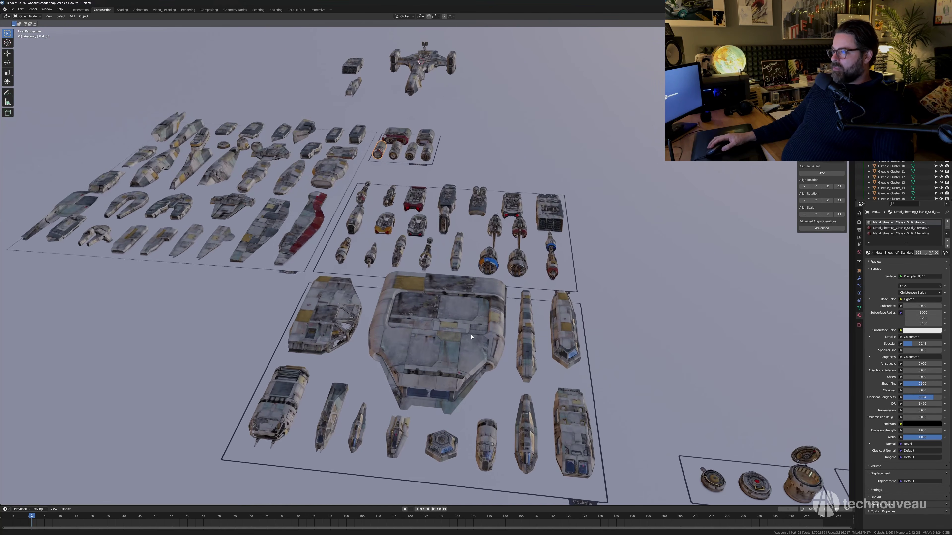
{"action": "middle_click_drag", "start_coordinate": [471, 336], "coordinate": [484, 320]}
{"action": "left_click", "coordinate": [518, 319]}
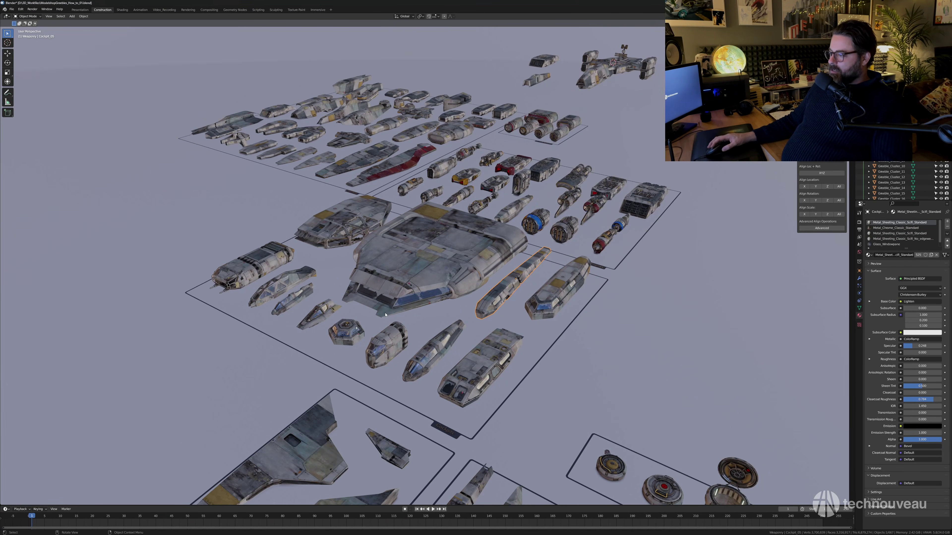
{"action": "scroll", "coordinate": [415, 319], "scroll_direction": "up", "scroll_amount": 2}
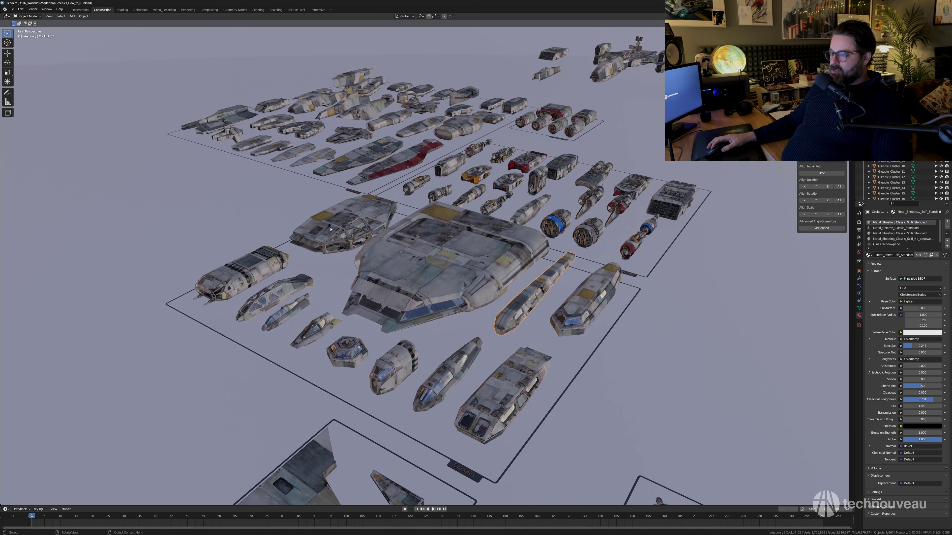
{"action": "left_click", "coordinate": [330, 229]}
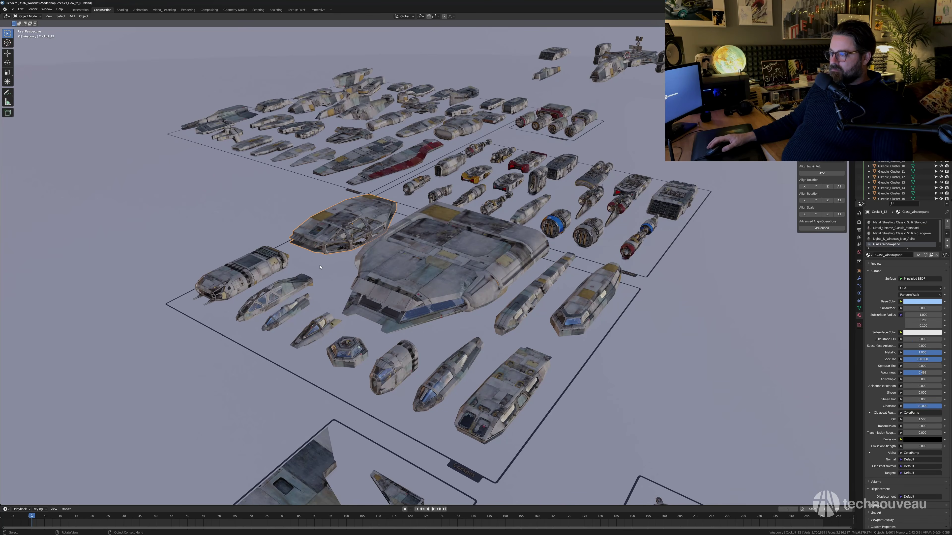
{"action": "left_click", "coordinate": [291, 290], "text": "shift"}
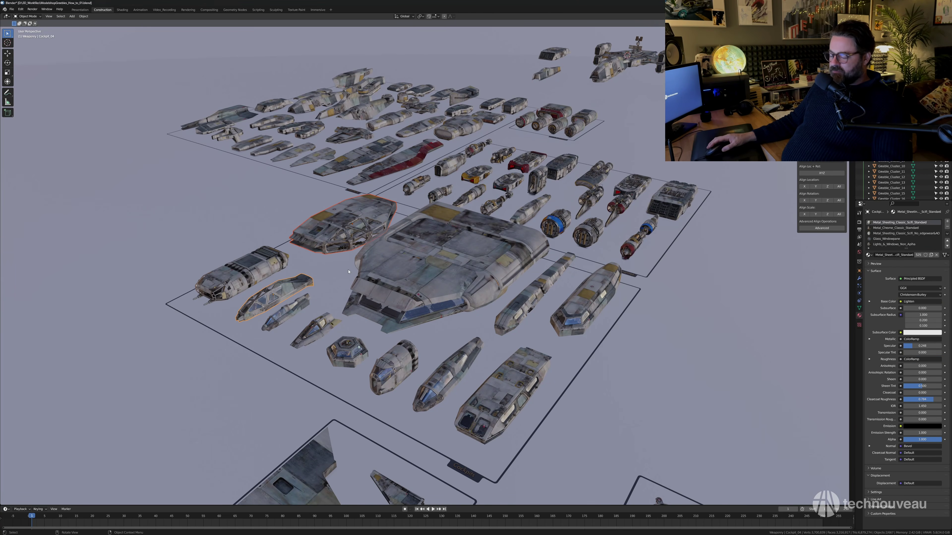
{"action": "middle_click_drag", "start_coordinate": [348, 271], "coordinate": [336, 277]}
{"action": "key", "text": "shift+d"}
{"action": "key", "text": "shift+y"}
{"action": "left_click", "coordinate": [376, 251]}
{"action": "key", "text": "shift+s"}
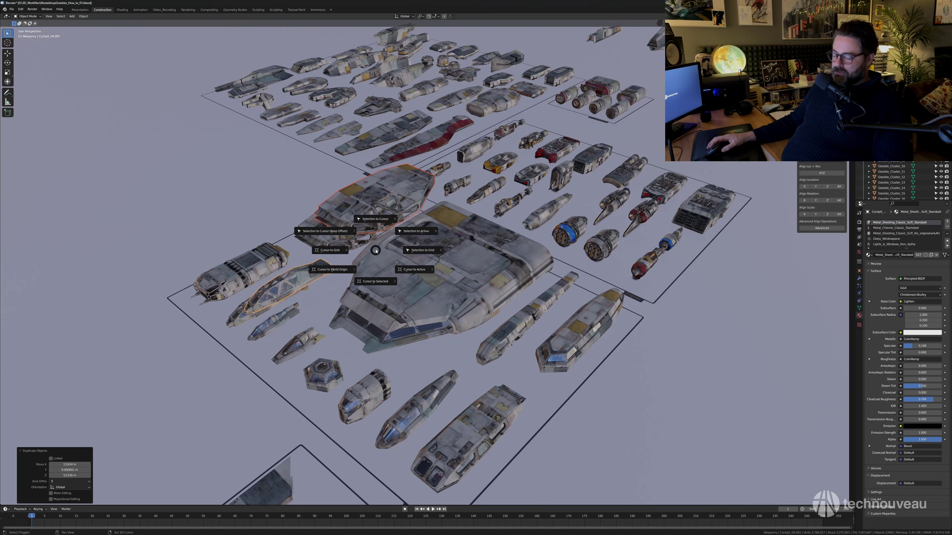
{"action": "left_click", "coordinate": [377, 221]}
Move the two cockpit copies along X to one side of the assembled ship.
{"action": "key", "text": "KP_Decimal"}
{"action": "scroll", "coordinate": [482, 294], "scroll_direction": "down", "scroll_amount": 4}
{"action": "middle_click_drag", "start_coordinate": [489, 291], "coordinate": [482, 297]}
{"action": "key", "text": "g"}
{"action": "key", "text": "x"}
{"action": "left_click", "coordinate": [332, 273]}
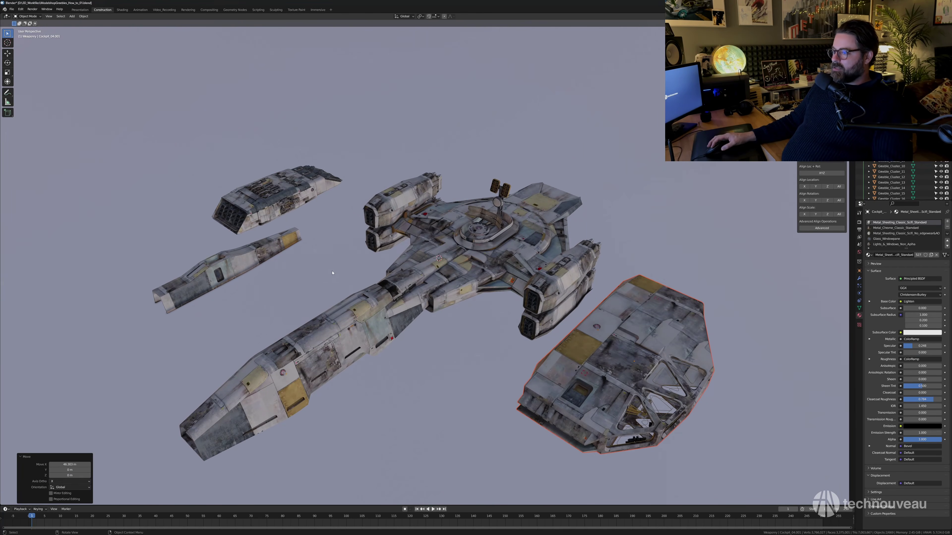
Move the spare engine block, the hull part and the wide cockpit along X clear of the ship.
{"action": "left_click", "coordinate": [274, 255]}
{"action": "key", "text": "g"}
{"action": "key", "text": "x"}
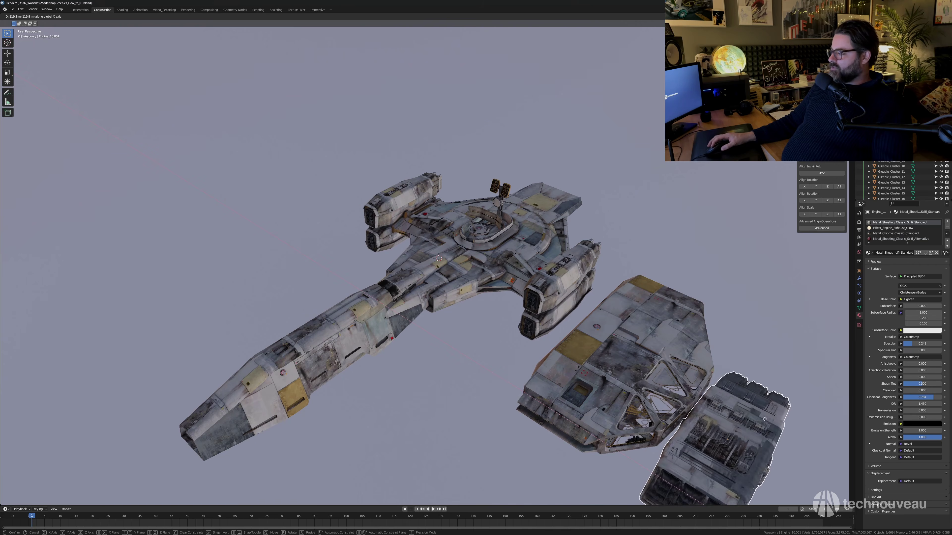
{"action": "left_click", "coordinate": [838, 445]}
{"action": "left_click", "coordinate": [589, 339]}
{"action": "key", "text": "g"}
{"action": "key", "text": "x"}
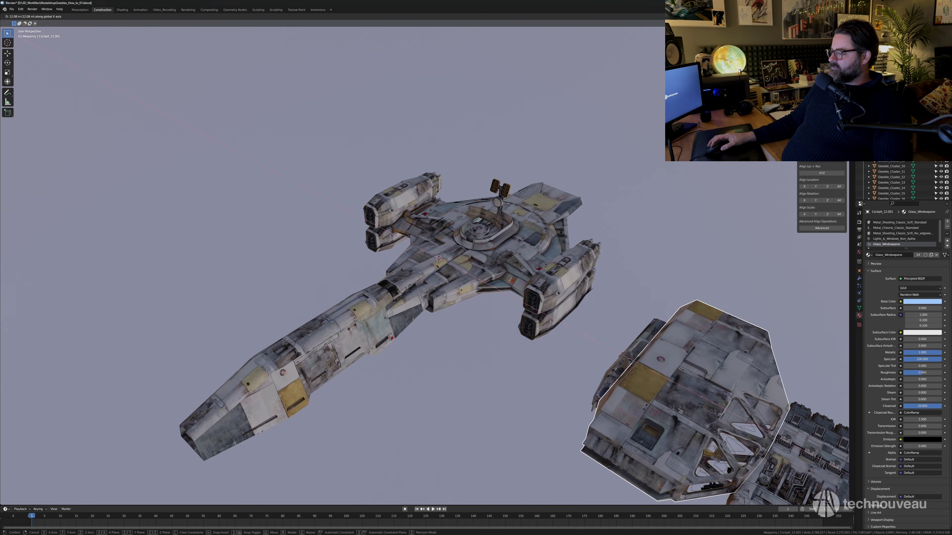
{"action": "left_click", "coordinate": [636, 349]}
Move the small glazed canopy along X onto the ship's centreline and along Y toward its nose.
{"action": "left_click", "coordinate": [636, 349]}
{"action": "key", "text": "g"}
{"action": "key", "text": "x"}
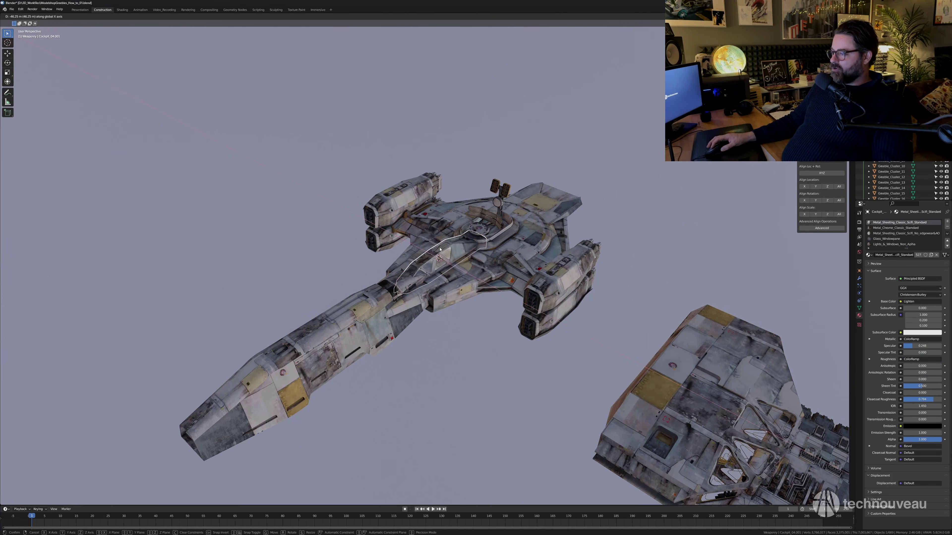
{"action": "left_click", "coordinate": [439, 249]}
{"action": "middle_click_drag", "start_coordinate": [440, 249], "coordinate": [401, 238]}
{"action": "key", "text": "g"}
{"action": "key", "text": "y"}
{"action": "left_click", "coordinate": [240, 239]}
Adjust the canopy's position along Z and Y so it sits on top of the ship's nose section.
{"action": "scroll", "coordinate": [447, 258], "scroll_direction": "up", "scroll_amount": 1}
{"action": "middle_click_drag", "start_coordinate": [240, 238], "coordinate": [521, 303], "text": "shift"}
{"action": "key", "text": "g"}
{"action": "key", "text": "z"}
{"action": "left_click", "coordinate": [547, 269]}
{"action": "key", "text": "g"}
{"action": "key", "text": "y"}
{"action": "key", "text": "g"}
{"action": "key", "text": "z"}
{"action": "left_click", "coordinate": [546, 263]}
{"action": "key", "text": "g"}
{"action": "key", "text": "y"}
{"action": "left_click", "coordinate": [398, 305]}
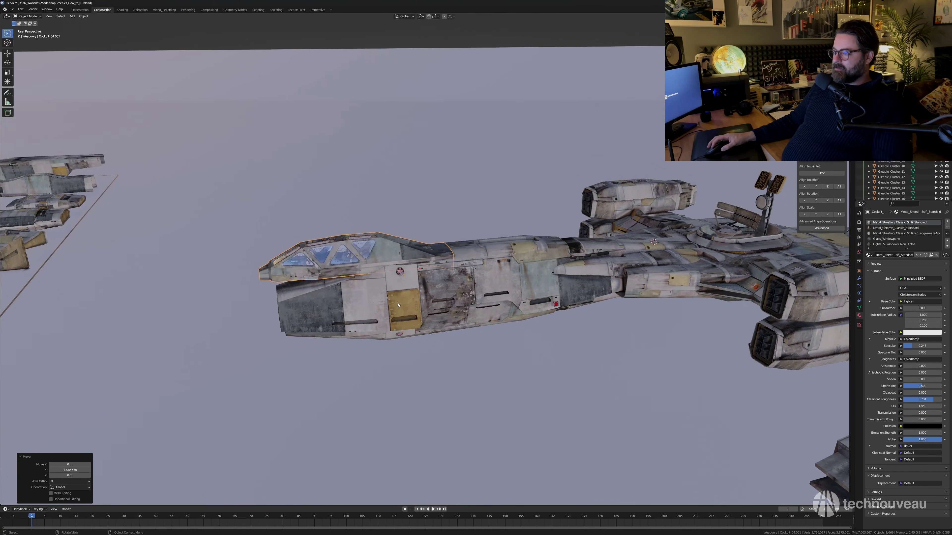
Scale the canopy to fit the nose and adjust its height along Z.
{"action": "middle_click_drag", "start_coordinate": [399, 305], "coordinate": [396, 244]}
{"action": "key", "text": "s"}
{"action": "left_click", "coordinate": [428, 306]}
{"action": "left_click", "coordinate": [437, 292]}
{"action": "left_click", "coordinate": [398, 271]}
{"action": "key", "text": "g"}
{"action": "key", "text": "z"}
{"action": "left_click", "coordinate": [430, 273]}
{"action": "left_click", "coordinate": [468, 280]}
{"action": "key", "text": "s"}
{"action": "left_click", "coordinate": [452, 277]}
In Edit Mode, select the canopy's rear end vertices and move and rotate them to meet the fuselage surface.
{"action": "key", "text": "Tab"}
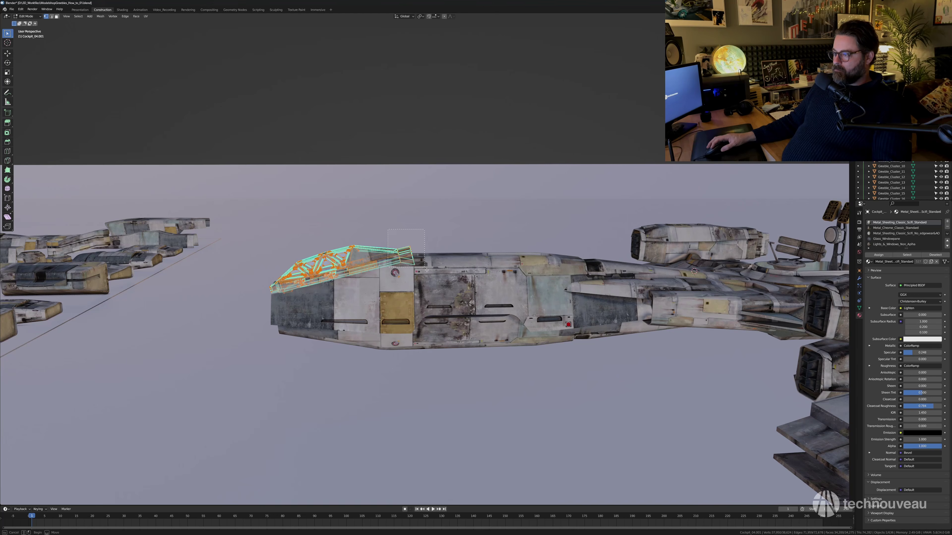
{"action": "key", "text": "g"}
{"action": "key", "text": "z"}
{"action": "middle_click_drag", "start_coordinate": [438, 275], "coordinate": [494, 287]}
{"action": "left_click", "coordinate": [450, 275]}
{"action": "key", "text": "g"}
{"action": "key", "text": "y"}
{"action": "key", "text": "r"}
{"action": "key", "text": "x"}
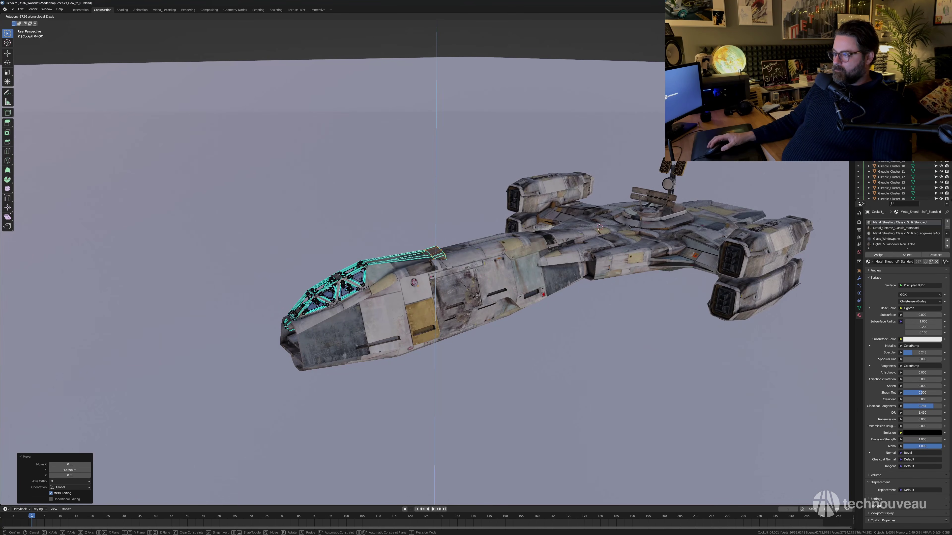
{"action": "left_click", "coordinate": [481, 312]}
Move the canopy's rear vertices along Y and return to Object Mode.
{"action": "middle_click_drag", "start_coordinate": [480, 312], "coordinate": [317, 299]}
{"action": "left_click", "coordinate": [456, 292]}
{"action": "key", "text": "g"}
{"action": "key", "text": "y"}
{"action": "key", "text": "Tab"}
{"action": "left_click", "coordinate": [444, 134]}
{"action": "scroll", "coordinate": [444, 134], "scroll_direction": "down", "scroll_amount": 2}
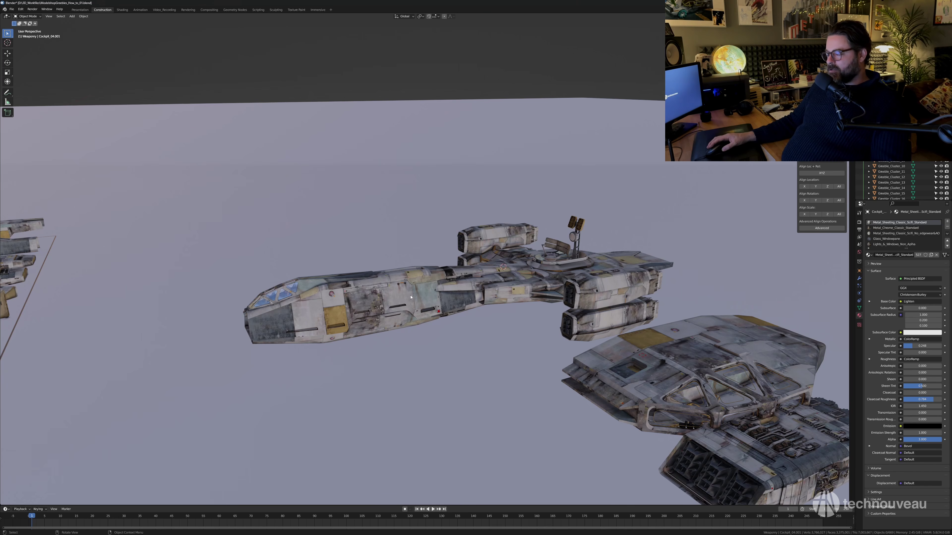
Duplicate the complete ship along X and delete the glazed canopy from the copy.
{"action": "middle_click_drag", "start_coordinate": [411, 297], "coordinate": [494, 289]}
{"action": "left_click_drag", "start_coordinate": [326, 164], "coordinate": [398, 226]}
{"action": "middle_click_drag", "start_coordinate": [525, 332], "coordinate": [542, 340], "text": "shift"}
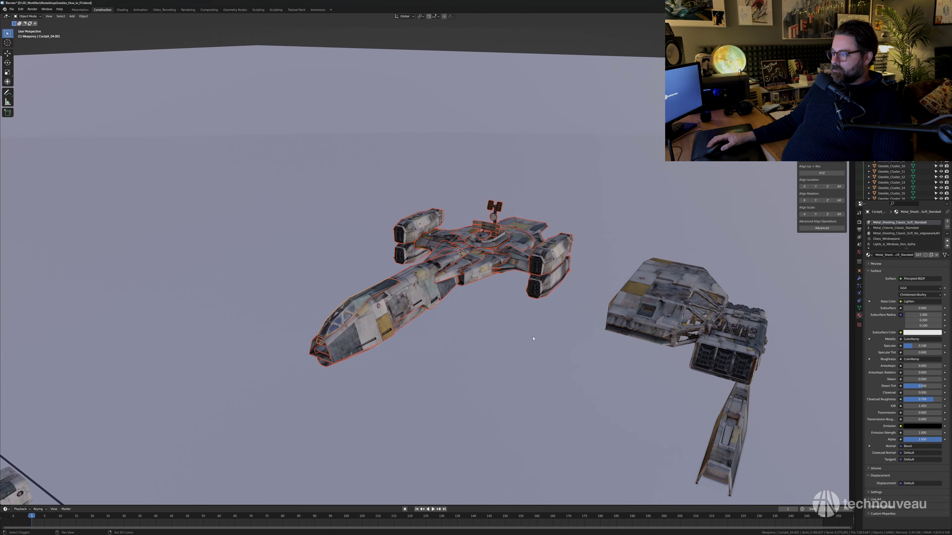
{"action": "key", "text": "shift+d"}
{"action": "key", "text": "x"}
{"action": "left_click", "coordinate": [156, 240]}
{"action": "key", "text": "Delete"}
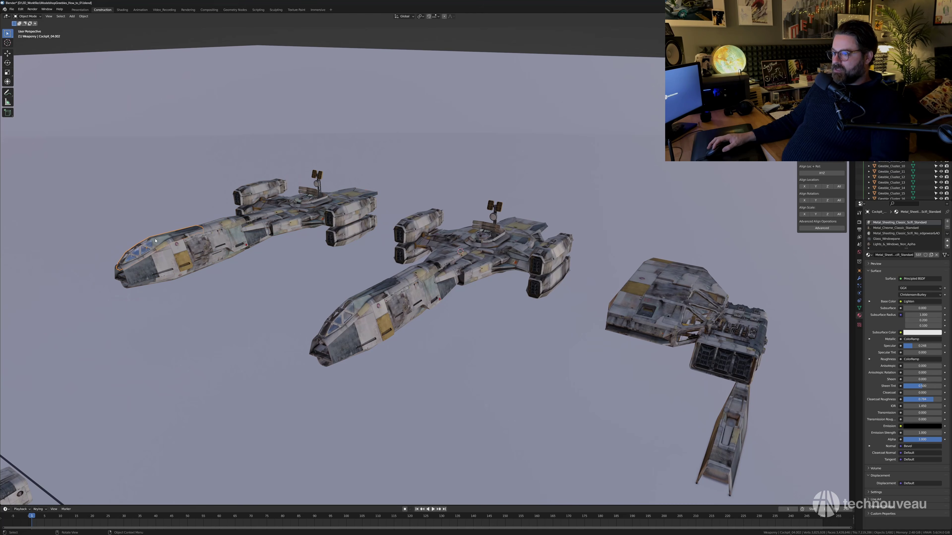
Move the wide faceted cockpit along X over to the copied ship.
{"action": "left_click", "coordinate": [647, 318]}
{"action": "key", "text": "g"}
{"action": "key", "text": "x"}
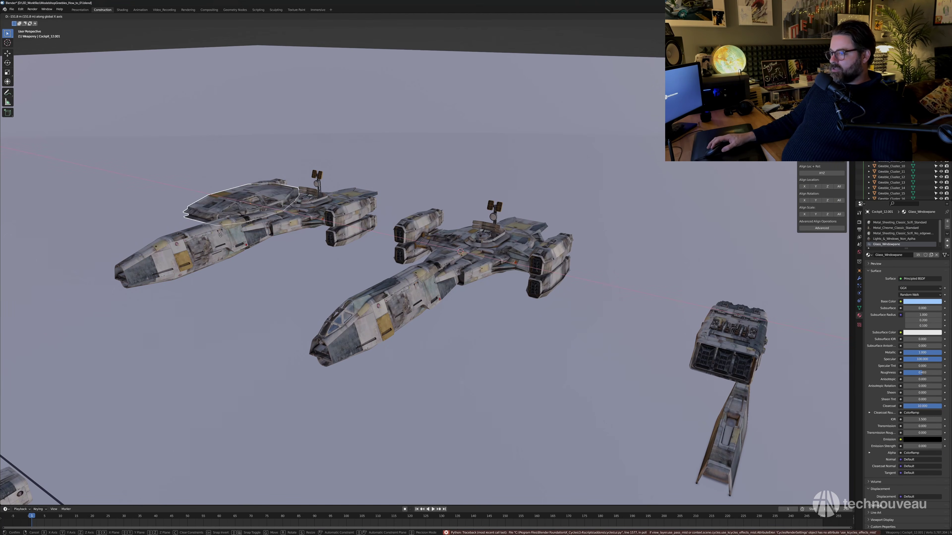
{"action": "left_click", "coordinate": [215, 187]}
{"action": "scroll", "coordinate": [210, 182], "scroll_direction": "up", "scroll_amount": 6}
{"action": "scroll", "coordinate": [371, 321], "scroll_direction": "down", "scroll_amount": 4}
Scale the wide cockpit down and position it along X and Z on the hull in front of the round turret.
{"action": "key", "text": "s"}
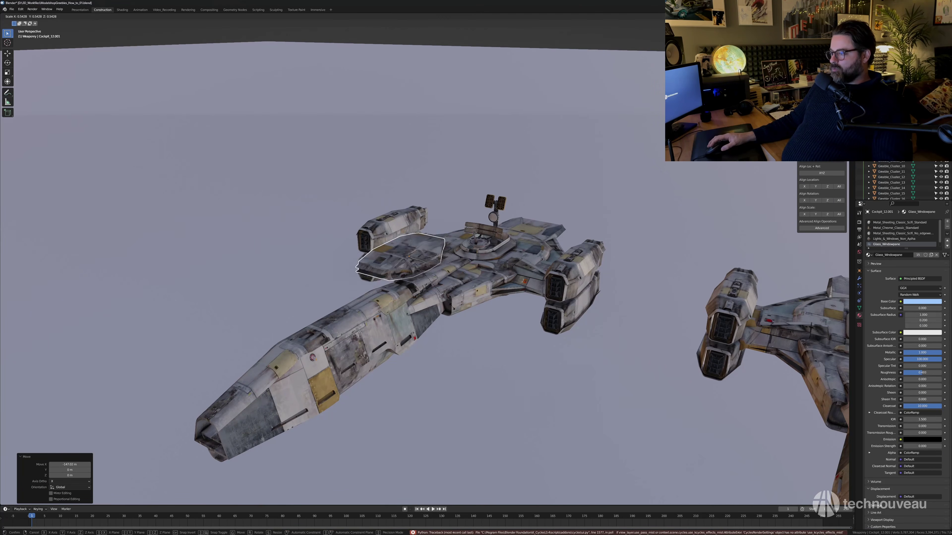
{"action": "left_click", "coordinate": [442, 286]}
{"action": "key", "text": "g"}
{"action": "key", "text": "z"}
{"action": "key", "text": "x"}
{"action": "left_click", "coordinate": [491, 316]}
{"action": "key", "text": "s"}
{"action": "middle_click_drag", "start_coordinate": [491, 315], "coordinate": [456, 305]}
{"action": "left_click", "coordinate": [479, 296]}
{"action": "key", "text": "g"}
{"action": "key", "text": "z"}
{"action": "left_click", "coordinate": [427, 308]}
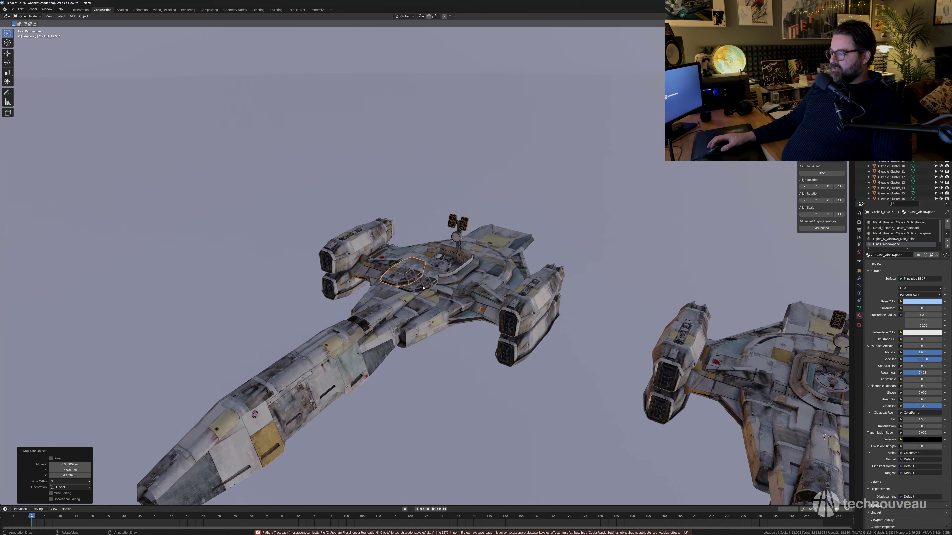
Duplicate the wide cockpit on the second ship and mirror the copy.
{"action": "scroll", "coordinate": [434, 300], "scroll_direction": "up", "scroll_amount": 2}
{"action": "key", "text": "ctrl+z"}
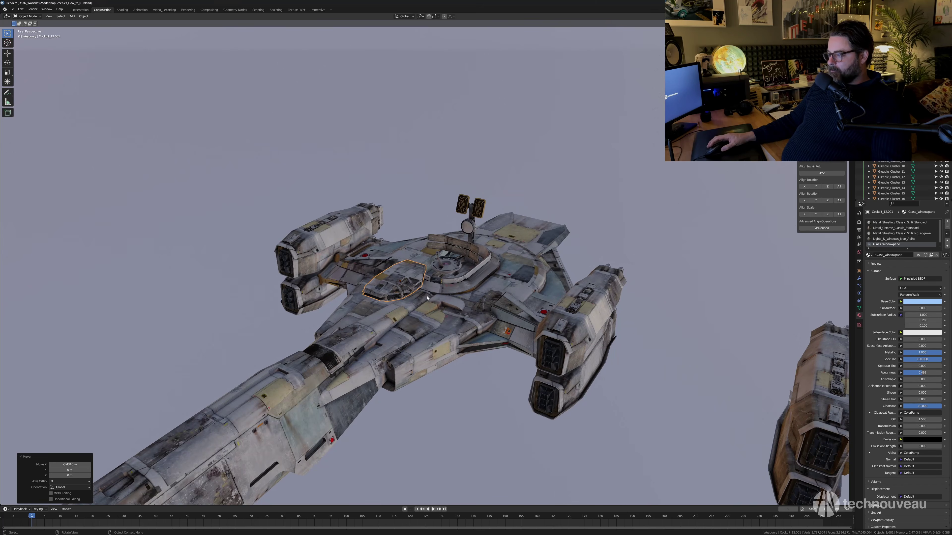
{"action": "middle_click_drag", "start_coordinate": [427, 299], "coordinate": [435, 300]}
{"action": "key", "text": "g"}
{"action": "key", "text": "x"}
{"action": "right_click", "coordinate": [371, 287]}
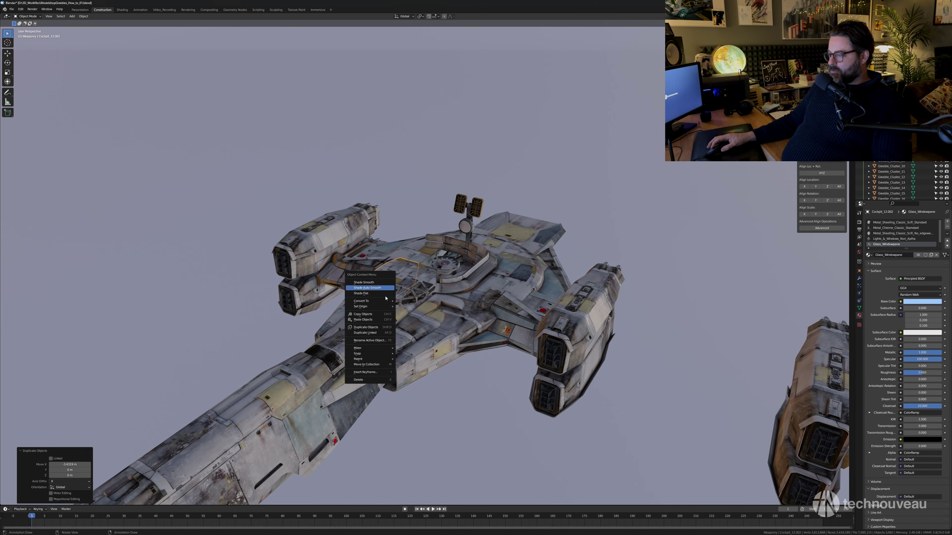
{"action": "mouse_move", "coordinate": [375, 348]}
{"action": "left_click", "coordinate": [410, 359]}
{"action": "middle_click_drag", "start_coordinate": [410, 359], "coordinate": [399, 202]}
Select the wide cockpit together with its mirrored copy and nudge them along X.
{"action": "left_click", "coordinate": [481, 339]}
{"action": "left_click", "coordinate": [458, 315], "text": "shift"}
{"action": "key", "text": "g"}
{"action": "key", "text": "x"}
{"action": "left_click", "coordinate": [462, 307]}
Duplicate the spare windowed hull part along X to the second ship and snap it to the 3D cursor below the cockpit.
{"action": "scroll", "coordinate": [405, 292], "scroll_direction": "down", "scroll_amount": 9}
{"action": "middle_click_drag", "start_coordinate": [394, 357], "coordinate": [513, 291], "text": "shift"}
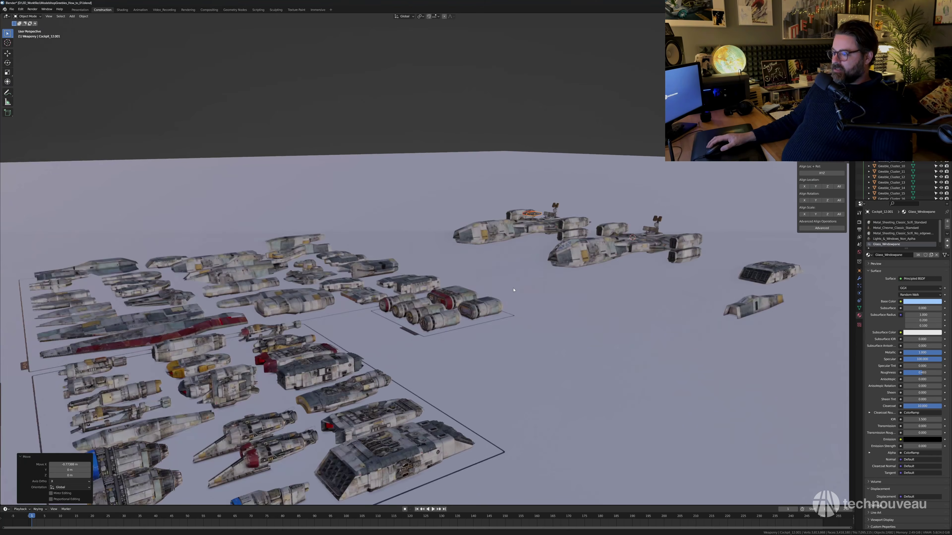
{"action": "left_click", "coordinate": [759, 307]}
{"action": "key", "text": "g"}
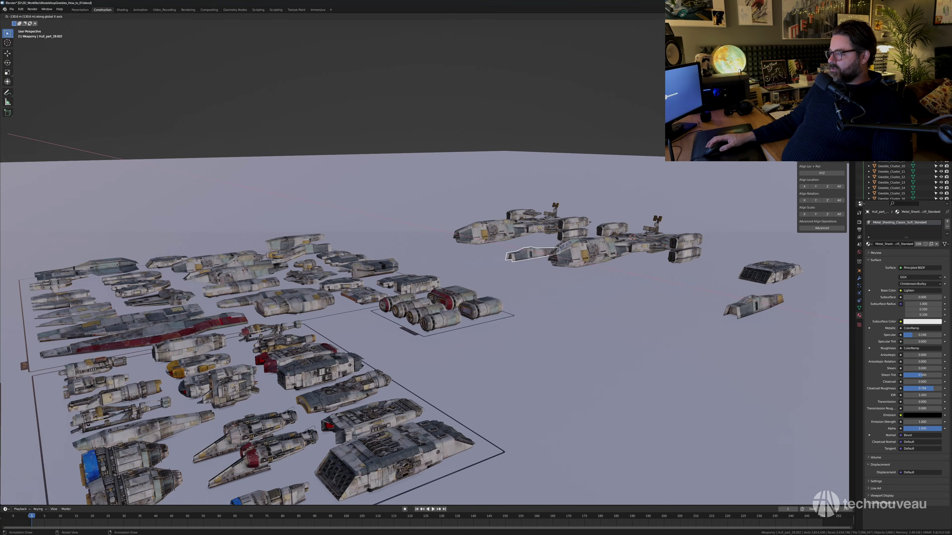
{"action": "left_click", "coordinate": [538, 230]}
{"action": "key", "text": "KP_Decimal"}
{"action": "scroll", "coordinate": [533, 234], "scroll_direction": "down", "scroll_amount": 4}
{"action": "middle_click_drag", "start_coordinate": [442, 132], "coordinate": [546, 309], "text": "shift"}
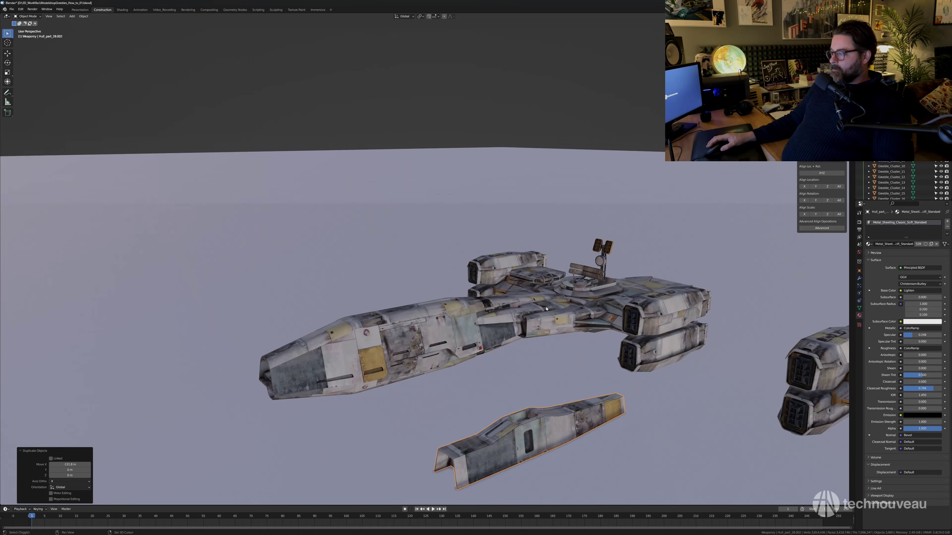
{"action": "left_click", "coordinate": [533, 266]}
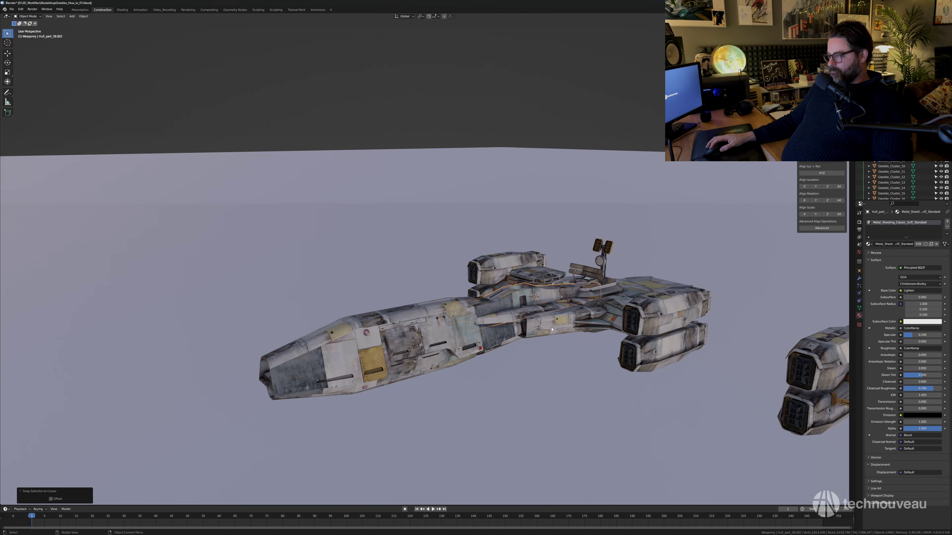
Scale the hull part to about 0.51 along Y and rotate it 90° to stand upright.
{"action": "middle_click_drag", "start_coordinate": [675, 346], "coordinate": [604, 361]}
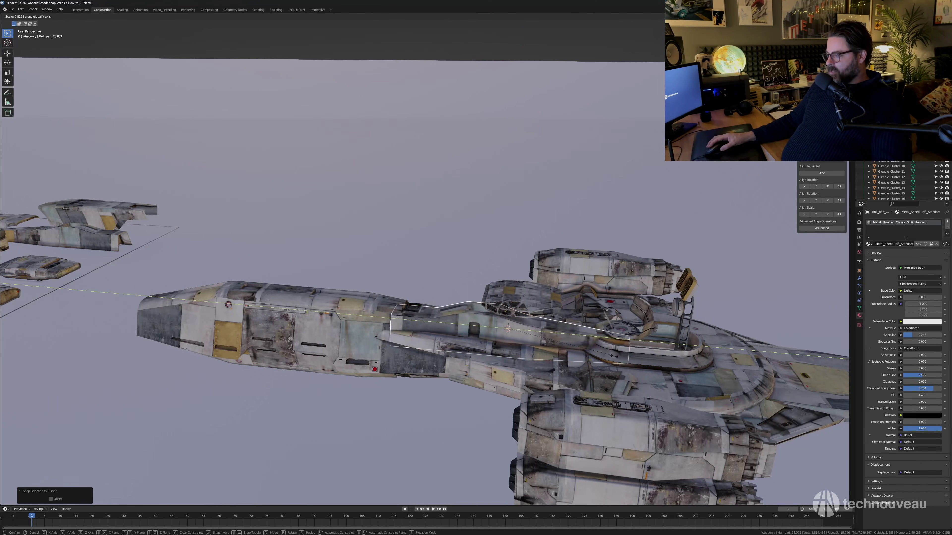
{"action": "left_click", "coordinate": [576, 354]}
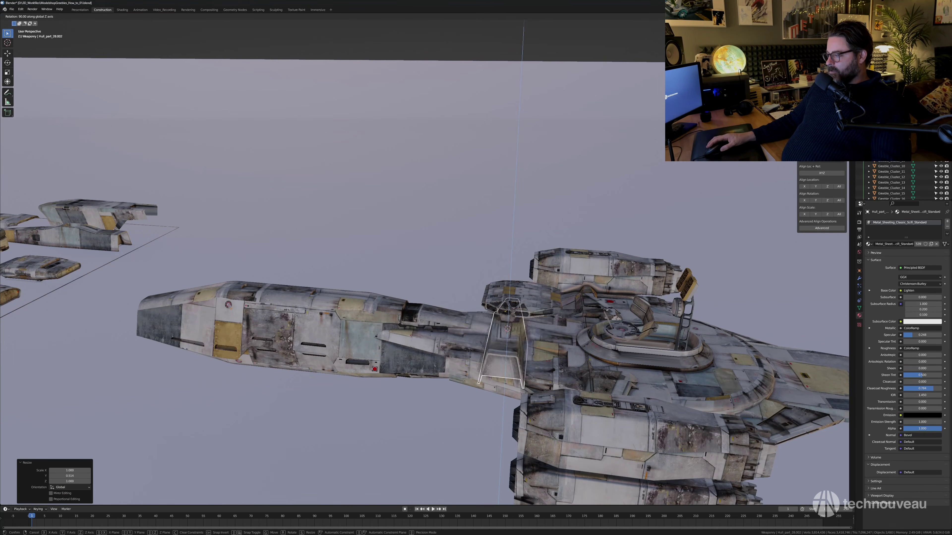
{"action": "left_click", "coordinate": [486, 322]}
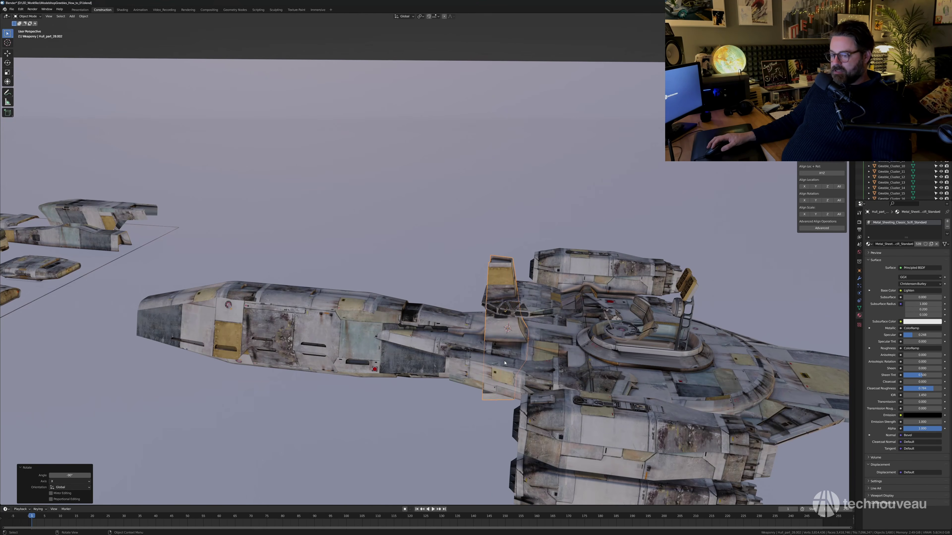
Shrink the upright hull part along Z and move it along Y under the wide cockpit.
{"action": "middle_click_drag", "start_coordinate": [504, 363], "coordinate": [511, 385]}
{"action": "left_click", "coordinate": [509, 349]}
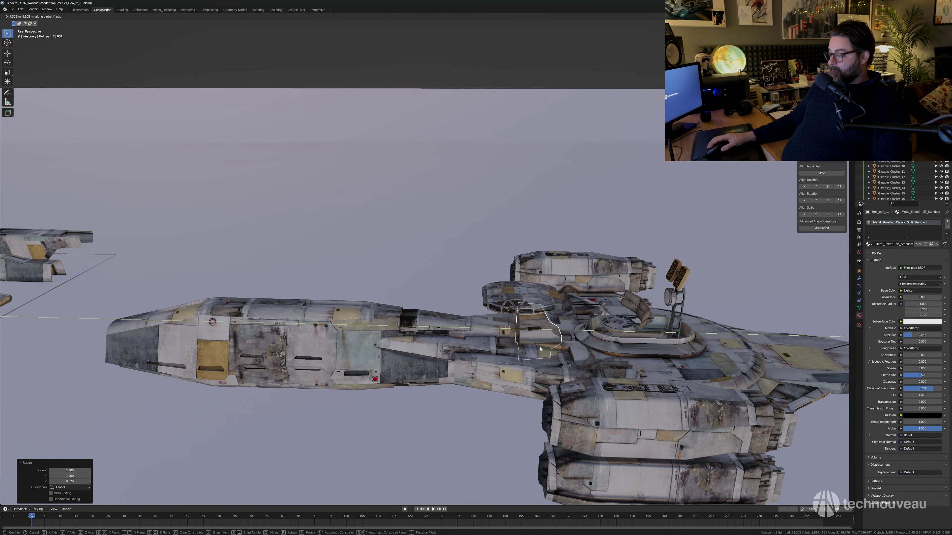
{"action": "left_click", "coordinate": [540, 348]}
Narrow the cockpit's support part along X and stretch it slightly along Y.
{"action": "middle_click_drag", "start_coordinate": [540, 349], "coordinate": [555, 296]}
{"action": "key", "text": "s"}
{"action": "key", "text": "x"}
{"action": "left_click", "coordinate": [543, 330]}
{"action": "middle_click_drag", "start_coordinate": [543, 330], "coordinate": [608, 333]}
{"action": "key", "text": "s"}
{"action": "key", "text": "y"}
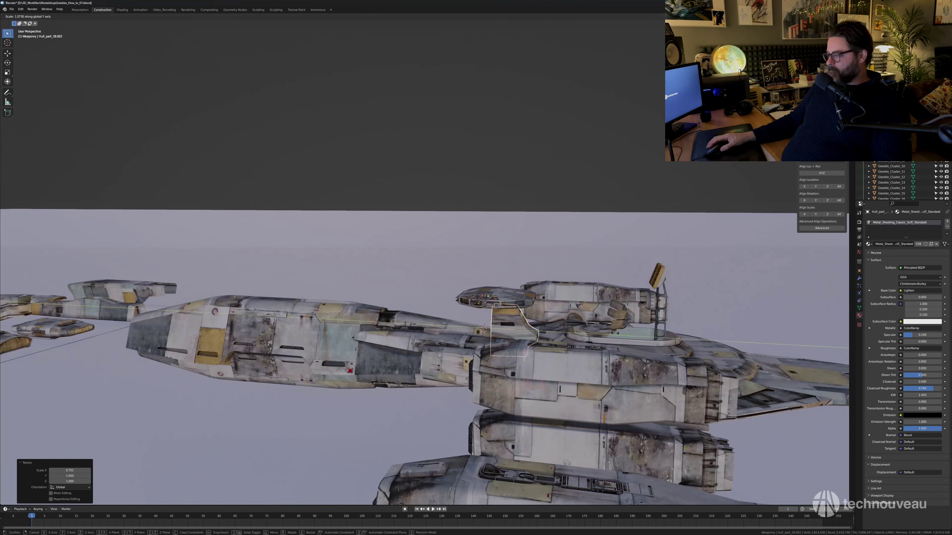
{"action": "left_click", "coordinate": [623, 335]}
Adjust the support part along Z so it connects the raised cockpit to the hull.
{"action": "mouse_move", "coordinate": [525, 375]}
{"action": "middle_mouse_down"}
{"action": "mouse_move", "coordinate": [541, 354]}
{"action": "mouse_move", "coordinate": [527, 374]}
{"action": "middle_mouse_up"}
{"action": "scroll", "coordinate": [545, 362], "scroll_direction": "up", "scroll_amount": 2}
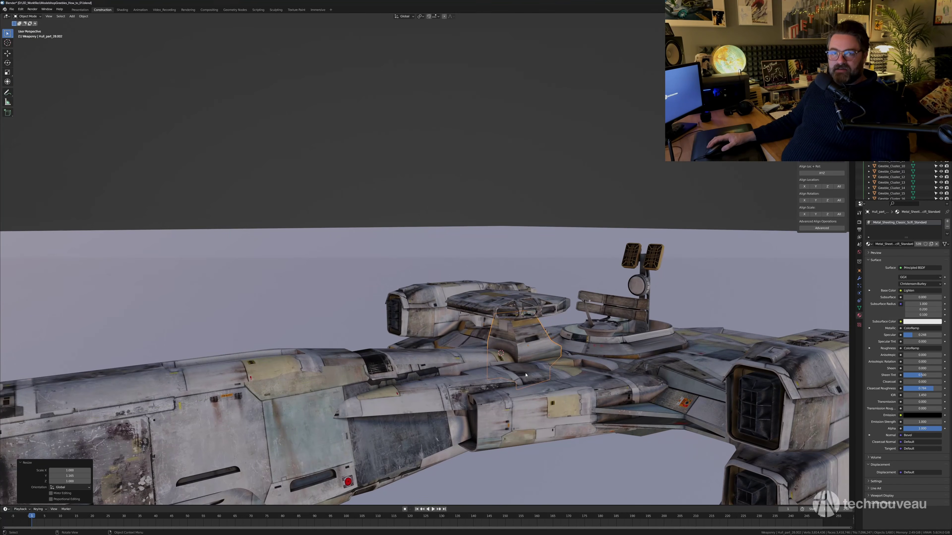
{"action": "key", "text": "z"}
{"action": "left_click", "coordinate": [530, 388]}
{"action": "middle_click_drag", "start_coordinate": [529, 388], "coordinate": [551, 388]}
{"action": "key", "text": "g"}
{"action": "key", "text": "z"}
{"action": "left_click", "coordinate": [530, 376]}
Make a linked duplicate of the cockpit support along Y and rotate it about X.
{"action": "key", "text": "alt+d"}
{"action": "key", "text": "y"}
{"action": "left_click", "coordinate": [524, 380]}
{"action": "key", "text": "r"}
{"action": "key", "text": "x"}
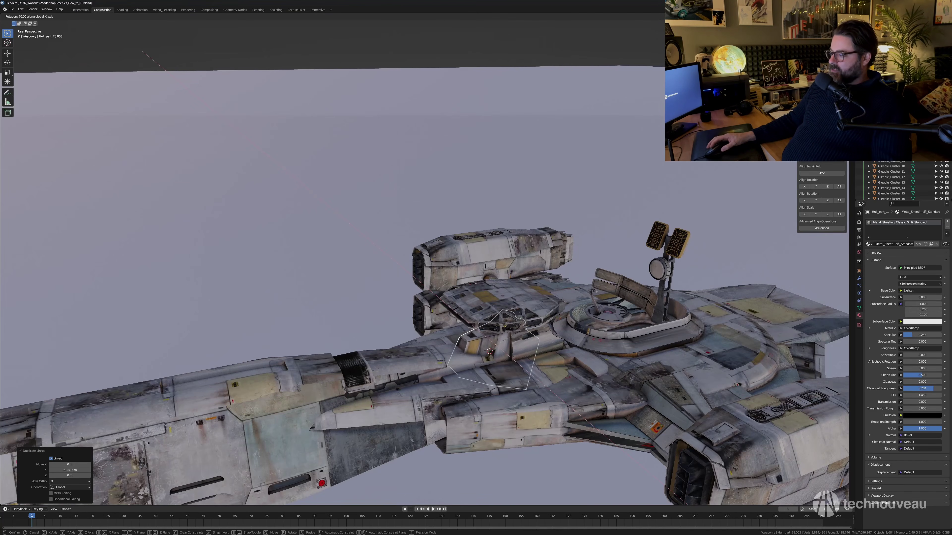
{"action": "left_click", "coordinate": [524, 313]}
Move the linked support copy along Y and stretch it along Y.
{"action": "key", "text": "g"}
{"action": "key", "text": "y"}
{"action": "middle_click_drag", "start_coordinate": [524, 314], "coordinate": [660, 340]}
{"action": "left_click", "coordinate": [490, 323]}
{"action": "key", "text": "s"}
{"action": "key", "text": "y"}
{"action": "left_click", "coordinate": [527, 330]}
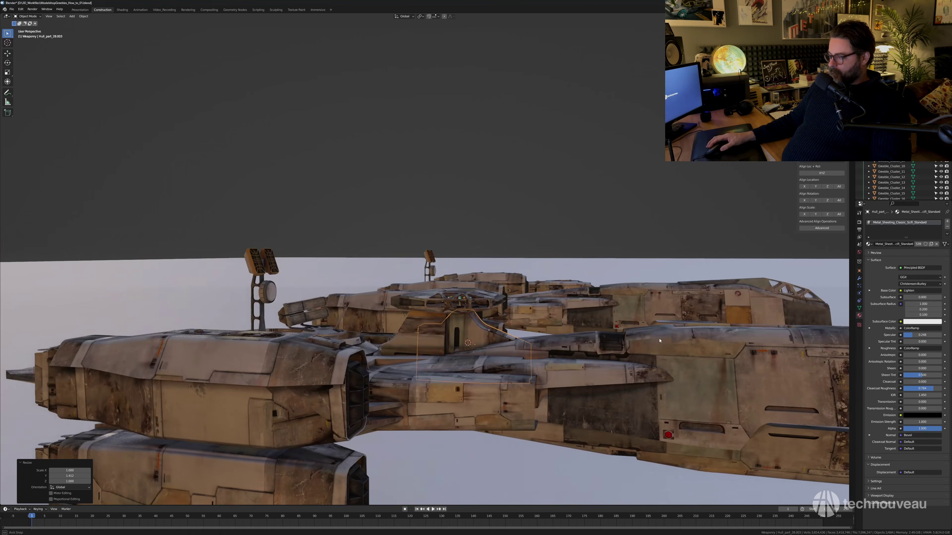
Refit the linked support copy behind the cockpit by scaling it along Y and X and shifting it along Y.
{"action": "key", "text": "s"}
{"action": "key", "text": "y"}
{"action": "left_click", "coordinate": [772, 366]}
{"action": "middle_click_drag", "start_coordinate": [772, 366], "coordinate": [535, 370]}
{"action": "key", "text": "g"}
{"action": "key", "text": "y"}
{"action": "left_click", "coordinate": [533, 367]}
{"action": "key", "text": "s"}
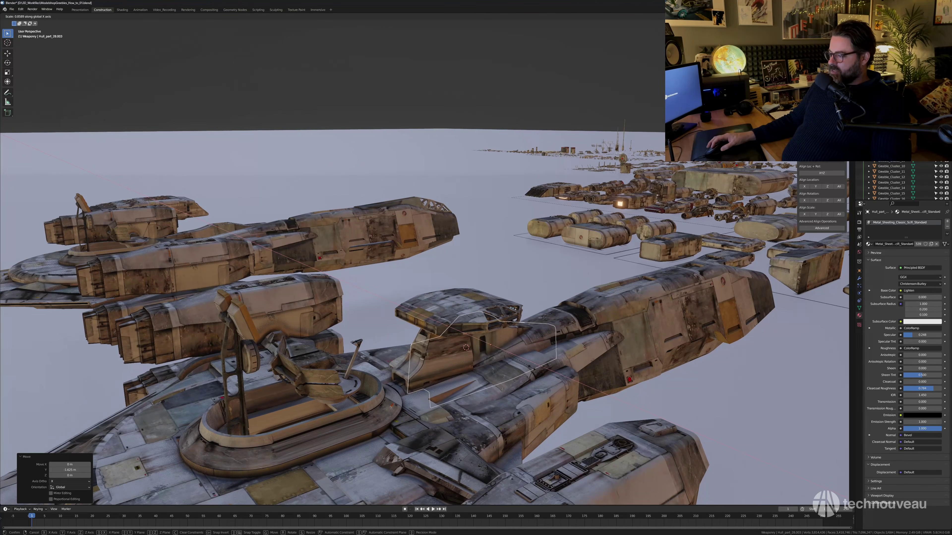
{"action": "left_click", "coordinate": [532, 368]}
Shorten the rear support copy along Y and move it slightly along Y against the front support.
{"action": "middle_click_drag", "start_coordinate": [532, 368], "coordinate": [462, 352]}
{"action": "left_click", "coordinate": [448, 324]}
{"action": "key", "text": "s"}
{"action": "key", "text": "y"}
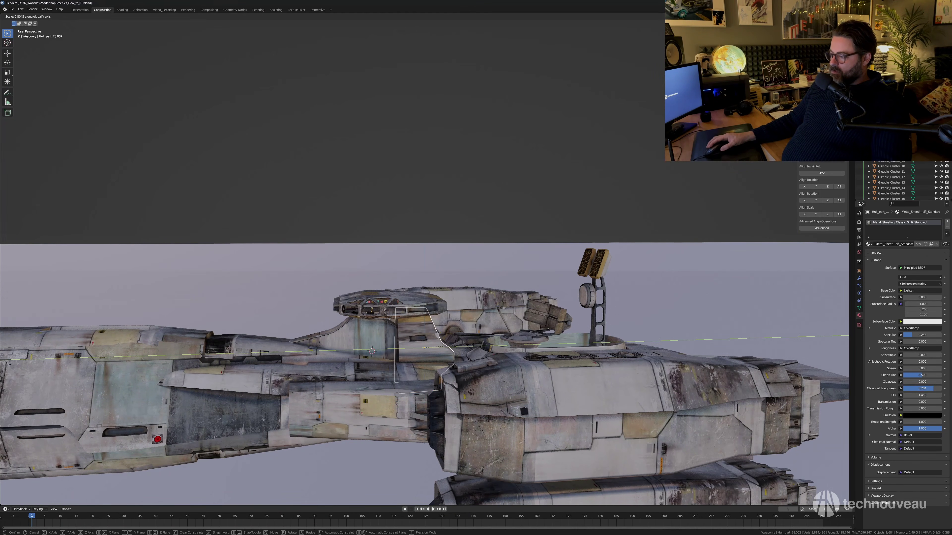
{"action": "left_click", "coordinate": [431, 347]}
{"action": "key", "text": "shift+d"}
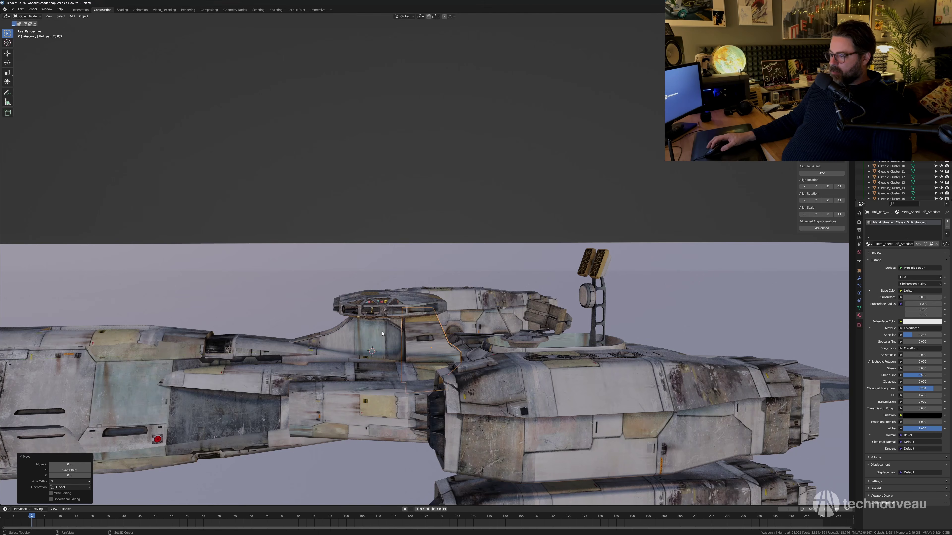
{"action": "key", "text": "y"}
Stretch the front cockpit support part along Y.
{"action": "left_click", "coordinate": [380, 332]}
{"action": "key", "text": "s"}
{"action": "key", "text": "y"}
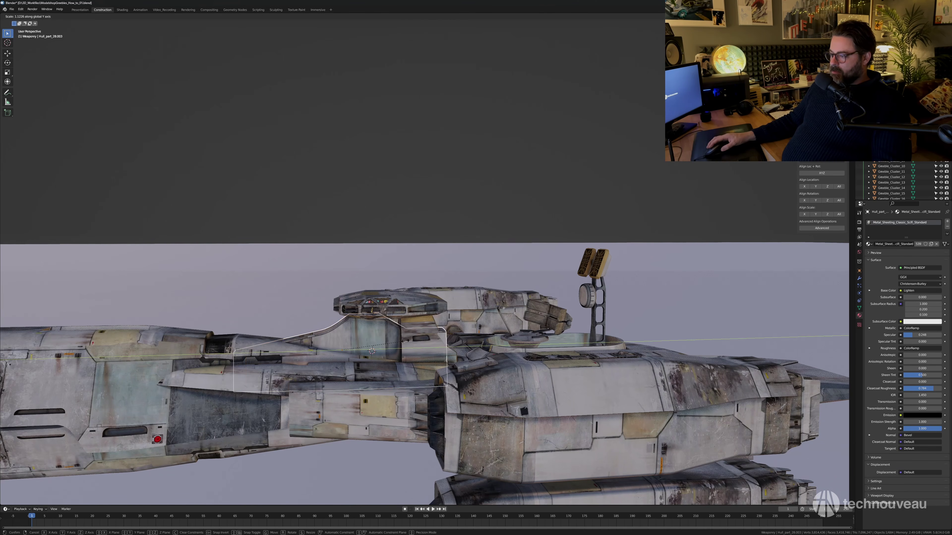
{"action": "left_click", "coordinate": [409, 343]}
In Edit Mode, flatten the support's rear-end vertices along Y and move them forward along Y to shorten the part.
{"action": "key", "text": "Tab"}
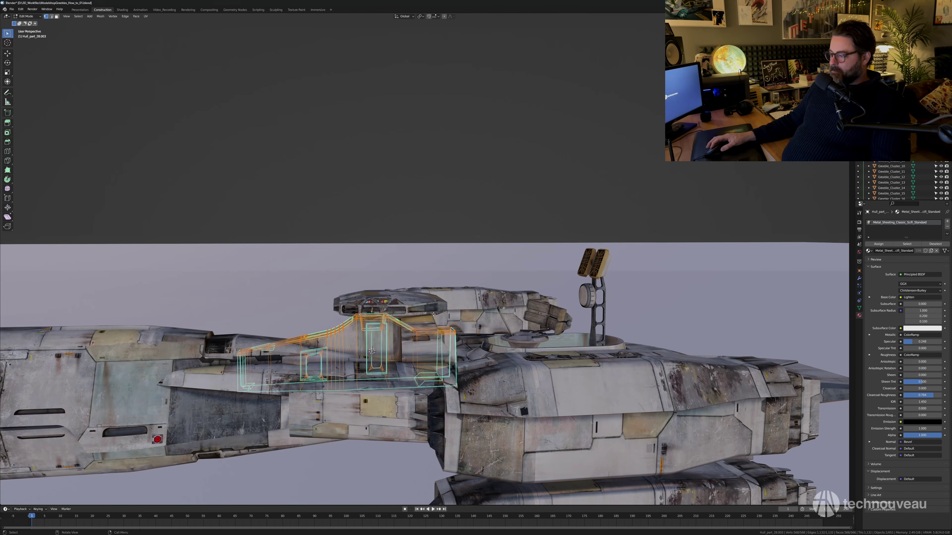
{"action": "left_click_drag", "start_coordinate": [431, 328], "coordinate": [472, 398]}
{"action": "key", "text": "alt+z"}
{"action": "middle_click_drag", "start_coordinate": [498, 392], "coordinate": [487, 403]}
{"action": "key", "text": "s"}
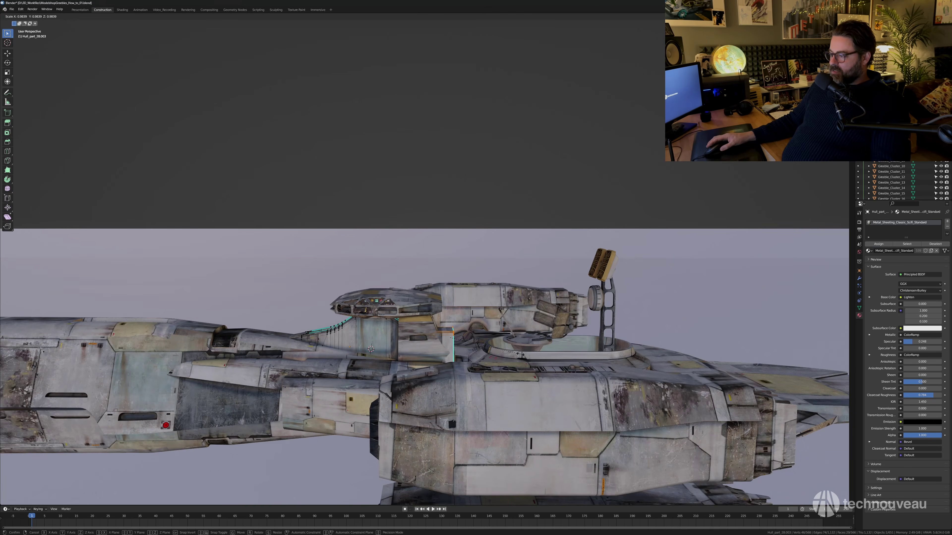
{"action": "key", "text": "y"}
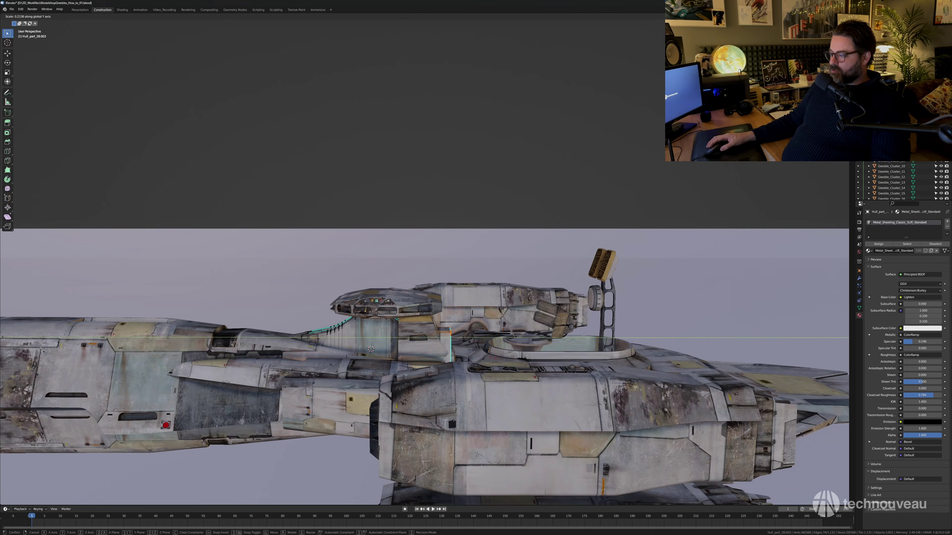
{"action": "left_click", "coordinate": [447, 339]}
{"action": "key", "text": "g"}
{"action": "key", "text": "y"}
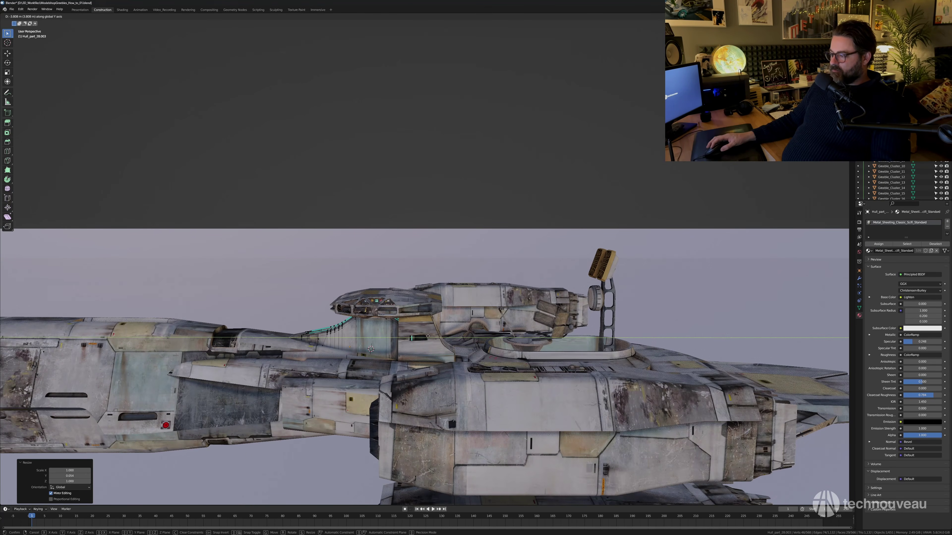
{"action": "left_click", "coordinate": [443, 338]}
{"action": "key", "text": "Tab"}
{"action": "left_click", "coordinate": [469, 213]}
Rescale the rear support piece under the raised cockpit along X.
{"action": "scroll", "coordinate": [469, 212], "scroll_direction": "down", "scroll_amount": 3}
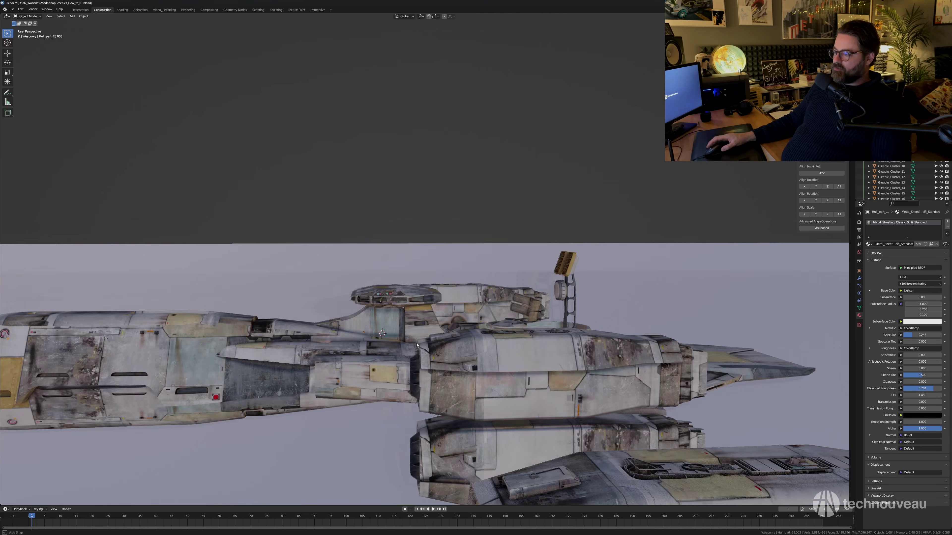
{"action": "mouse_move", "coordinate": [405, 356]}
{"action": "middle_mouse_down"}
{"action": "mouse_move", "coordinate": [436, 343]}
{"action": "mouse_move", "coordinate": [422, 337]}
{"action": "mouse_move", "coordinate": [449, 338]}
{"action": "mouse_move", "coordinate": [478, 359]}
{"action": "mouse_move", "coordinate": [411, 354]}
{"action": "middle_mouse_up"}
{"action": "left_click", "coordinate": [431, 327]}
{"action": "key", "text": "s"}
{"action": "key", "text": "x"}
{"action": "left_click", "coordinate": [467, 352]}
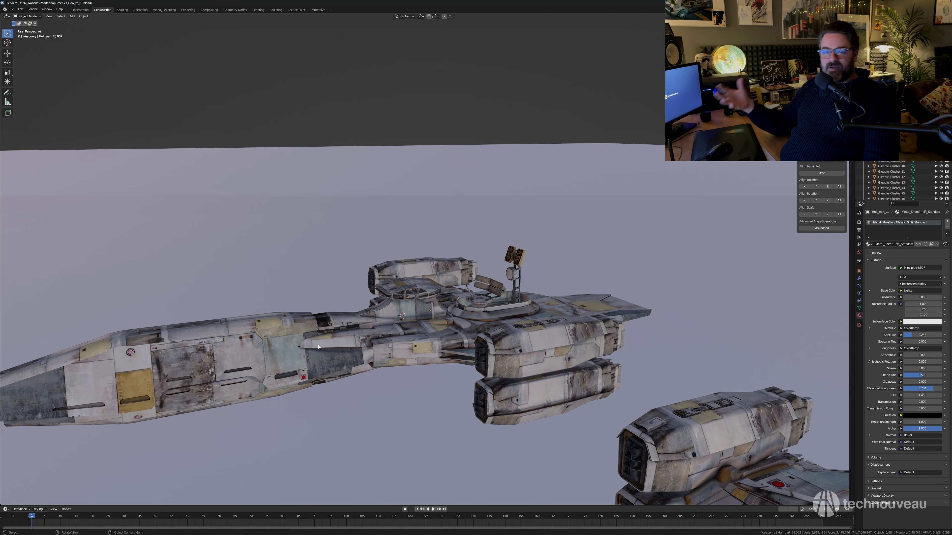
Compare the raised-cockpit ship with the nose-cockpit ship from several angles.
{"action": "middle_click_drag", "start_coordinate": [318, 347], "coordinate": [524, 329]}
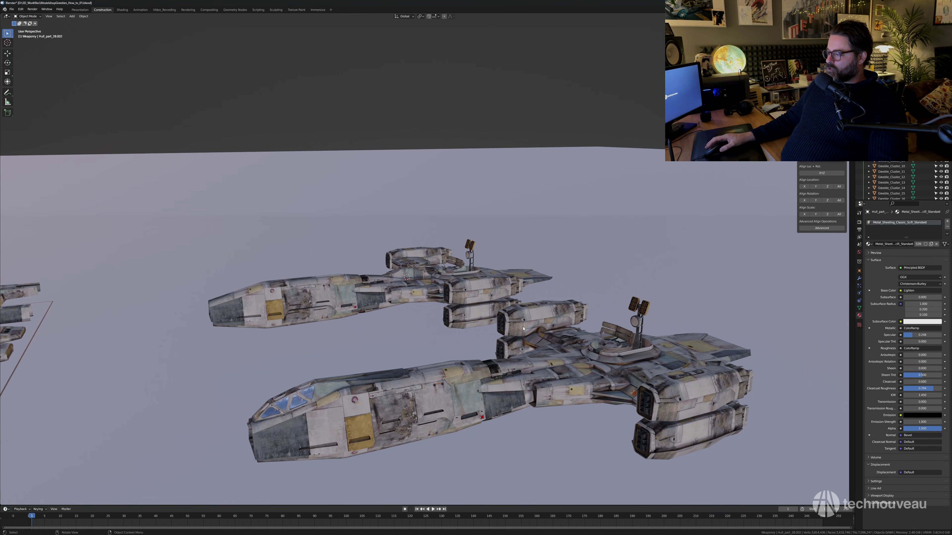
{"action": "left_click", "coordinate": [468, 367]}
{"action": "middle_click_drag", "start_coordinate": [468, 367], "coordinate": [511, 376]}
{"action": "left_click", "coordinate": [508, 251]}
{"action": "middle_click_drag", "start_coordinate": [416, 354], "coordinate": [465, 357]}
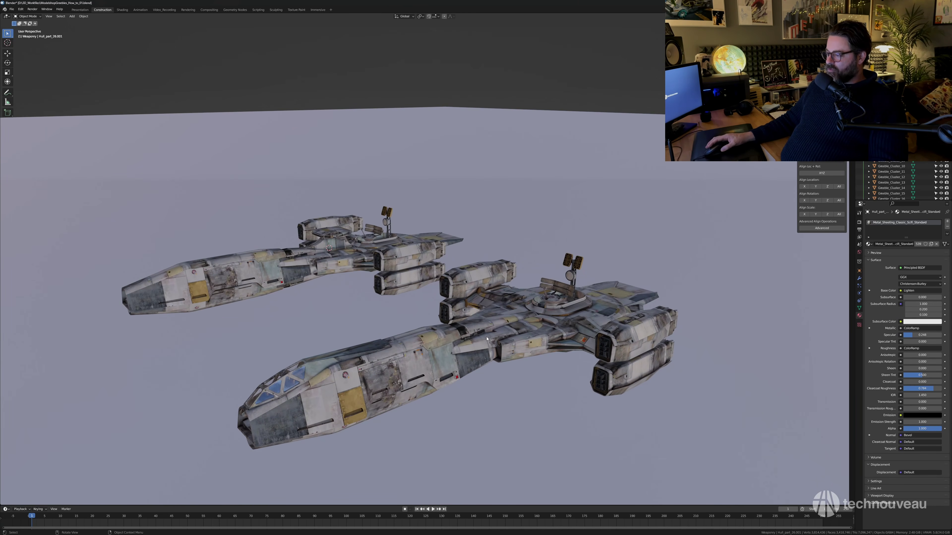
{"action": "left_click", "coordinate": [479, 330]}
{"action": "middle_click_drag", "start_coordinate": [479, 330], "coordinate": [435, 291]}
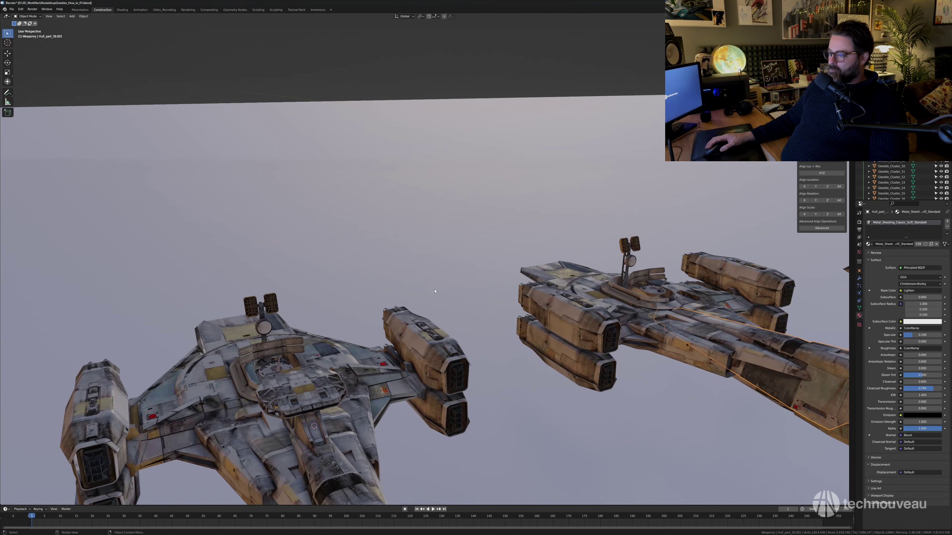
Select the entire ship variant with the raised cockpit and delete it.
{"action": "left_click", "coordinate": [306, 385]}
{"action": "scroll", "coordinate": [306, 385], "scroll_direction": "down", "scroll_amount": 5}
{"action": "mouse_move", "coordinate": [363, 375]}
{"action": "middle_mouse_down"}
{"action": "mouse_move", "coordinate": [426, 357]}
{"action": "mouse_move", "coordinate": [433, 270]}
{"action": "mouse_move", "coordinate": [359, 272]}
{"action": "middle_mouse_up"}
{"action": "scroll", "coordinate": [427, 357], "scroll_direction": "up", "scroll_amount": 2}
{"action": "scroll", "coordinate": [359, 273], "scroll_direction": "up", "scroll_amount": 2}
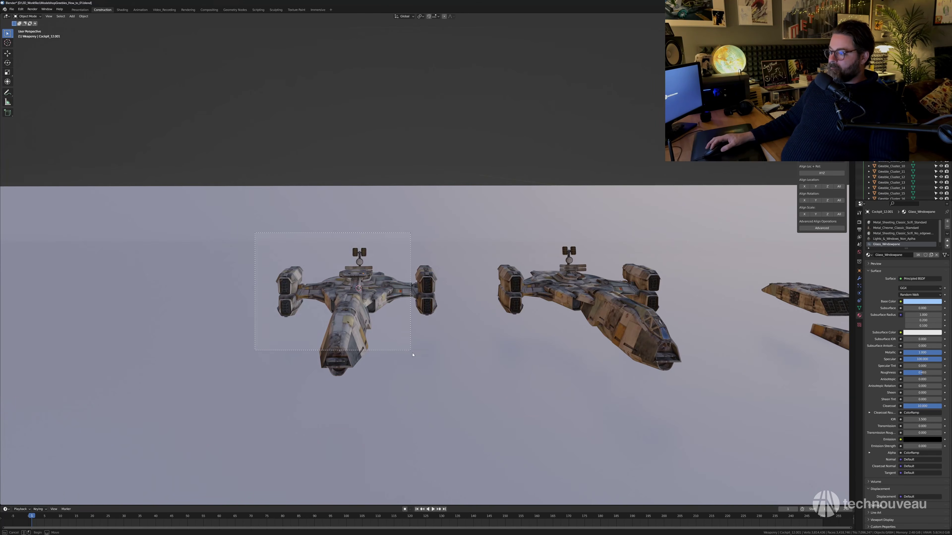
{"action": "middle_click_drag", "start_coordinate": [378, 309], "coordinate": [453, 322], "text": "shift"}
{"action": "scroll", "coordinate": [452, 322], "scroll_direction": "up", "scroll_amount": 3}
{"action": "scroll", "coordinate": [429, 320], "scroll_direction": "down", "scroll_amount": 3}
{"action": "left_click", "coordinate": [458, 325]}
{"action": "left_click", "coordinate": [513, 265]}
{"action": "left_click_drag", "start_coordinate": [106, 172], "coordinate": [436, 370]}
{"action": "key", "text": "Delete"}
Examine the remaining nose-cockpit ship and the large engine block among the nearby library parts.
{"action": "middle_click_drag", "start_coordinate": [645, 259], "coordinate": [585, 266]}
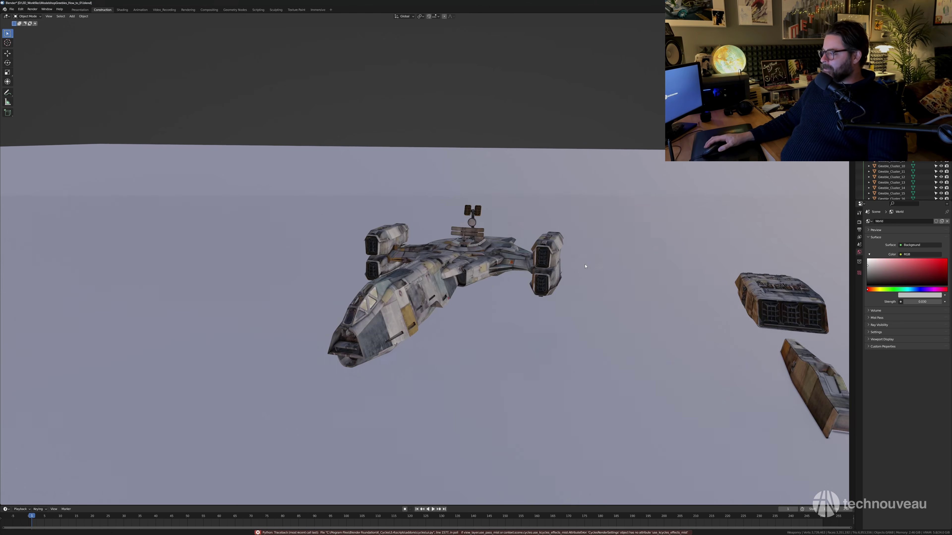
{"action": "scroll", "coordinate": [584, 265], "scroll_direction": "up", "scroll_amount": 3}
{"action": "left_click", "coordinate": [543, 289]}
{"action": "middle_click_drag", "start_coordinate": [543, 297], "coordinate": [513, 303]}
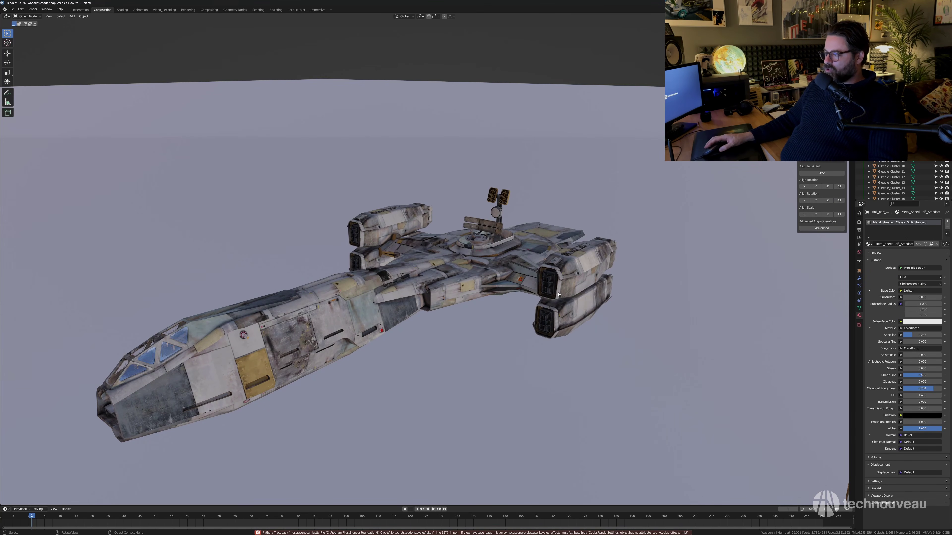
{"action": "middle_click_drag", "start_coordinate": [570, 285], "coordinate": [487, 252], "text": "shift"}
{"action": "middle_click_drag", "start_coordinate": [352, 270], "coordinate": [419, 259], "text": "shift"}
{"action": "scroll", "coordinate": [500, 265], "scroll_direction": "down", "scroll_amount": 2}
{"action": "scroll", "coordinate": [459, 268], "scroll_direction": "up", "scroll_amount": 1}
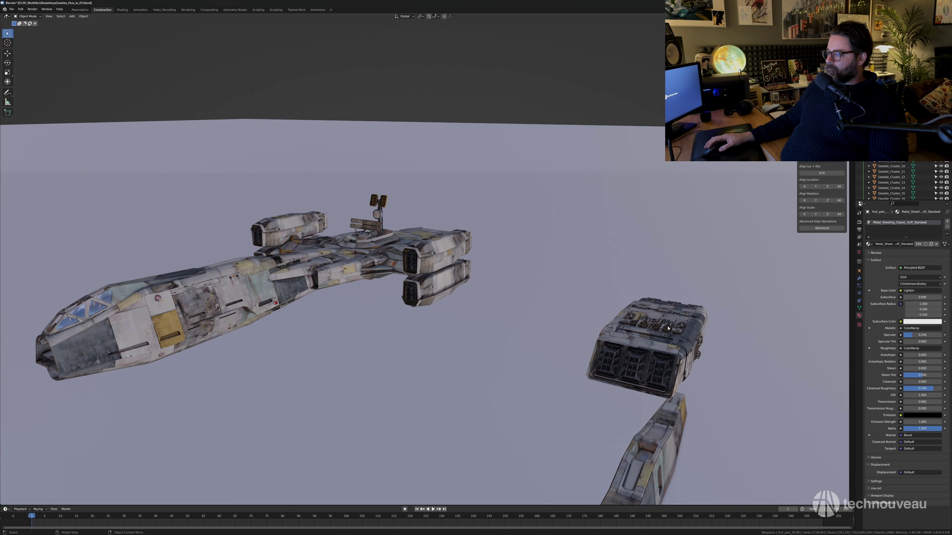
Duplicate the ship's upper side engine downward along Z and rotate the copy 90° about Y.
{"action": "left_click", "coordinate": [667, 335]}
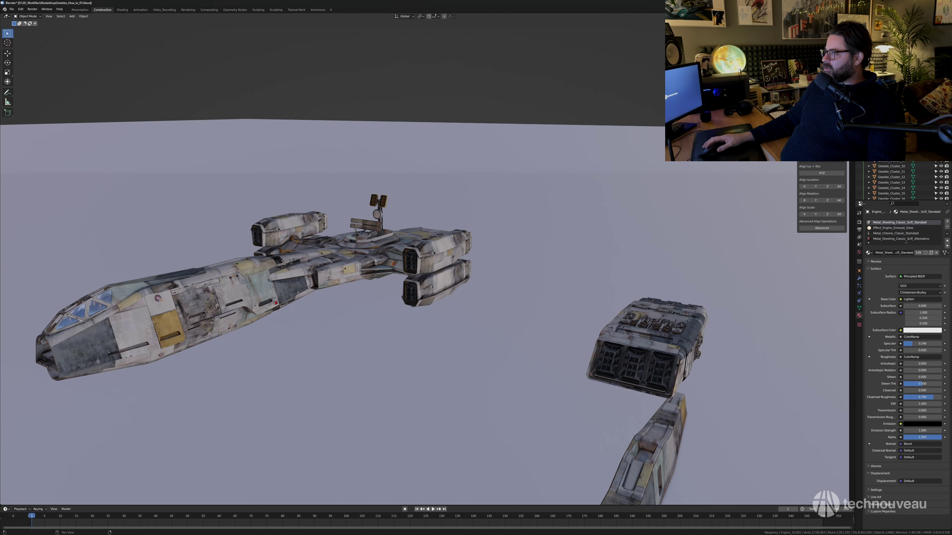
{"action": "scroll", "coordinate": [434, 299], "scroll_direction": "up", "scroll_amount": 2}
{"action": "left_click", "coordinate": [450, 267]}
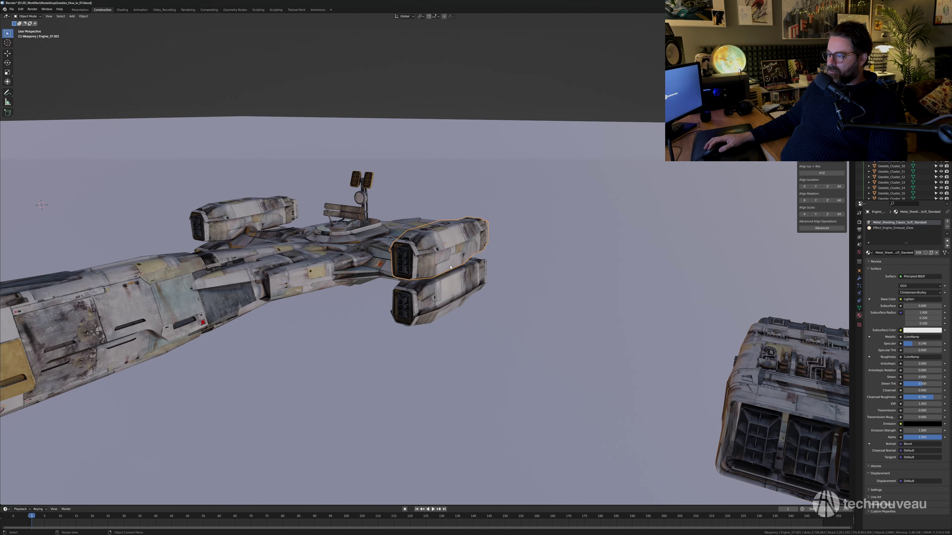
{"action": "left_click", "coordinate": [454, 285]}
{"action": "key", "text": "r"}
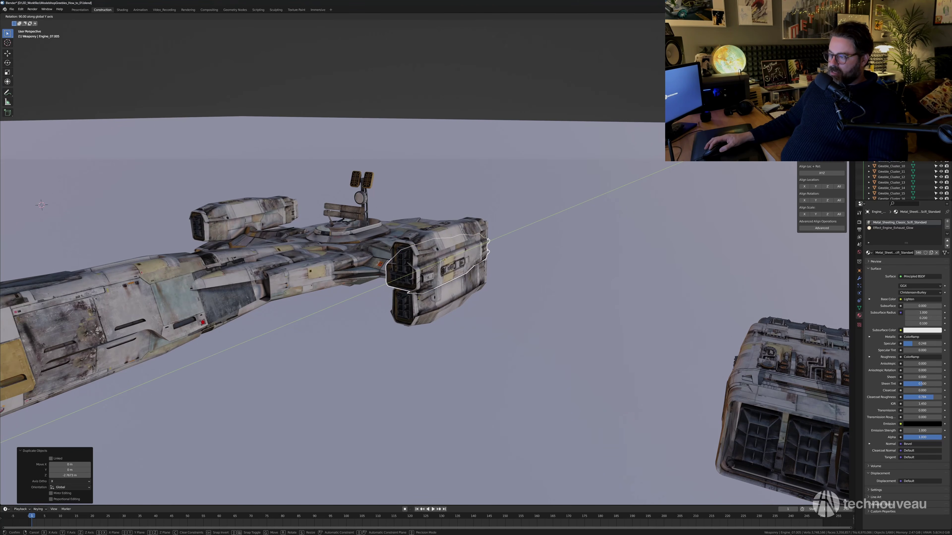
{"action": "left_click", "coordinate": [417, 278]}
Move the rotated engine copy along Z and X so it sits between the upper and lower side engines.
{"action": "middle_click_drag", "start_coordinate": [449, 296], "coordinate": [502, 308]}
{"action": "scroll", "coordinate": [465, 291], "scroll_direction": "up", "scroll_amount": 1}
{"action": "key", "text": "g"}
{"action": "key", "text": "z"}
{"action": "left_click", "coordinate": [483, 298]}
{"action": "key", "text": "g"}
{"action": "key", "text": "x"}
{"action": "left_click", "coordinate": [514, 297]}
Rescale the middle engine copy along Y and Z.
{"action": "key", "text": "s"}
{"action": "key", "text": "y"}
{"action": "left_click", "coordinate": [508, 297]}
{"action": "key", "text": "s"}
{"action": "key", "text": "z"}
{"action": "left_click", "coordinate": [502, 296]}
{"action": "left_click", "coordinate": [502, 296]}
{"action": "scroll", "coordinate": [502, 296], "scroll_direction": "down", "scroll_amount": 5}
{"action": "scroll", "coordinate": [458, 278], "scroll_direction": "up", "scroll_amount": 3}
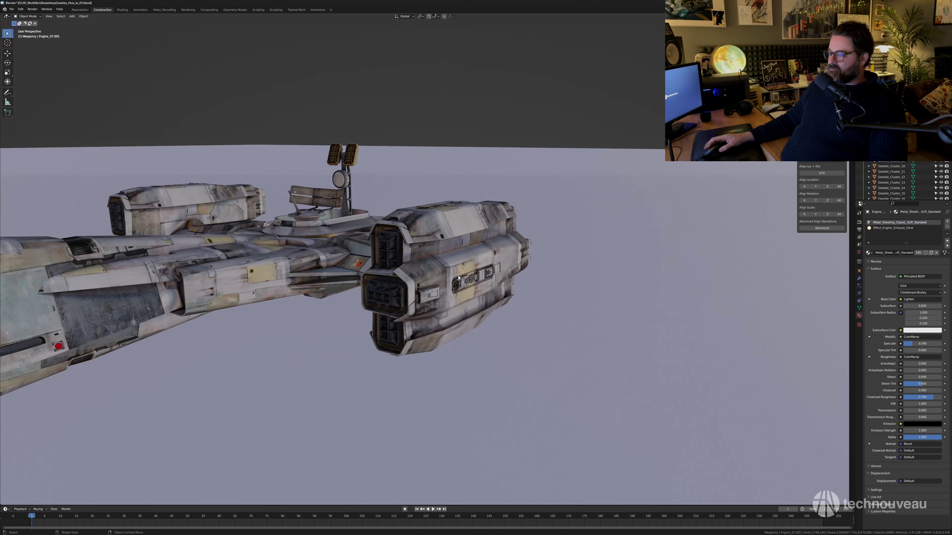
Move the middle engine copy outward along X.
{"action": "middle_click_drag", "start_coordinate": [458, 277], "coordinate": [483, 278]}
{"action": "key", "text": "g"}
{"action": "key", "text": "x"}
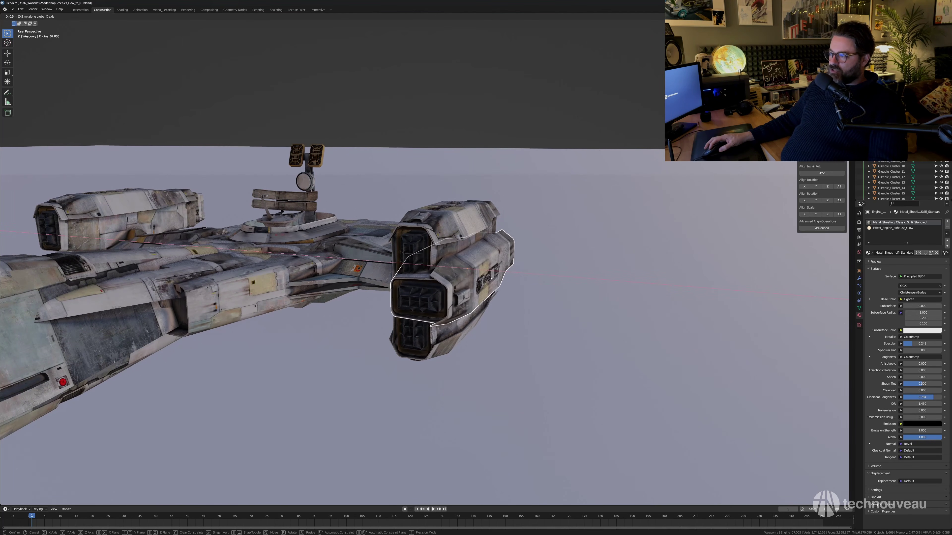
{"action": "left_click", "coordinate": [498, 282]}
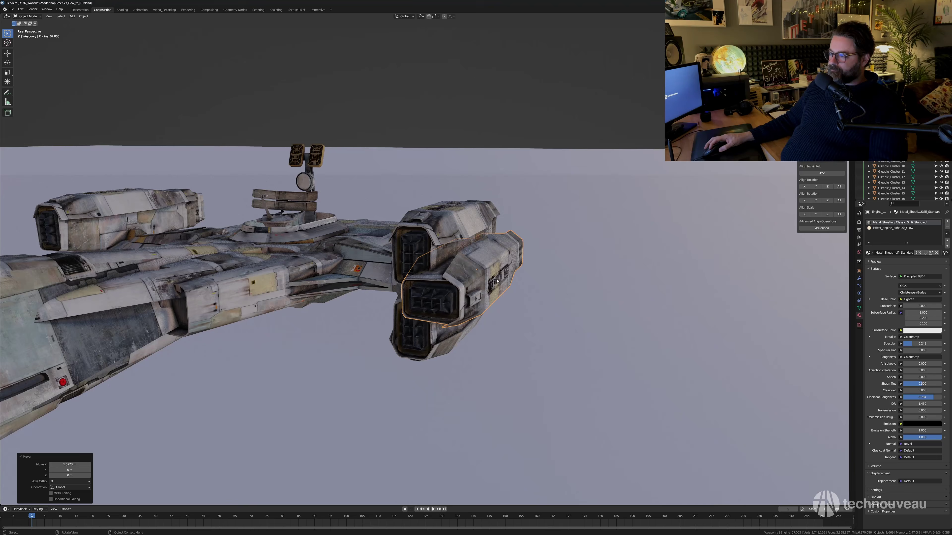
{"action": "scroll", "coordinate": [480, 285], "scroll_direction": "up", "scroll_amount": 3}
{"action": "key", "text": "g"}
{"action": "key", "text": "x"}
{"action": "middle_click_drag", "start_coordinate": [497, 279], "coordinate": [421, 263]}
{"action": "right_click", "coordinate": [483, 279]}
{"action": "key", "text": "g"}
{"action": "key", "text": "x"}
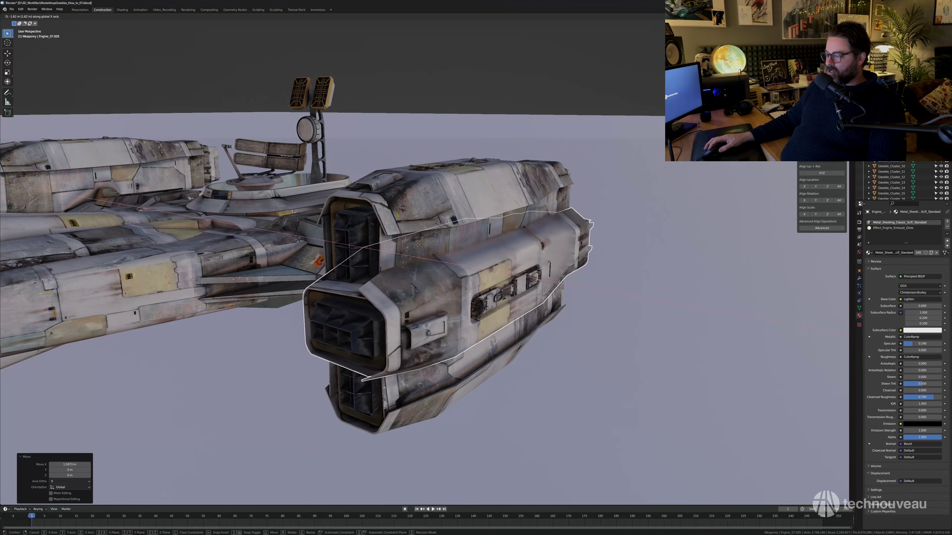
{"action": "key", "text": "Escape"}
{"action": "middle_click_drag", "start_coordinate": [425, 247], "coordinate": [313, 282]}
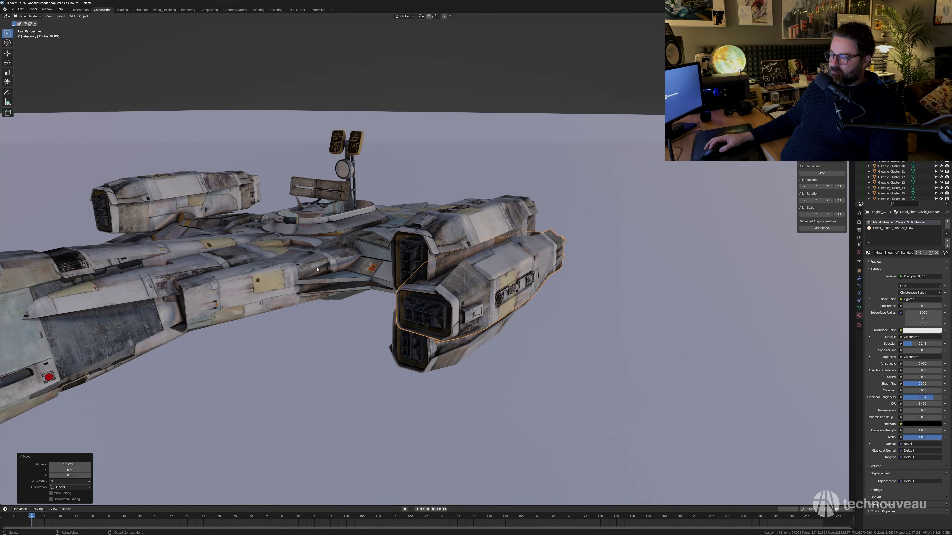
{"action": "left_click", "coordinate": [343, 280]}
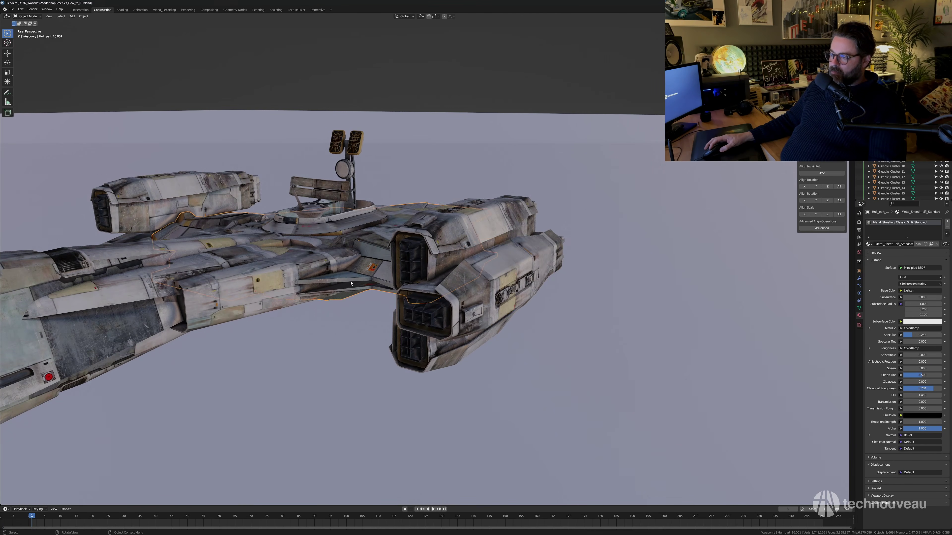
{"action": "key", "text": "g"}
{"action": "key", "text": "Escape"}
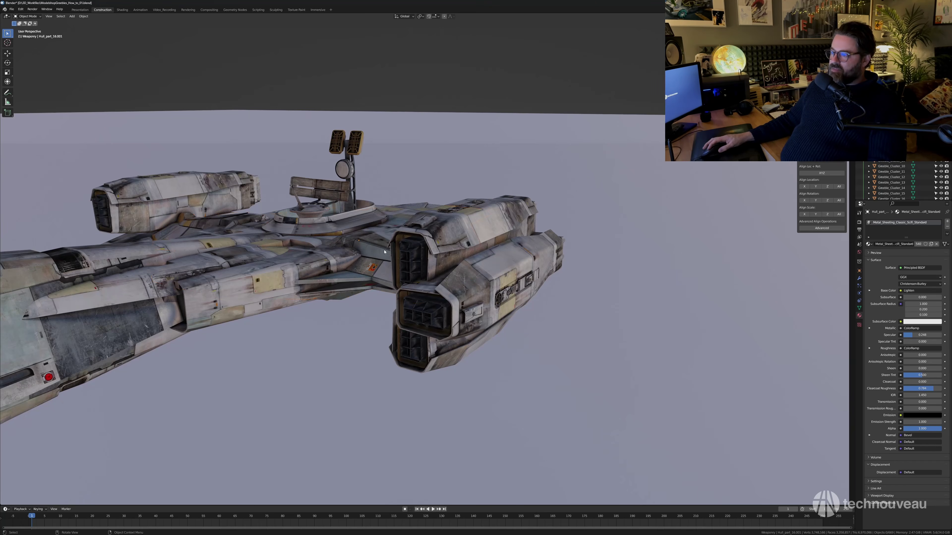
{"action": "middle_click_drag", "start_coordinate": [384, 252], "coordinate": [391, 289]}
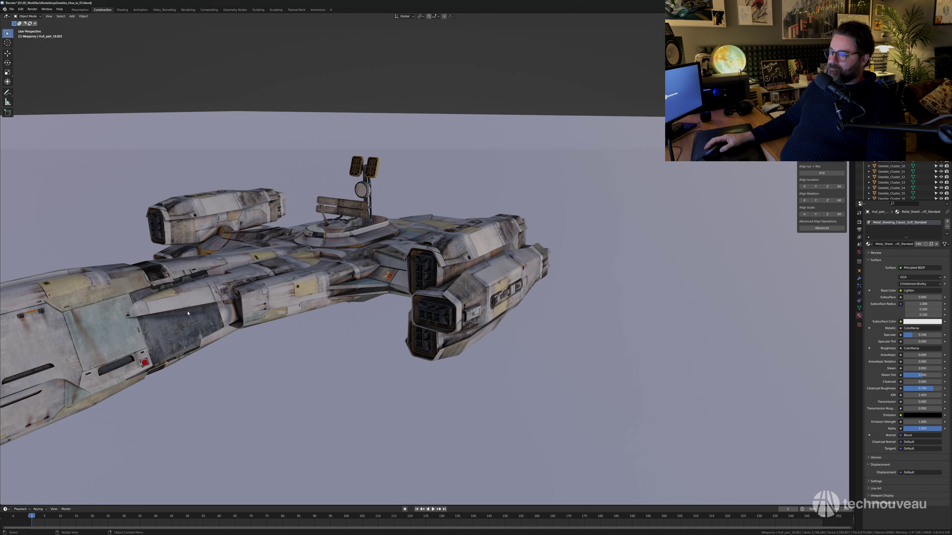
{"action": "left_click", "coordinate": [196, 295]}
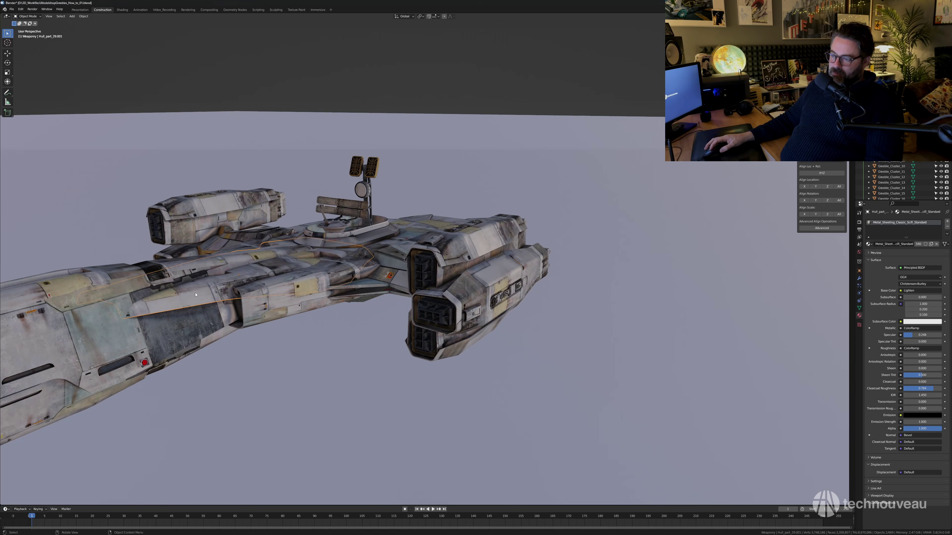
Select the middle engine copy and move it along Y well away from the ship.
{"action": "left_click", "coordinate": [446, 283]}
{"action": "middle_click_drag", "start_coordinate": [447, 283], "coordinate": [447, 315]}
{"action": "middle_click_drag", "start_coordinate": [494, 318], "coordinate": [491, 358]}
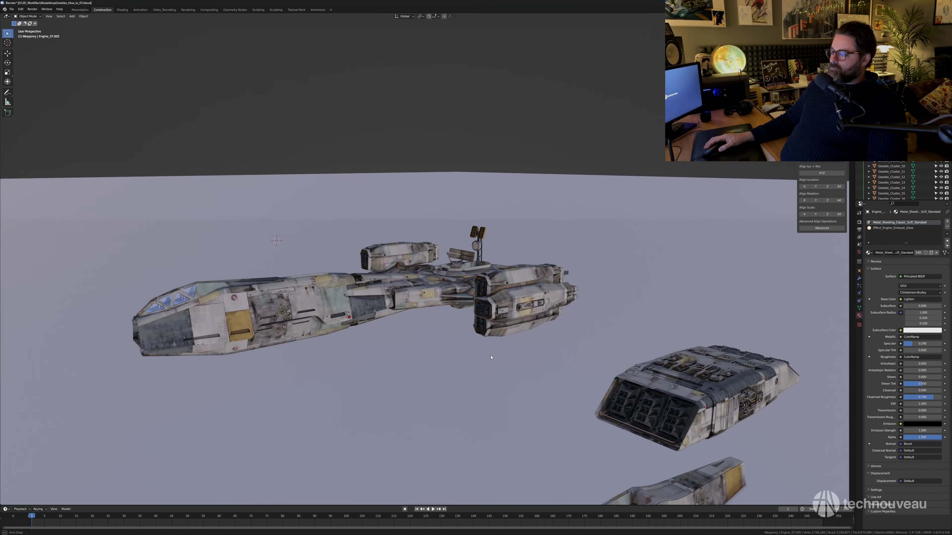
{"action": "key", "text": "r"}
{"action": "key", "text": "y"}
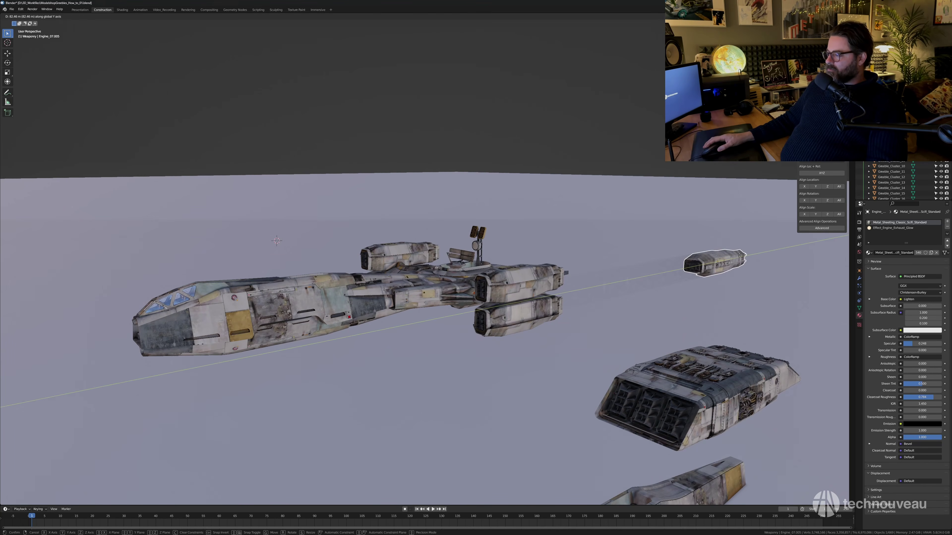
{"action": "left_click", "coordinate": [736, 380]}
Select the large triple-intake engine beside the ship and rotate it 90° about the global Y axis.
{"action": "left_click", "coordinate": [737, 381]}
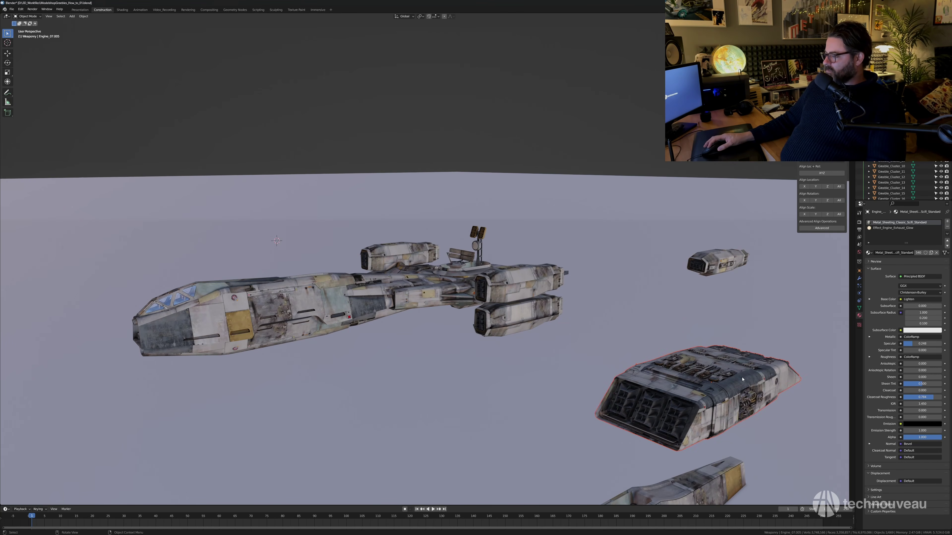
{"action": "key", "text": "r"}
{"action": "key", "text": "y"}
{"action": "key", "text": "9"}
{"action": "key", "text": "0"}
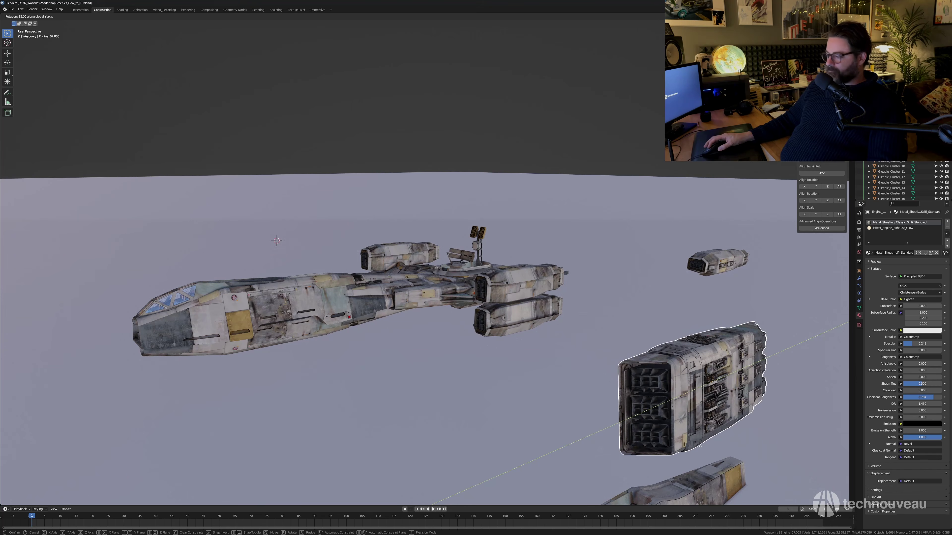
{"action": "left_click", "coordinate": [715, 398]}
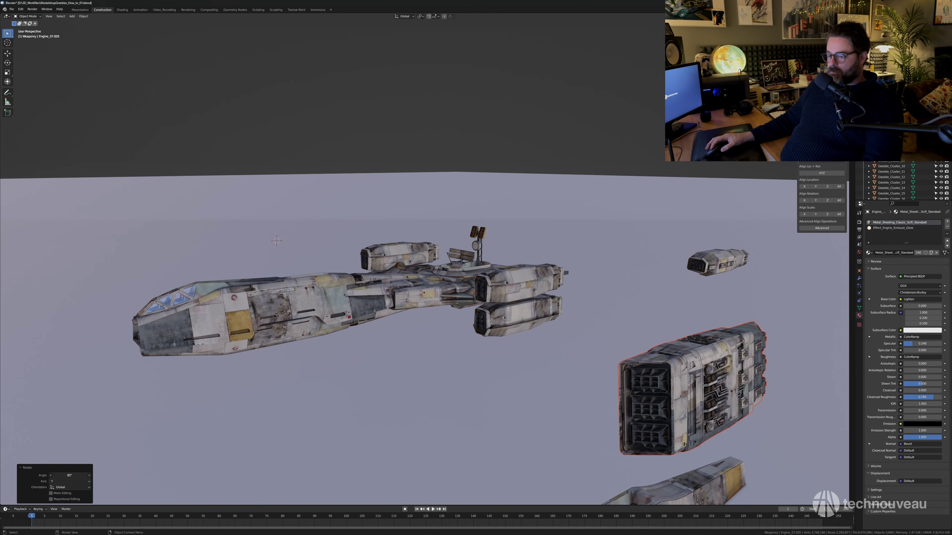
{"action": "key", "text": "Return"}
Move the rotated engine along X towards the ship and scale it down to about 0.56.
{"action": "key", "text": "g"}
{"action": "key", "text": "x"}
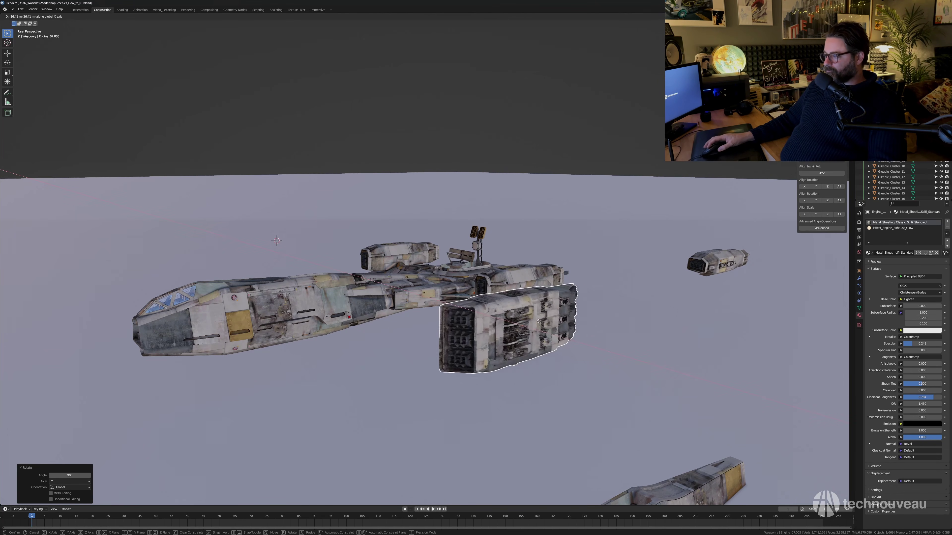
{"action": "left_click", "coordinate": [543, 349]}
{"action": "key", "text": "s"}
{"action": "left_click", "coordinate": [522, 337]}
Move the triple-intake engine against the outer side of the paired side engines and enlarge it by about 1.16.
{"action": "middle_click_drag", "start_coordinate": [523, 337], "coordinate": [473, 336]}
{"action": "key", "text": "g"}
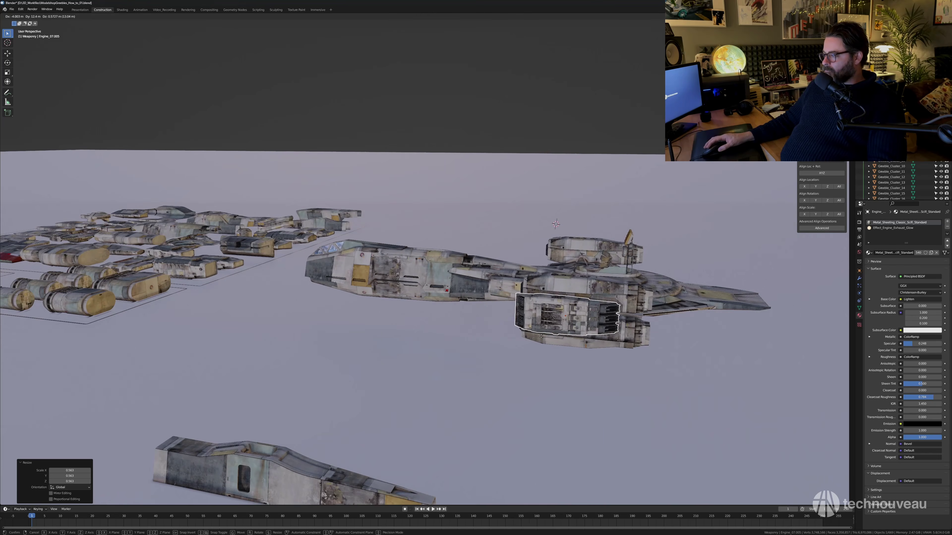
{"action": "left_click", "coordinate": [551, 335]}
{"action": "middle_click_drag", "start_coordinate": [551, 336], "coordinate": [603, 332]}
{"action": "key", "text": "s"}
{"action": "left_click", "coordinate": [615, 332]}
{"action": "scroll", "coordinate": [615, 332], "scroll_direction": "up", "scroll_amount": 2}
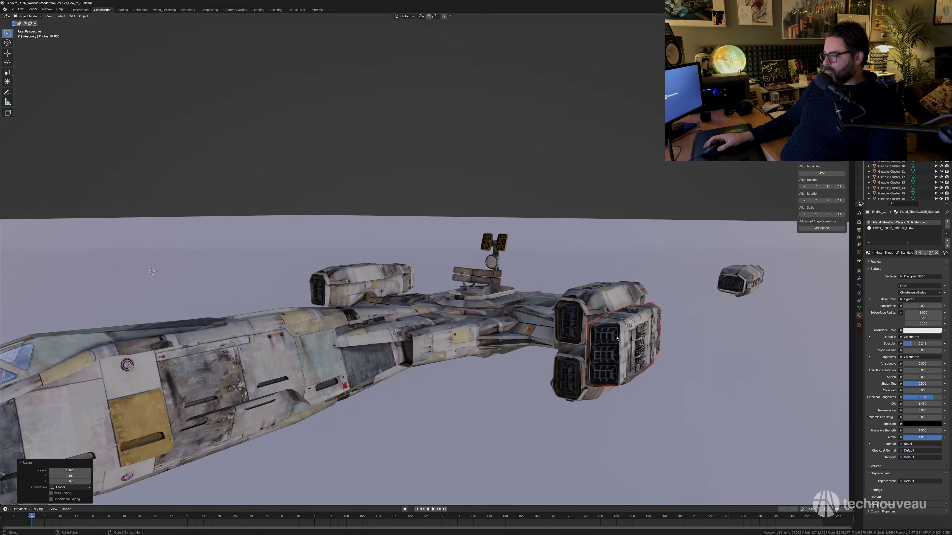
Rescale the triple-intake engine and move it along X and freely to fit against the upper and lower side engines.
{"action": "middle_click_drag", "start_coordinate": [647, 377], "coordinate": [614, 350], "text": "shift"}
{"action": "key", "text": "s"}
{"action": "left_click", "coordinate": [646, 348]}
{"action": "key", "text": "g"}
{"action": "key", "text": "x"}
{"action": "left_click", "coordinate": [639, 350]}
{"action": "key", "text": "g"}
{"action": "left_click", "coordinate": [608, 353]}
Adjust the triple-intake engine's position along Y so it sits flush between the two side engines.
{"action": "key", "text": "g"}
{"action": "key", "text": "y"}
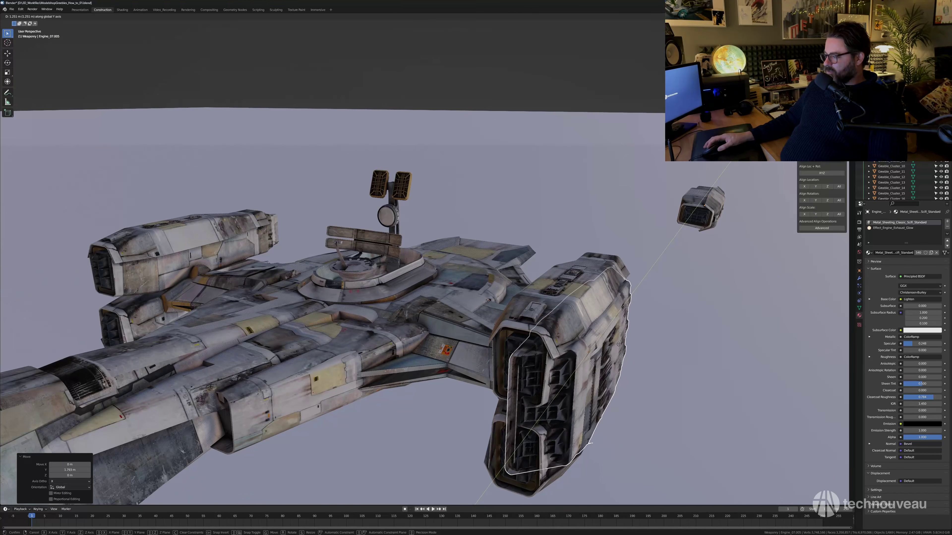
{"action": "left_click", "coordinate": [607, 339]}
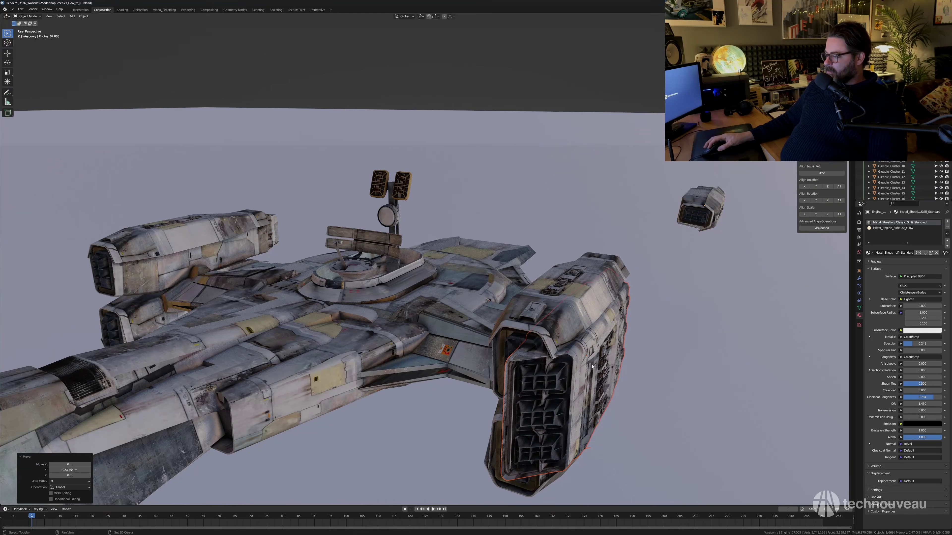
{"action": "middle_click_drag", "start_coordinate": [607, 340], "coordinate": [550, 337]}
{"action": "key", "text": "g"}
{"action": "key", "text": "y"}
{"action": "left_click", "coordinate": [574, 336]}
Examine the fit of the triple-intake engine on the ship's side engines from several angles.
{"action": "left_click", "coordinate": [461, 81]}
{"action": "middle_click_drag", "start_coordinate": [461, 81], "coordinate": [470, 311], "text": "ctrl"}
{"action": "middle_click_drag", "start_coordinate": [470, 311], "coordinate": [588, 348], "text": "ctrl"}
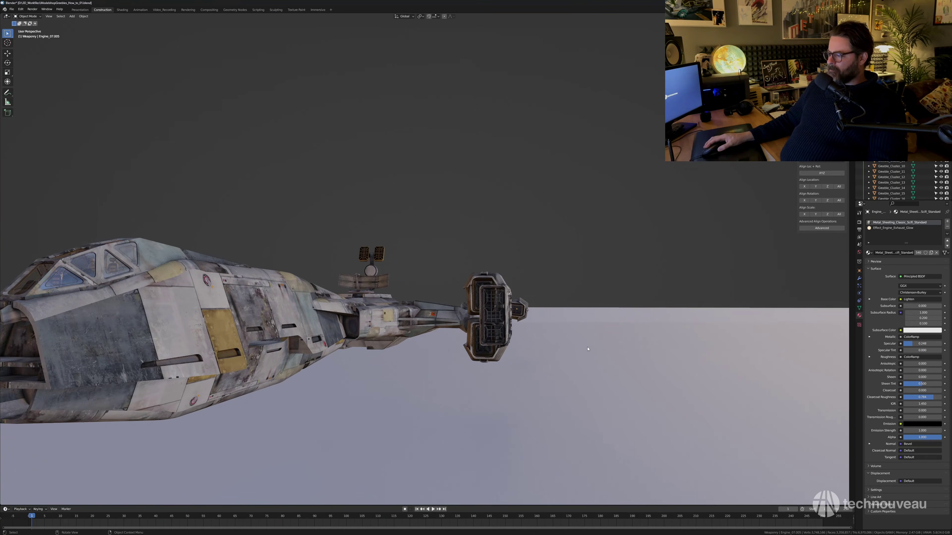
{"action": "key", "text": "z"}
{"action": "left_click", "coordinate": [505, 326]}
{"action": "key", "text": "alt+a"}
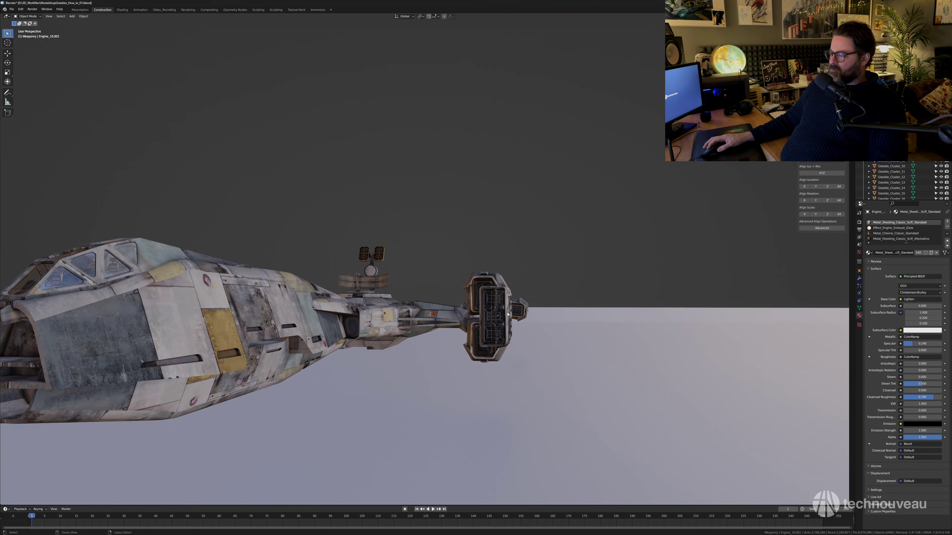
{"action": "scroll", "coordinate": [506, 325], "scroll_direction": "down", "scroll_amount": 1}
{"action": "middle_click_drag", "start_coordinate": [487, 322], "coordinate": [552, 319], "text": "shift"}
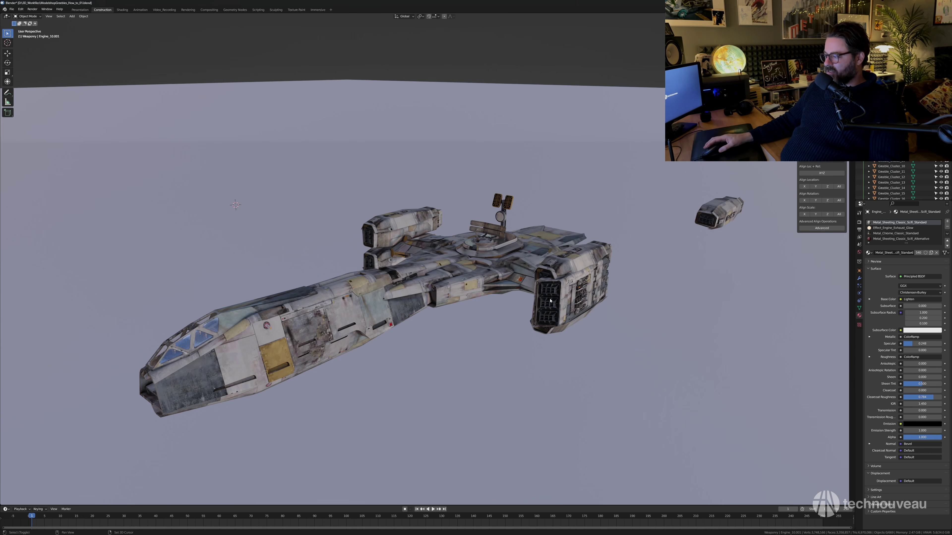
{"action": "middle_click_drag", "start_coordinate": [550, 301], "coordinate": [539, 294], "text": "shift"}
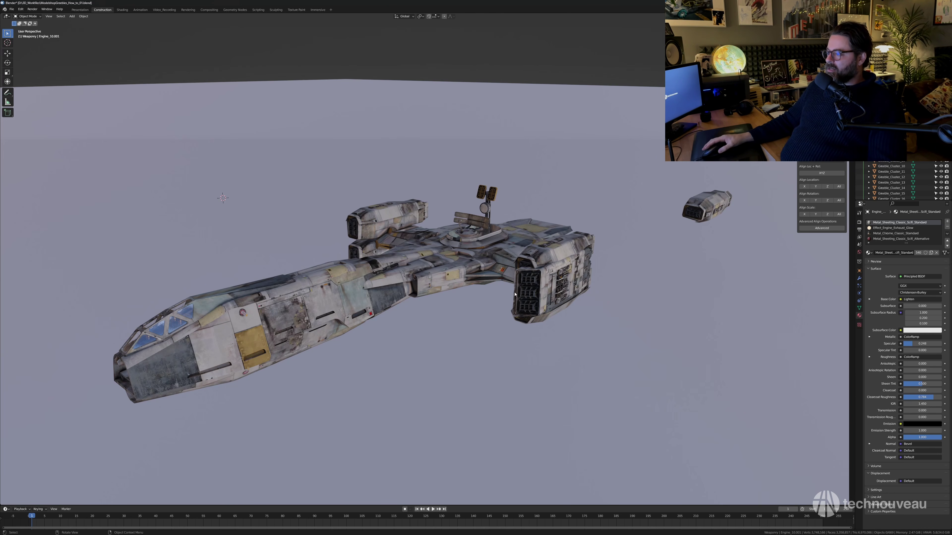
{"action": "scroll", "coordinate": [515, 294], "scroll_direction": "up", "scroll_amount": 3}
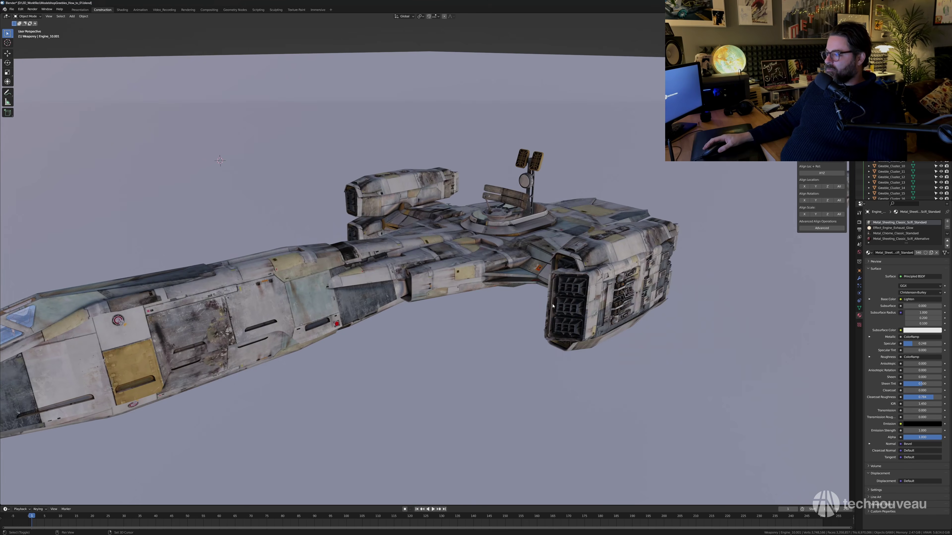
{"action": "middle_click_drag", "start_coordinate": [552, 306], "coordinate": [563, 296], "text": "shift"}
Move the triple-intake engine backward along Y and slightly outward along X relative to the side engines.
{"action": "key", "text": "g"}
{"action": "key", "text": "y"}
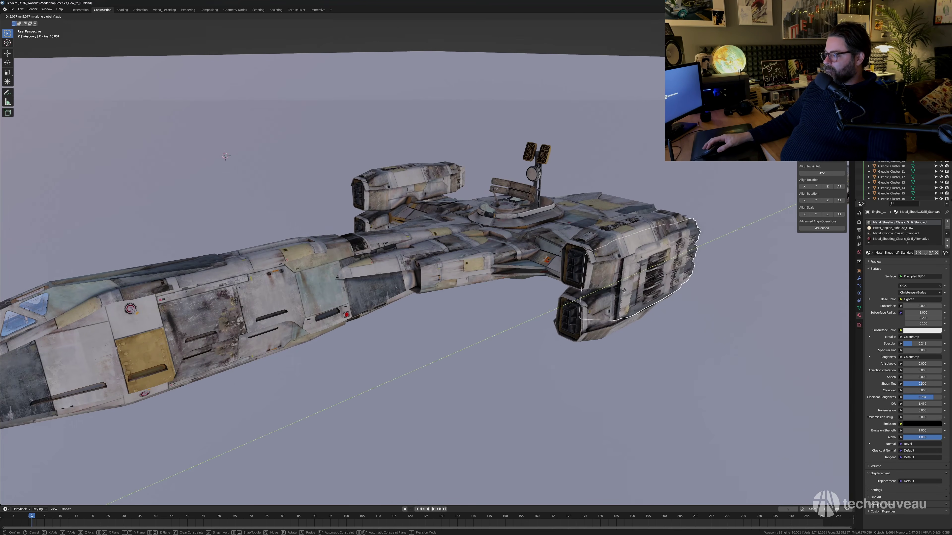
{"action": "left_click", "coordinate": [617, 291]}
{"action": "middle_click_drag", "start_coordinate": [617, 291], "coordinate": [612, 292]}
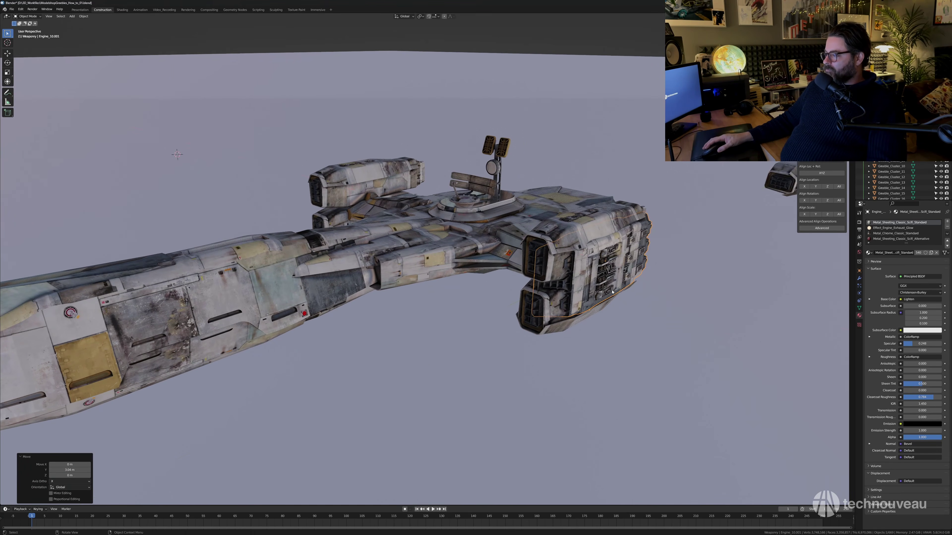
{"action": "key", "text": "g"}
{"action": "key", "text": "x"}
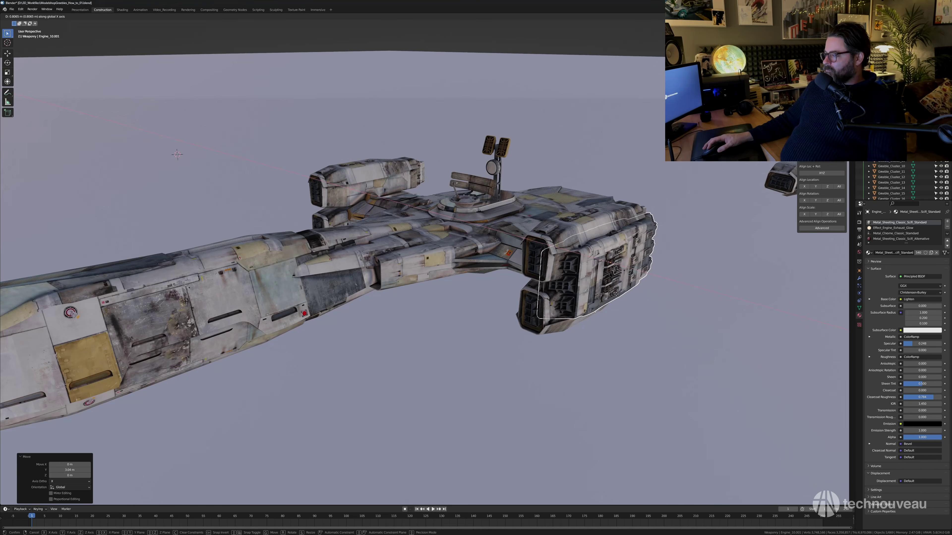
{"action": "left_click", "coordinate": [616, 297]}
{"action": "scroll", "coordinate": [616, 296], "scroll_direction": "up", "scroll_amount": 1}
{"action": "middle_click_drag", "start_coordinate": [616, 296], "coordinate": [523, 274], "text": "shift"}
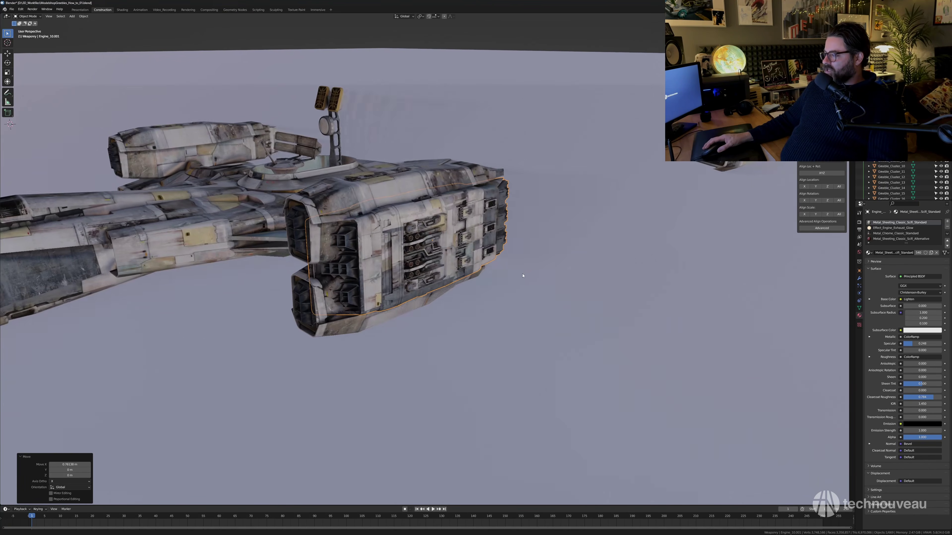
{"action": "scroll", "coordinate": [523, 274], "scroll_direction": "up", "scroll_amount": 3}
{"action": "middle_click_drag", "start_coordinate": [412, 286], "coordinate": [485, 286], "text": "shift"}
{"action": "key", "text": "g"}
{"action": "key", "text": "x"}
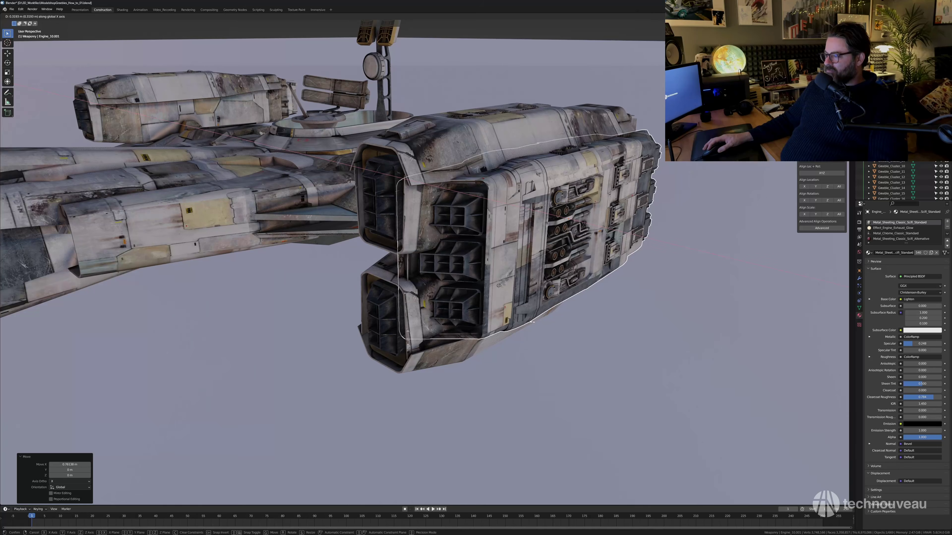
{"action": "key", "text": "Escape"}
In Edit Mode, select the triple-intake engine's linked front intake geometry and delete it.
{"action": "scroll", "coordinate": [511, 255], "scroll_direction": "down", "scroll_amount": 8}
{"action": "middle_click_drag", "start_coordinate": [546, 45], "coordinate": [445, 222]}
{"action": "scroll", "coordinate": [465, 267], "scroll_direction": "up", "scroll_amount": 1}
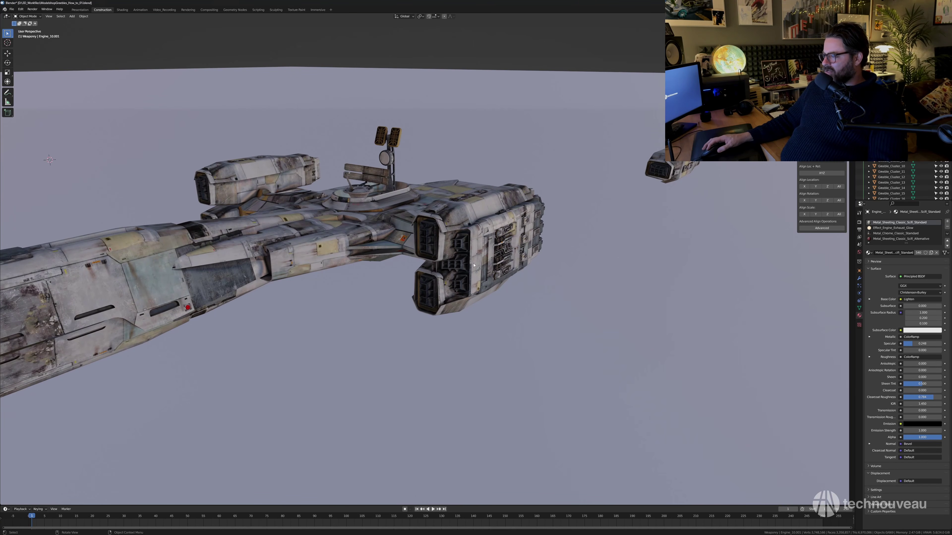
{"action": "left_click", "coordinate": [464, 251]}
{"action": "scroll", "coordinate": [465, 255], "scroll_direction": "up", "scroll_amount": 4}
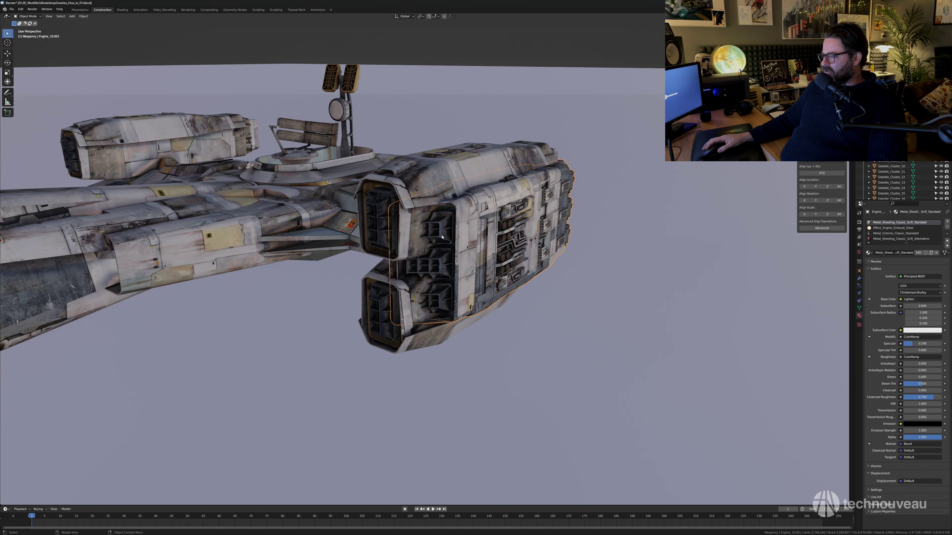
{"action": "key", "text": "Tab"}
{"action": "key", "text": "3"}
{"action": "left_click", "coordinate": [442, 236]}
{"action": "key", "text": "l"}
{"action": "middle_click_drag", "start_coordinate": [442, 237], "coordinate": [441, 243]}
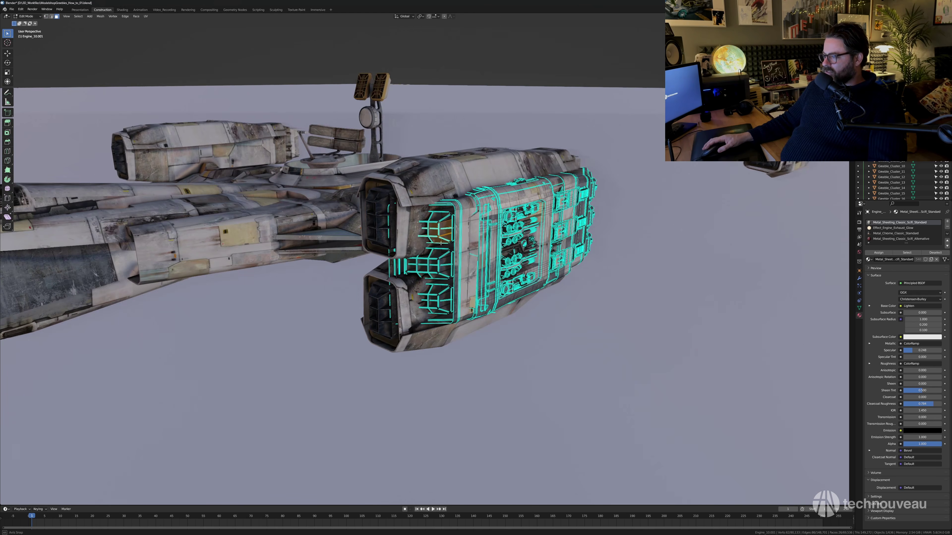
{"action": "key", "text": "ctrl+l"}
{"action": "middle_click_drag", "start_coordinate": [448, 307], "coordinate": [425, 267]}
{"action": "key", "text": "x"}
{"action": "left_click", "coordinate": [442, 297]}
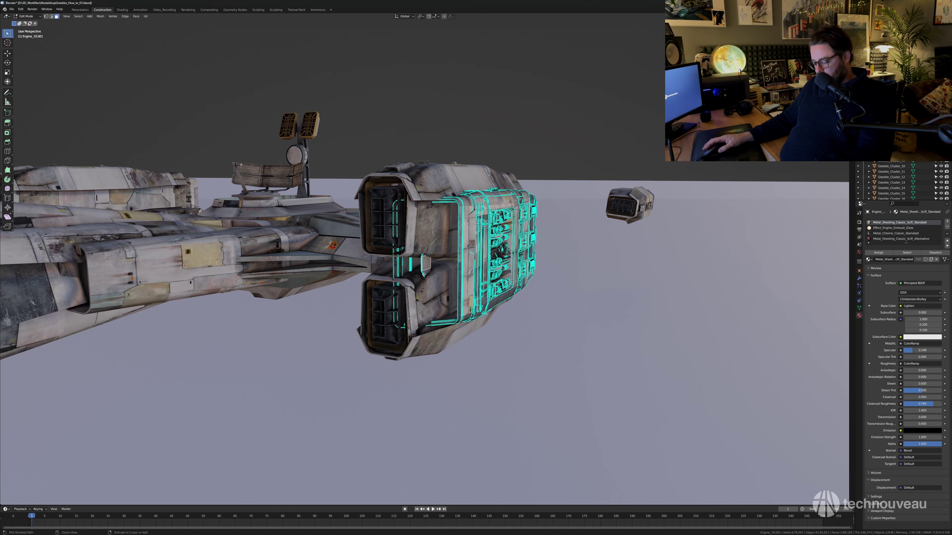
Delete the remaining linked piece between the two side engine fronts and return to Object Mode.
{"action": "key", "text": "ctrl+l"}
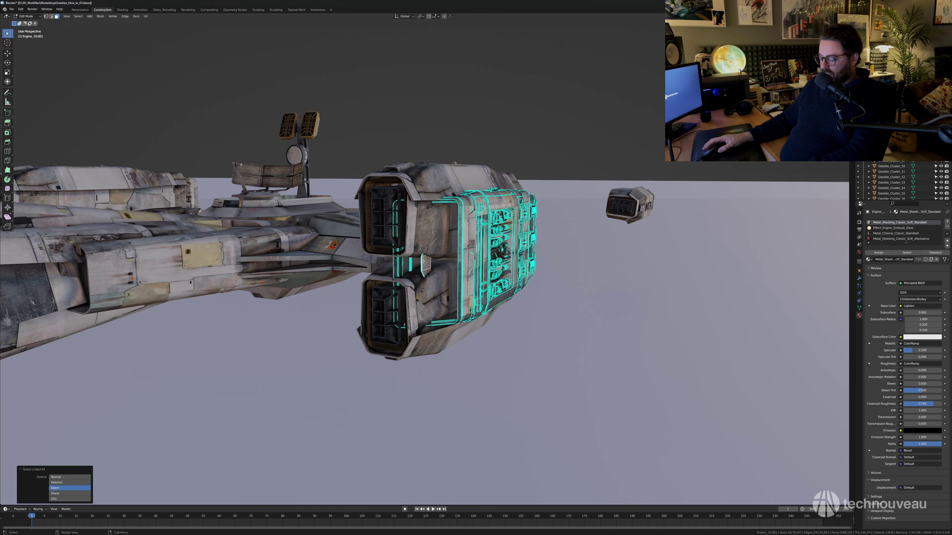
{"action": "key", "text": "x"}
{"action": "left_click", "coordinate": [427, 277]}
{"action": "key", "text": "Tab"}
{"action": "middle_click_drag", "start_coordinate": [474, 281], "coordinate": [519, 106]}
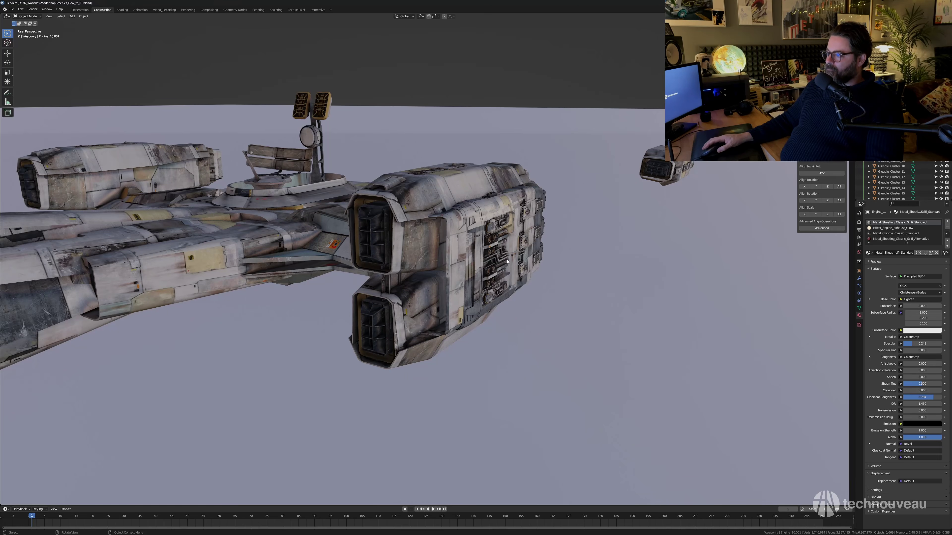
Delete the spare small engine copy floating away from the ship.
{"action": "scroll", "coordinate": [498, 278], "scroll_direction": "down", "scroll_amount": 4}
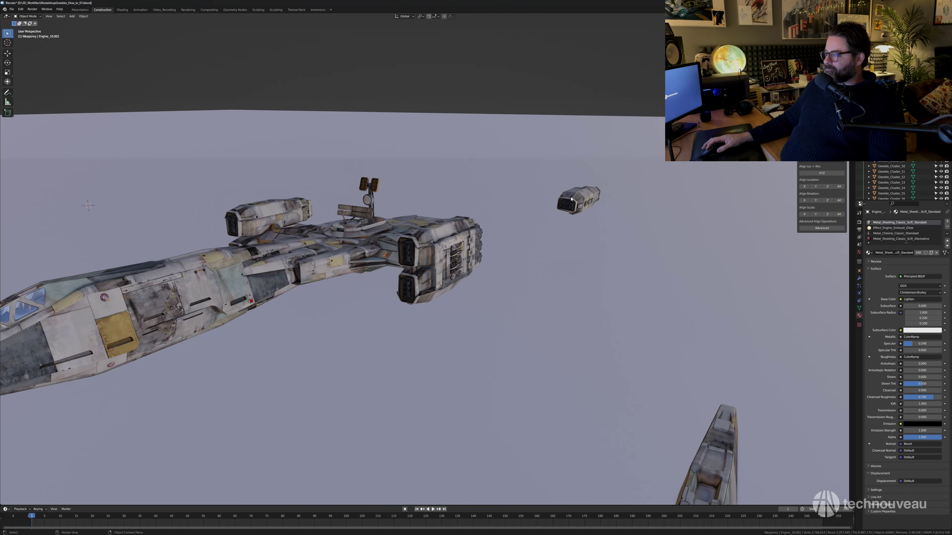
{"action": "key", "text": "Delete"}
{"action": "scroll", "coordinate": [404, 347], "scroll_direction": "down", "scroll_amount": 7}
{"action": "middle_click_drag", "start_coordinate": [403, 347], "coordinate": [429, 353], "text": "shift"}
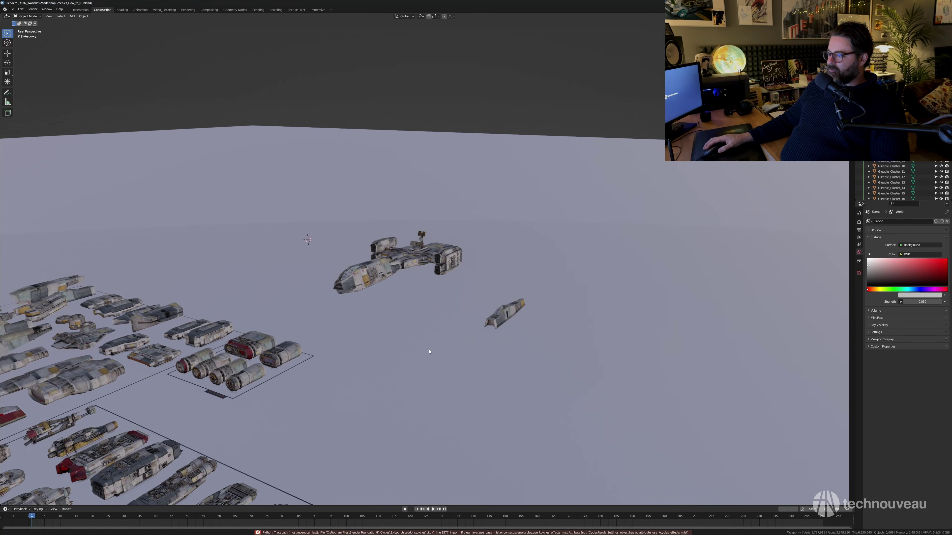
Examine the modified outer engine block and the library's Engines section for another part to add.
{"action": "scroll", "coordinate": [436, 306], "scroll_direction": "up", "scroll_amount": 7}
{"action": "scroll", "coordinate": [450, 302], "scroll_direction": "up", "scroll_amount": 4}
{"action": "left_click", "coordinate": [453, 226]}
{"action": "mouse_move", "coordinate": [452, 225]}
{"action": "middle_mouse_down"}
{"action": "mouse_move", "coordinate": [472, 224]}
{"action": "mouse_move", "coordinate": [456, 221]}
{"action": "middle_mouse_up"}
{"action": "scroll", "coordinate": [423, 359], "scroll_direction": "down", "scroll_amount": 6}
{"action": "middle_click_drag", "start_coordinate": [422, 359], "coordinate": [454, 325], "text": "shift"}
{"action": "scroll", "coordinate": [461, 334], "scroll_direction": "down", "scroll_amount": 3}
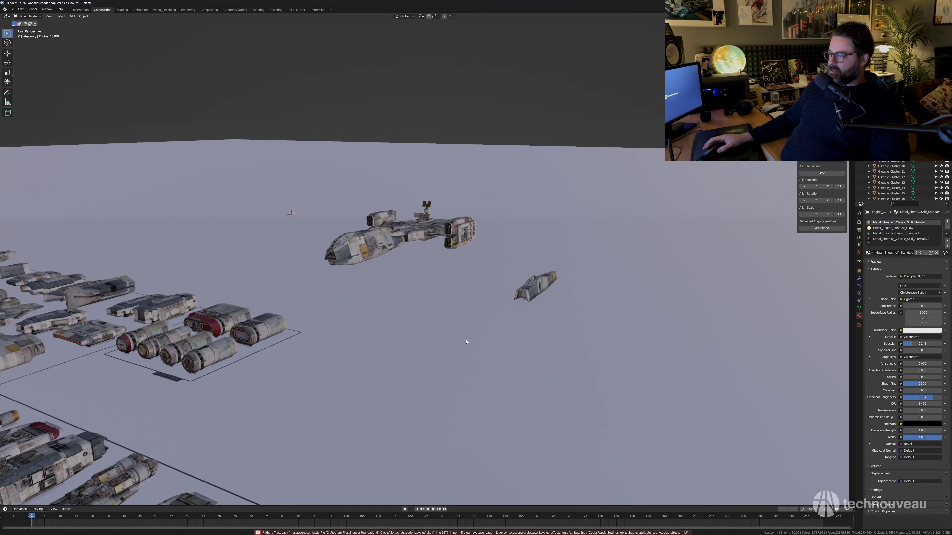
{"action": "middle_click_drag", "start_coordinate": [243, 340], "coordinate": [362, 349], "text": "shift"}
{"action": "left_click", "coordinate": [323, 327]}
{"action": "scroll", "coordinate": [362, 349], "scroll_direction": "down", "scroll_amount": 4}
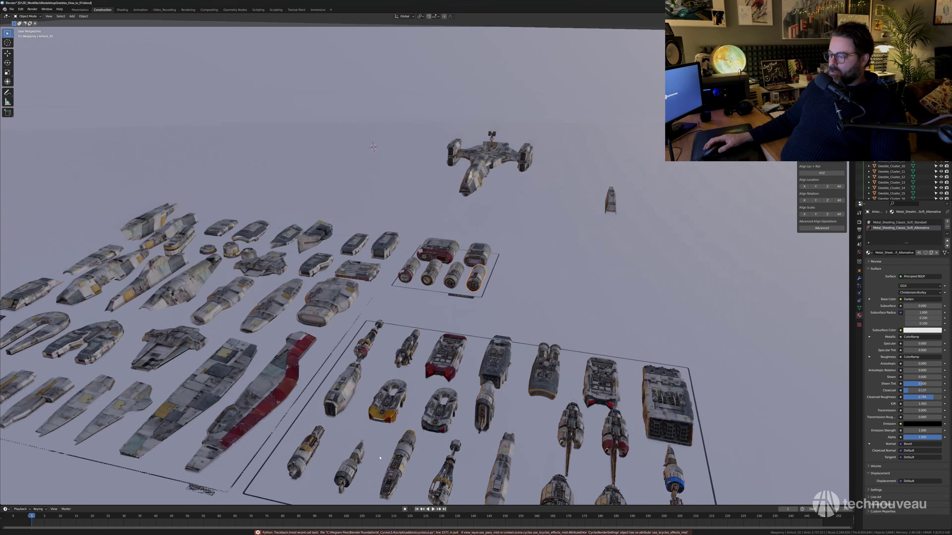
{"action": "middle_click_drag", "start_coordinate": [425, 448], "coordinate": [406, 364], "text": "shift"}
{"action": "scroll", "coordinate": [406, 350], "scroll_direction": "up", "scroll_amount": 2}
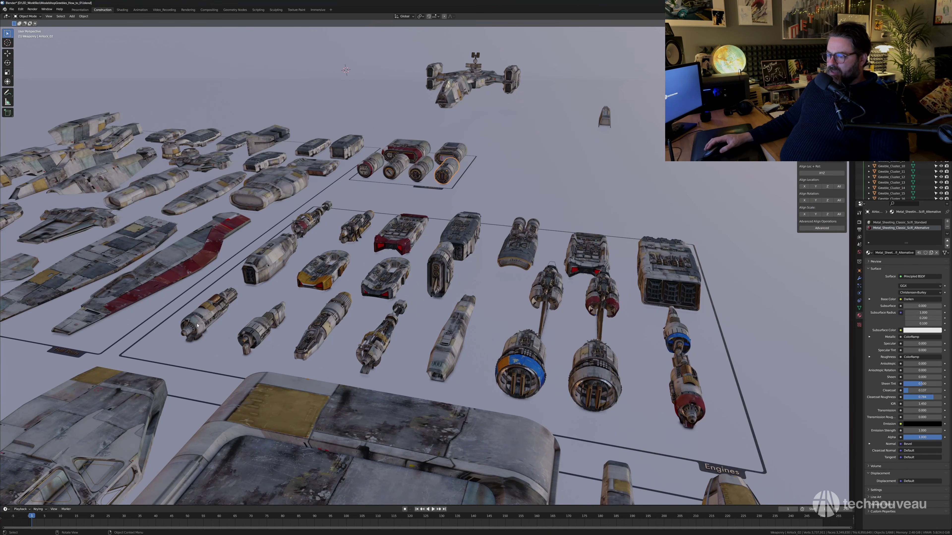
Duplicate the cylindrical chrome engine at the near corner of the Engines section and offset the copy along Y.
{"action": "left_click", "coordinate": [212, 311]}
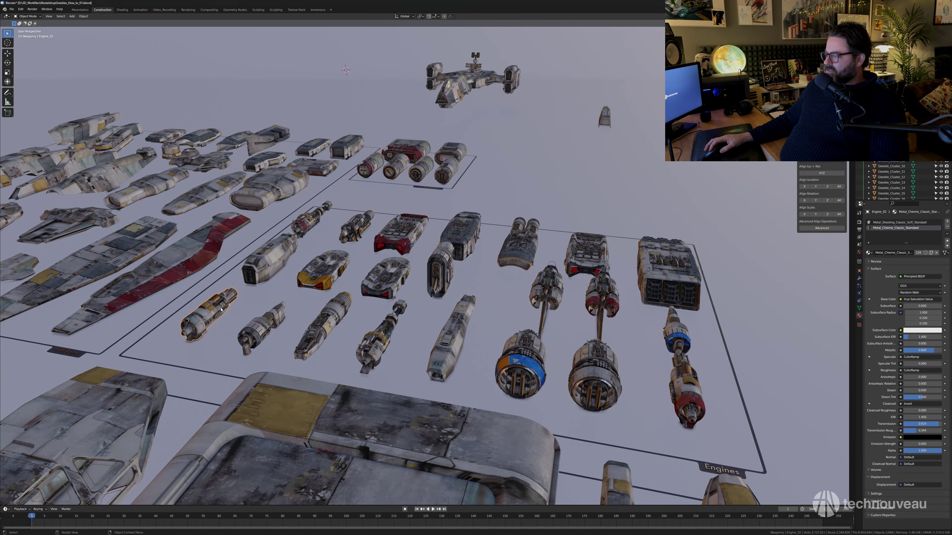
{"action": "middle_click_drag", "start_coordinate": [232, 303], "coordinate": [218, 307]}
{"action": "key", "text": "shift+d"}
{"action": "key", "text": "y"}
{"action": "left_click", "coordinate": [259, 280]}
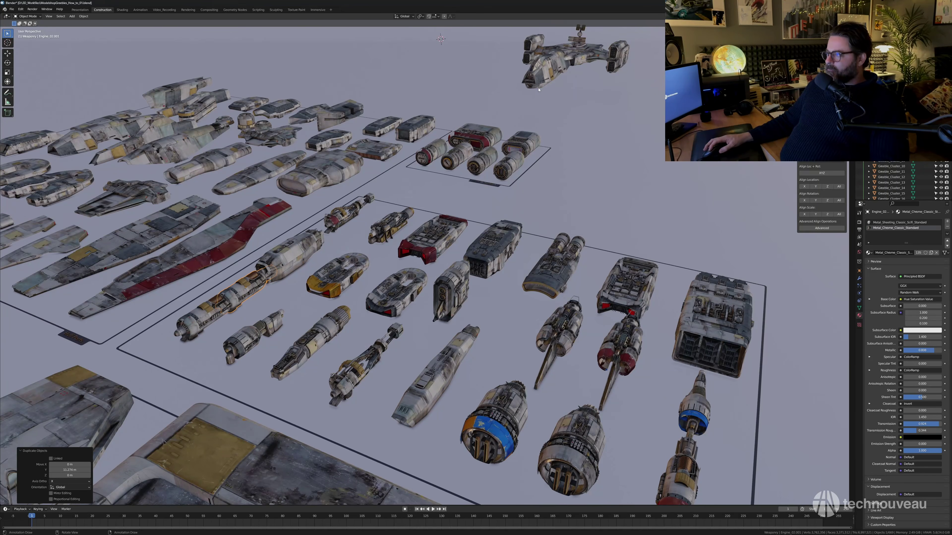
Snap the cylindrical engine copy to the 3D cursor and move it along X next to the paired side engines.
{"action": "key", "text": "shift+s"}
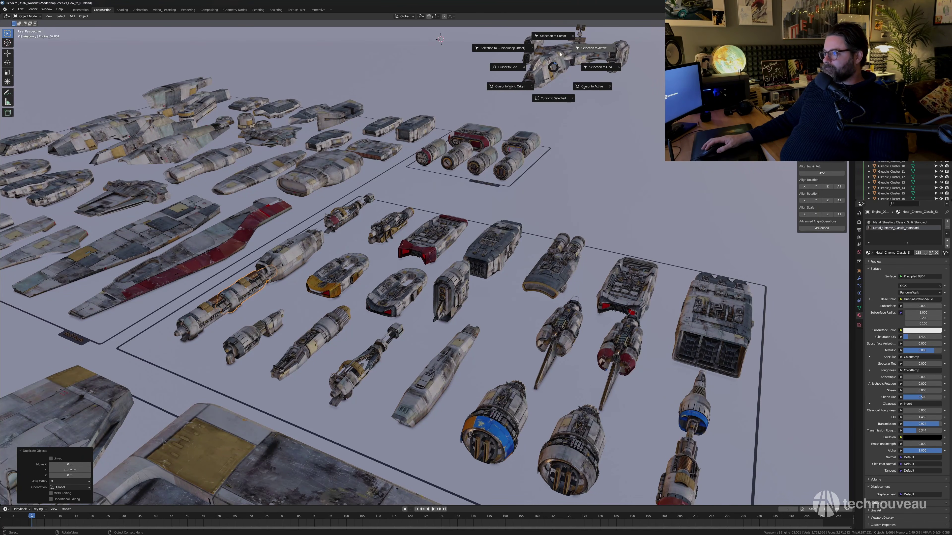
{"action": "left_click", "coordinate": [561, 35]}
{"action": "key", "text": "KP_Decimal"}
{"action": "middle_click_drag", "start_coordinate": [556, 142], "coordinate": [539, 263], "text": "ctrl"}
{"action": "middle_click_drag", "start_coordinate": [540, 263], "coordinate": [470, 268], "text": "shift"}
{"action": "middle_click_drag", "start_coordinate": [470, 268], "coordinate": [488, 232], "text": "shift"}
{"action": "key", "text": "g"}
{"action": "left_click", "coordinate": [788, 285]}
{"action": "middle_click_drag", "start_coordinate": [788, 285], "coordinate": [561, 268]}
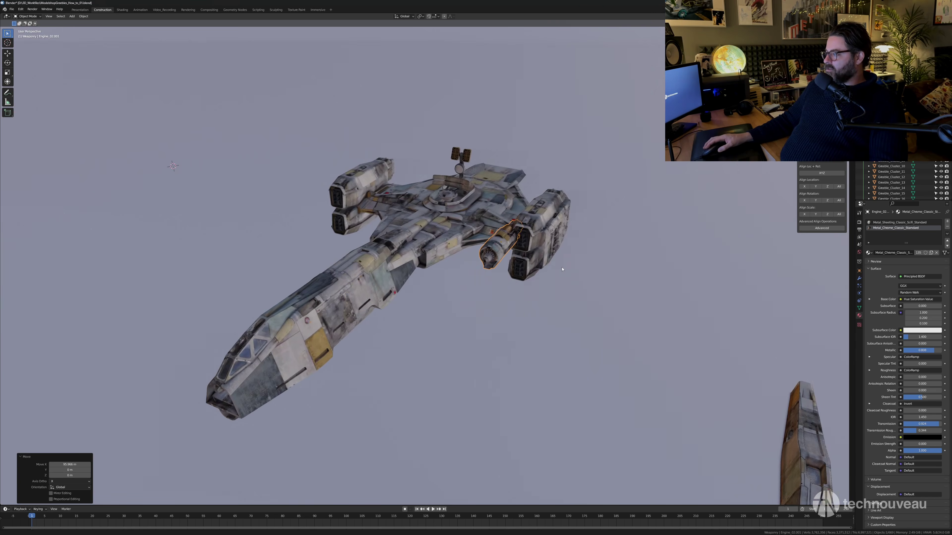
Move the cylindrical engine along X and Y into the front of the paired side engine block.
{"action": "scroll", "coordinate": [561, 268], "scroll_direction": "up", "scroll_amount": 2}
{"action": "scroll", "coordinate": [497, 267], "scroll_direction": "up", "scroll_amount": 2}
{"action": "middle_click_drag", "start_coordinate": [482, 264], "coordinate": [456, 270]}
{"action": "key", "text": "g"}
{"action": "key", "text": "x"}
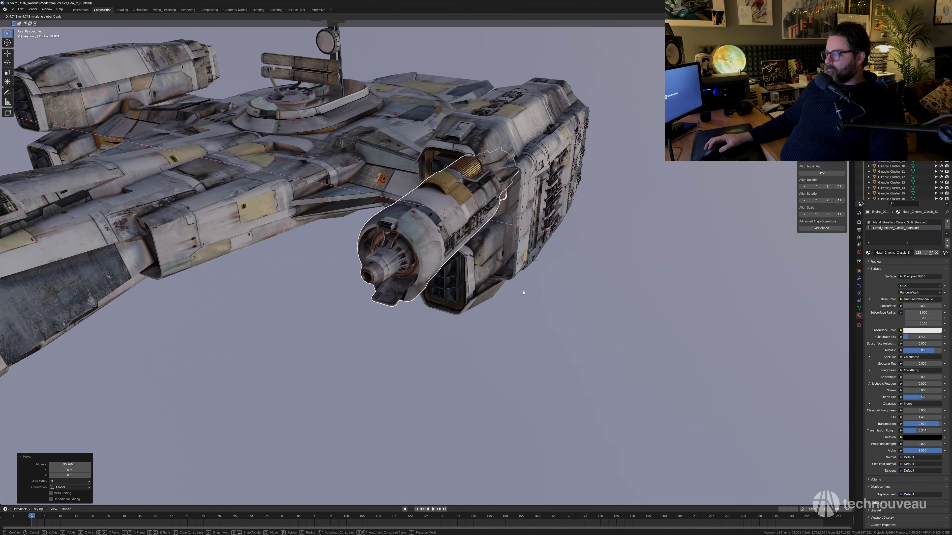
{"action": "left_click", "coordinate": [542, 267]}
{"action": "key", "text": "g"}
{"action": "key", "text": "y"}
{"action": "left_click", "coordinate": [567, 244]}
Rotate the cylindrical engine 90° about the Y axis.
{"action": "middle_click_drag", "start_coordinate": [567, 245], "coordinate": [514, 292], "text": "shift"}
{"action": "type", "text": "ry90"}
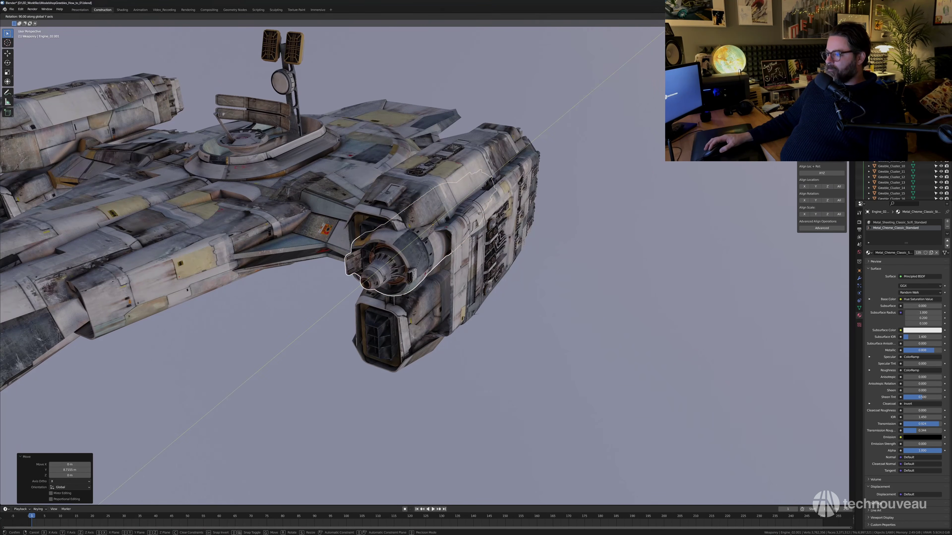
{"action": "key", "text": "Return"}
{"action": "middle_click_drag", "start_coordinate": [306, 197], "coordinate": [319, 210]}
{"action": "left_click", "coordinate": [307, 177]}
{"action": "middle_click_drag", "start_coordinate": [307, 176], "coordinate": [337, 196]}
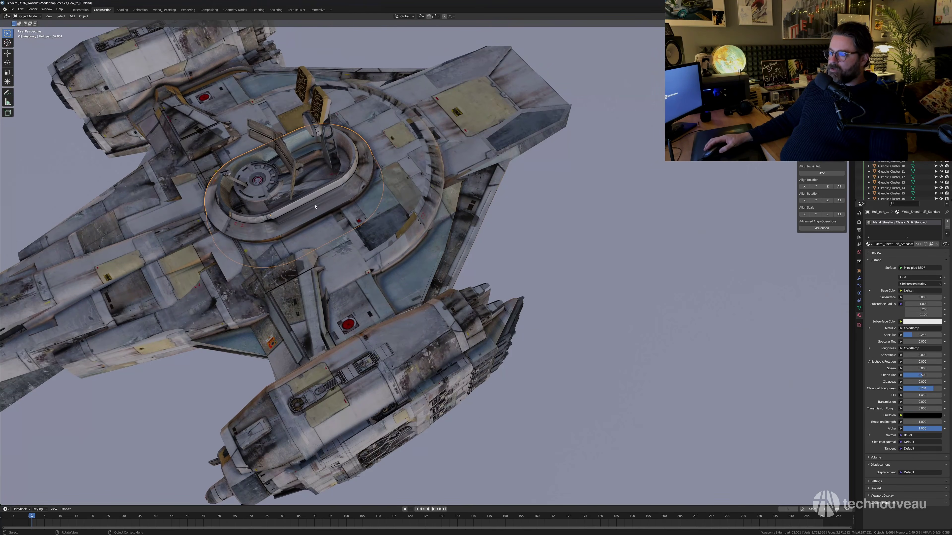
{"action": "middle_click_drag", "start_coordinate": [364, 228], "coordinate": [393, 175]}
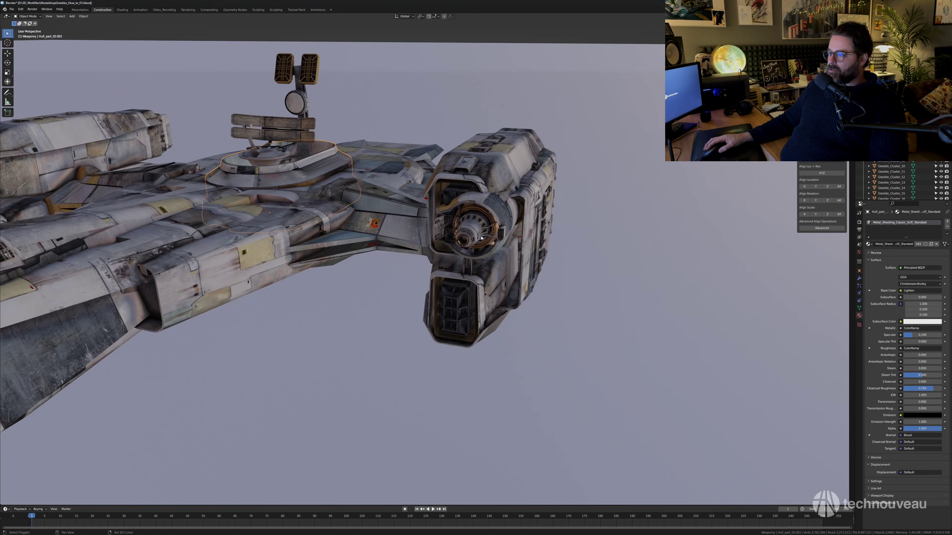
Adjust the cylindrical engine's position along Y within the front opening of the side engine block.
{"action": "left_click", "coordinate": [483, 235]}
{"action": "middle_click_drag", "start_coordinate": [545, 245], "coordinate": [510, 237]}
{"action": "left_click", "coordinate": [497, 251]}
{"action": "key", "text": "g"}
{"action": "key", "text": "y"}
{"action": "left_click", "coordinate": [508, 266]}
Stretch the cylindrical engine's mesh vertically in front view by moving its lower half down along Z.
{"action": "key", "text": "g"}
{"action": "key", "text": "Tab"}
{"action": "key", "text": "KP_1"}
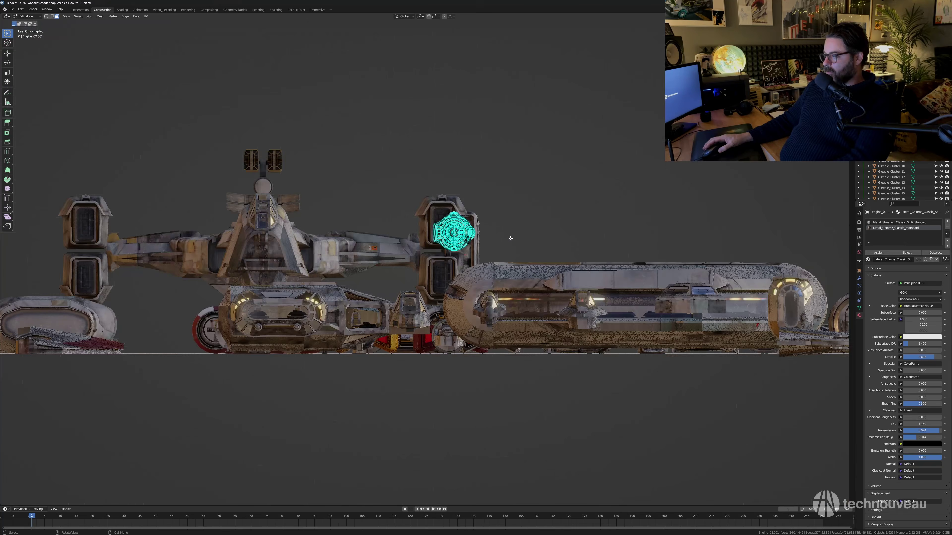
{"action": "scroll", "coordinate": [486, 256], "scroll_direction": "up", "scroll_amount": 7}
{"action": "middle_click_drag", "start_coordinate": [486, 256], "coordinate": [441, 313], "text": "shift"}
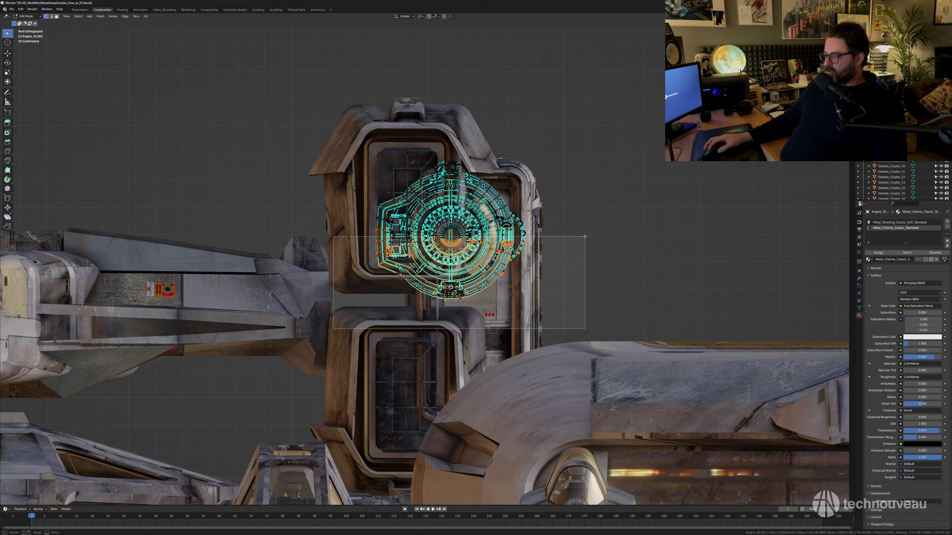
{"action": "left_click_drag", "start_coordinate": [585, 236], "coordinate": [585, 236], "text": "shift"}
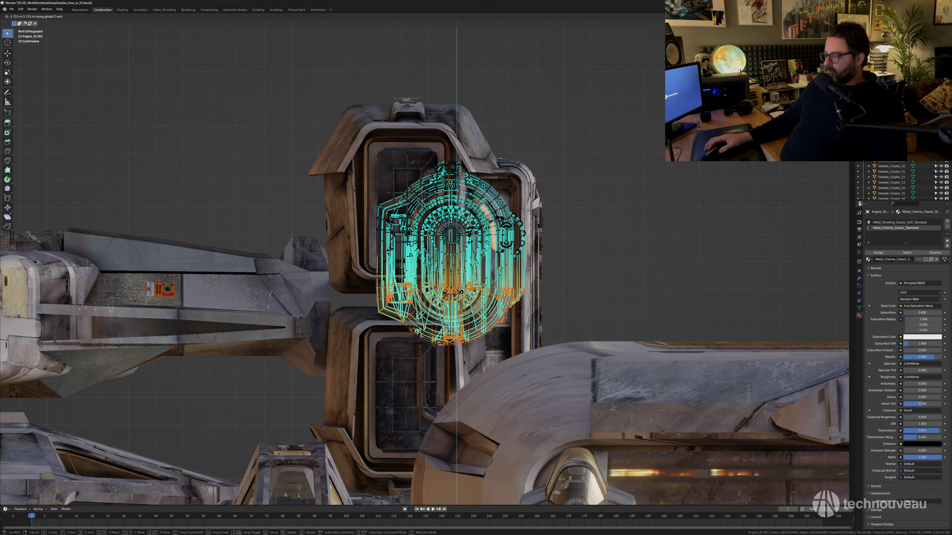
{"action": "left_click_drag", "start_coordinate": [314, 330], "coordinate": [539, 267]}
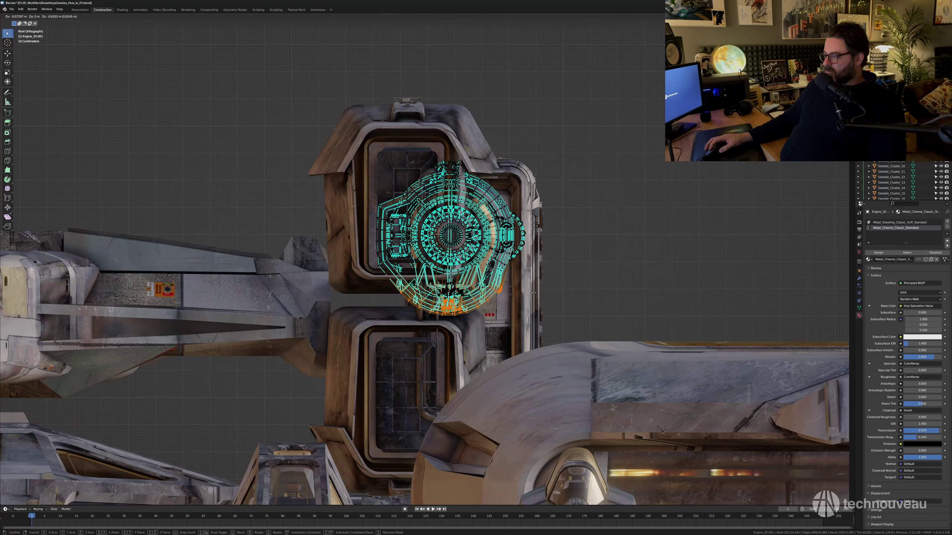
{"action": "left_click_drag", "start_coordinate": [318, 326], "coordinate": [598, 237]}
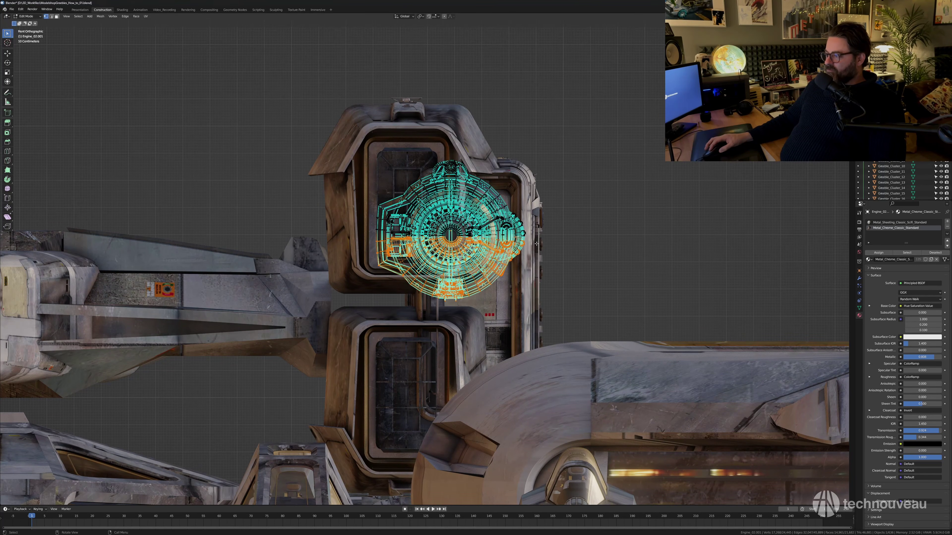
{"action": "left_click", "coordinate": [512, 251]}
{"action": "key", "text": "Tab"}
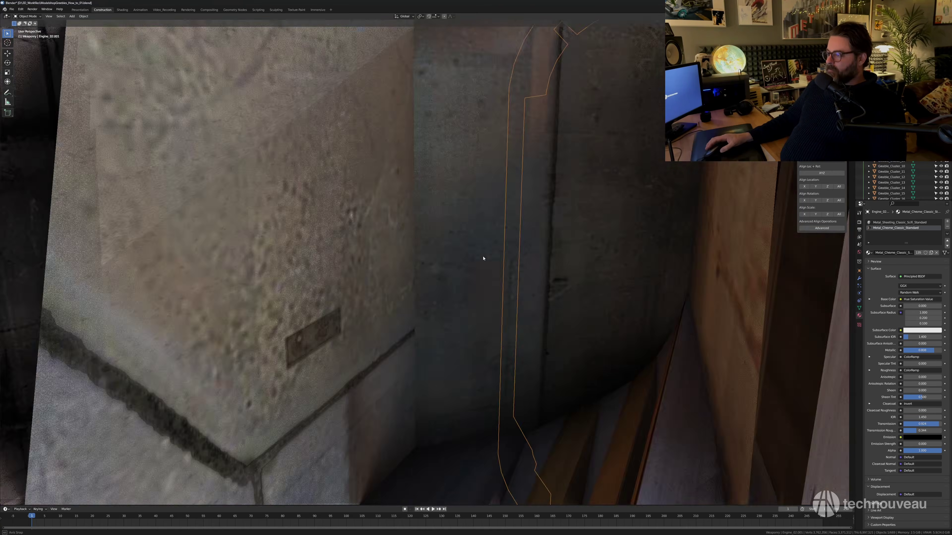
Scale the stretched engine and shift it along Y to fit the front of the side engine block.
{"action": "scroll", "coordinate": [483, 259], "scroll_direction": "down", "scroll_amount": 9}
{"action": "middle_click_drag", "start_coordinate": [483, 259], "coordinate": [470, 247]}
{"action": "scroll", "coordinate": [480, 254], "scroll_direction": "up", "scroll_amount": 1}
{"action": "scroll", "coordinate": [361, 278], "scroll_direction": "up", "scroll_amount": 4}
{"action": "middle_click_drag", "start_coordinate": [361, 278], "coordinate": [351, 278]}
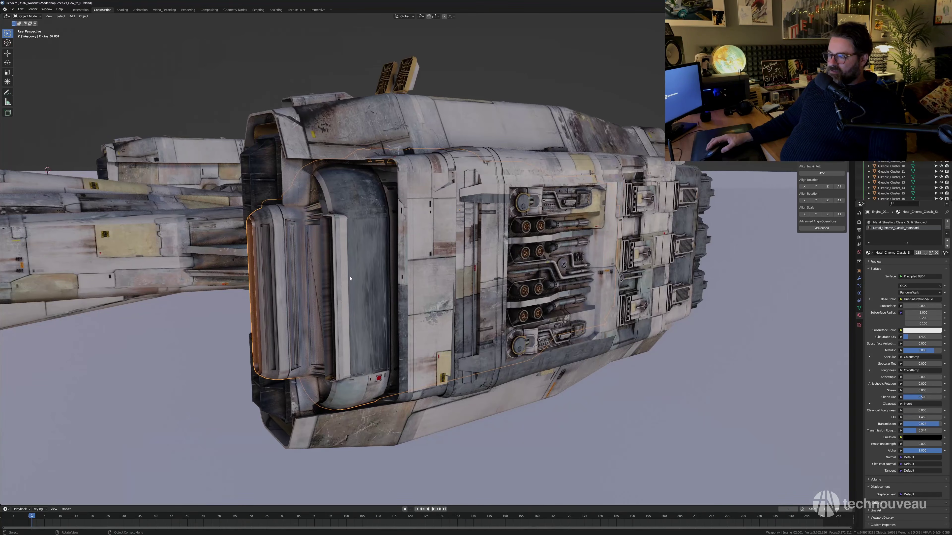
{"action": "scroll", "coordinate": [418, 277], "scroll_direction": "down", "scroll_amount": 4}
{"action": "middle_click_drag", "start_coordinate": [417, 278], "coordinate": [437, 285]}
{"action": "key", "text": "s"}
{"action": "left_click", "coordinate": [487, 265]}
{"action": "left_click", "coordinate": [466, 280]}
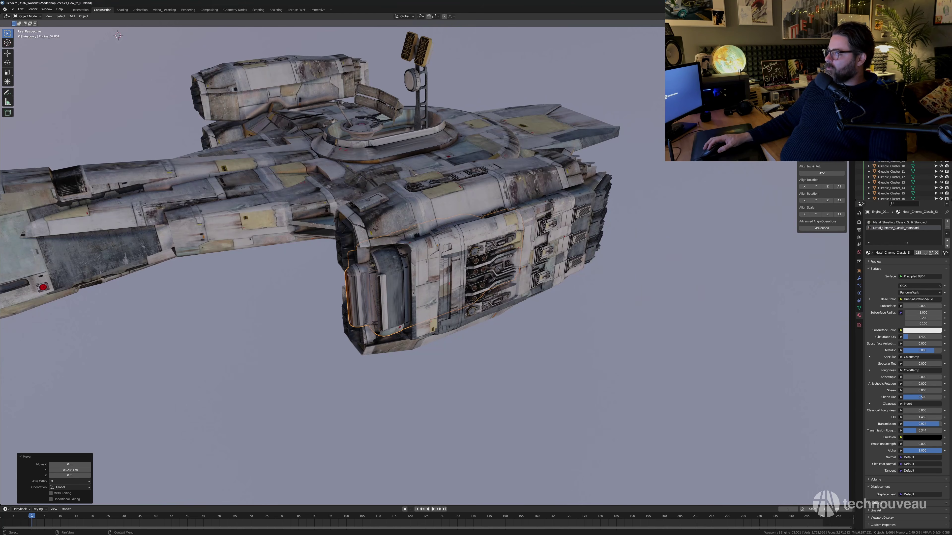
Duplicate the stretched engine along X to the block's other side and lengthen the pair along Y.
{"action": "middle_click_drag", "start_coordinate": [483, 296], "coordinate": [458, 279]}
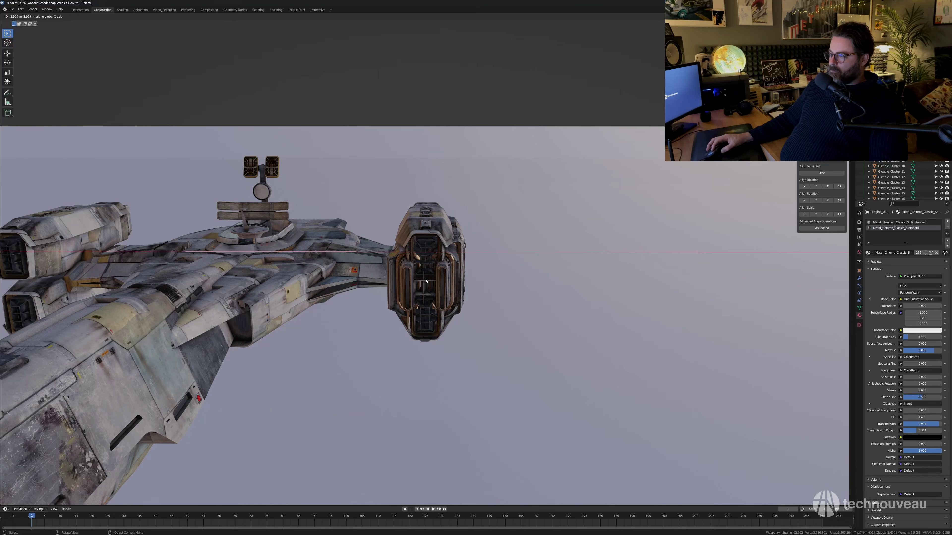
{"action": "middle_click_drag", "start_coordinate": [426, 280], "coordinate": [456, 228]}
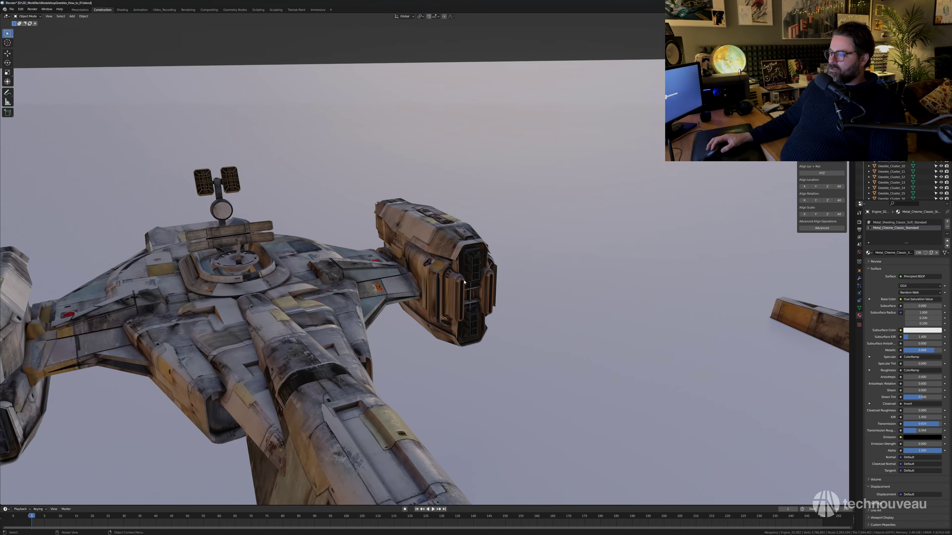
{"action": "left_click", "coordinate": [490, 281], "text": "shift"}
{"action": "middle_click_drag", "start_coordinate": [490, 281], "coordinate": [500, 286]}
{"action": "key", "text": "s"}
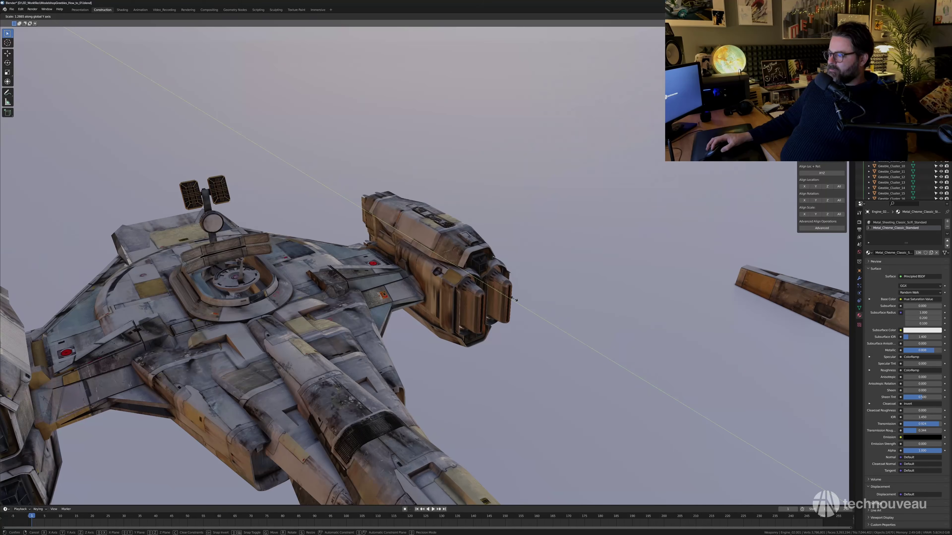
{"action": "middle_click_drag", "start_coordinate": [495, 289], "coordinate": [437, 278]}
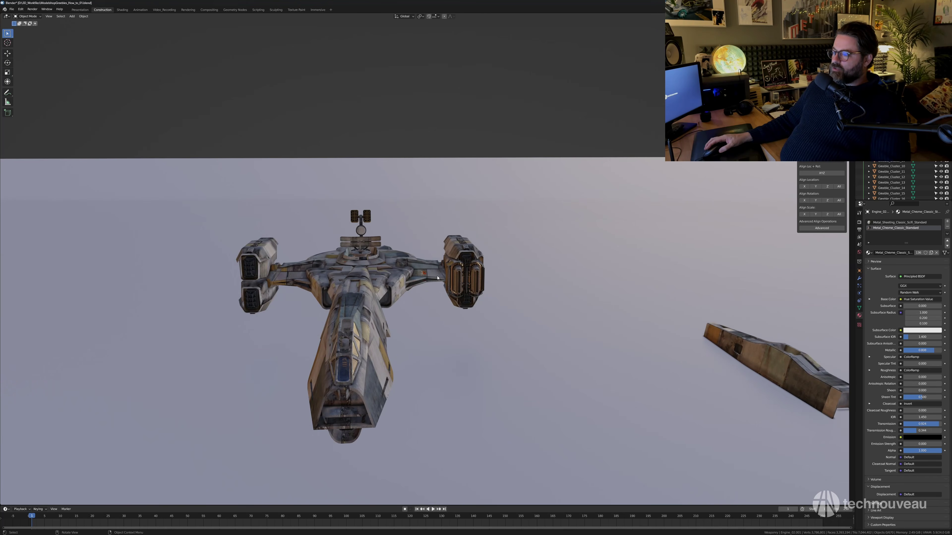
Delete the paired engines on the opposite wing, keeping only the reworked side engine assembly.
{"action": "key", "text": "Delete"}
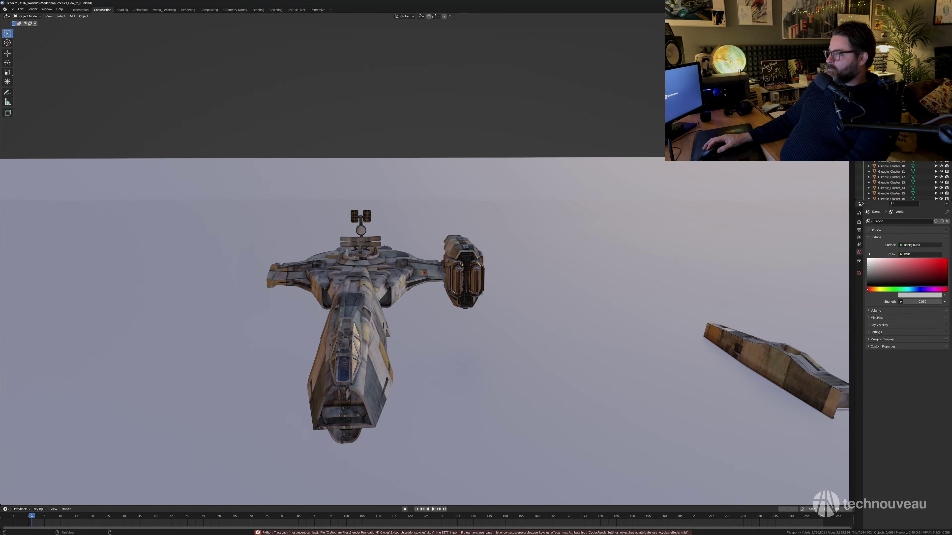
{"action": "middle_click_drag", "start_coordinate": [461, 304], "coordinate": [496, 342]}
{"action": "left_click", "coordinate": [456, 308]}
{"action": "left_click", "coordinate": [455, 306], "text": "shift"}
{"action": "left_click", "coordinate": [493, 300]}
{"action": "left_click", "coordinate": [459, 137]}
Examine the library's Exhausts section for a nozzle to add to the side engine.
{"action": "middle_click_drag", "start_coordinate": [325, 319], "coordinate": [584, 223], "text": "shift"}
{"action": "scroll", "coordinate": [536, 225], "scroll_direction": "down", "scroll_amount": 3}
{"action": "middle_click_drag", "start_coordinate": [378, 365], "coordinate": [436, 216], "text": "shift"}
{"action": "scroll", "coordinate": [465, 307], "scroll_direction": "down", "scroll_amount": 10}
{"action": "middle_click_drag", "start_coordinate": [519, 409], "coordinate": [251, 199], "text": "shift"}
{"action": "middle_click_drag", "start_coordinate": [611, 240], "coordinate": [573, 173], "text": "shift"}
{"action": "scroll", "coordinate": [391, 326], "scroll_direction": "up", "scroll_amount": 3}
{"action": "scroll", "coordinate": [391, 326], "scroll_direction": "up", "scroll_amount": 3}
{"action": "scroll", "coordinate": [522, 386], "scroll_direction": "up", "scroll_amount": 5}
{"action": "middle_click_drag", "start_coordinate": [523, 386], "coordinate": [442, 317], "text": "shift"}
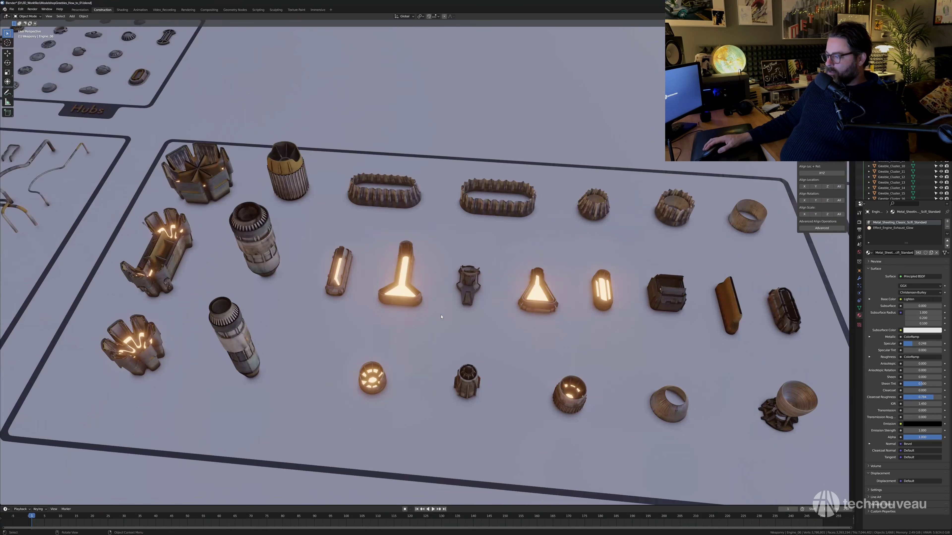
{"action": "left_click", "coordinate": [537, 301]}
{"action": "scroll", "coordinate": [536, 301], "scroll_direction": "down", "scroll_amount": 3}
{"action": "middle_click_drag", "start_coordinate": [346, 258], "coordinate": [473, 354], "text": "shift"}
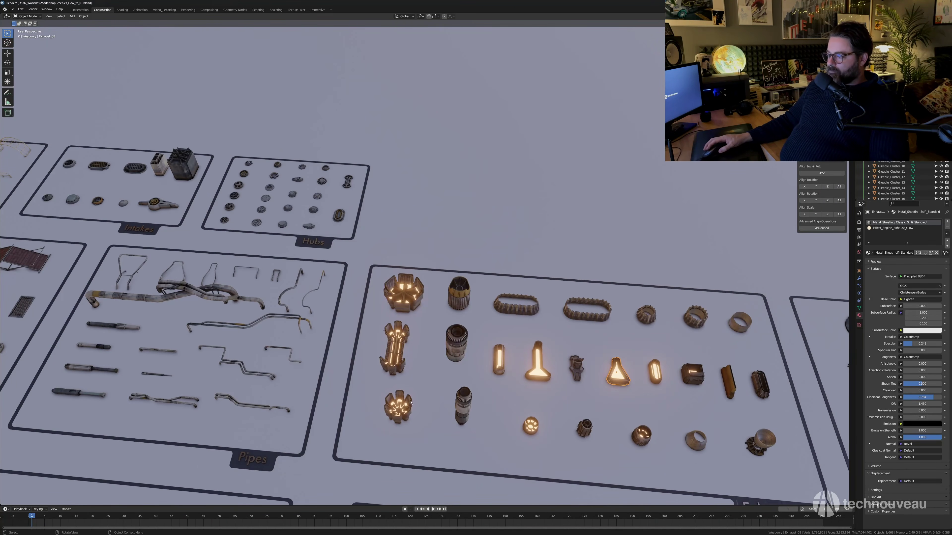
{"action": "scroll", "coordinate": [466, 365], "scroll_direction": "down", "scroll_amount": 5}
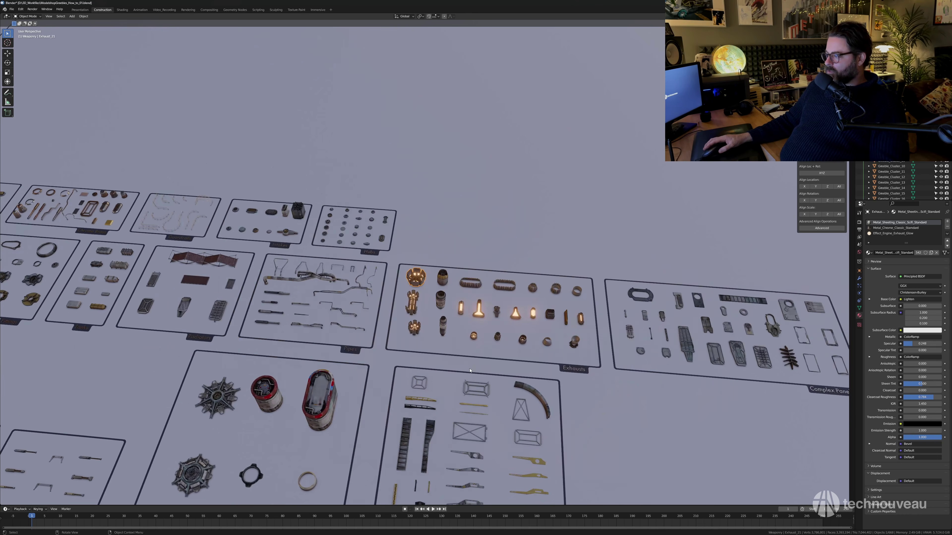
{"action": "scroll", "coordinate": [439, 354], "scroll_direction": "up", "scroll_amount": 2}
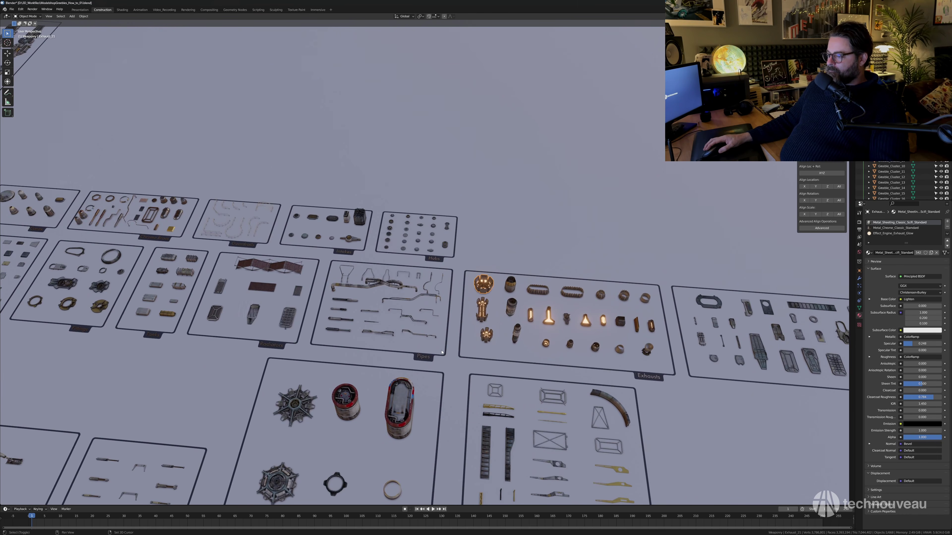
{"action": "scroll", "coordinate": [441, 353], "scroll_direction": "down", "scroll_amount": 1}
Duplicate the round, flower-shaped glowing exhaust along X and snap the copy to the 3D cursor.
{"action": "middle_click_drag", "start_coordinate": [410, 318], "coordinate": [484, 372], "text": "shift"}
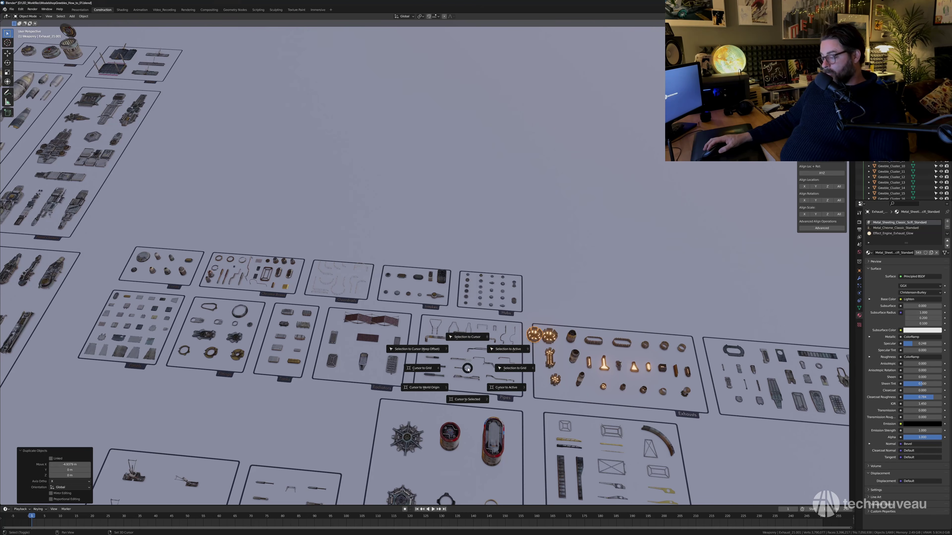
{"action": "left_click", "coordinate": [467, 339]}
{"action": "key", "text": "KP_Decimal"}
{"action": "scroll", "coordinate": [485, 383], "scroll_direction": "down", "scroll_amount": 16}
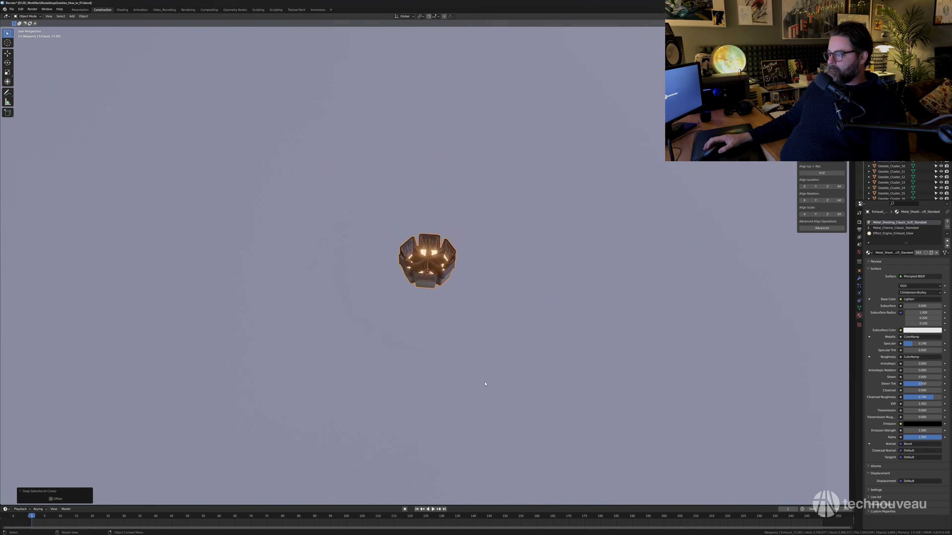
{"action": "middle_click_drag", "start_coordinate": [484, 382], "coordinate": [261, 308], "text": "shift"}
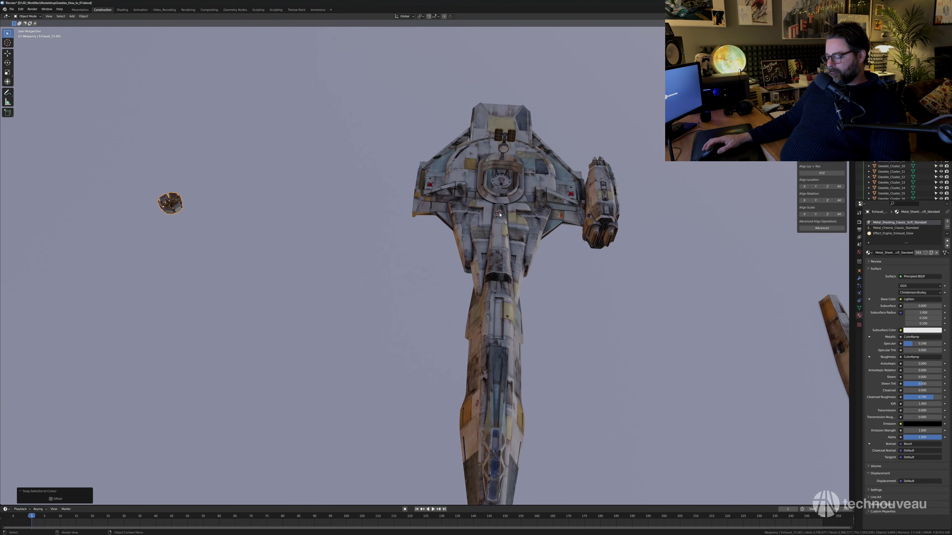
Move the exhaust copy beside the side engine and rotate it about the X axis.
{"action": "left_click", "coordinate": [682, 289]}
{"action": "middle_click_drag", "start_coordinate": [681, 289], "coordinate": [622, 320]}
{"action": "key", "text": "r"}
{"action": "key", "text": "x"}
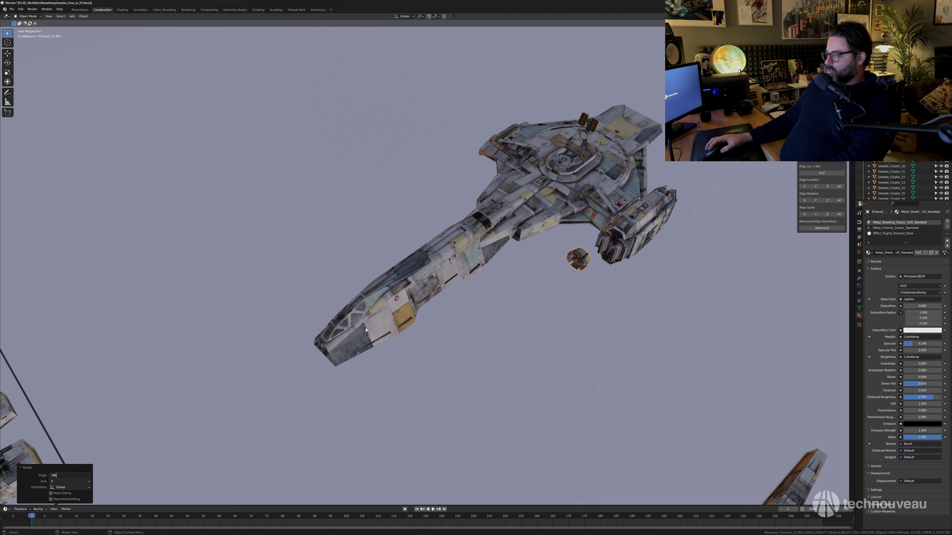
{"action": "middle_click_drag", "start_coordinate": [594, 269], "coordinate": [138, 387], "text": "shift"}
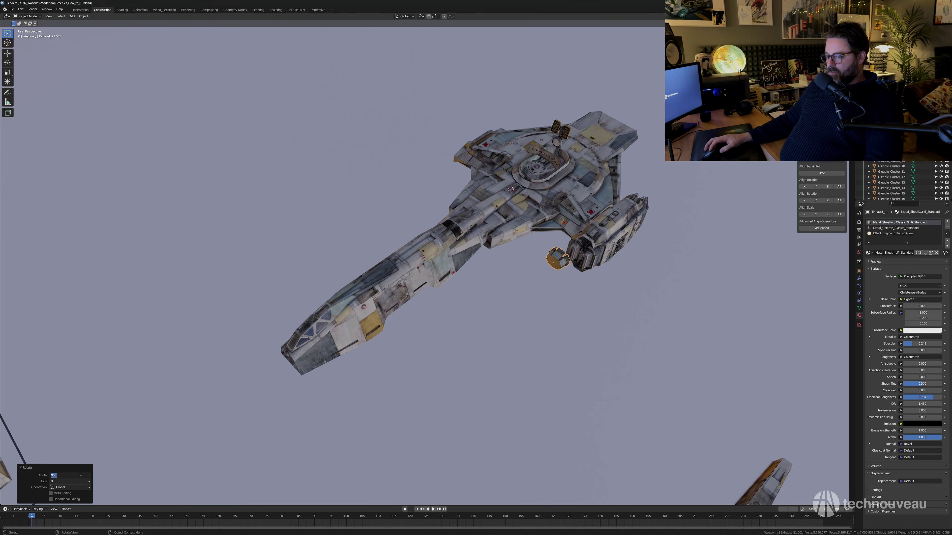
Position the exhaust behind the upper rear of the engine block and duplicate it downward along Z.
{"action": "left_click", "coordinate": [661, 259]}
{"action": "middle_click_drag", "start_coordinate": [660, 259], "coordinate": [504, 293]}
{"action": "left_click", "coordinate": [537, 284]}
{"action": "key", "text": "g"}
{"action": "left_click", "coordinate": [535, 339]}
{"action": "key", "text": "g"}
{"action": "left_click", "coordinate": [469, 294]}
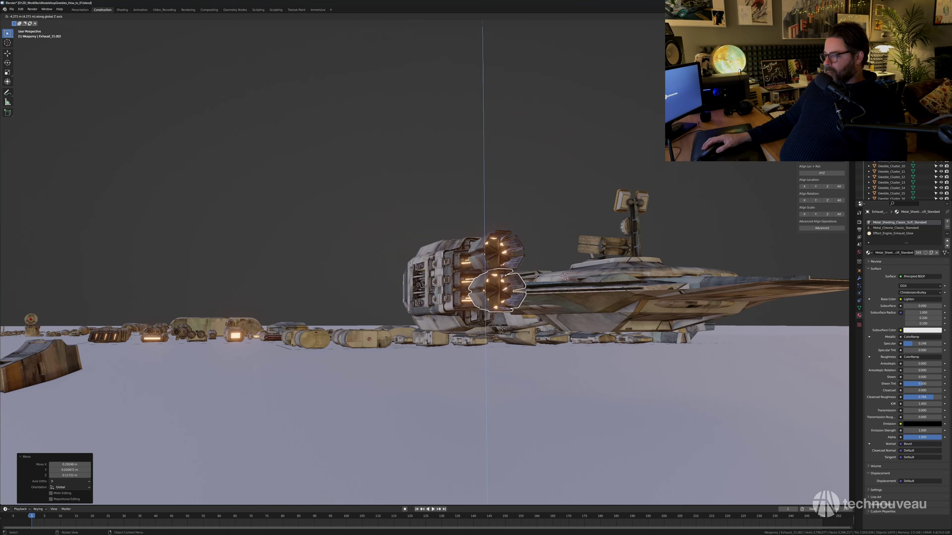
{"action": "left_click", "coordinate": [537, 244]}
{"action": "middle_click_drag", "start_coordinate": [536, 243], "coordinate": [708, 242]}
Duplicate a cylindrical pod from the small group of rounded containers and move the copy along Y near the ship.
{"action": "left_click", "coordinate": [510, 297]}
{"action": "scroll", "coordinate": [531, 311], "scroll_direction": "down", "scroll_amount": 5}
{"action": "scroll", "coordinate": [708, 242], "scroll_direction": "down", "scroll_amount": 1}
{"action": "left_click", "coordinate": [375, 302]}
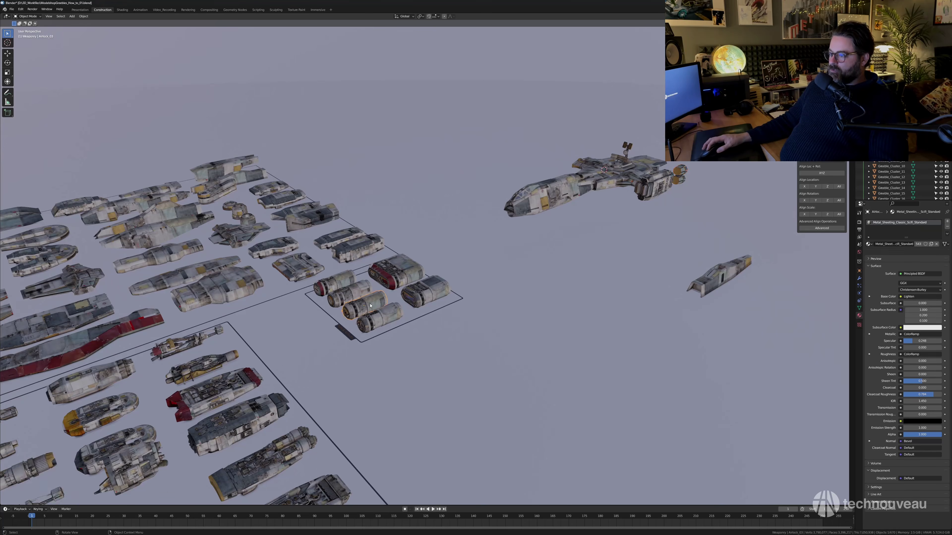
{"action": "middle_click_drag", "start_coordinate": [375, 302], "coordinate": [371, 280]}
{"action": "scroll", "coordinate": [402, 295], "scroll_direction": "up", "scroll_amount": 2}
{"action": "left_click", "coordinate": [372, 280]}
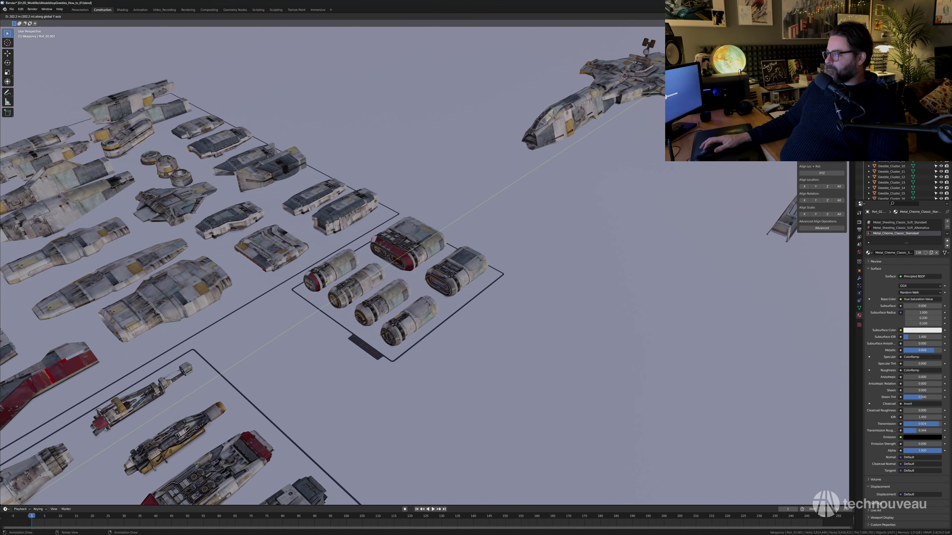
{"action": "left_click", "coordinate": [551, 328]}
{"action": "key", "text": "KP_Decimal"}
{"action": "middle_click_drag", "start_coordinate": [550, 328], "coordinate": [426, 300]}
{"action": "middle_click_drag", "start_coordinate": [426, 300], "coordinate": [509, 313], "text": "shift"}
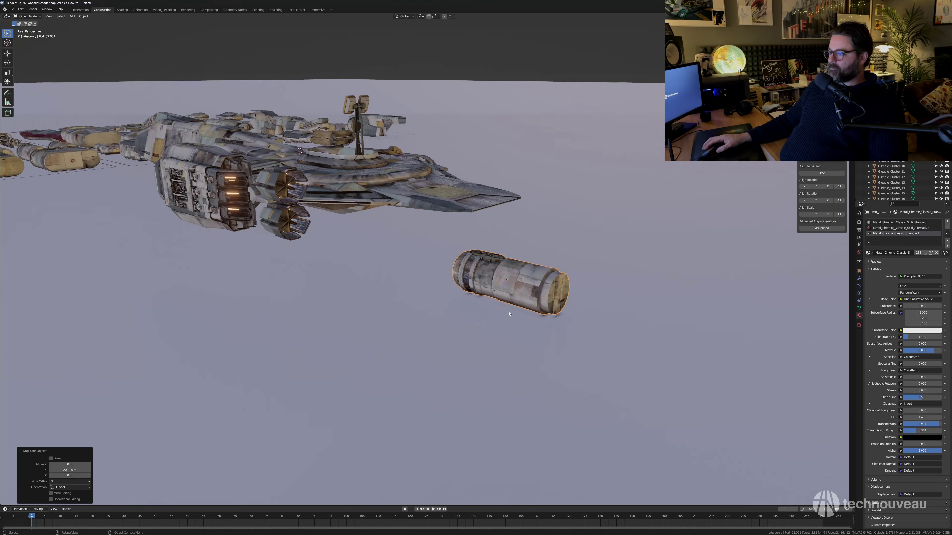
Place the cylindrical pod between the engine block and the upper exhaust and rotate it 180° about Z.
{"action": "key", "text": "g"}
{"action": "left_click", "coordinate": [277, 208]}
{"action": "middle_click_drag", "start_coordinate": [276, 209], "coordinate": [313, 227]}
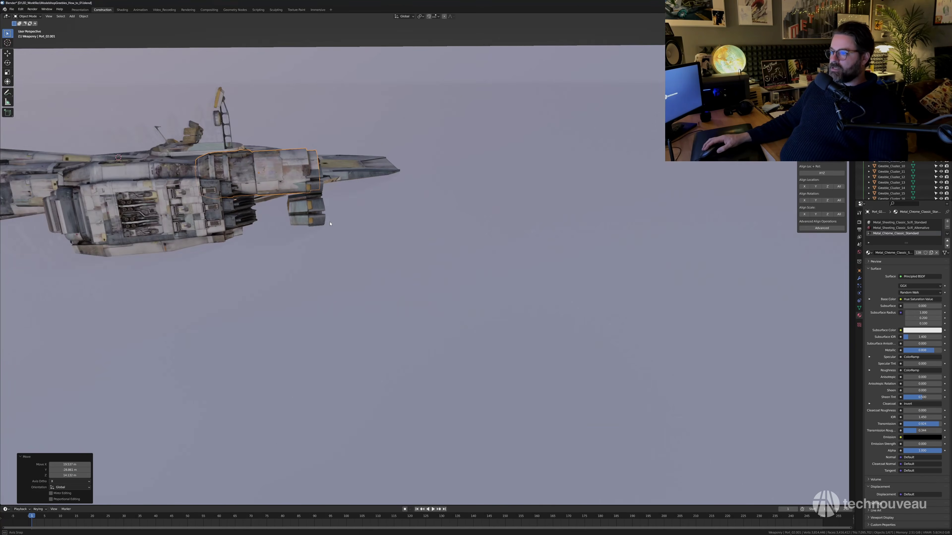
{"action": "right_click", "coordinate": [326, 168]}
{"action": "middle_click_drag", "start_coordinate": [326, 168], "coordinate": [317, 178]}
{"action": "key", "text": "r"}
{"action": "key", "text": "z"}
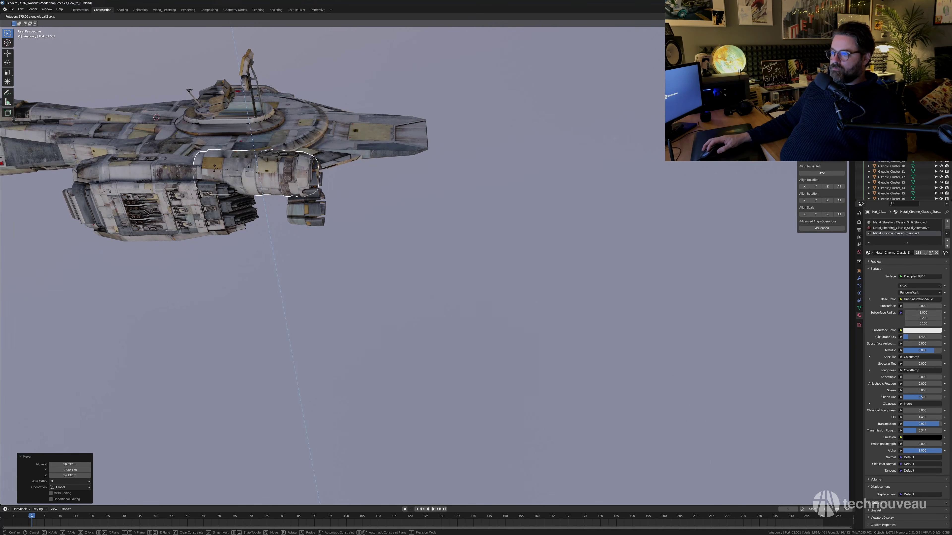
{"action": "scroll", "coordinate": [257, 225], "scroll_direction": "up", "scroll_amount": 5}
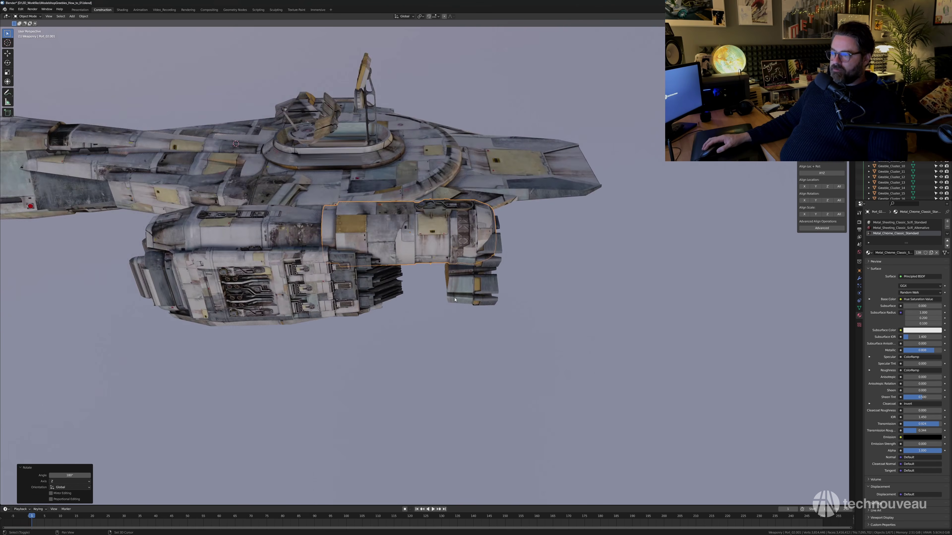
Scale the cylindrical pod uniformly by about 1.128 and align it with the upper exhaust.
{"action": "key", "text": "s"}
{"action": "left_click", "coordinate": [489, 317]}
{"action": "middle_click_drag", "start_coordinate": [488, 316], "coordinate": [457, 367]}
{"action": "key", "text": "g"}
{"action": "left_click", "coordinate": [505, 324]}
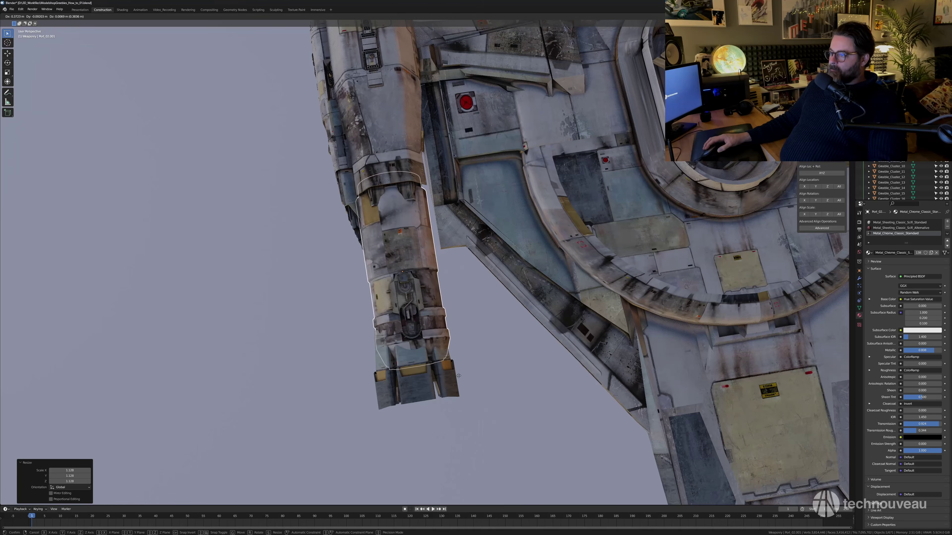
Delete the lower exhaust copy behind the engine block.
{"action": "middle_click_drag", "start_coordinate": [460, 364], "coordinate": [504, 329]}
{"action": "left_click", "coordinate": [504, 329]}
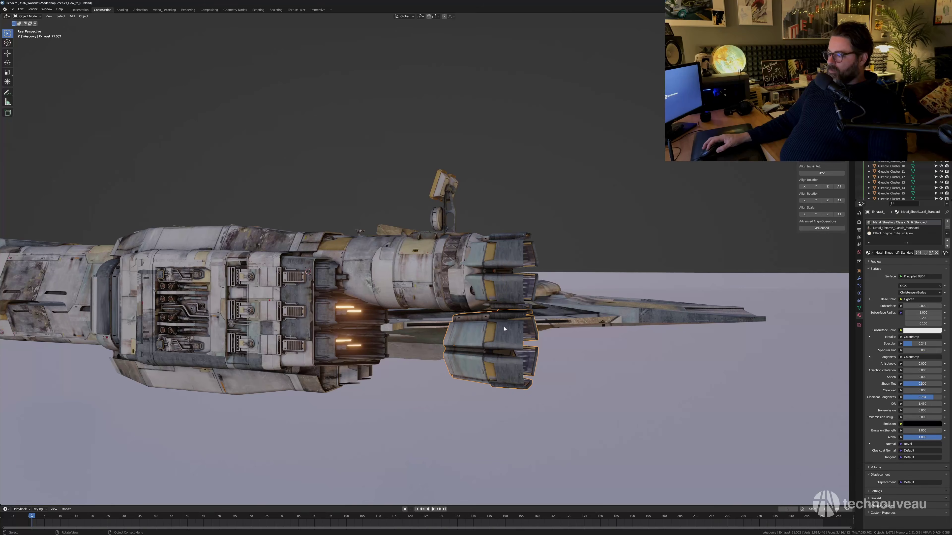
{"action": "key", "text": "Delete"}
Scale the upper exhaust uniformly by about 1.07 and shift it along Y against the end of the cylindrical pod.
{"action": "left_click", "coordinate": [520, 298]}
{"action": "middle_click_drag", "start_coordinate": [519, 298], "coordinate": [535, 305]}
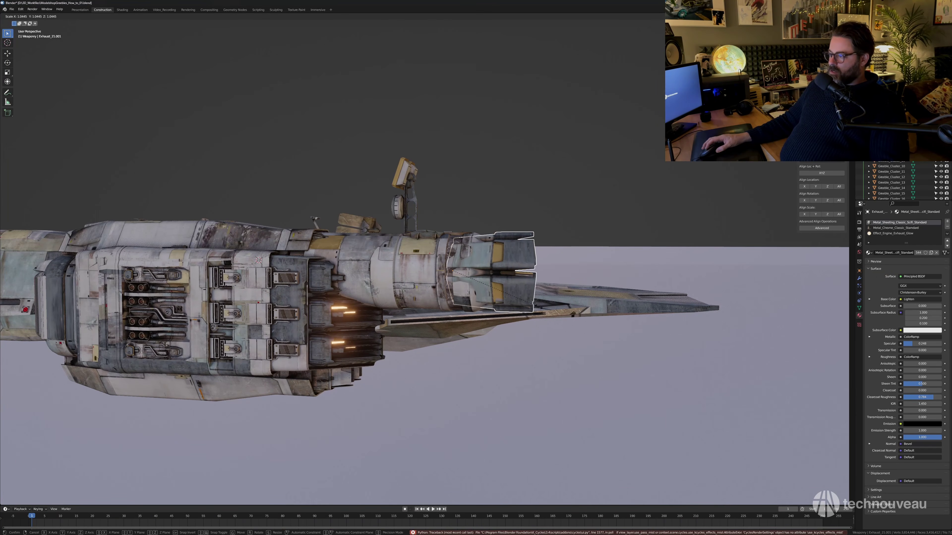
{"action": "left_click", "coordinate": [541, 311]}
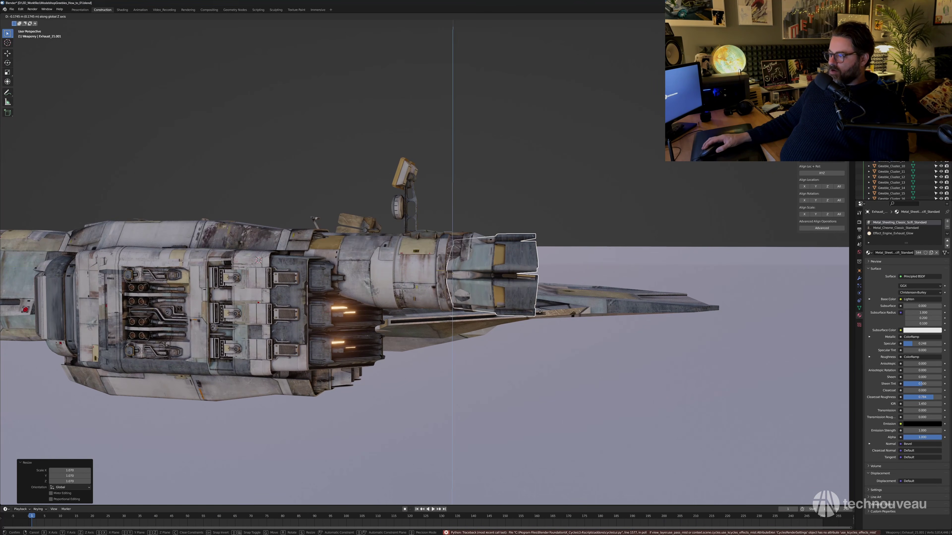
{"action": "middle_click_drag", "start_coordinate": [540, 310], "coordinate": [521, 294]}
{"action": "left_click", "coordinate": [520, 330]}
Move the selected part along Y and fine-tune how the upper exhaust and cylindrical pod fit together.
{"action": "key", "text": "g"}
{"action": "key", "text": "y"}
{"action": "left_click", "coordinate": [560, 310]}
{"action": "key", "text": "g"}
{"action": "left_click", "coordinate": [571, 284]}
{"action": "key", "text": "g"}
Make a linked copy of the cylindrical pod and exhaust, mirrored across global Z, and place it directly below the originals.
{"action": "left_click", "coordinate": [350, 290], "text": "shift"}
{"action": "middle_click_drag", "start_coordinate": [350, 291], "coordinate": [449, 287]}
{"action": "left_click", "coordinate": [449, 350]}
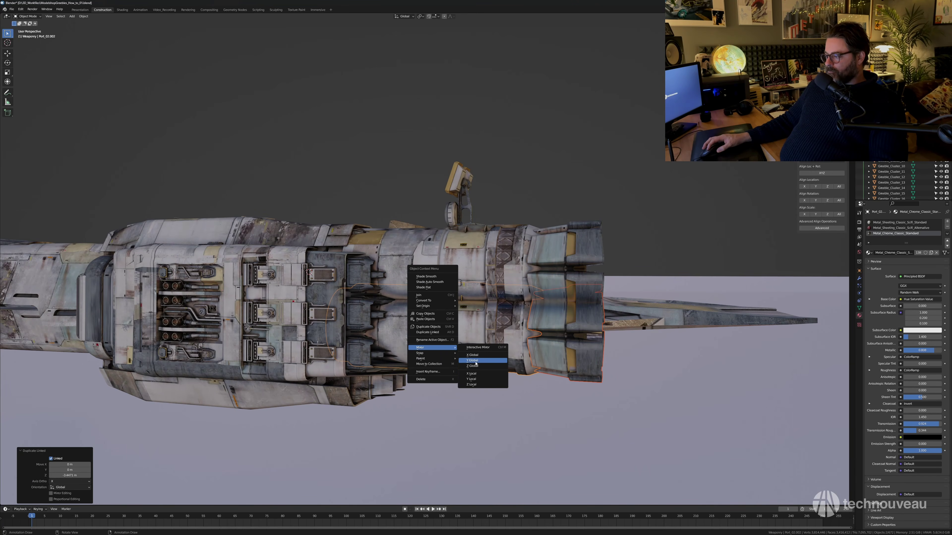
{"action": "left_click", "coordinate": [476, 361]}
{"action": "right_click", "coordinate": [466, 332]}
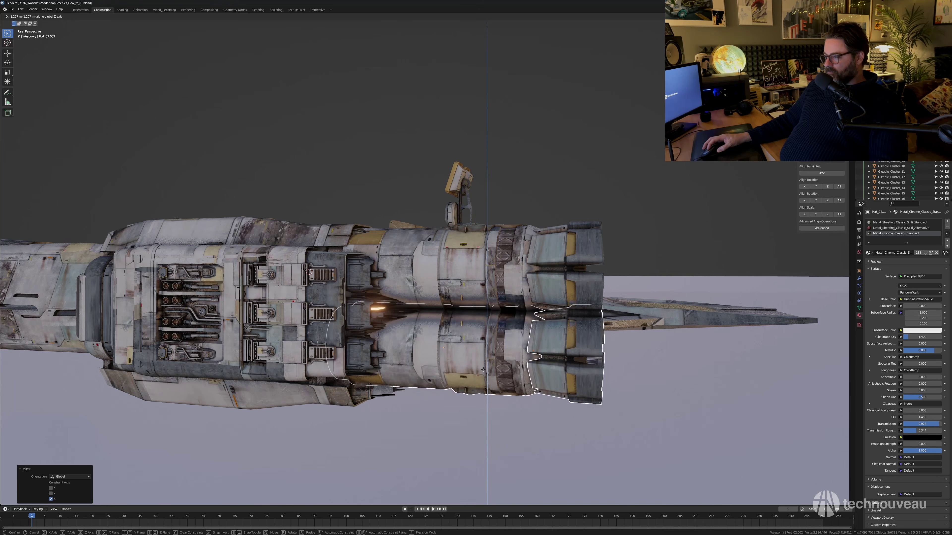
{"action": "left_click", "coordinate": [483, 379]}
{"action": "middle_click_drag", "start_coordinate": [483, 378], "coordinate": [422, 214]}
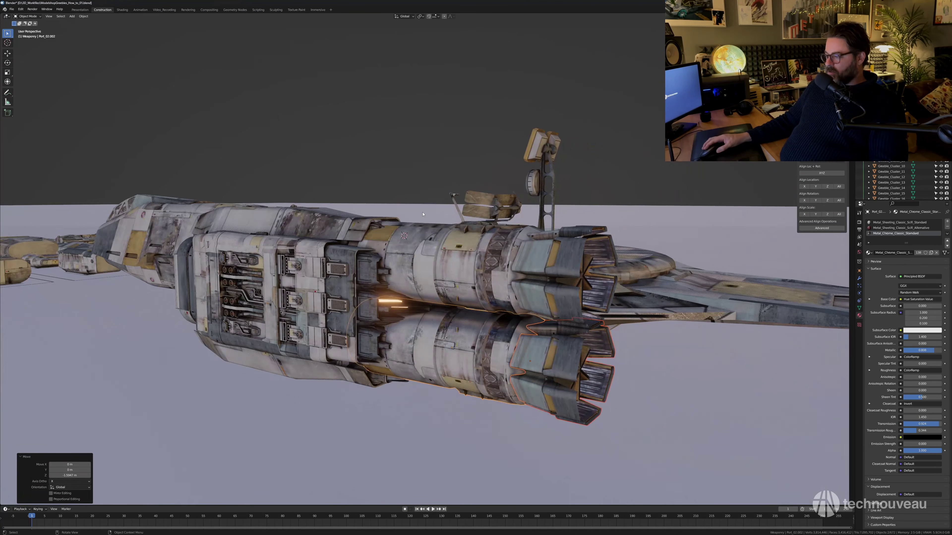
Select the two glowing exhaust strips between the stacked pods in the engine block's mesh and return to Object Mode.
{"action": "left_click", "coordinate": [379, 309]}
{"action": "scroll", "coordinate": [375, 319], "scroll_direction": "up", "scroll_amount": 6}
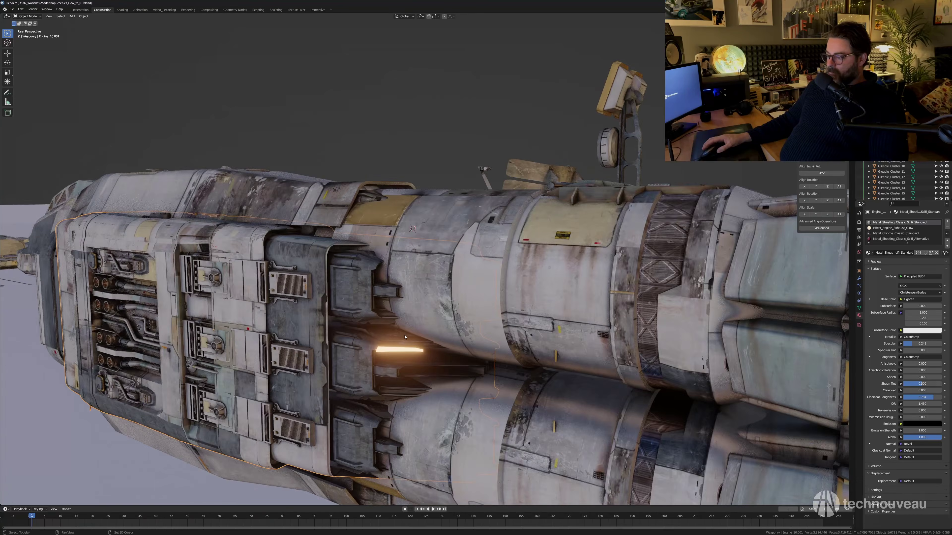
{"action": "key", "text": "Tab"}
{"action": "key", "text": "3"}
{"action": "key", "text": "alt+z"}
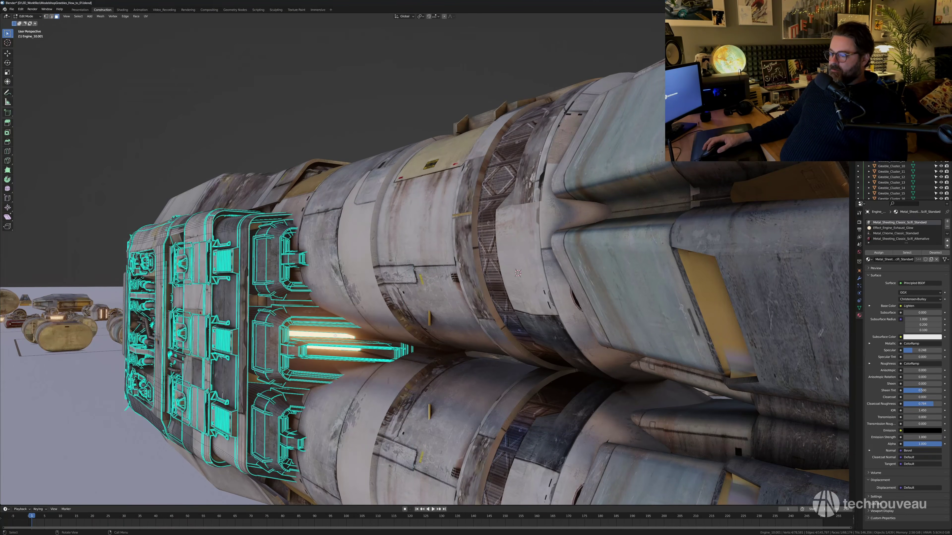
{"action": "left_click", "coordinate": [335, 335]}
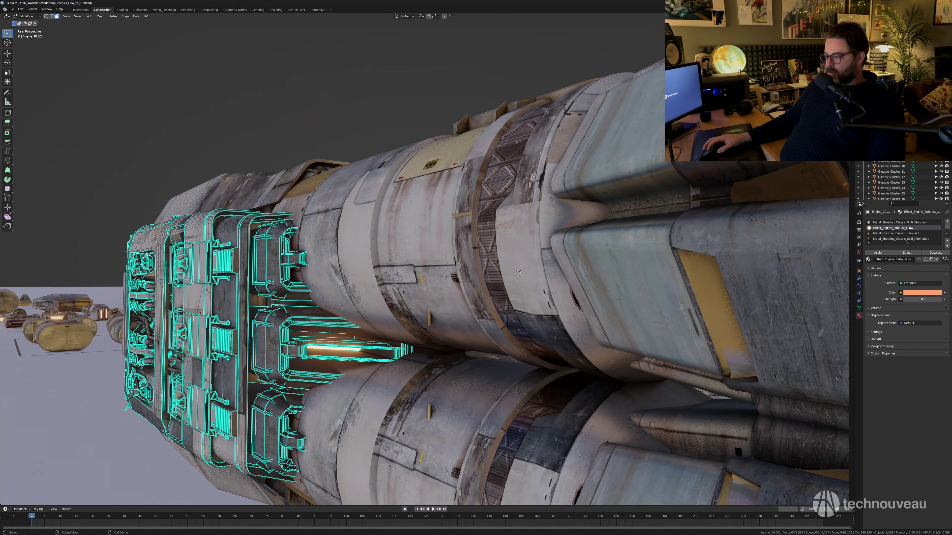
{"action": "middle_click_drag", "start_coordinate": [341, 349], "coordinate": [468, 290]}
{"action": "left_click", "coordinate": [342, 348]}
{"action": "key", "text": "Tab"}
{"action": "key", "text": "alt+a"}
Flatten the long front hull parts by scaling them down along Z.
{"action": "scroll", "coordinate": [391, 309], "scroll_direction": "down", "scroll_amount": 5}
{"action": "middle_click_drag", "start_coordinate": [218, 270], "coordinate": [245, 276]}
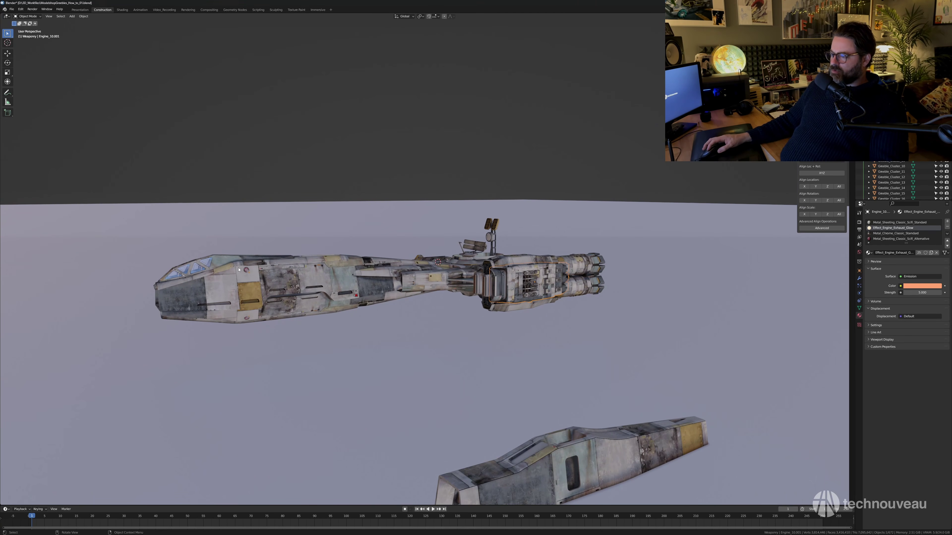
{"action": "left_click", "coordinate": [300, 279]}
{"action": "middle_click_drag", "start_coordinate": [299, 278], "coordinate": [448, 282]}
{"action": "left_click", "coordinate": [341, 283], "text": "shift"}
{"action": "scroll", "coordinate": [341, 283], "scroll_direction": "up", "scroll_amount": 1}
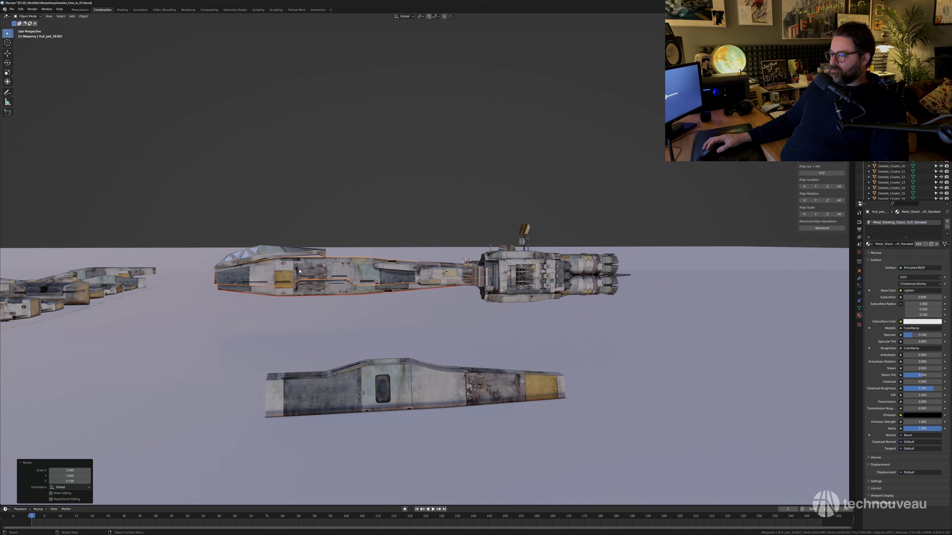
Lower the cockpit along Z onto the flattened front hull and tilt it slightly to match the hull's slope.
{"action": "left_click", "coordinate": [287, 255]}
{"action": "key", "text": "g"}
{"action": "key", "text": "z"}
{"action": "left_click", "coordinate": [289, 260]}
{"action": "middle_click_drag", "start_coordinate": [288, 260], "coordinate": [315, 267]}
{"action": "key", "text": "r"}
{"action": "key", "text": "y"}
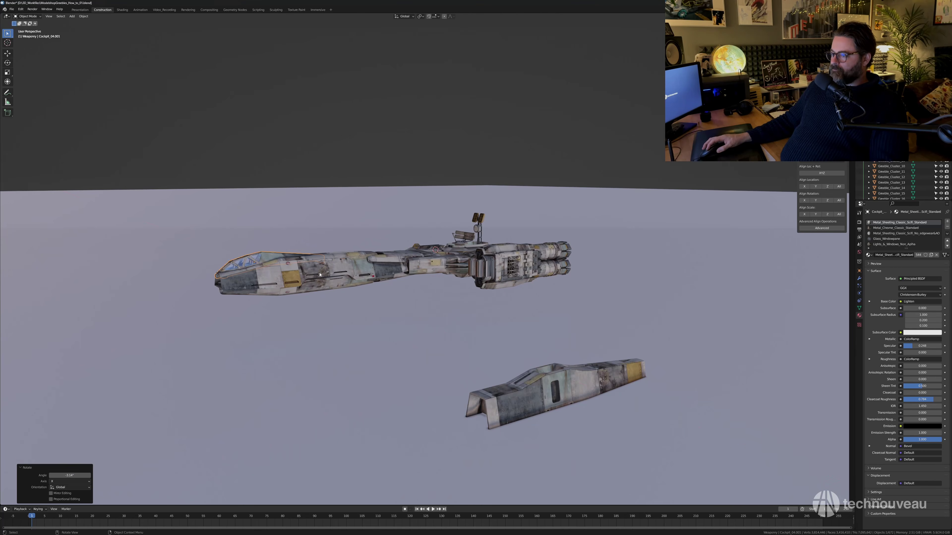
{"action": "middle_click_drag", "start_coordinate": [415, 281], "coordinate": [500, 282]}
Make a linked duplicate of the side engine assembly and move it along X to the opposite side of the ship.
{"action": "middle_click_drag", "start_coordinate": [366, 287], "coordinate": [525, 299], "text": "shift"}
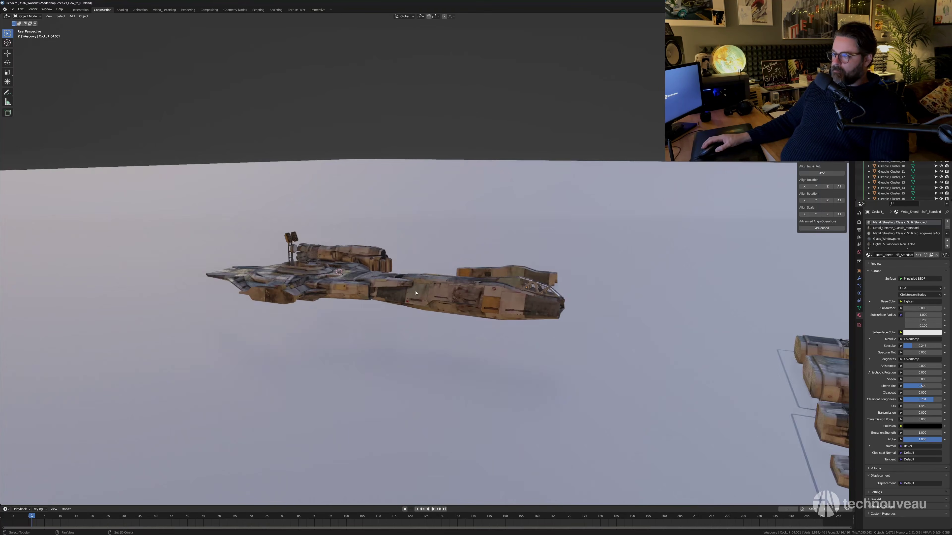
{"action": "scroll", "coordinate": [468, 290], "scroll_direction": "up", "scroll_amount": 1}
{"action": "left_click", "coordinate": [416, 287]}
{"action": "middle_click_drag", "start_coordinate": [415, 287], "coordinate": [354, 305]}
{"action": "middle_click_drag", "start_coordinate": [483, 273], "coordinate": [519, 240]}
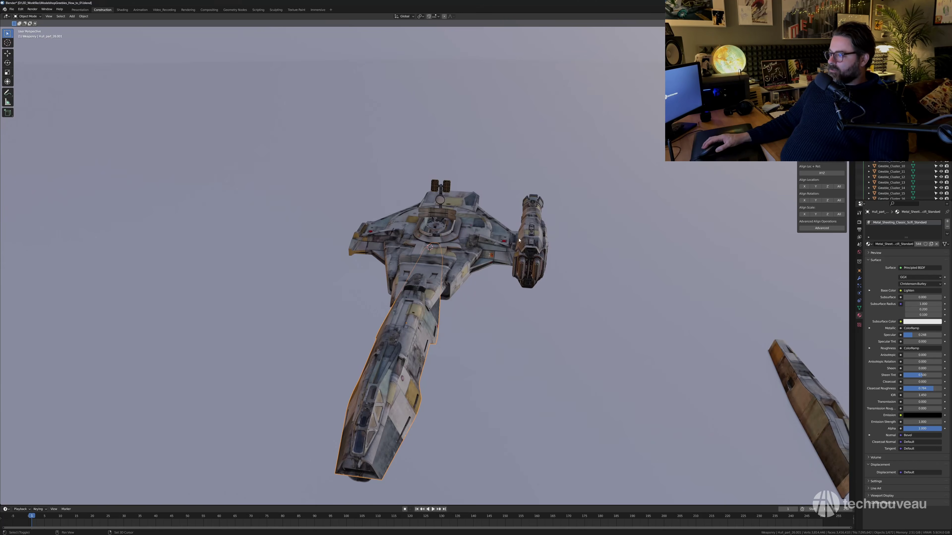
{"action": "left_click_drag", "start_coordinate": [483, 269], "coordinate": [485, 271], "text": "ctrl"}
{"action": "middle_click_drag", "start_coordinate": [486, 271], "coordinate": [505, 277]}
{"action": "key", "text": "alt+d"}
{"action": "key", "text": "x"}
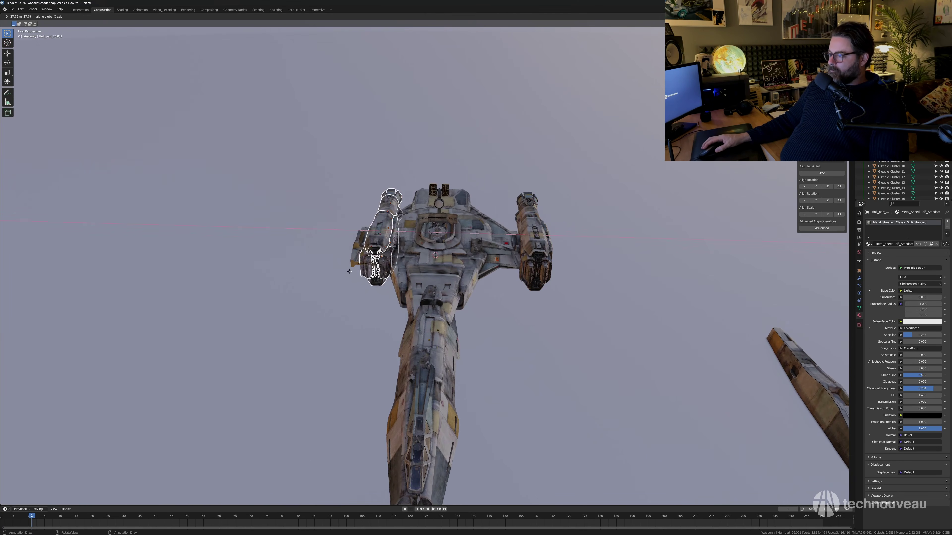
{"action": "left_click", "coordinate": [351, 264]}
Mirror the duplicated engine assembly across X and move it along X to the end of its wing.
{"action": "right_click", "coordinate": [351, 264]}
{"action": "left_click", "coordinate": [375, 269]}
{"action": "key", "text": "g"}
{"action": "key", "text": "x"}
{"action": "left_click", "coordinate": [371, 270]}
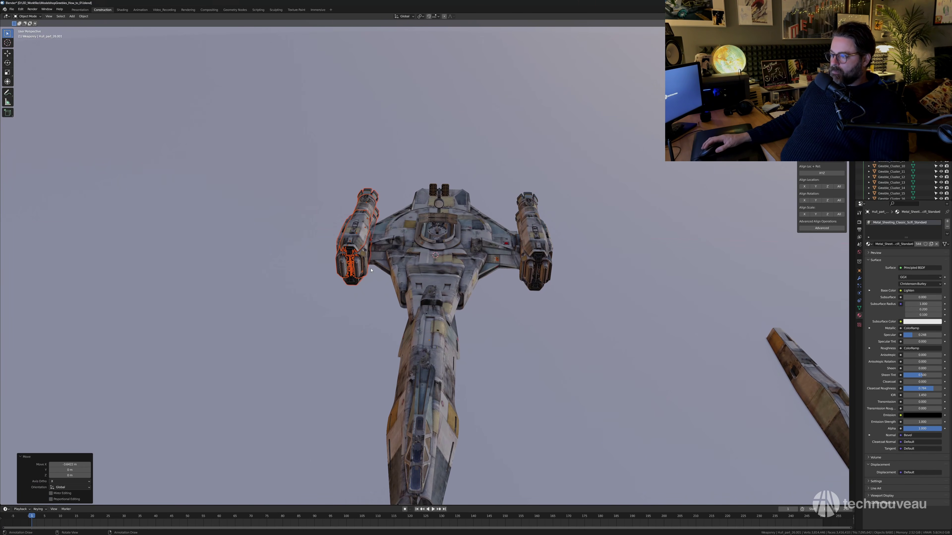
Select both engine assemblies in top view and shift them together along X.
{"action": "left_click_drag", "start_coordinate": [553, 288], "coordinate": [555, 291], "text": "shift"}
{"action": "left_click_drag", "start_coordinate": [457, 239], "coordinate": [481, 276], "text": "ctrl"}
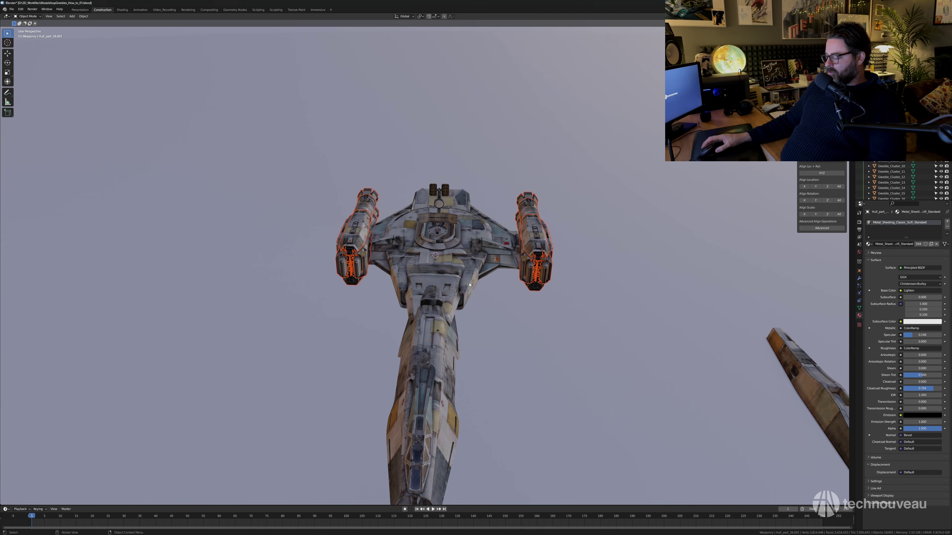
{"action": "key", "text": "KP_7"}
{"action": "scroll", "coordinate": [469, 285], "scroll_direction": "up", "scroll_amount": 6}
{"action": "key", "text": "g"}
{"action": "key", "text": "x"}
{"action": "left_click", "coordinate": [524, 304]}
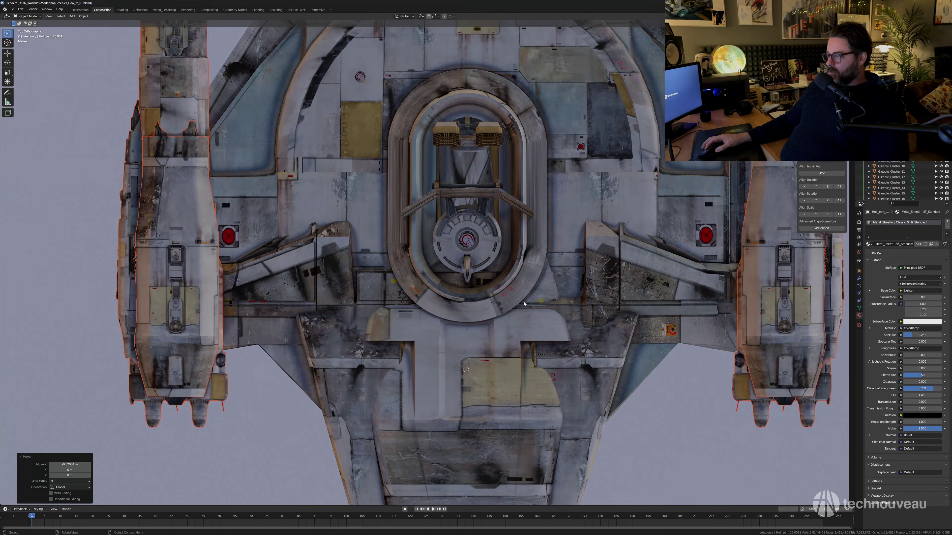
{"action": "key", "text": "g"}
{"action": "key", "text": "x"}
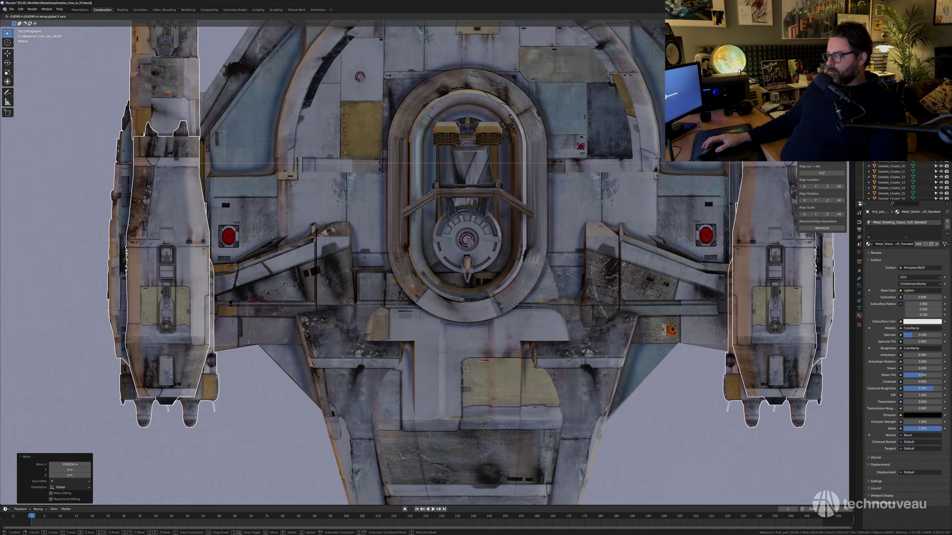
{"action": "key", "text": "Escape"}
{"action": "scroll", "coordinate": [514, 305], "scroll_direction": "down", "scroll_amount": 3}
{"action": "key", "text": "s"}
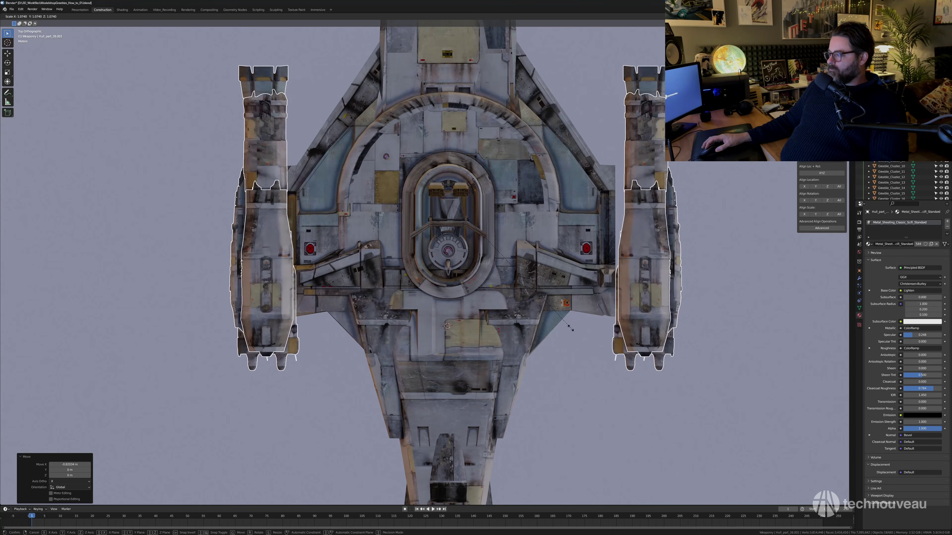
{"action": "key", "text": "Escape"}
{"action": "key", "text": "g"}
{"action": "key", "text": "x"}
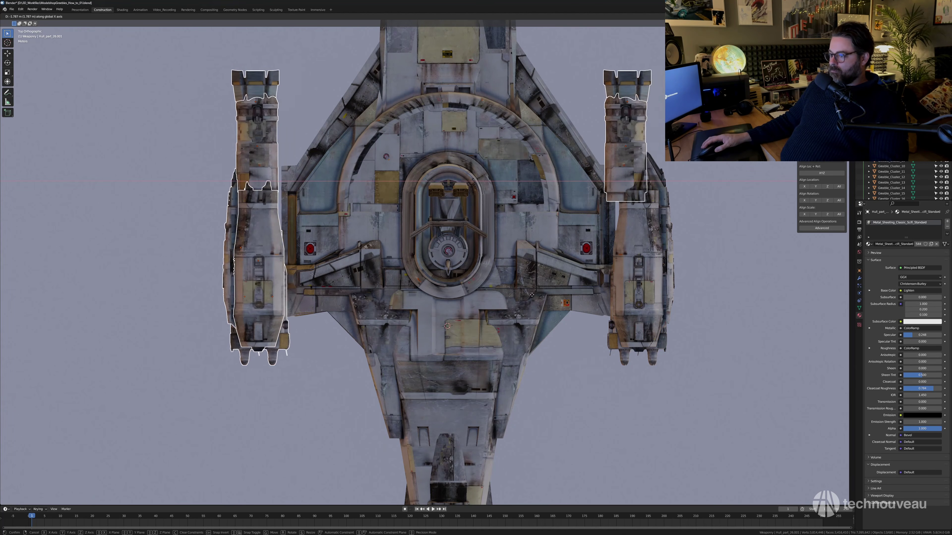
{"action": "key", "text": "Escape"}
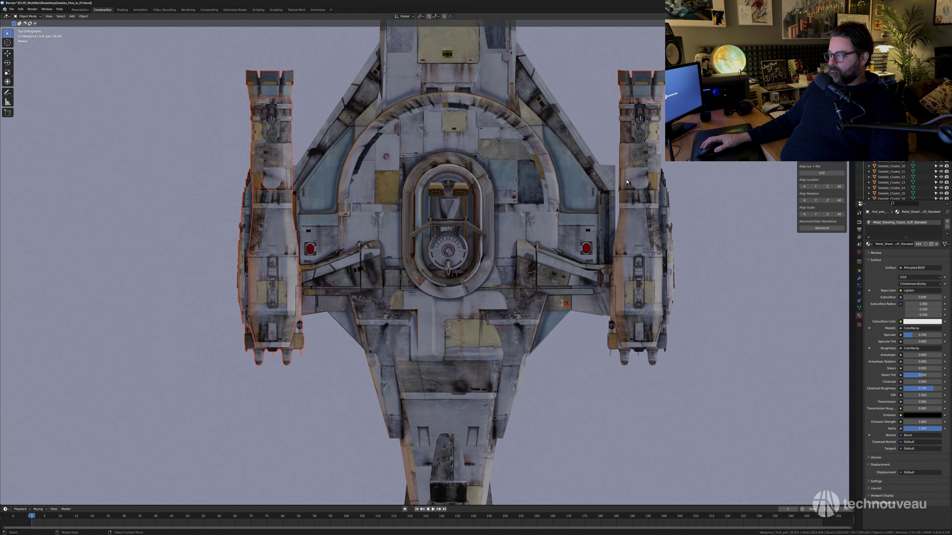
Move only the duplicated engine assembly outward along X by about 1.8 m.
{"action": "left_click_drag", "start_coordinate": [669, 120], "coordinate": [669, 120], "text": "ctrl"}
{"action": "key", "text": "g"}
{"action": "key", "text": "x"}
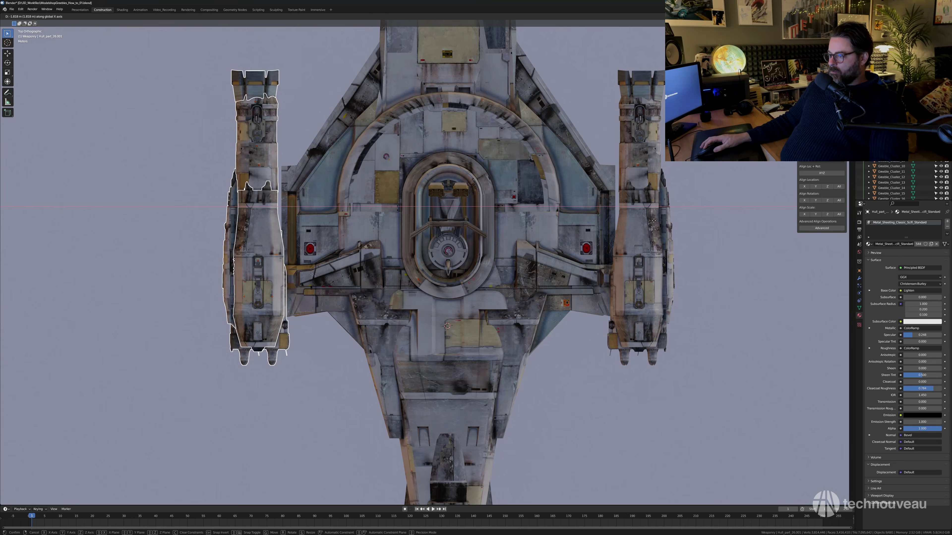
{"action": "left_click", "coordinate": [652, 222]}
Select both engine assemblies and nudge them together along negative X to centre them on the hull.
{"action": "left_click_drag", "start_coordinate": [689, 59], "coordinate": [595, 352]}
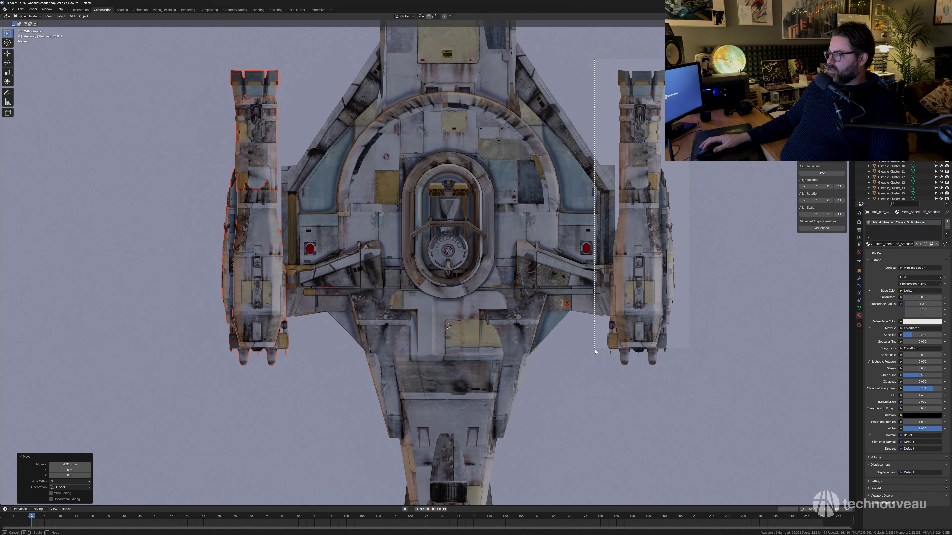
{"action": "left_click_drag", "start_coordinate": [613, 382], "coordinate": [615, 375], "text": "shift"}
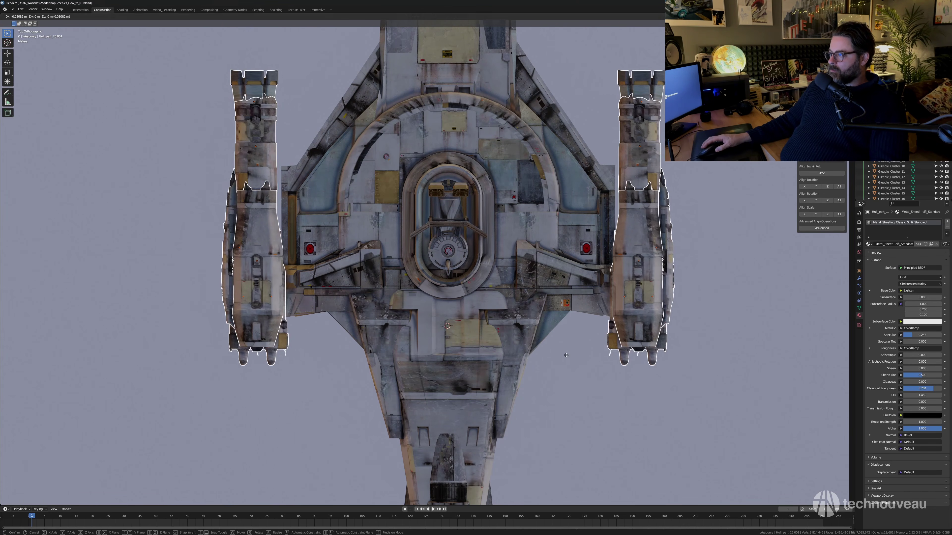
{"action": "key", "text": "g"}
{"action": "right_click", "coordinate": [656, 331]}
{"action": "key", "text": "g"}
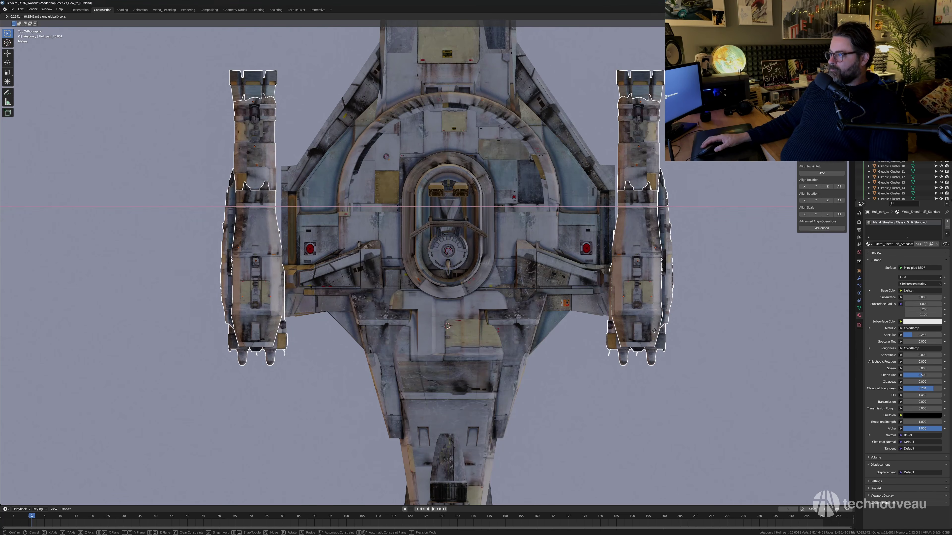
{"action": "key", "text": "x"}
{"action": "left_click", "coordinate": [652, 330]}
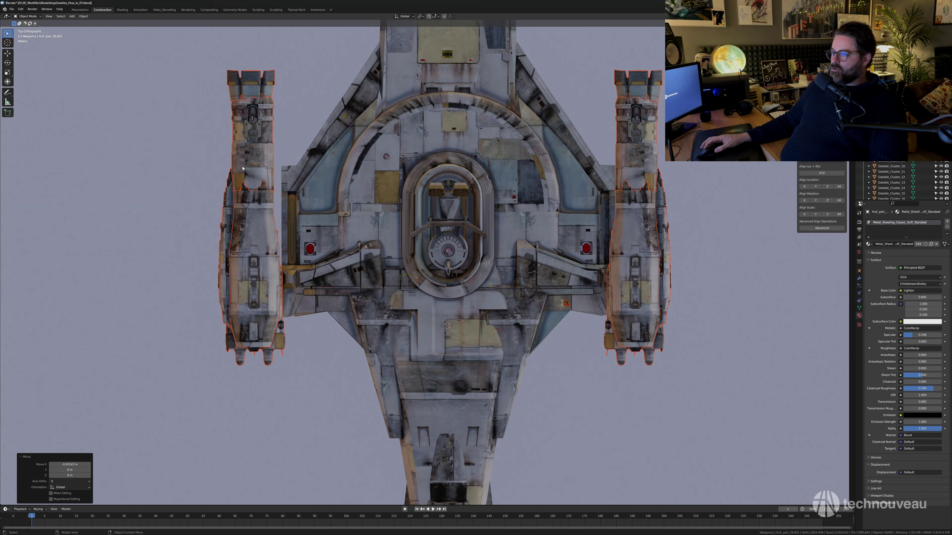
Move only the duplicated engine assembly slightly inward along X to match the other side's spacing.
{"action": "left_click_drag", "start_coordinate": [555, 60], "coordinate": [675, 371], "text": "ctrl"}
{"action": "key", "text": "g"}
{"action": "key", "text": "x"}
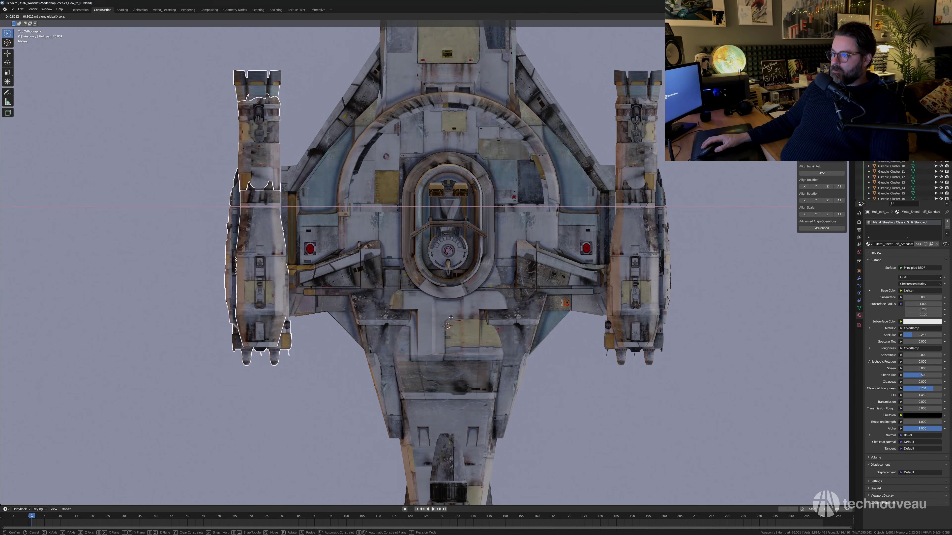
{"action": "left_click", "coordinate": [461, 330]}
Select the cockpit and front hull parts and move them along Y toward the main body by about 1.5 m.
{"action": "middle_click_drag", "start_coordinate": [461, 330], "coordinate": [575, 246]}
{"action": "left_click", "coordinate": [446, 277]}
{"action": "left_click_drag", "start_coordinate": [637, 267], "coordinate": [638, 268]}
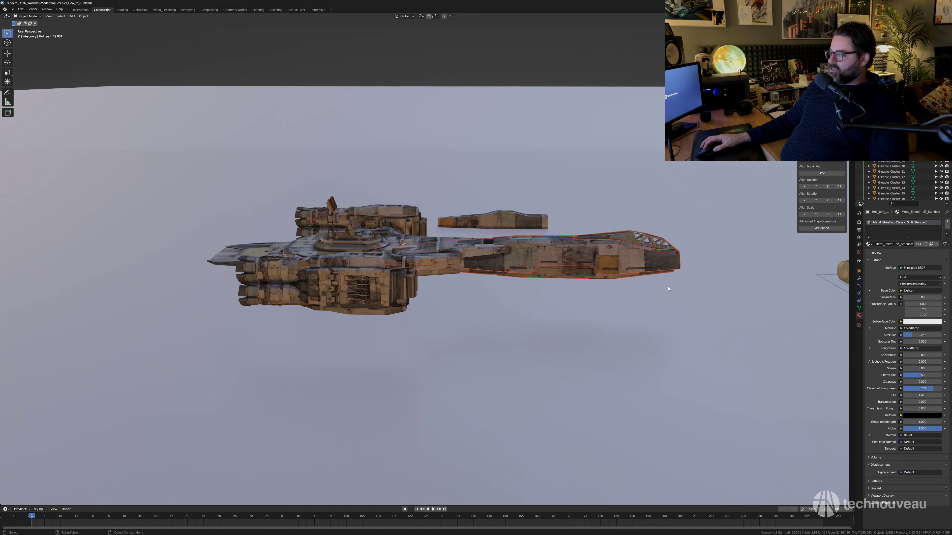
{"action": "key", "text": "g"}
{"action": "key", "text": "y"}
{"action": "left_click", "coordinate": [649, 270]}
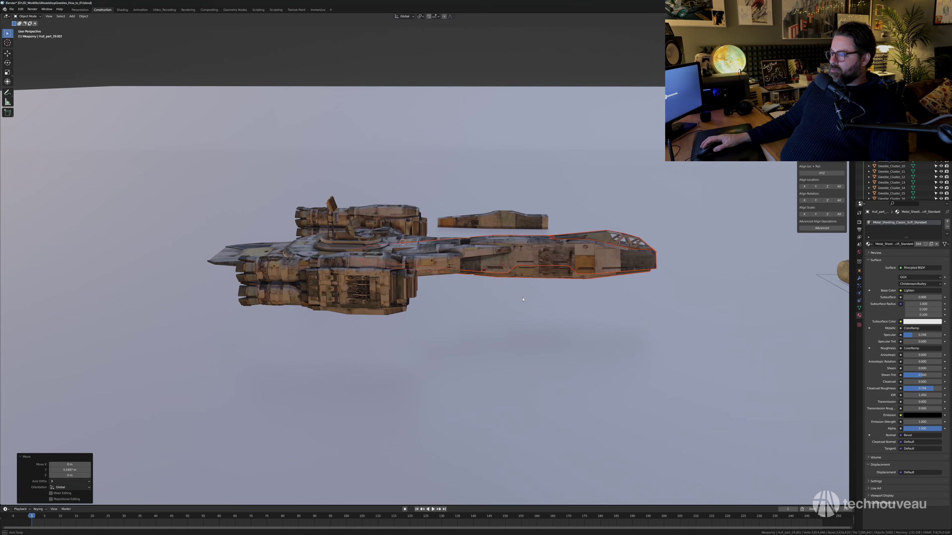
{"action": "middle_click_drag", "start_coordinate": [524, 300], "coordinate": [476, 339]}
{"action": "left_click", "coordinate": [486, 316]}
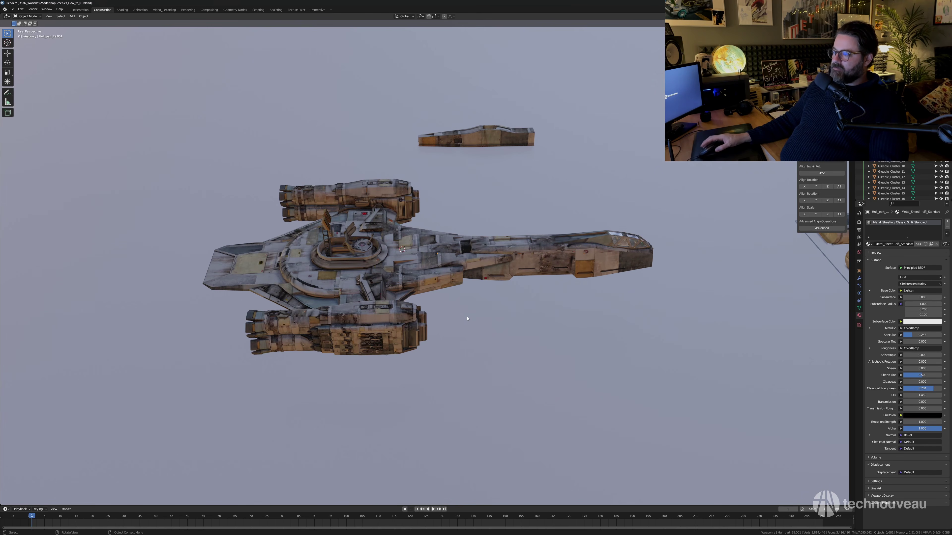
Narrow the front hull and its underside part by scaling them down along X.
{"action": "middle_click_drag", "start_coordinate": [545, 299], "coordinate": [554, 279]}
{"action": "left_click", "coordinate": [481, 289]}
{"action": "left_click", "coordinate": [523, 274]}
{"action": "left_click", "coordinate": [459, 268], "text": "shift"}
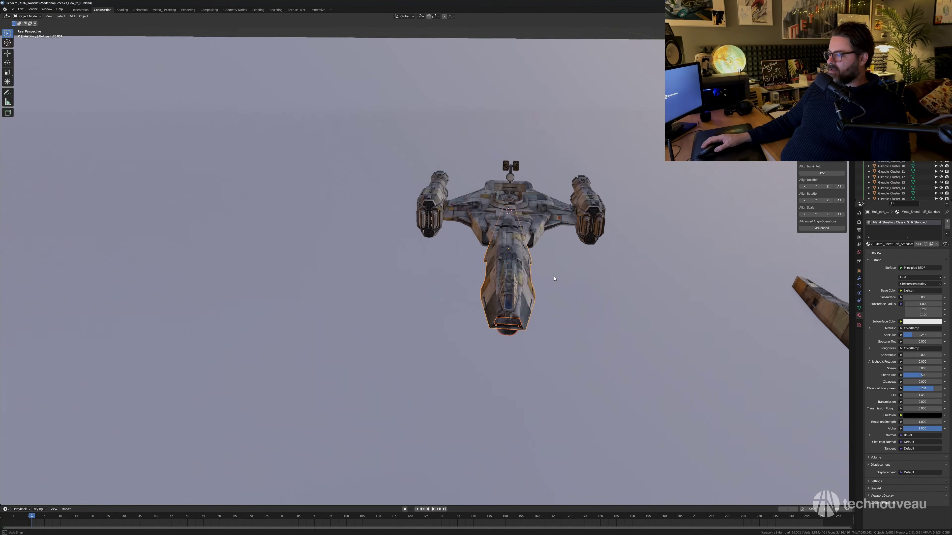
{"action": "key", "text": "s"}
{"action": "key", "text": "x"}
{"action": "left_click", "coordinate": [544, 279]}
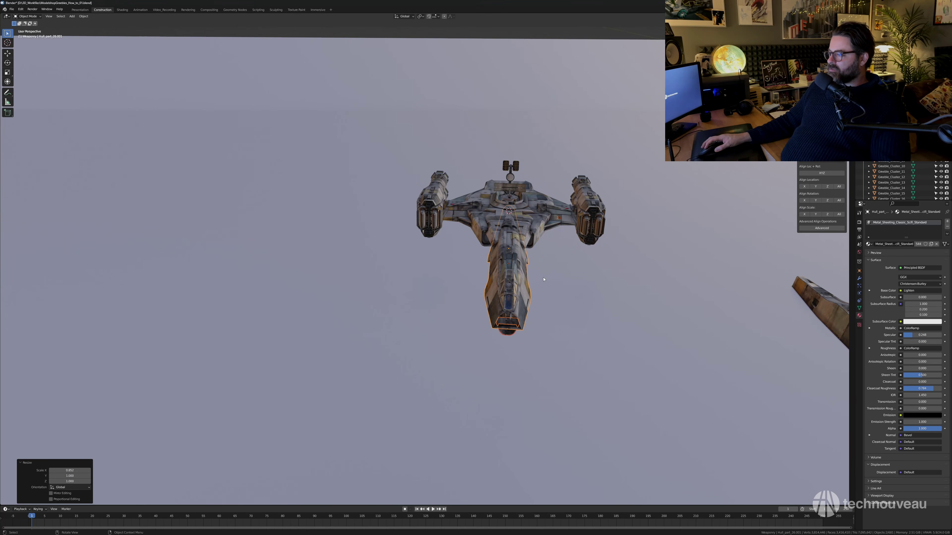
{"action": "left_click", "coordinate": [553, 255]}
{"action": "middle_click_drag", "start_coordinate": [553, 255], "coordinate": [480, 322], "text": "shift"}
{"action": "scroll", "coordinate": [525, 277], "scroll_direction": "up", "scroll_amount": 1}
{"action": "middle_click_drag", "start_coordinate": [478, 326], "coordinate": [495, 356]}
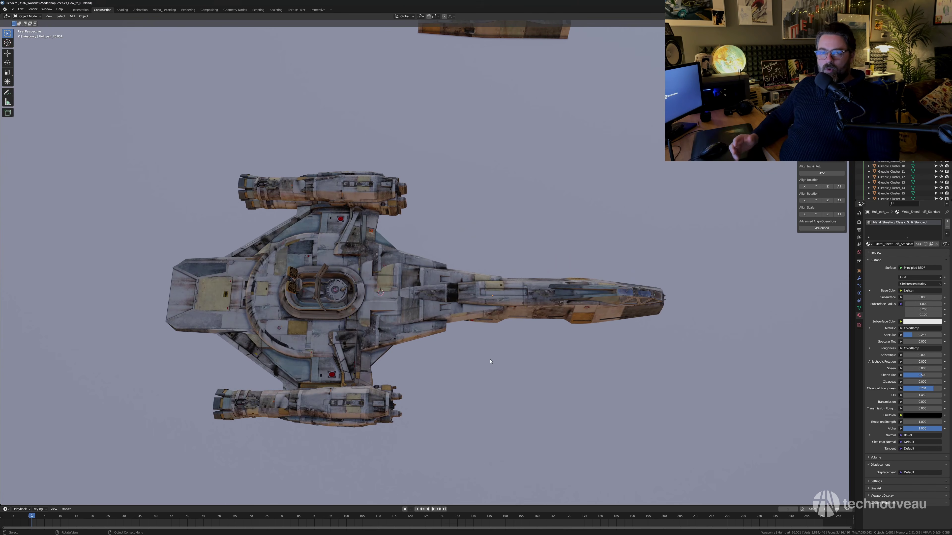
{"action": "middle_click_drag", "start_coordinate": [370, 325], "coordinate": [351, 308]}
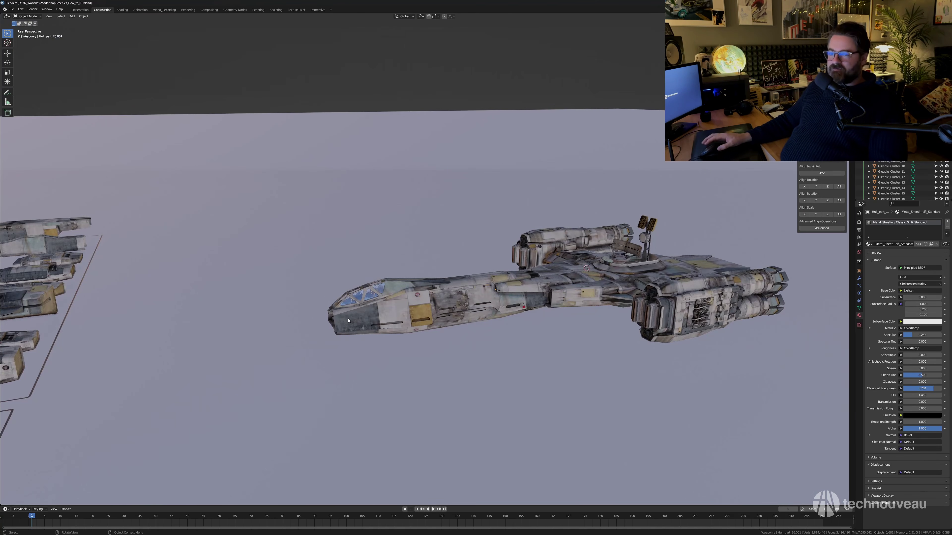
Examine the assembled ship's proportions from the side and from above, including the narrowed front hull.
{"action": "middle_click_drag", "start_coordinate": [545, 308], "coordinate": [485, 337], "text": "shift"}
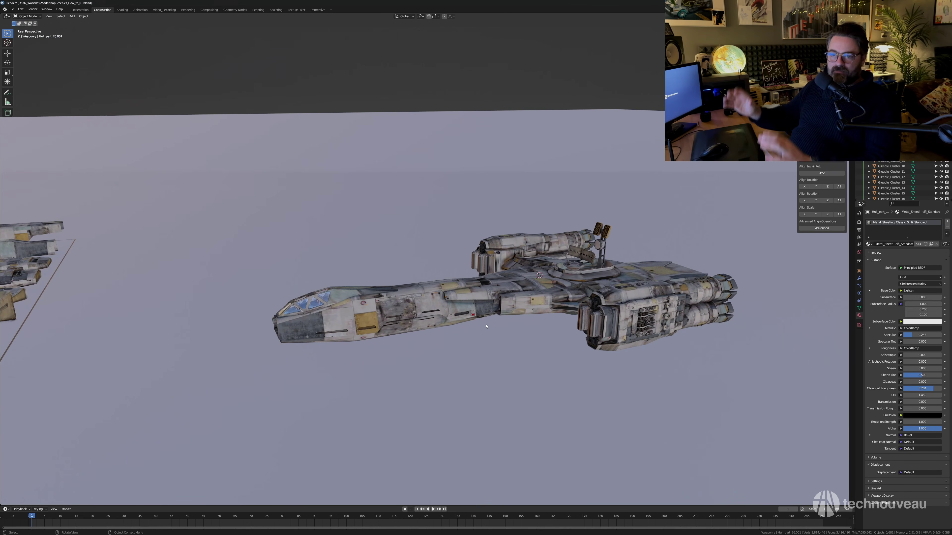
{"action": "middle_click_drag", "start_coordinate": [530, 319], "coordinate": [514, 319], "text": "shift"}
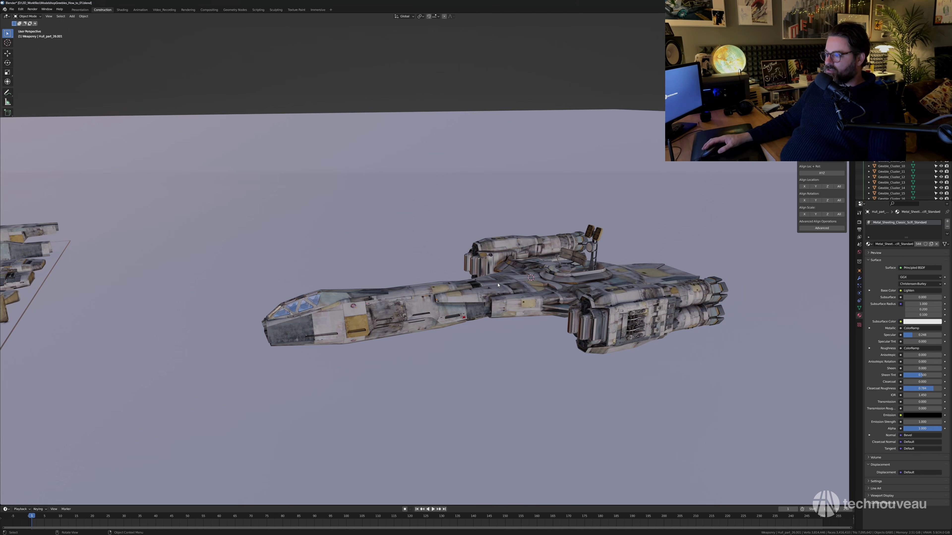
{"action": "mouse_move", "coordinate": [509, 295]}
{"action": "middle_mouse_down"}
{"action": "mouse_move", "coordinate": [511, 322]}
{"action": "mouse_move", "coordinate": [511, 295]}
{"action": "middle_mouse_up"}
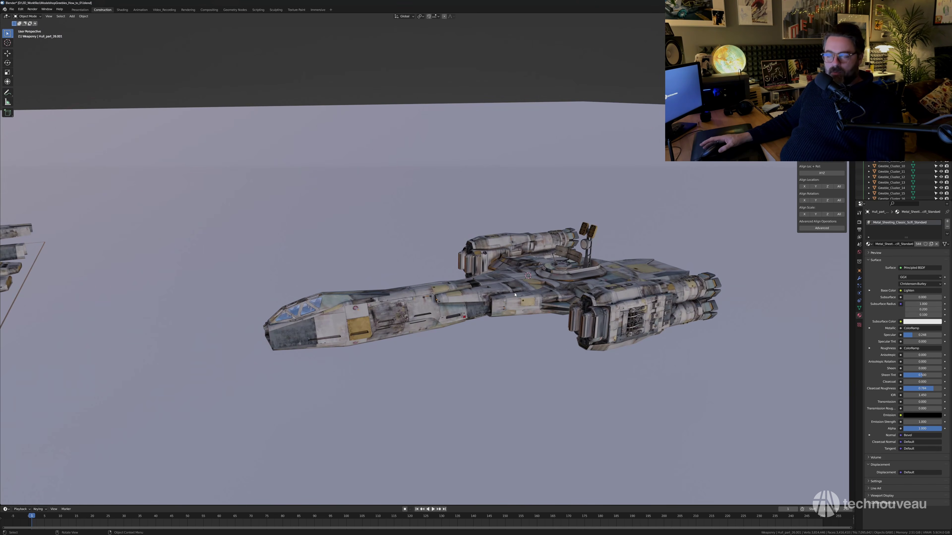
{"action": "middle_click_drag", "start_coordinate": [516, 289], "coordinate": [469, 292]}
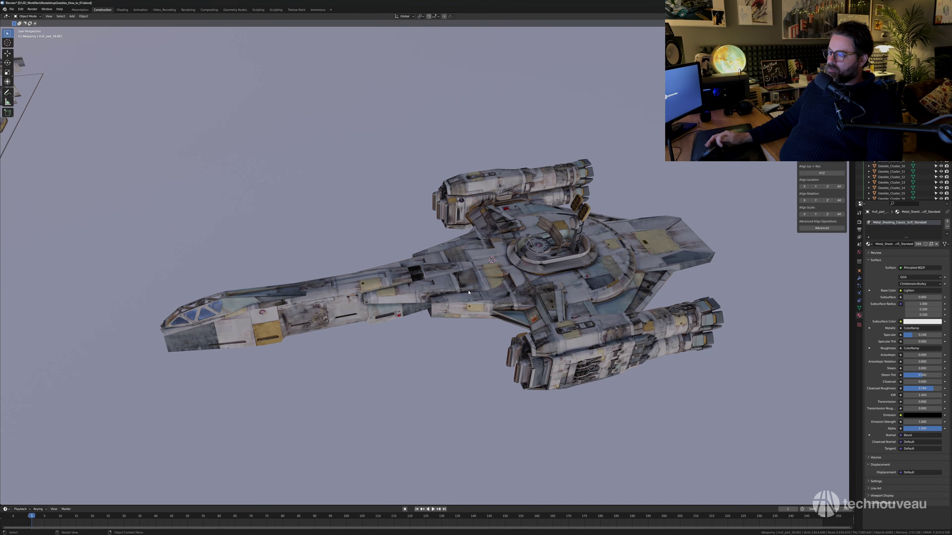
{"action": "scroll", "coordinate": [449, 337], "scroll_direction": "up", "scroll_amount": 1}
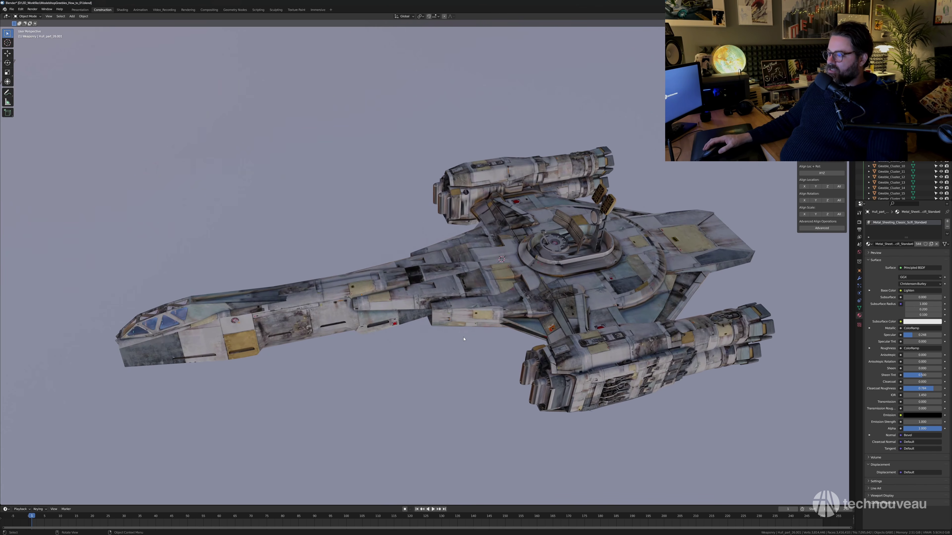
{"action": "middle_click_drag", "start_coordinate": [475, 333], "coordinate": [468, 324], "text": "shift"}
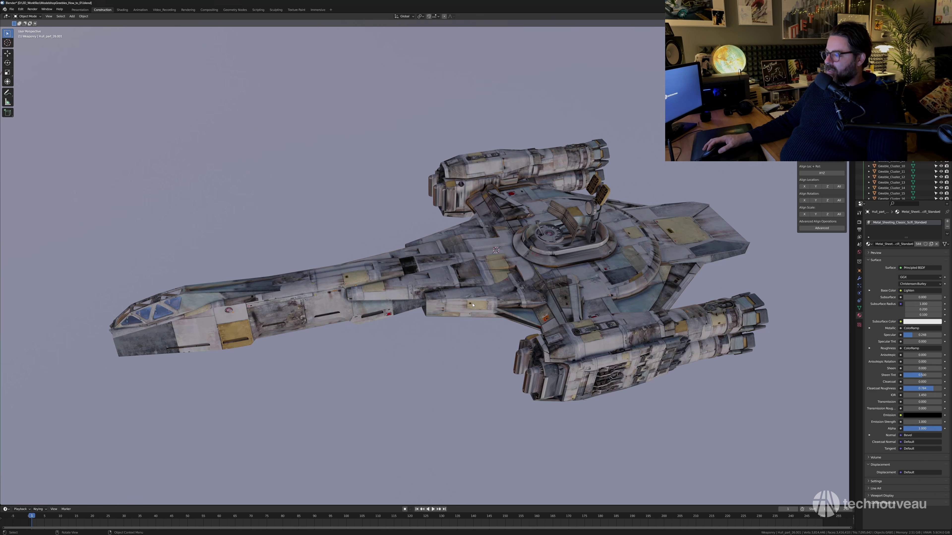
{"action": "middle_click_drag", "start_coordinate": [504, 287], "coordinate": [526, 252]}
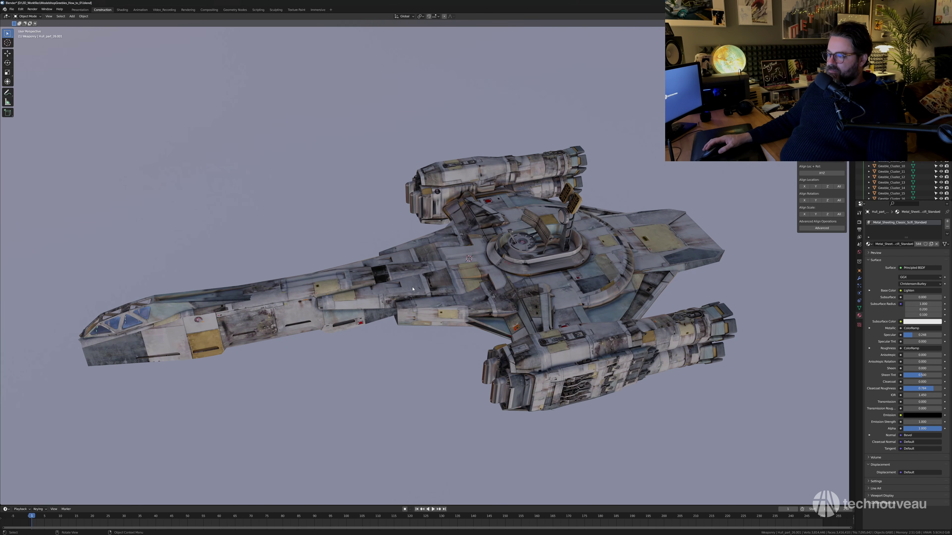
{"action": "middle_click_drag", "start_coordinate": [404, 285], "coordinate": [437, 273]}
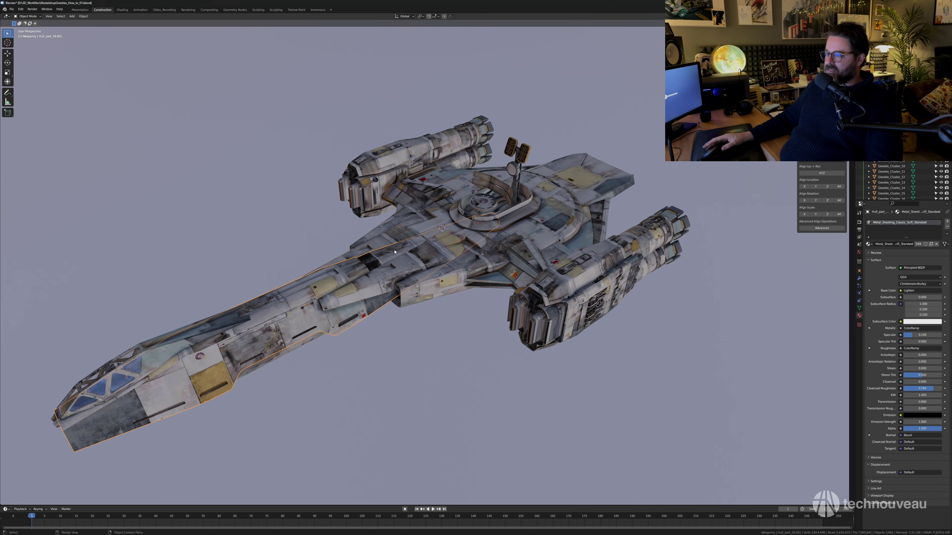
Move the loose hull part beside the ship along X and snap it to the 3D cursor on the main hull.
{"action": "scroll", "coordinate": [395, 252], "scroll_direction": "down", "scroll_amount": 7}
{"action": "middle_click_drag", "start_coordinate": [401, 325], "coordinate": [414, 266], "text": "shift"}
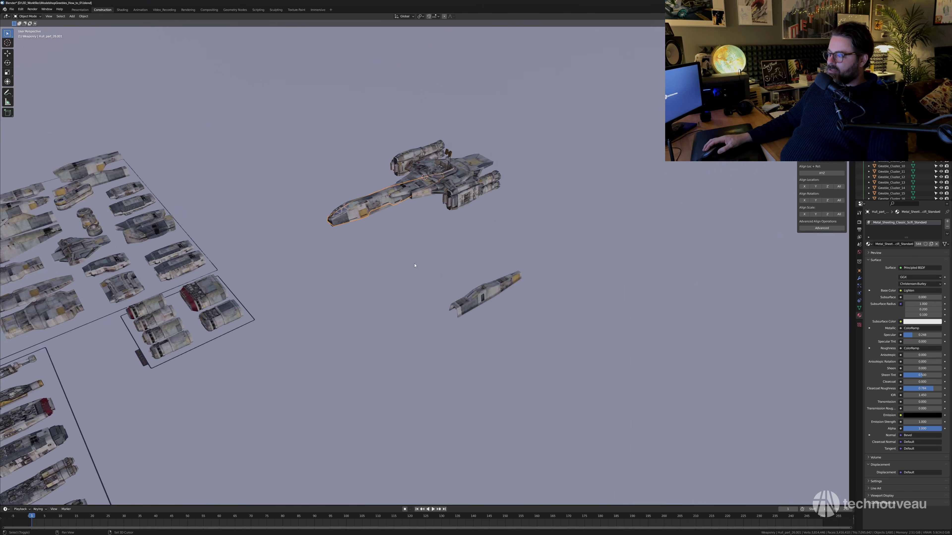
{"action": "scroll", "coordinate": [414, 265], "scroll_direction": "up", "scroll_amount": 2}
{"action": "left_click", "coordinate": [519, 311]}
{"action": "key", "text": "g"}
{"action": "key", "text": "x"}
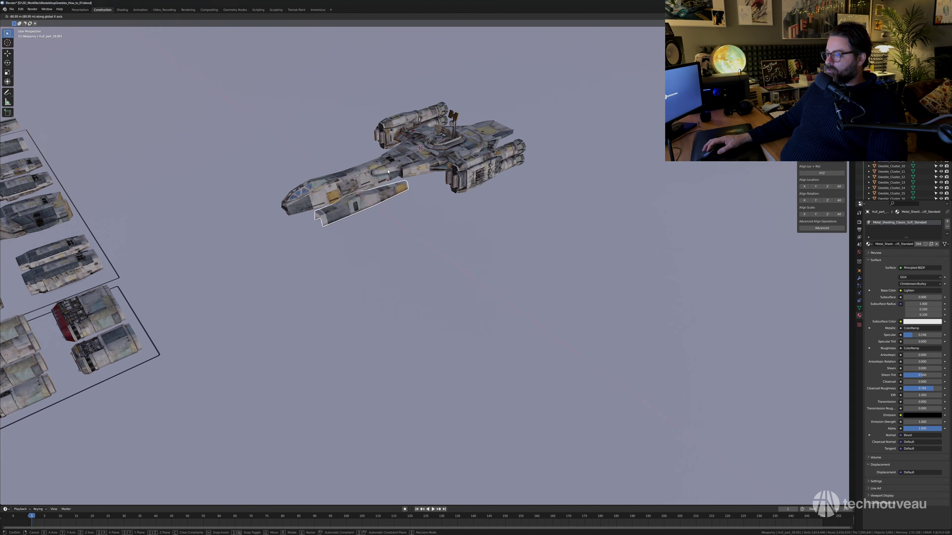
{"action": "left_click", "coordinate": [359, 173]}
{"action": "scroll", "coordinate": [356, 169], "scroll_direction": "up", "scroll_amount": 7}
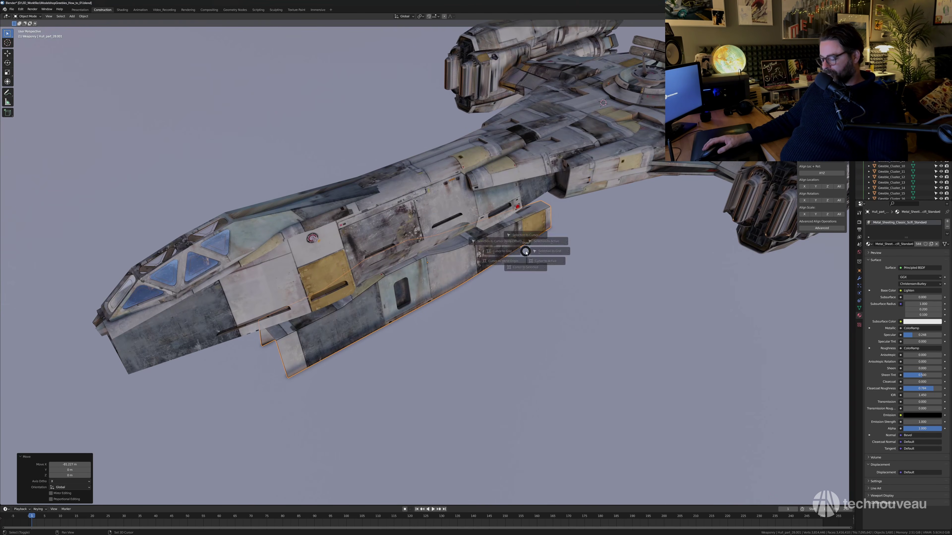
{"action": "left_click", "coordinate": [524, 221]}
Slide the snapped hull part forward along Y so it sits on top of the ship's neck.
{"action": "middle_click_drag", "start_coordinate": [530, 259], "coordinate": [446, 308], "text": "shift"}
{"action": "middle_click_drag", "start_coordinate": [498, 240], "coordinate": [464, 258]}
{"action": "key", "text": "g"}
{"action": "key", "text": "y"}
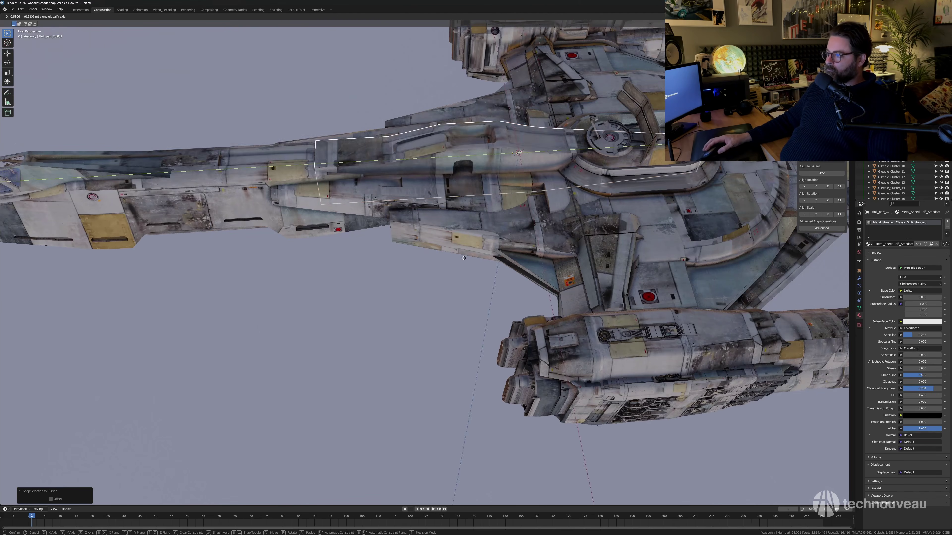
{"action": "left_click", "coordinate": [333, 243]}
{"action": "middle_click_drag", "start_coordinate": [334, 242], "coordinate": [427, 285]}
{"action": "key", "text": "g"}
{"action": "key", "text": "y"}
{"action": "left_click", "coordinate": [352, 222]}
Stretch the hull part along Y to about 1.2 times its length and nudge it back along Y toward the turret ring.
{"action": "key", "text": "s"}
{"action": "key", "text": "y"}
{"action": "left_click", "coordinate": [395, 251]}
{"action": "key", "text": "g"}
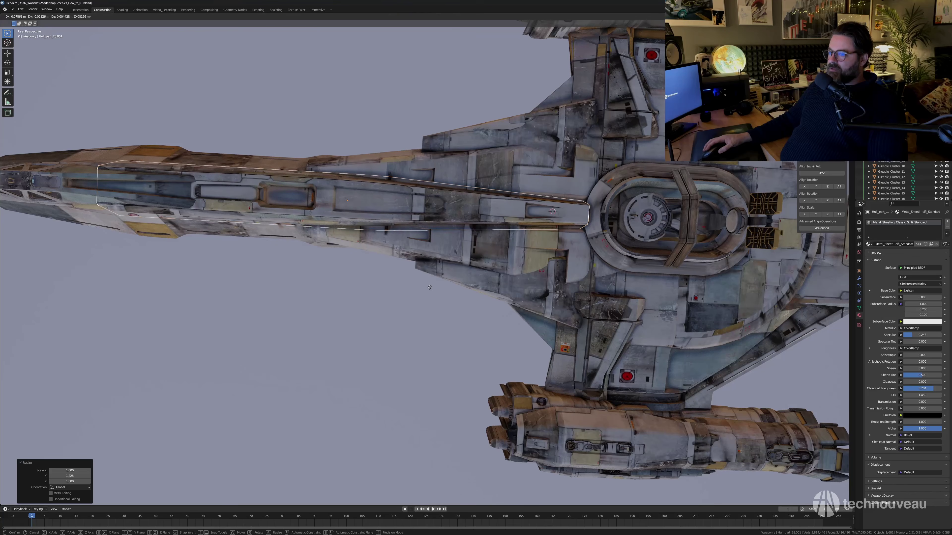
{"action": "left_click", "coordinate": [431, 288]}
{"action": "key", "text": "g"}
{"action": "key", "text": "y"}
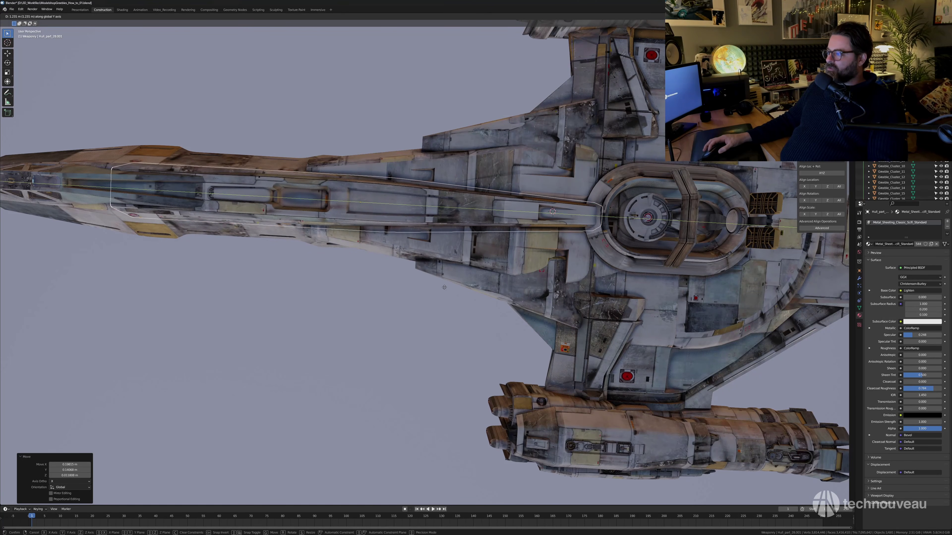
{"action": "left_click", "coordinate": [443, 287]}
{"action": "middle_click_drag", "start_coordinate": [444, 287], "coordinate": [455, 254]}
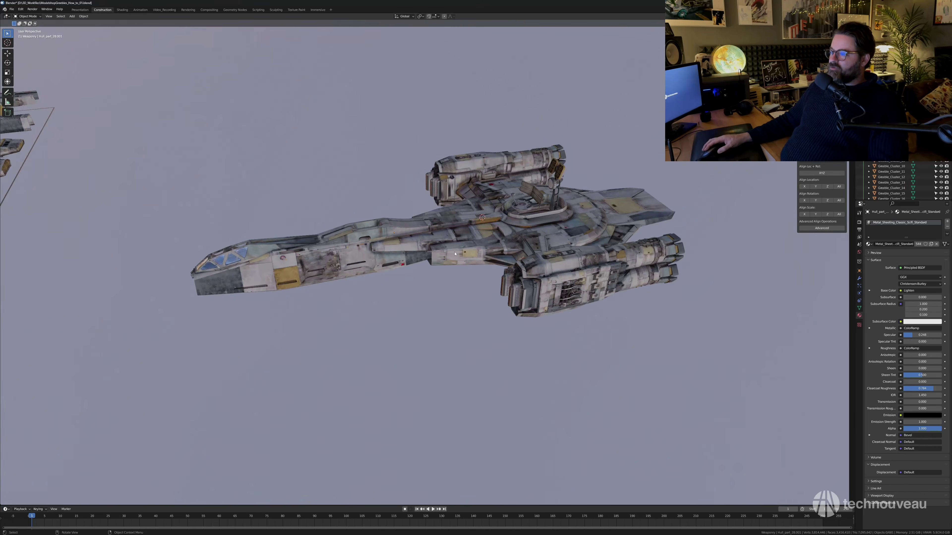
Rotate the hull part on the neck 180 degrees around the global Z axis.
{"action": "key", "text": "r"}
{"action": "middle_click_drag", "start_coordinate": [393, 232], "coordinate": [430, 220]}
{"action": "scroll", "coordinate": [435, 216], "scroll_direction": "up", "scroll_amount": 2}
{"action": "key", "text": "r"}
{"action": "key", "text": "z"}
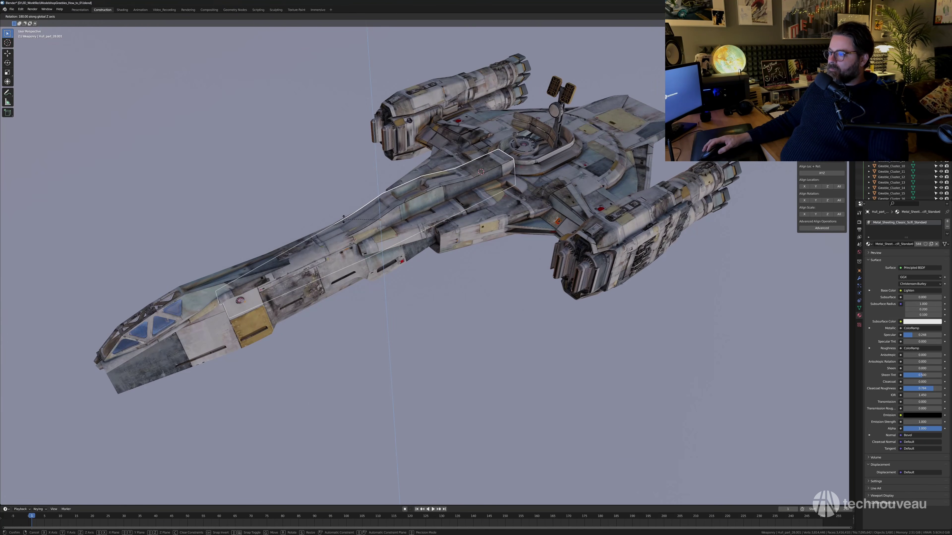
{"action": "left_click", "coordinate": [343, 218]}
{"action": "middle_click_drag", "start_coordinate": [343, 218], "coordinate": [430, 229]}
{"action": "left_click", "coordinate": [429, 85]}
{"action": "scroll", "coordinate": [451, 250], "scroll_direction": "down", "scroll_amount": 1}
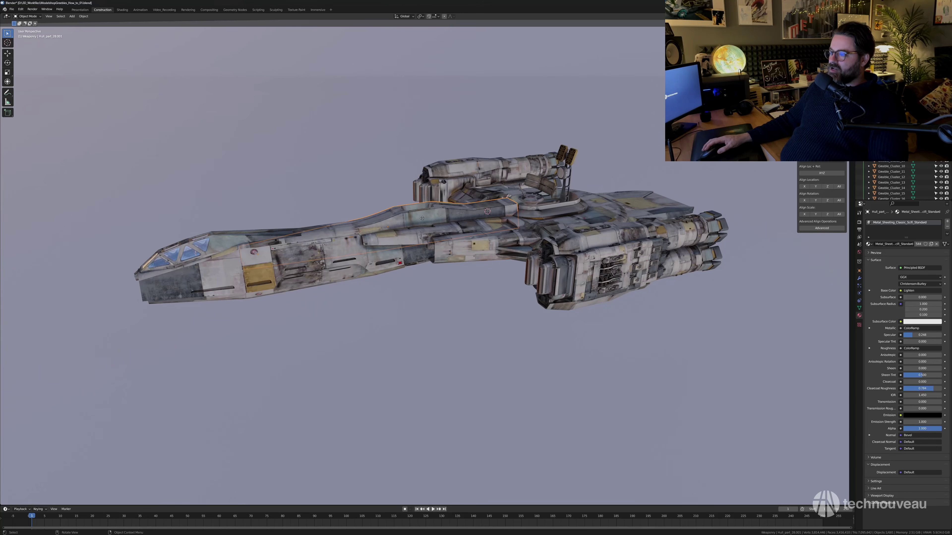
Lift the rotated hull part along Z clear above the ship.
{"action": "left_click", "coordinate": [419, 161]}
{"action": "key", "text": "ctrl+z"}
{"action": "key", "text": "g"}
{"action": "key", "text": "z"}
{"action": "left_click", "coordinate": [402, 202]}
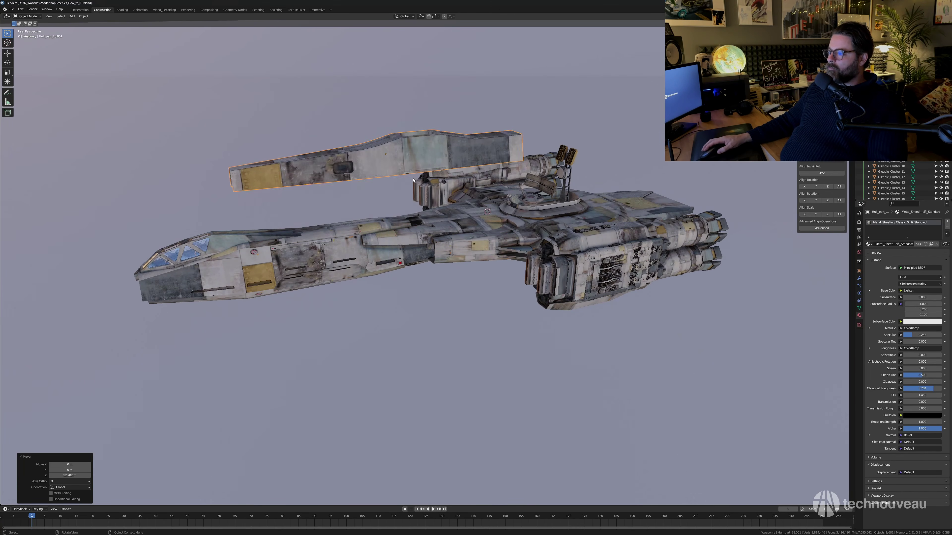
{"action": "key", "text": "s"}
{"action": "key", "text": "z"}
{"action": "right_click", "coordinate": [392, 240]}
{"action": "key", "text": "s"}
{"action": "key", "text": "x"}
{"action": "middle_click_drag", "start_coordinate": [397, 210], "coordinate": [451, 259]}
{"action": "right_click", "coordinate": [592, 330]}
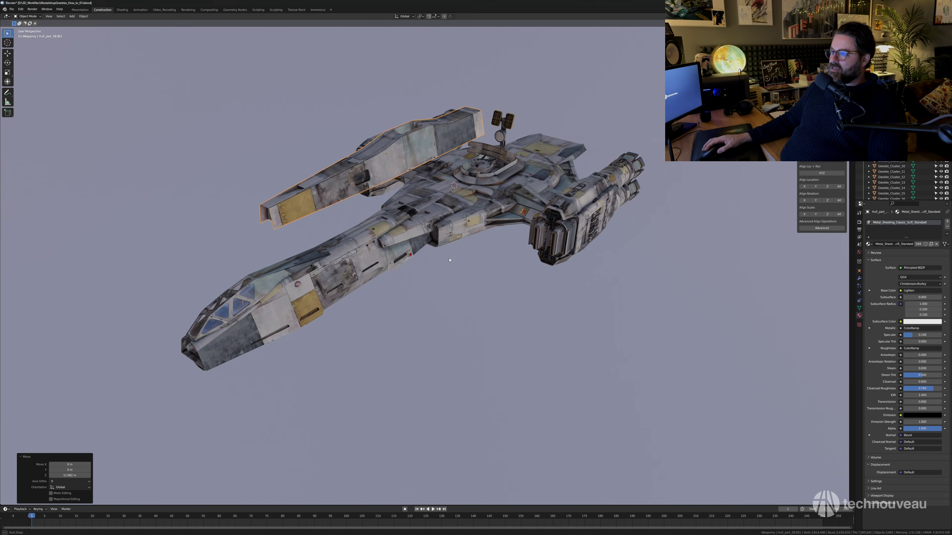
Try stretching the lifted hull part taller along Z and check its shape from both sides.
{"action": "key", "text": "s"}
{"action": "key", "text": "z"}
{"action": "left_click", "coordinate": [405, 390]}
{"action": "middle_click_drag", "start_coordinate": [390, 281], "coordinate": [282, 150]}
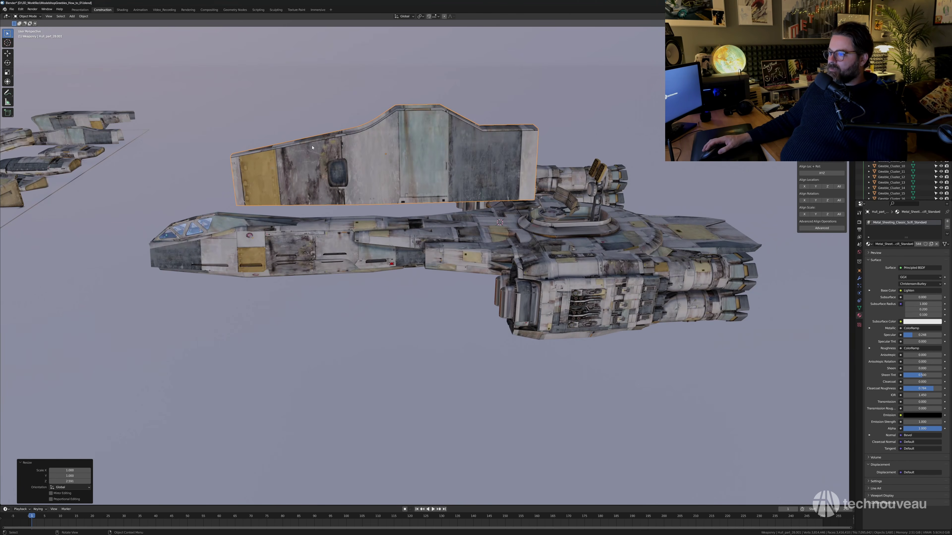
{"action": "middle_click_drag", "start_coordinate": [500, 127], "coordinate": [391, 116]}
Undo the vertical stretch and the lift of the hull part, then clear the selection.
{"action": "key", "text": "ctrl+z"}
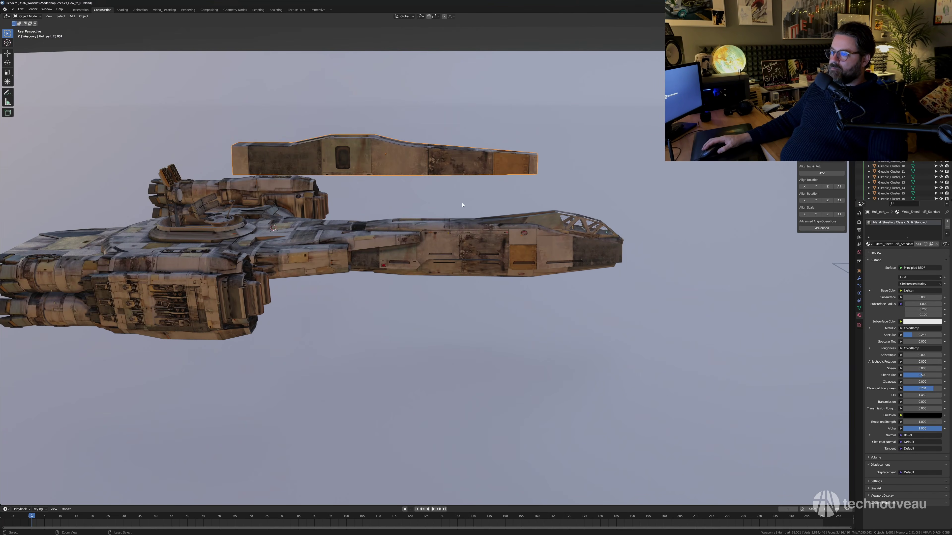
{"action": "key", "text": "ctrl+z"}
{"action": "middle_click_drag", "start_coordinate": [455, 217], "coordinate": [357, 195]}
{"action": "left_click", "coordinate": [438, 209]}
{"action": "left_click", "coordinate": [358, 196]}
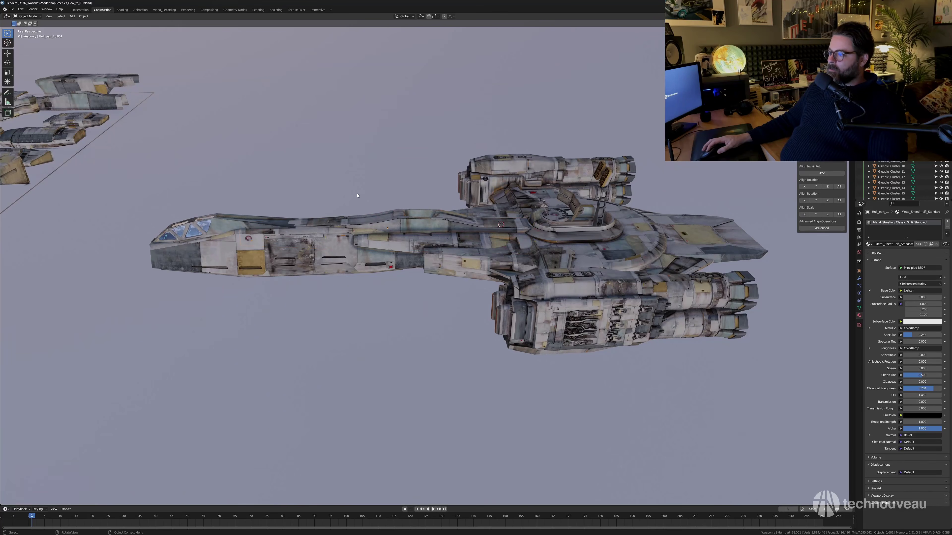
In the parts library, select the narrow panel cluster and the long greeble cluster at the end of the third row.
{"action": "middle_click_drag", "start_coordinate": [230, 243], "coordinate": [283, 276]}
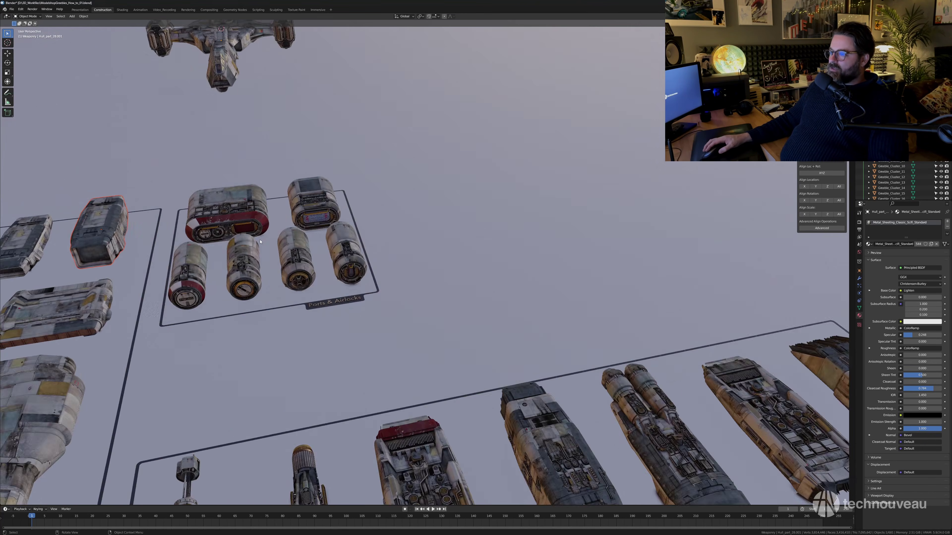
{"action": "scroll", "coordinate": [347, 188], "scroll_direction": "down", "scroll_amount": 4}
{"action": "middle_click_drag", "start_coordinate": [346, 187], "coordinate": [387, 273]}
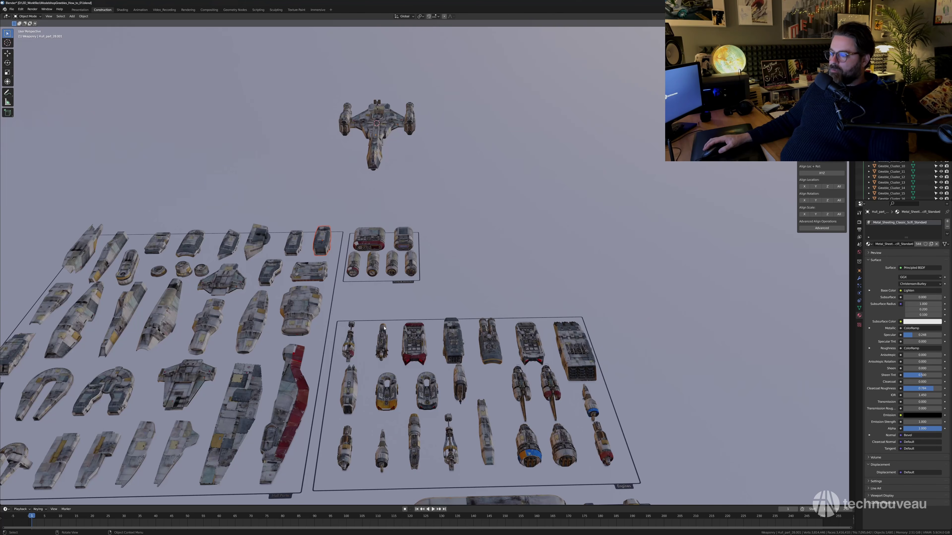
{"action": "scroll", "coordinate": [383, 329], "scroll_direction": "down", "scroll_amount": 3}
{"action": "middle_click_drag", "start_coordinate": [600, 491], "coordinate": [395, 276], "text": "shift"}
{"action": "left_click", "coordinate": [428, 318]}
{"action": "middle_click_drag", "start_coordinate": [428, 318], "coordinate": [469, 169]}
{"action": "scroll", "coordinate": [427, 338], "scroll_direction": "down", "scroll_amount": 2}
{"action": "scroll", "coordinate": [457, 287], "scroll_direction": "up", "scroll_amount": 3}
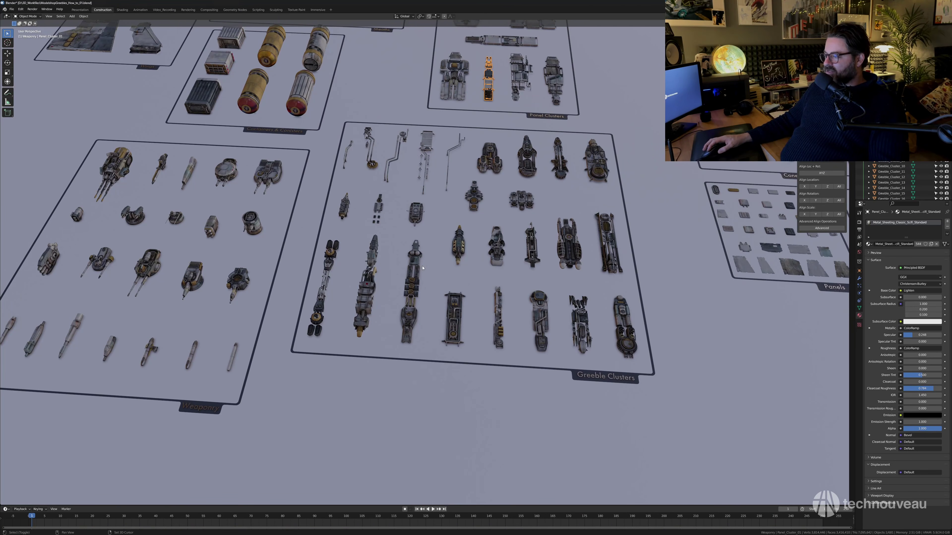
{"action": "middle_click_drag", "start_coordinate": [607, 254], "coordinate": [618, 301], "text": "shift"}
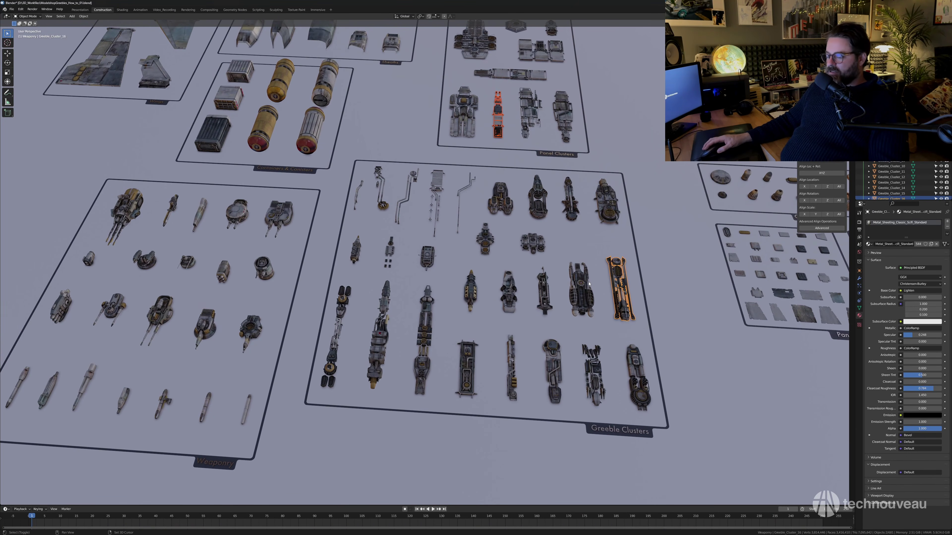
{"action": "key", "text": "shift+s"}
{"action": "left_click", "coordinate": [584, 270]}
{"action": "key", "text": "ctrl+z"}
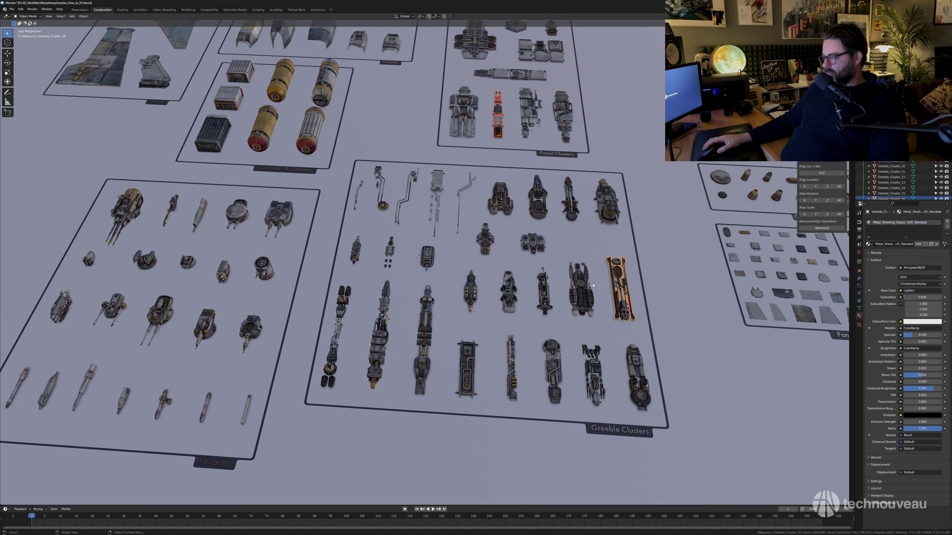
Duplicate the selected panel and greeble clusters and snap the copies to the 3D cursor on the ship.
{"action": "key", "text": "shift+d"}
{"action": "left_click", "coordinate": [589, 276]}
{"action": "key", "text": "shift+s"}
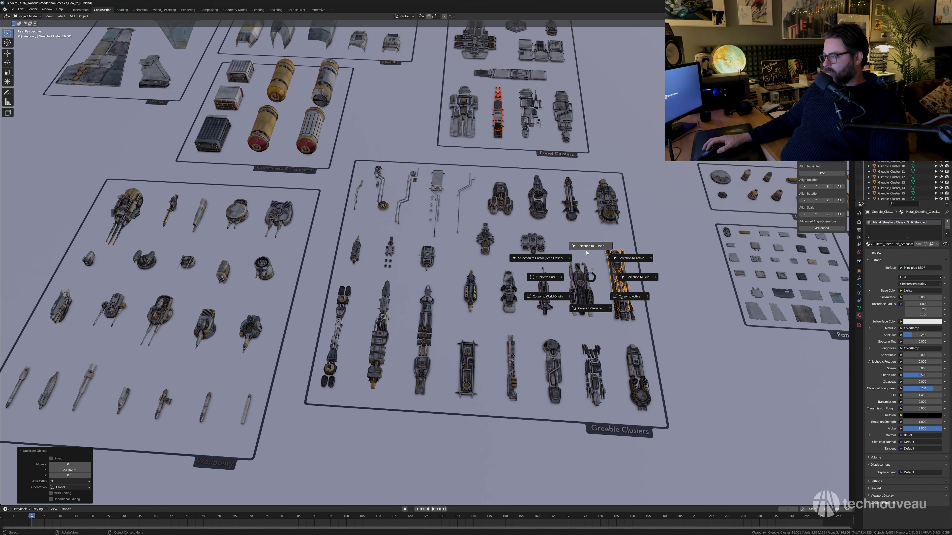
{"action": "left_click", "coordinate": [586, 251]}
Raise the duplicated clusters along Z by about 1.2 m onto the top of the added hull part.
{"action": "key", "text": "KP_Decimal"}
{"action": "scroll", "coordinate": [498, 243], "scroll_direction": "down", "scroll_amount": 2}
{"action": "middle_click_drag", "start_coordinate": [497, 243], "coordinate": [439, 212]}
{"action": "key", "text": "g"}
{"action": "key", "text": "z"}
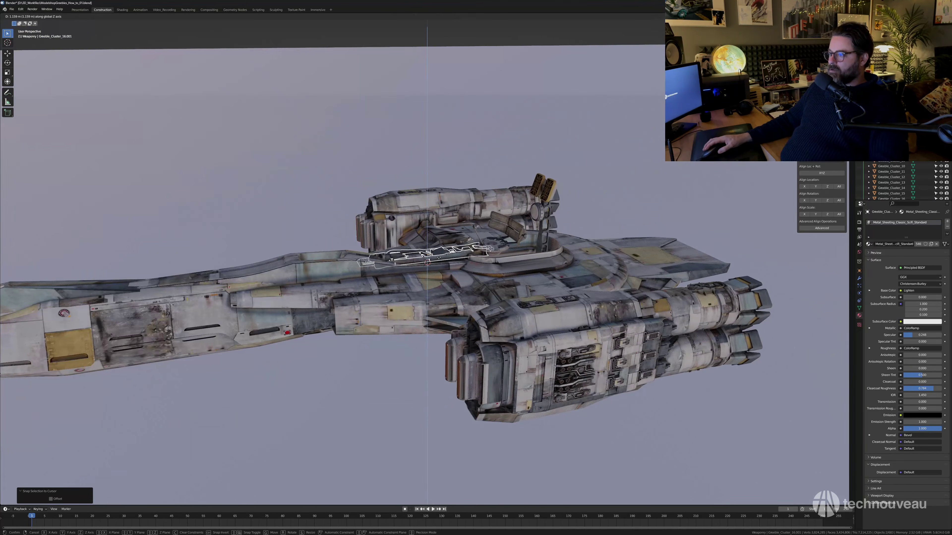
{"action": "left_click", "coordinate": [438, 255]}
{"action": "scroll", "coordinate": [438, 255], "scroll_direction": "up", "scroll_amount": 1}
Move the greeble cluster forward along Y into the front channel of the added hull part.
{"action": "middle_click_drag", "start_coordinate": [440, 256], "coordinate": [454, 290]}
{"action": "key", "text": "g"}
{"action": "key", "text": "y"}
{"action": "left_click", "coordinate": [114, 316]}
{"action": "scroll", "coordinate": [423, 282], "scroll_direction": "up", "scroll_amount": 2}
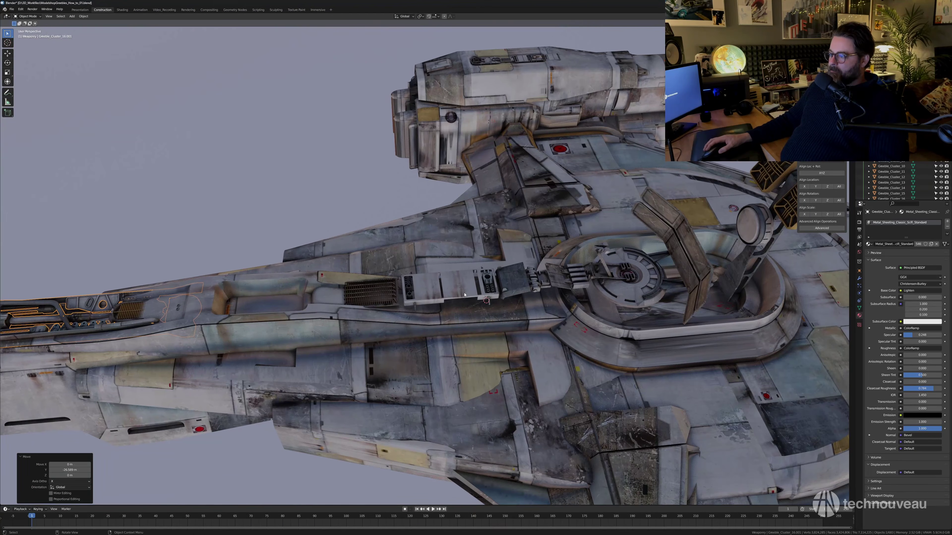
Move the panel cluster forward along Y and scale it down uniformly to about 0.55.
{"action": "left_click", "coordinate": [459, 291]}
{"action": "key", "text": "g"}
{"action": "key", "text": "y"}
{"action": "left_click", "coordinate": [422, 295]}
{"action": "key", "text": "s"}
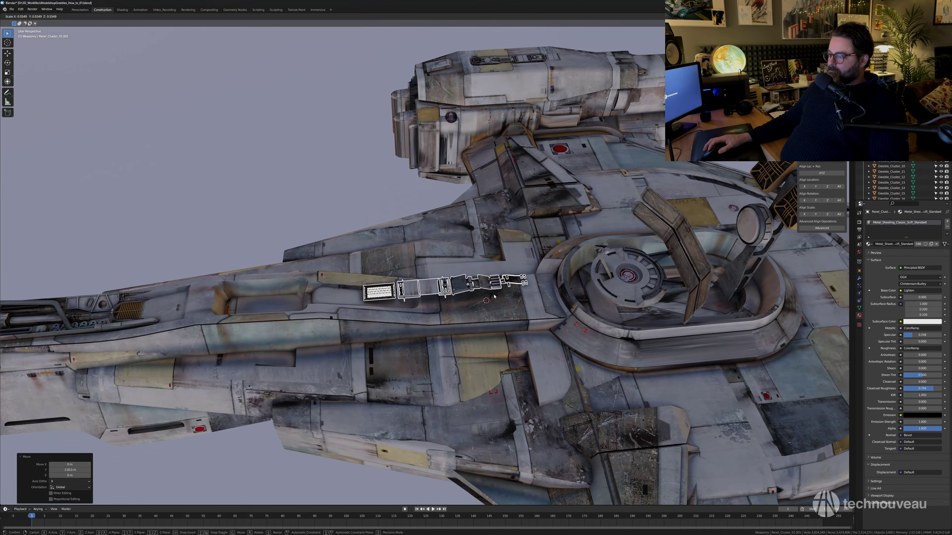
{"action": "left_click", "coordinate": [494, 296]}
Slide the panel cluster further forward along Y, enlarge it by about 1.5, and shift it along Y to fit behind the recess.
{"action": "key", "text": "g"}
{"action": "key", "text": "y"}
{"action": "left_click", "coordinate": [435, 312]}
{"action": "middle_click_drag", "start_coordinate": [436, 313], "coordinate": [464, 287], "text": "shift"}
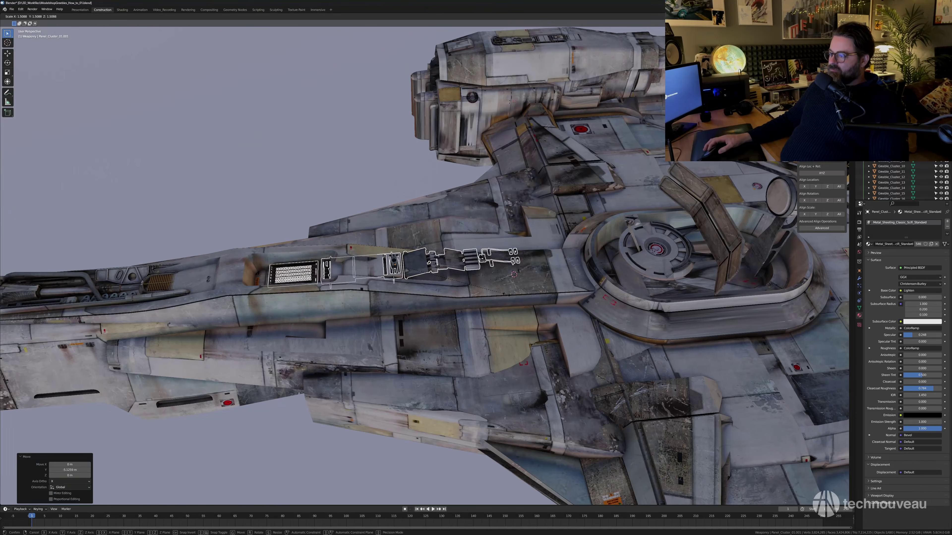
{"action": "left_click", "coordinate": [506, 295]}
{"action": "key", "text": "g"}
{"action": "key", "text": "y"}
{"action": "left_click", "coordinate": [549, 296]}
Lower the panel cluster along Z, tilt it to match the hull's slope, and adjust its height to seat it on the surface.
{"action": "middle_click_drag", "start_coordinate": [549, 296], "coordinate": [555, 269], "text": "shift"}
{"action": "scroll", "coordinate": [525, 285], "scroll_direction": "up", "scroll_amount": 1}
{"action": "middle_click_drag", "start_coordinate": [515, 294], "coordinate": [547, 279], "text": "shift"}
{"action": "key", "text": "g"}
{"action": "key", "text": "z"}
{"action": "left_click", "coordinate": [547, 294]}
{"action": "key", "text": "r"}
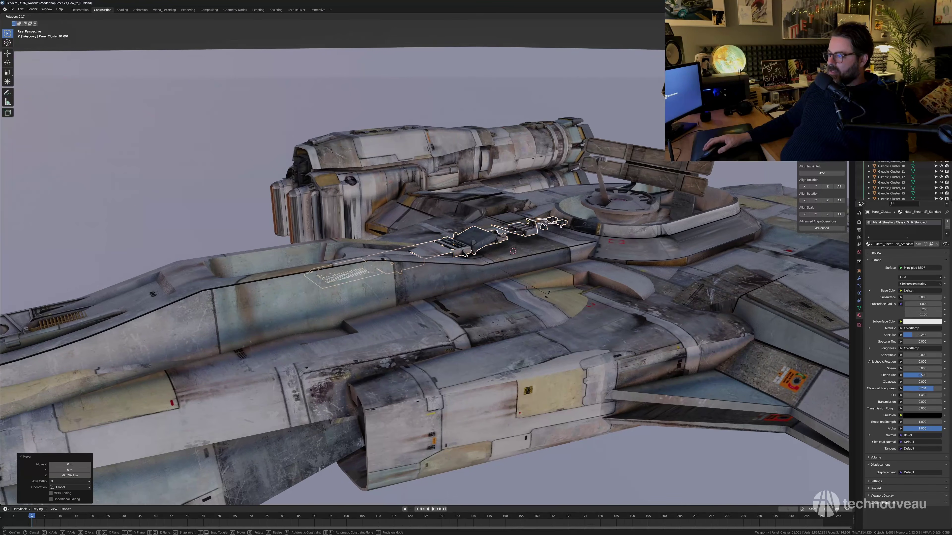
{"action": "left_click", "coordinate": [545, 306]}
{"action": "key", "text": "g"}
{"action": "key", "text": "z"}
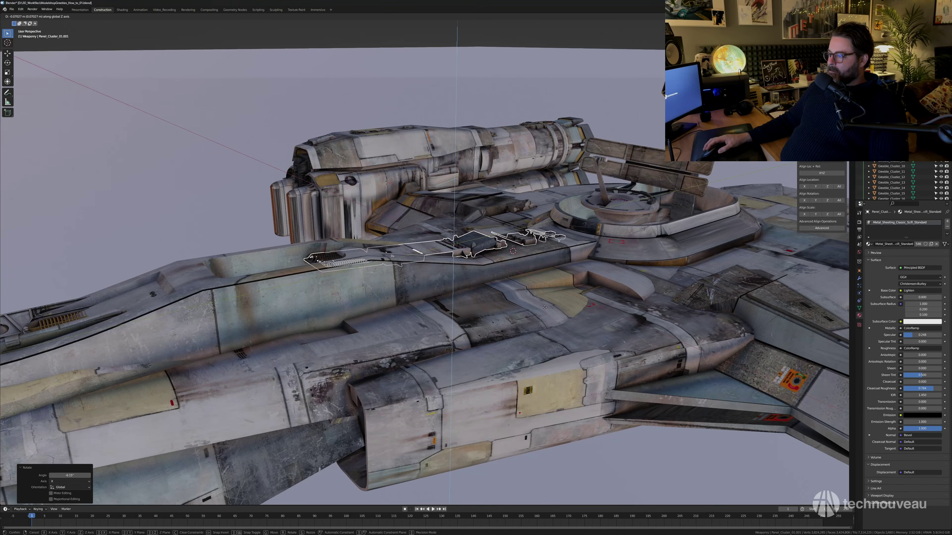
{"action": "left_click", "coordinate": [544, 309]}
{"action": "middle_click_drag", "start_coordinate": [545, 309], "coordinate": [539, 368]}
{"action": "left_click", "coordinate": [349, 153]}
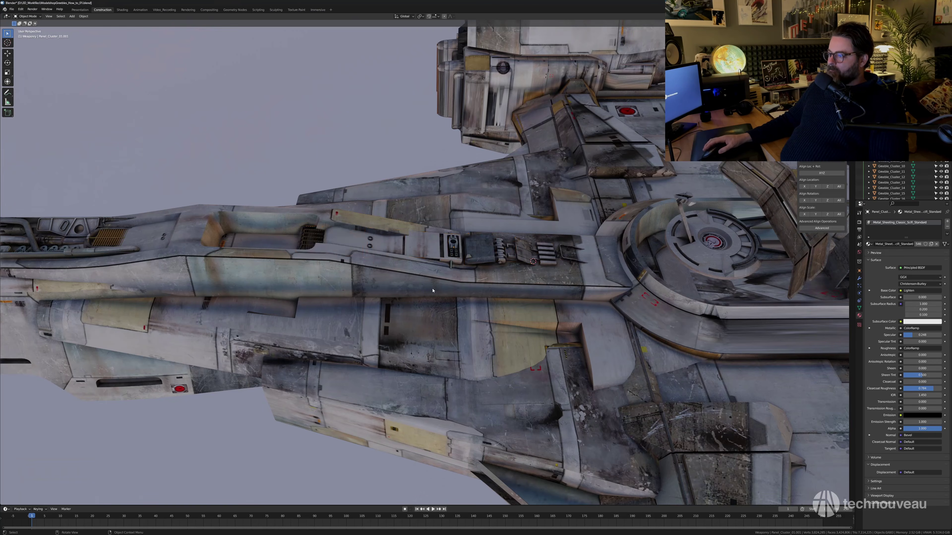
Scale the panel cluster behind the recess down uniformly to about 0.55 and move it forward along Y.
{"action": "middle_click_drag", "start_coordinate": [433, 291], "coordinate": [433, 253]}
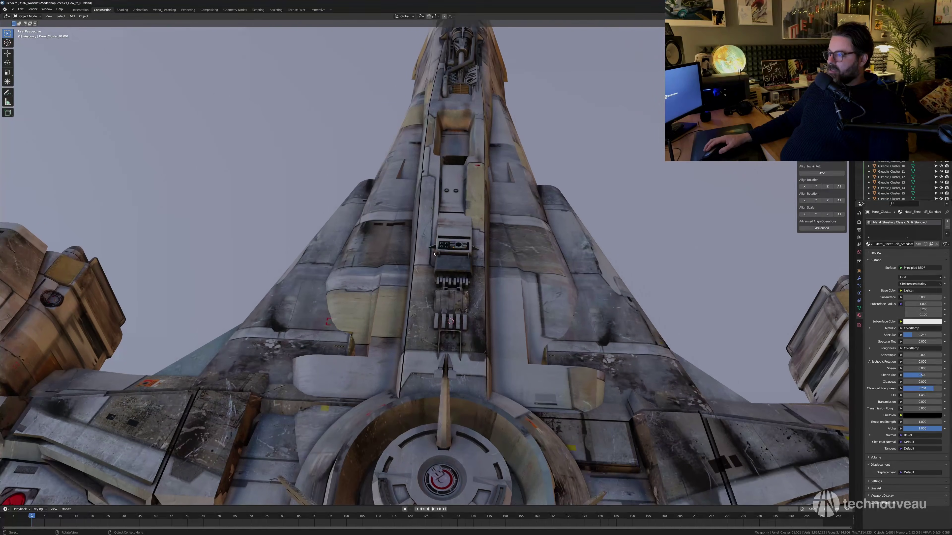
{"action": "left_click", "coordinate": [457, 250]}
{"action": "middle_click_drag", "start_coordinate": [512, 254], "coordinate": [515, 269]}
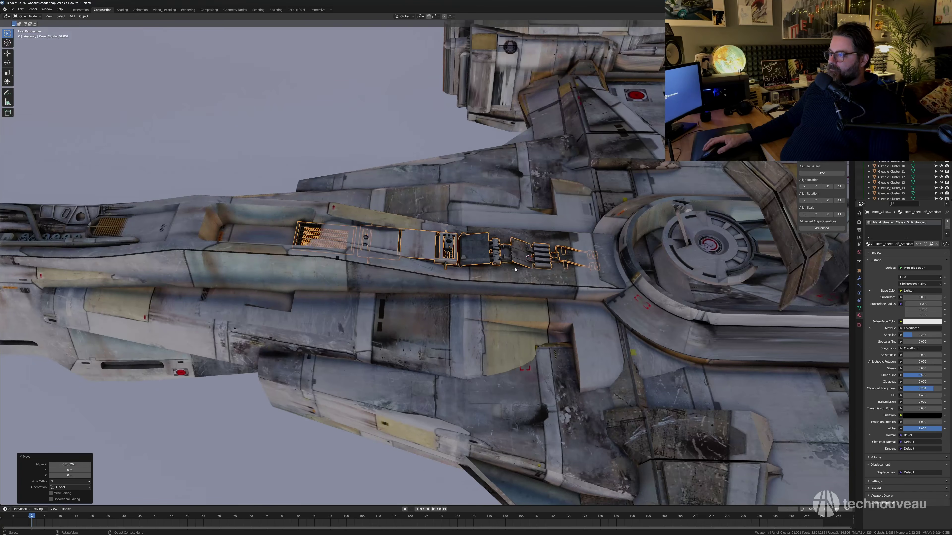
{"action": "key", "text": "g"}
{"action": "key", "text": "y"}
{"action": "left_click", "coordinate": [431, 252]}
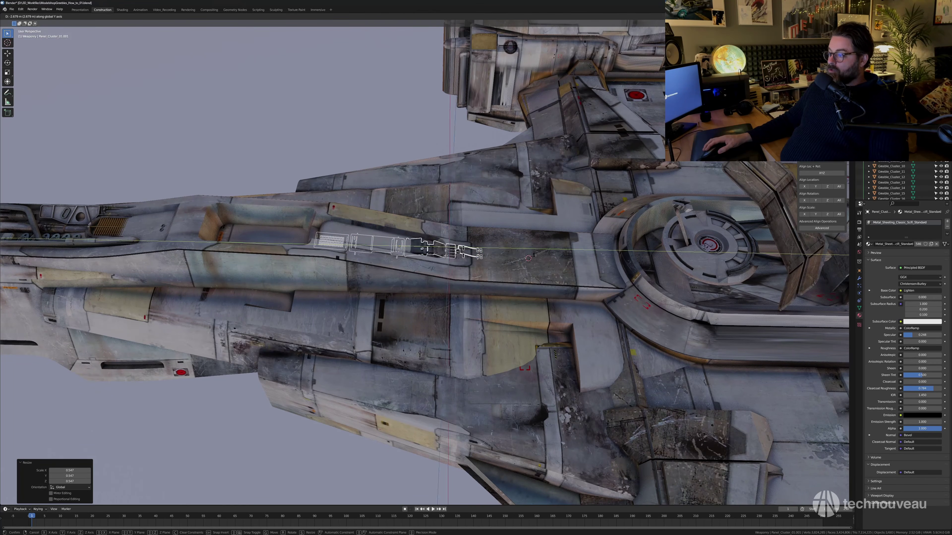
Snap the panel cluster onto the sloped hull channel behind the recess and centre it along X.
{"action": "middle_click_drag", "start_coordinate": [431, 252], "coordinate": [406, 250]}
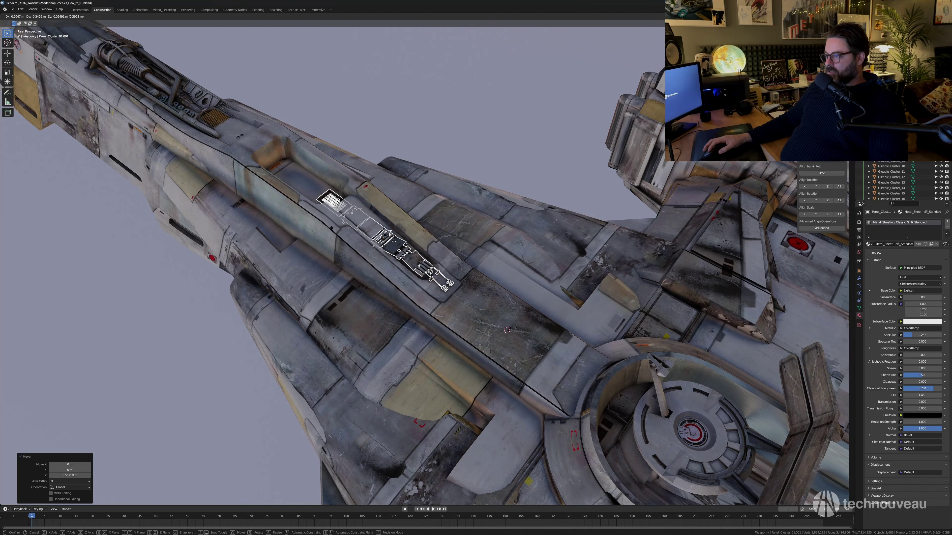
{"action": "left_click", "coordinate": [415, 80]}
{"action": "left_click", "coordinate": [430, 17]}
{"action": "middle_click_drag", "start_coordinate": [453, 163], "coordinate": [412, 158]}
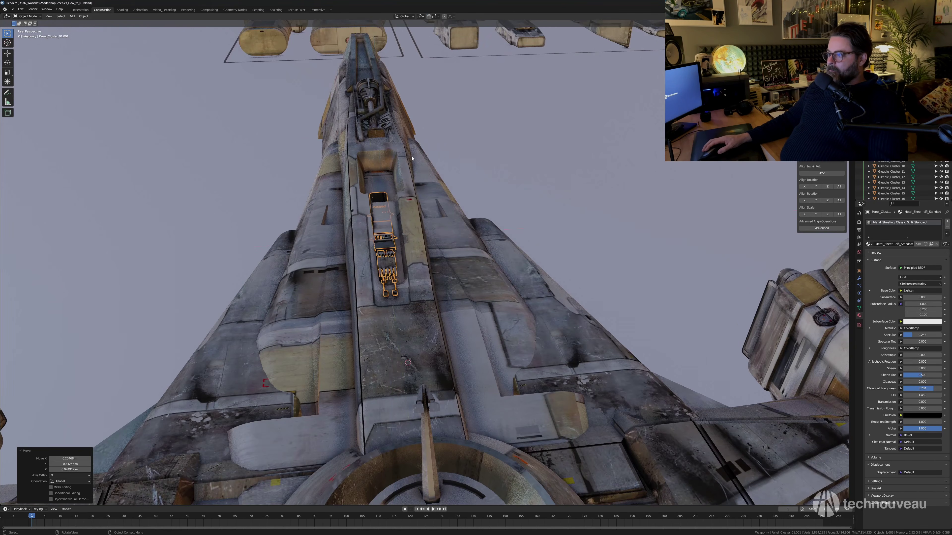
{"action": "left_click", "coordinate": [426, 108]}
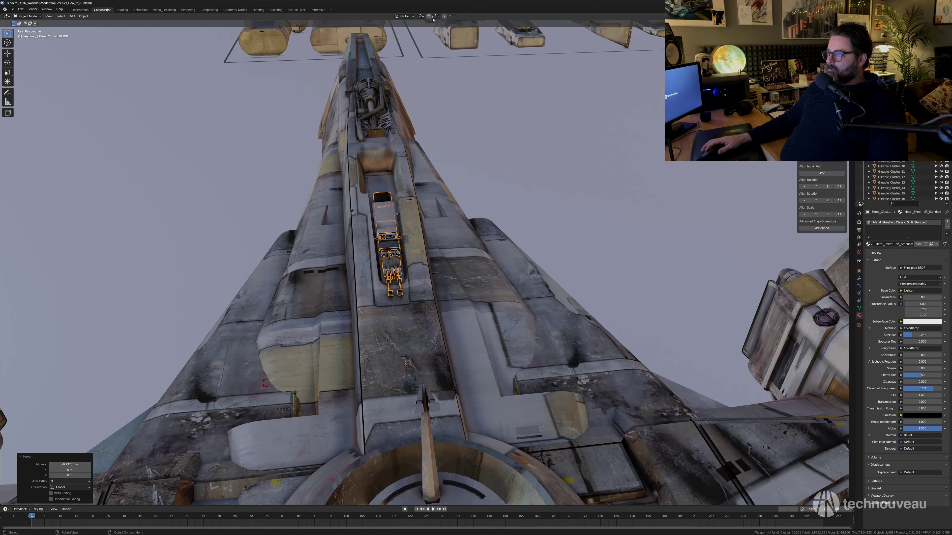
Tilt the panel cluster slightly about X and adjust its Y and Z position to seat it in the sloped channel.
{"action": "middle_click_drag", "start_coordinate": [400, 246], "coordinate": [457, 304]}
{"action": "scroll", "coordinate": [425, 263], "scroll_direction": "up", "scroll_amount": 2}
{"action": "key", "text": "r"}
{"action": "key", "text": "x"}
{"action": "left_click", "coordinate": [420, 294]}
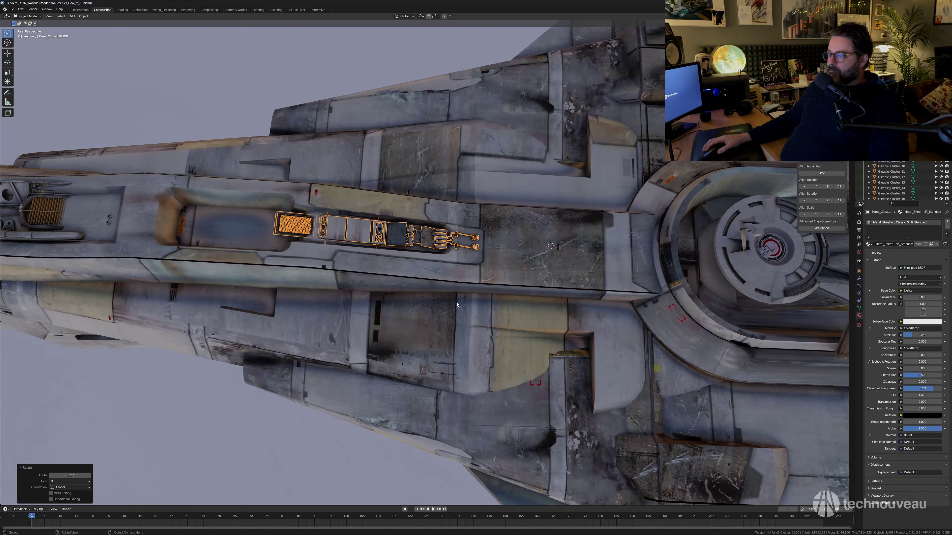
{"action": "key", "text": "g"}
{"action": "key", "text": "y"}
{"action": "left_click", "coordinate": [514, 283]}
{"action": "middle_click_drag", "start_coordinate": [513, 283], "coordinate": [441, 318]}
{"action": "key", "text": "g"}
{"action": "key", "text": "z"}
{"action": "left_click", "coordinate": [557, 267]}
Scale the greeble cluster in the front channel down uniformly to about 0.52 and move it back along Y.
{"action": "left_click", "coordinate": [436, 304]}
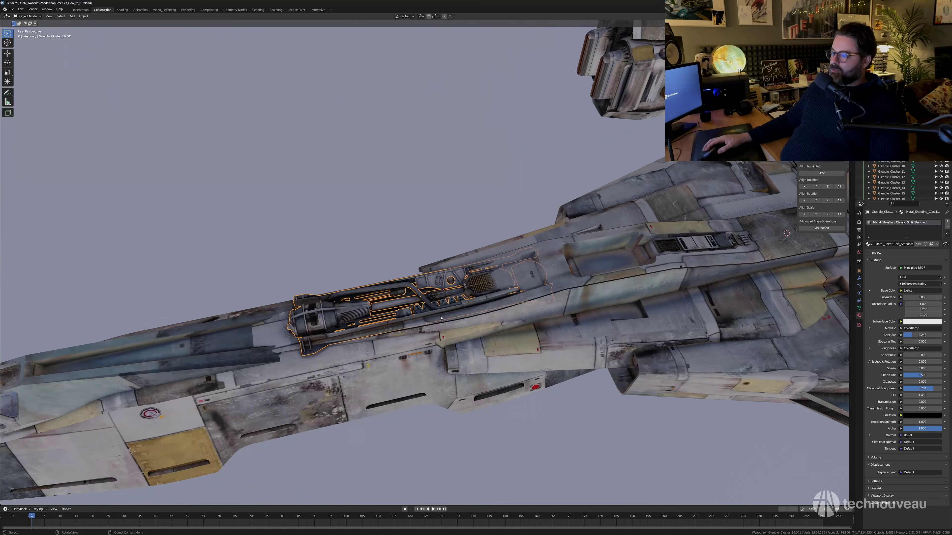
{"action": "left_click", "coordinate": [465, 307]}
{"action": "key", "text": "g"}
{"action": "key", "text": "y"}
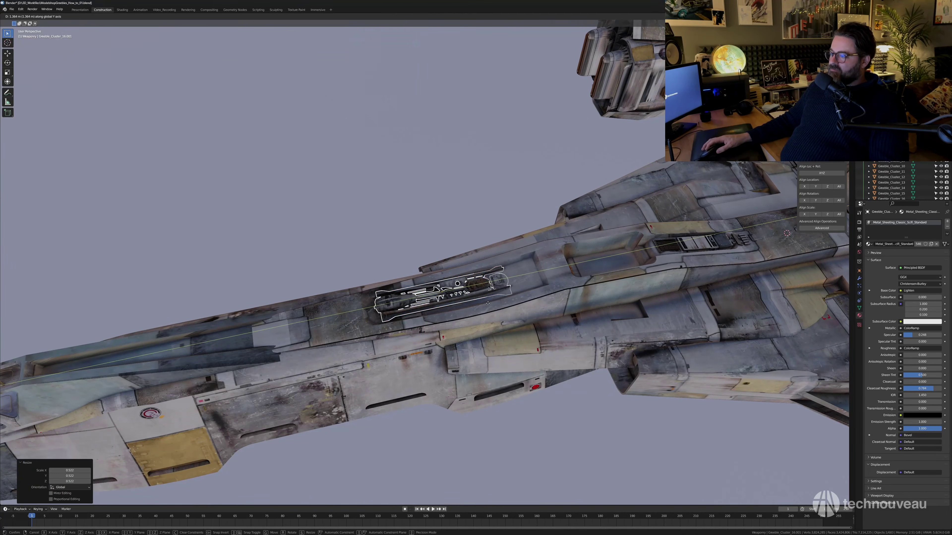
{"action": "left_click", "coordinate": [482, 304]}
Enlarge the front greeble cluster uniformly by about 1.14 and shift it along Y to fit the channel's length.
{"action": "scroll", "coordinate": [521, 313], "scroll_direction": "up", "scroll_amount": 3}
{"action": "key", "text": "s"}
{"action": "left_click", "coordinate": [533, 317]}
{"action": "key", "text": "g"}
{"action": "key", "text": "y"}
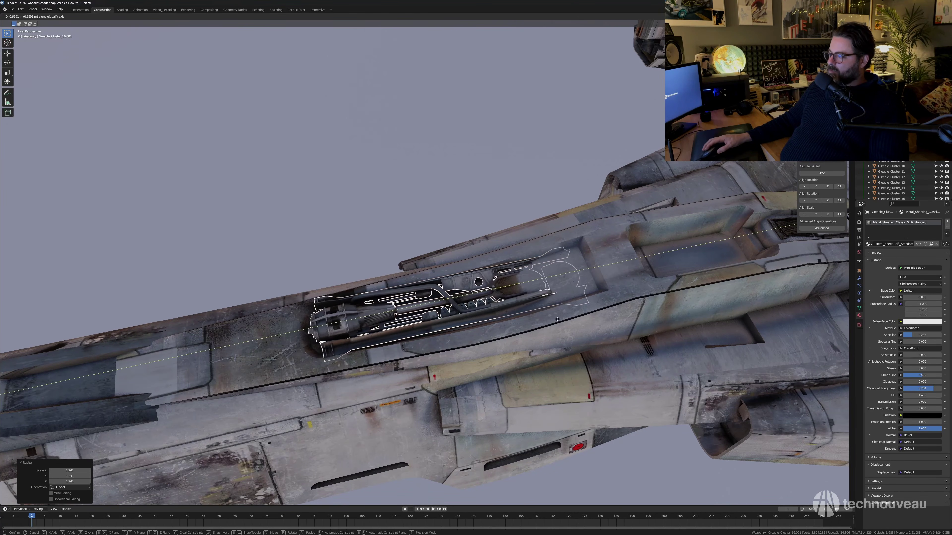
{"action": "left_click", "coordinate": [557, 320]}
Centre the front greeble cluster along X and tilt it about X to match the channel floor.
{"action": "middle_click_drag", "start_coordinate": [557, 319], "coordinate": [600, 323]}
{"action": "key", "text": "g"}
{"action": "key", "text": "x"}
{"action": "left_click", "coordinate": [579, 334]}
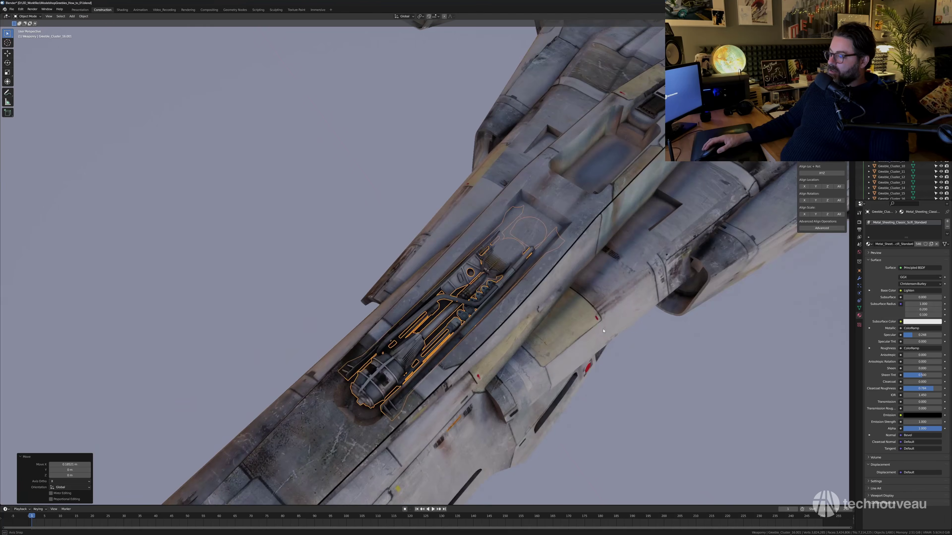
{"action": "key", "text": "r"}
{"action": "key", "text": "x"}
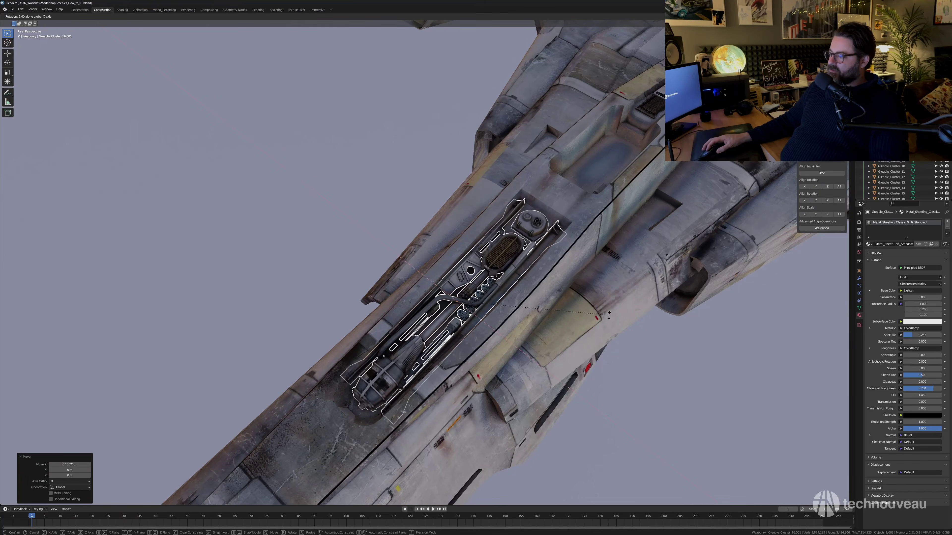
{"action": "left_click", "coordinate": [608, 312]}
{"action": "middle_click_drag", "start_coordinate": [608, 312], "coordinate": [490, 332]}
{"action": "key", "text": "g"}
{"action": "key", "text": "x"}
{"action": "left_click", "coordinate": [628, 306]}
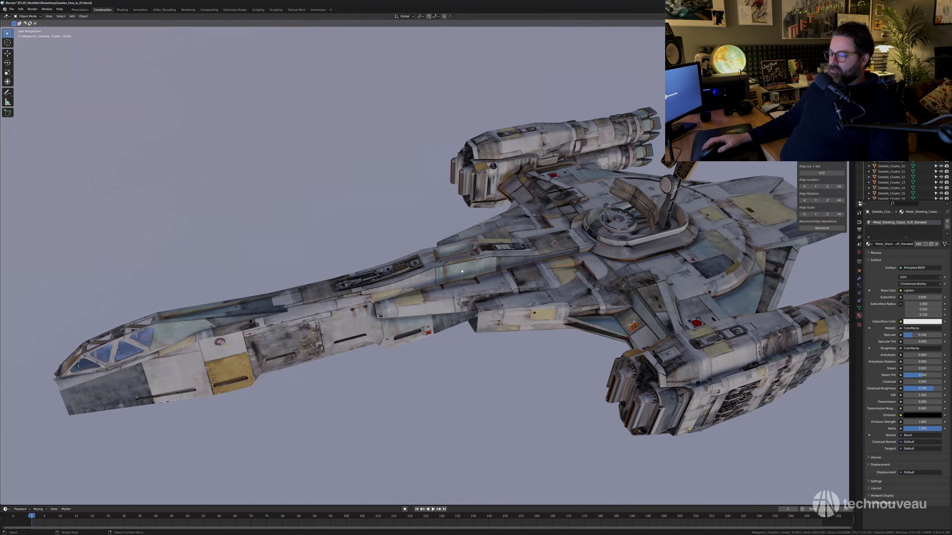
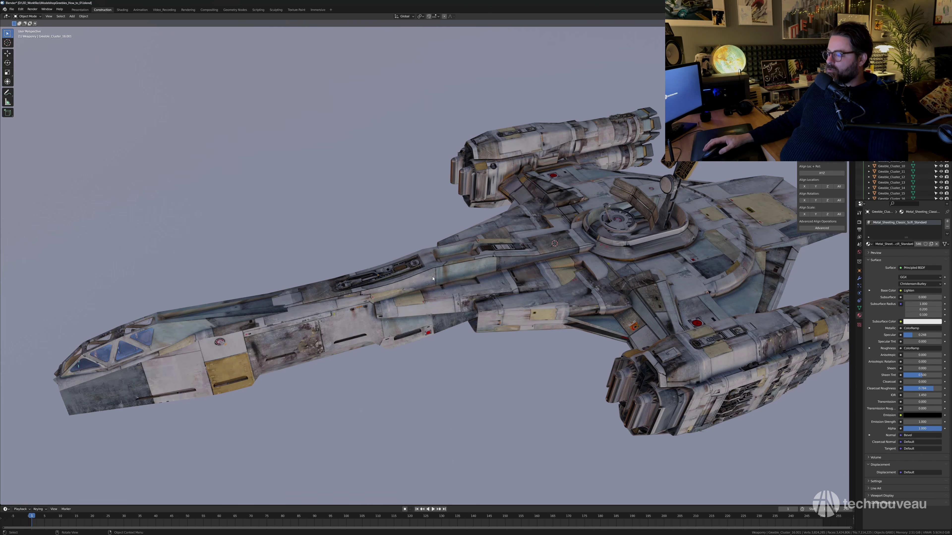
Examine the turrets and guns in the weapons section of the parts library for ones that suit the ship.
{"action": "middle_click_drag", "start_coordinate": [439, 263], "coordinate": [563, 249]}
{"action": "scroll", "coordinate": [447, 317], "scroll_direction": "down", "scroll_amount": 5}
{"action": "middle_click_drag", "start_coordinate": [158, 300], "coordinate": [257, 340]}
{"action": "scroll", "coordinate": [257, 340], "scroll_direction": "down", "scroll_amount": 10}
{"action": "middle_click_drag", "start_coordinate": [532, 476], "coordinate": [271, 215], "text": "shift"}
{"action": "middle_click_drag", "start_coordinate": [537, 378], "coordinate": [498, 203], "text": "shift"}
{"action": "middle_click_drag", "start_coordinate": [431, 378], "coordinate": [411, 279], "text": "ctrl"}
{"action": "middle_click_drag", "start_coordinate": [318, 432], "coordinate": [462, 300], "text": "shift"}
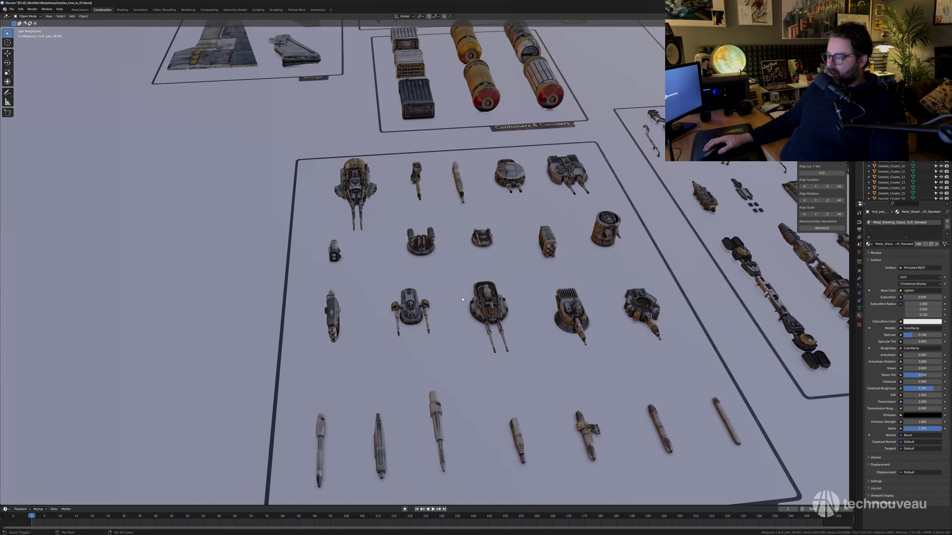
{"action": "left_click", "coordinate": [493, 319]}
{"action": "scroll", "coordinate": [491, 321], "scroll_direction": "down", "scroll_amount": 2}
{"action": "scroll", "coordinate": [484, 322], "scroll_direction": "up", "scroll_amount": 1}
{"action": "scroll", "coordinate": [474, 323], "scroll_direction": "up", "scroll_amount": 1}
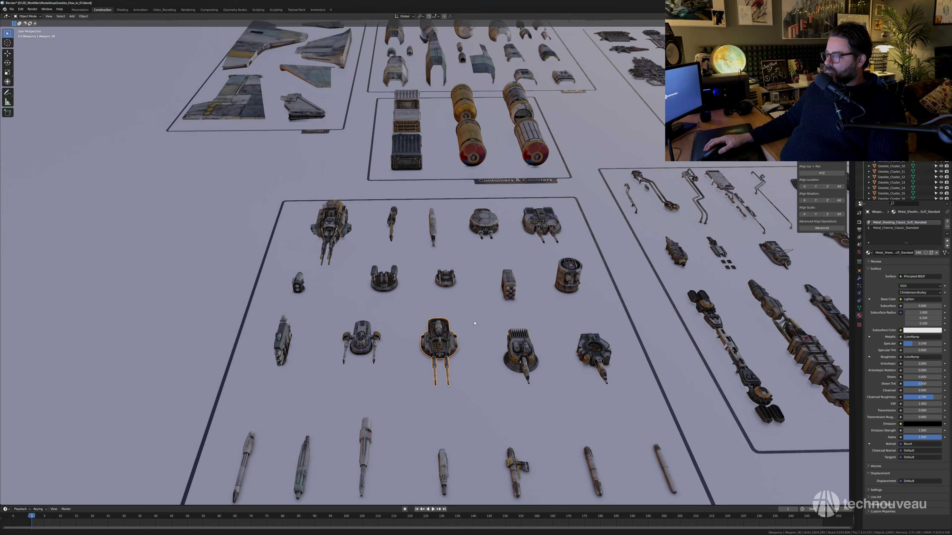
{"action": "scroll", "coordinate": [474, 324], "scroll_direction": "down", "scroll_amount": 2}
{"action": "scroll", "coordinate": [468, 320], "scroll_direction": "up", "scroll_amount": 4}
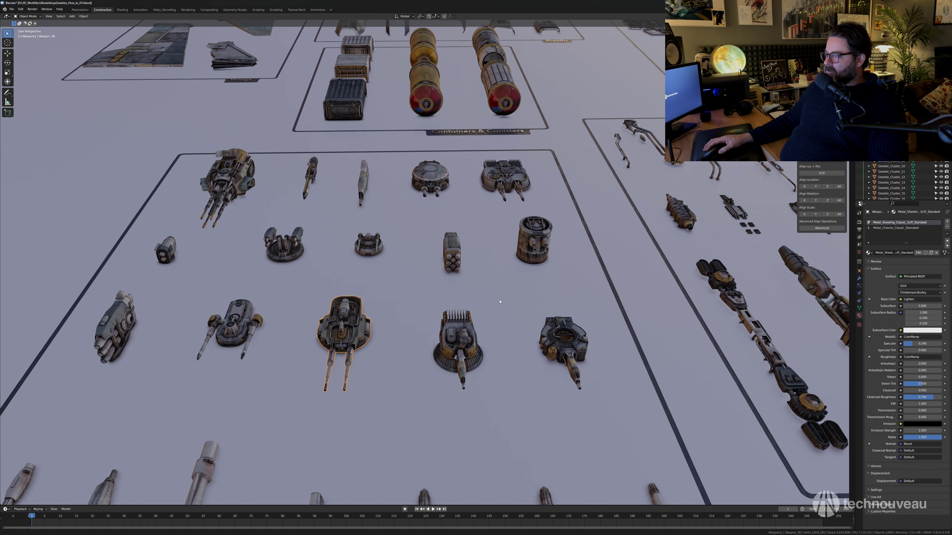
{"action": "scroll", "coordinate": [499, 296], "scroll_direction": "up", "scroll_amount": 1}
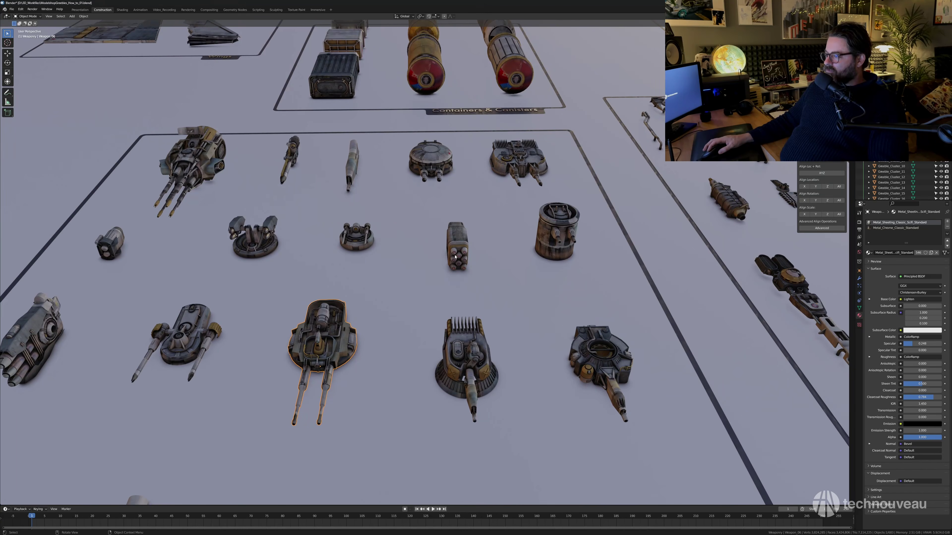
{"action": "left_click", "coordinate": [315, 354]}
{"action": "middle_click_drag", "start_coordinate": [315, 354], "coordinate": [331, 348]}
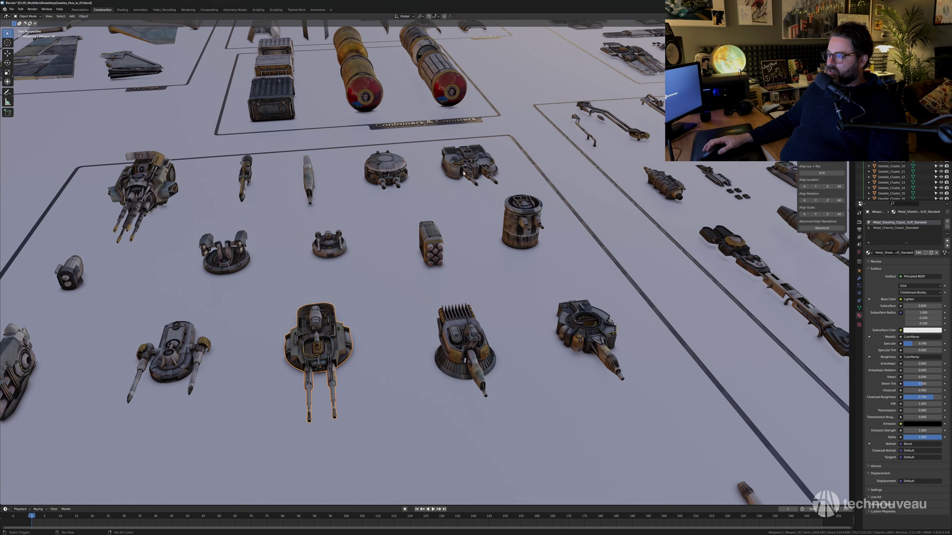
{"action": "left_click", "coordinate": [579, 346], "text": "shift"}
{"action": "middle_click_drag", "start_coordinate": [579, 347], "coordinate": [485, 304]}
{"action": "scroll", "coordinate": [485, 305], "scroll_direction": "up", "scroll_amount": 2}
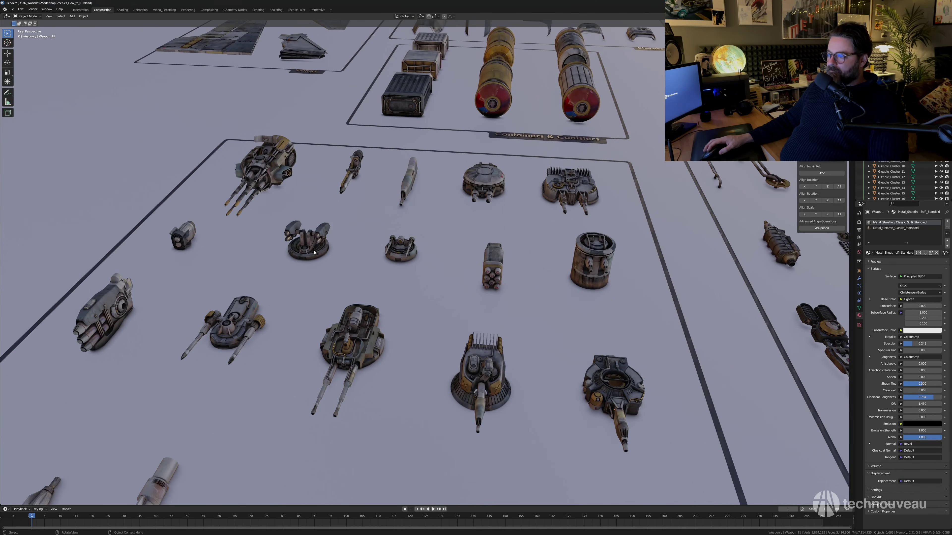
Duplicate the cylindrical gun turret and the round-based twin-gun turret, and snap the copies to the 3D cursor.
{"action": "left_click", "coordinate": [595, 270], "text": "shift"}
{"action": "middle_click_drag", "start_coordinate": [595, 271], "coordinate": [555, 268]}
{"action": "scroll", "coordinate": [554, 268], "scroll_direction": "down", "scroll_amount": 10}
{"action": "middle_click_drag", "start_coordinate": [637, 260], "coordinate": [512, 299], "text": "shift"}
{"action": "left_click", "coordinate": [529, 293]}
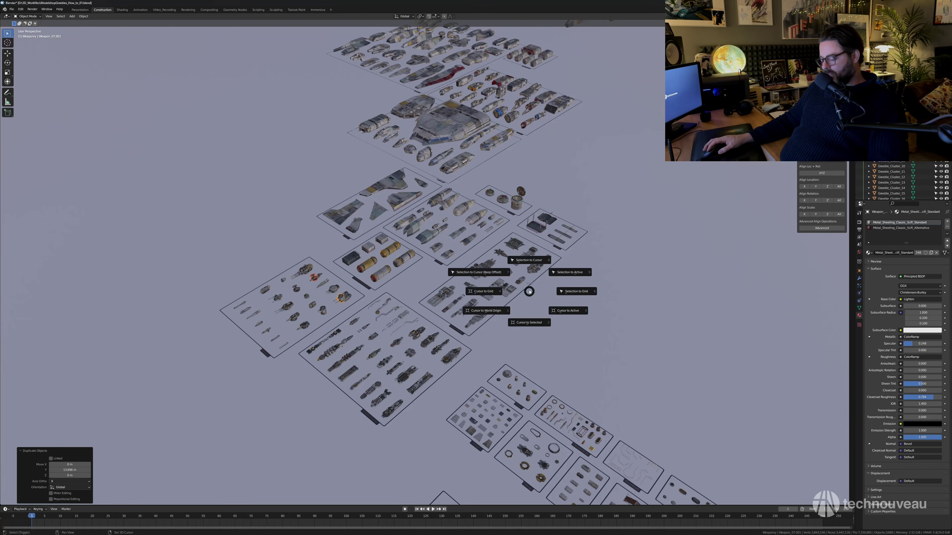
{"action": "key", "text": "shift+s"}
{"action": "left_click", "coordinate": [522, 238]}
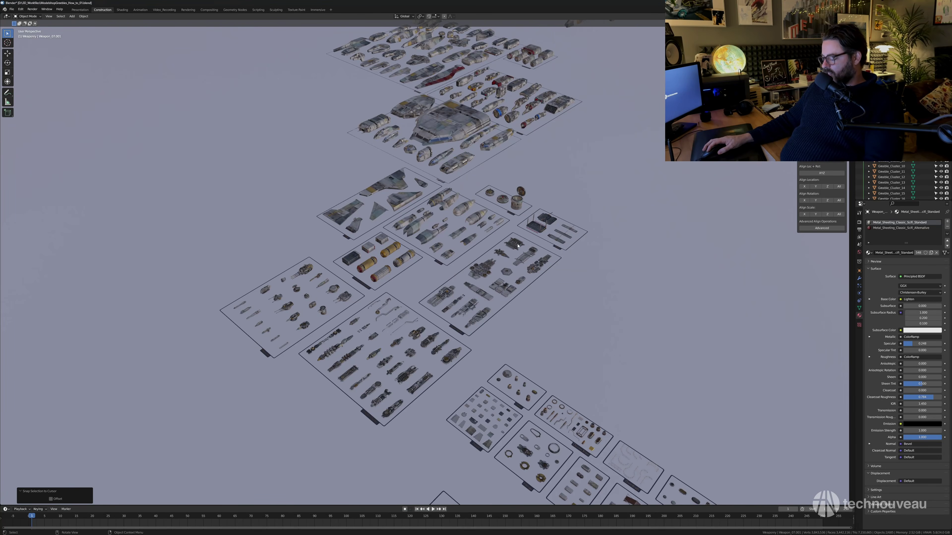
Raise the copied turrets along Z until they stand clear above the ship's hull.
{"action": "key", "text": "KP_Decimal"}
{"action": "scroll", "coordinate": [482, 272], "scroll_direction": "down", "scroll_amount": 8}
{"action": "key", "text": "g"}
{"action": "key", "text": "z"}
{"action": "left_click", "coordinate": [473, 169]}
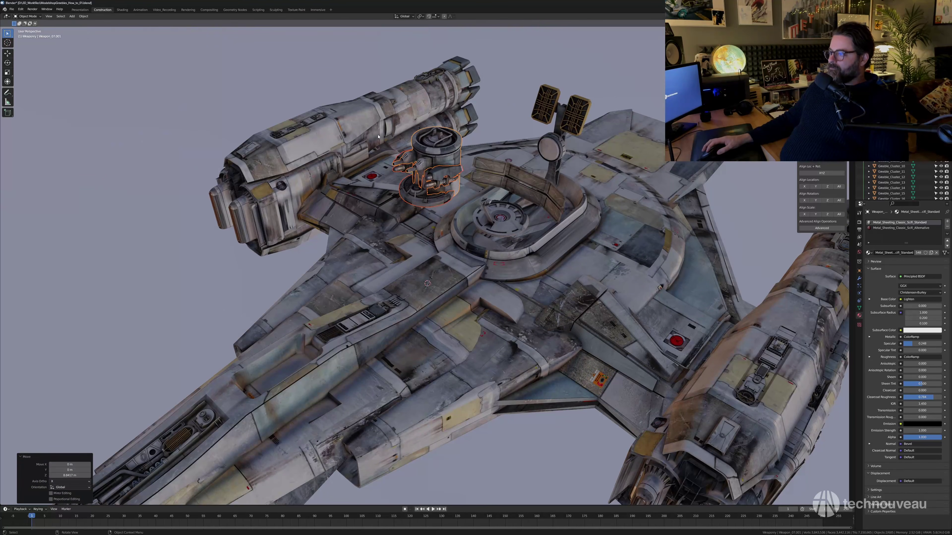
Move the cylindrical gun turret forward along Y to above the ship's nose.
{"action": "left_click", "coordinate": [435, 150]}
{"action": "key", "text": "g"}
{"action": "key", "text": "y"}
{"action": "left_click", "coordinate": [151, 319]}
{"action": "middle_click_drag", "start_coordinate": [151, 318], "coordinate": [284, 213], "text": "shift"}
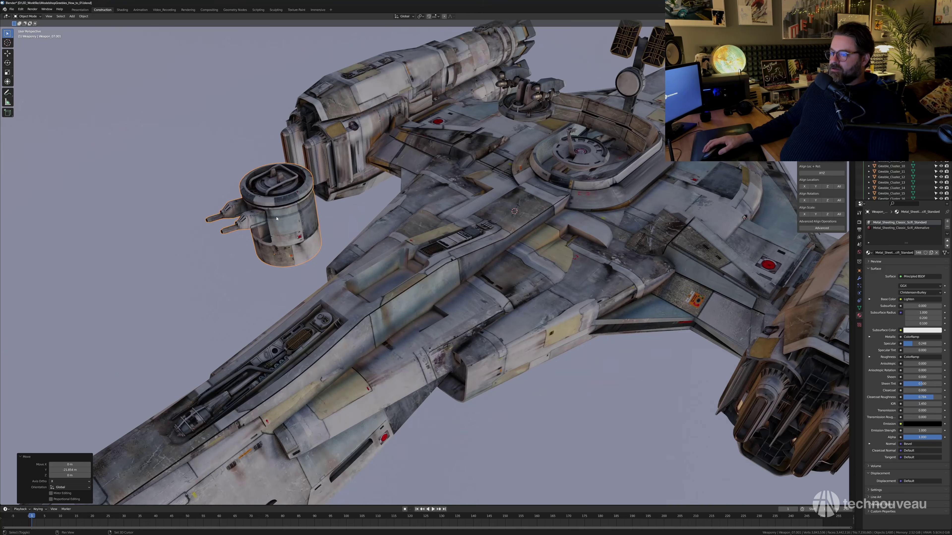
{"action": "key", "text": "g"}
{"action": "key", "text": "y"}
{"action": "left_click", "coordinate": [150, 312]}
{"action": "scroll", "coordinate": [292, 260], "scroll_direction": "down", "scroll_amount": 4}
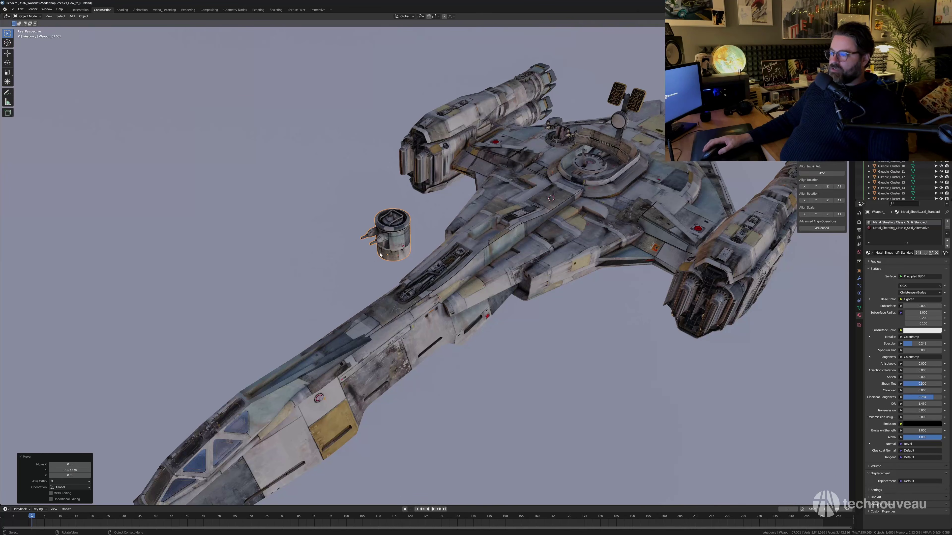
{"action": "key", "text": "g"}
{"action": "key", "text": "y"}
{"action": "left_click", "coordinate": [225, 343]}
Move the twin-gun turret forward along Y and lower it into the spine recess ahead of the panel cluster.
{"action": "left_click", "coordinate": [560, 136]}
{"action": "scroll", "coordinate": [573, 150], "scroll_direction": "up", "scroll_amount": 3}
{"action": "middle_click_drag", "start_coordinate": [607, 178], "coordinate": [531, 233], "text": "shift"}
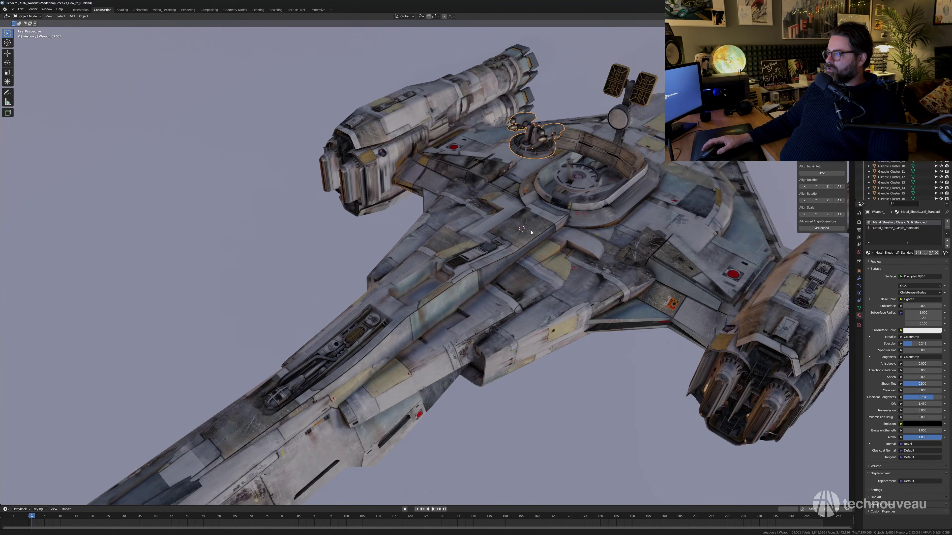
{"action": "key", "text": "g"}
{"action": "key", "text": "y"}
{"action": "left_click", "coordinate": [392, 306]}
{"action": "middle_click_drag", "start_coordinate": [392, 306], "coordinate": [464, 252]}
{"action": "key", "text": "g"}
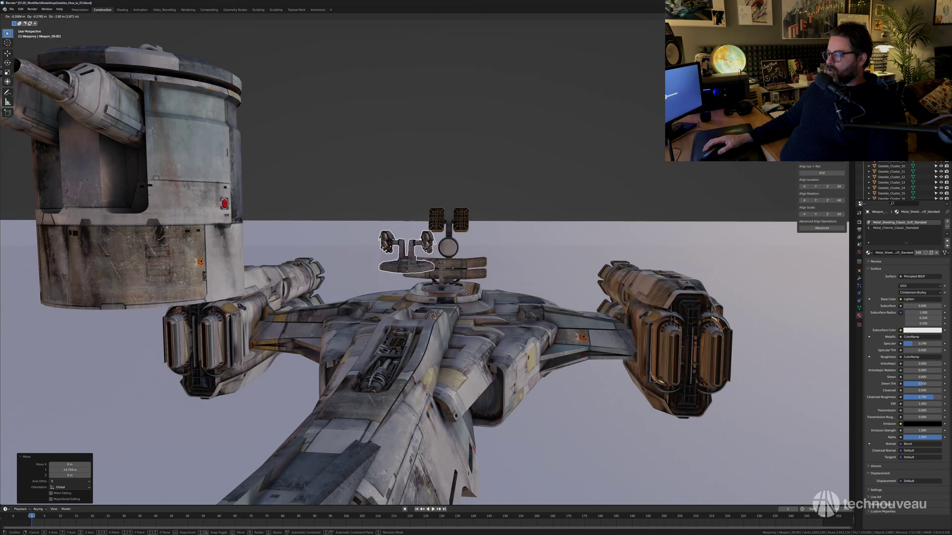
{"action": "left_click", "coordinate": [473, 330]}
{"action": "middle_click_drag", "start_coordinate": [473, 330], "coordinate": [432, 312]}
{"action": "key", "text": "g"}
Select the twin-gun turret's linked base geometry, rescale it along Z, and shift the base along Z.
{"action": "key", "text": "Tab"}
{"action": "key", "text": "ctrl+l"}
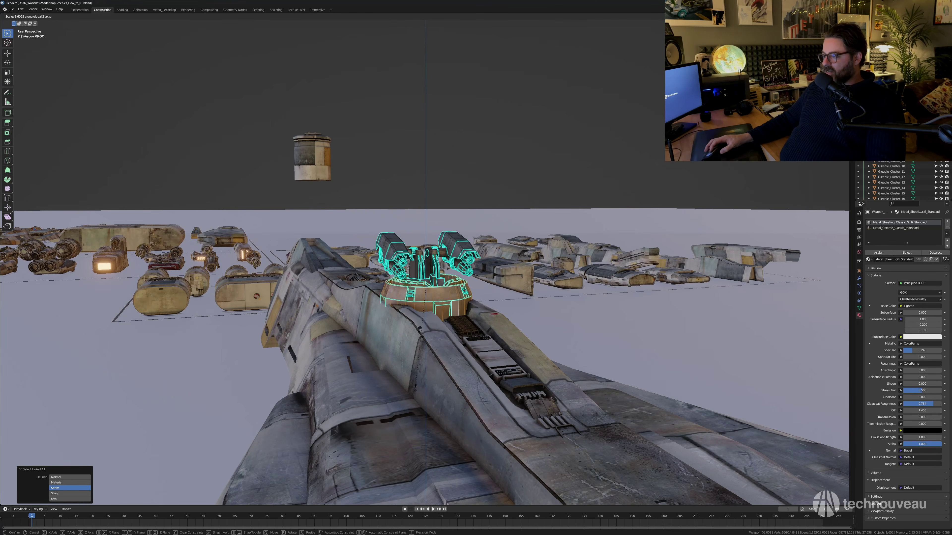
{"action": "key", "text": "Return"}
{"action": "key", "text": "g"}
{"action": "key", "text": "z"}
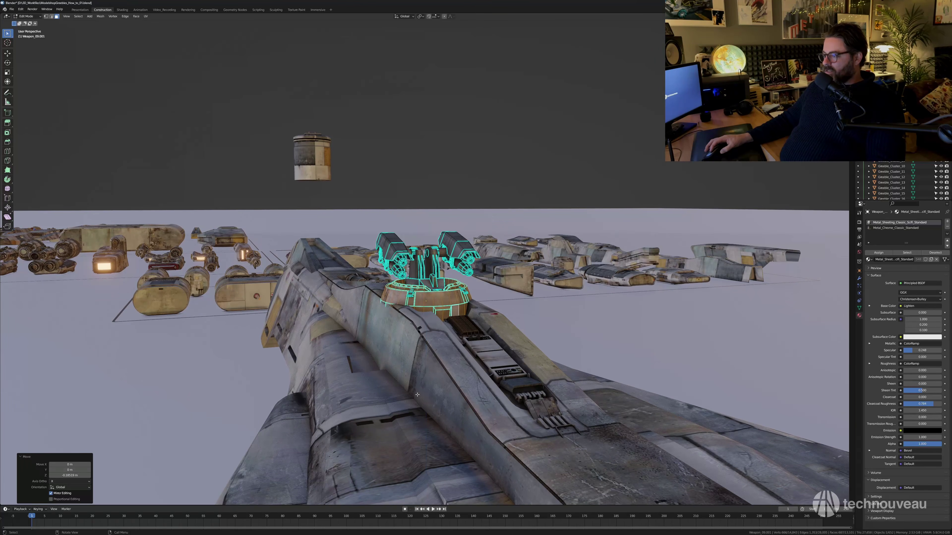
{"action": "key", "text": "Tab"}
Flip the cylindrical gun turret upside down by rotating it 180° about Y.
{"action": "middle_click_drag", "start_coordinate": [417, 394], "coordinate": [513, 339]}
{"action": "left_click", "coordinate": [467, 133]}
{"action": "scroll", "coordinate": [467, 133], "scroll_direction": "down", "scroll_amount": 5}
{"action": "middle_click_drag", "start_coordinate": [460, 285], "coordinate": [521, 268]}
{"action": "left_click", "coordinate": [286, 212]}
{"action": "middle_click_drag", "start_coordinate": [285, 213], "coordinate": [456, 242], "text": "shift"}
{"action": "key", "text": "r"}
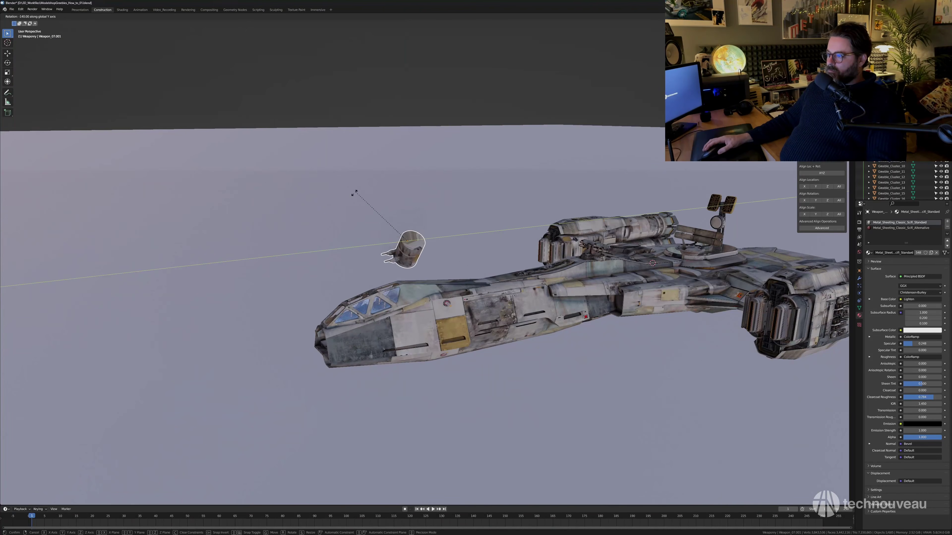
{"action": "left_click", "coordinate": [329, 243]}
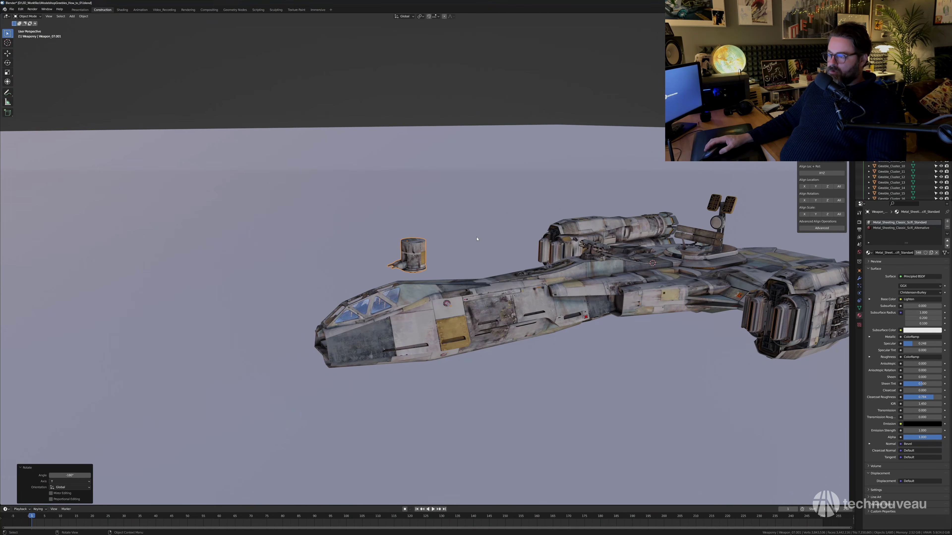
Lower the flipped turret along Z to the nose's underside and move it forward along Y.
{"action": "mouse_move", "coordinate": [477, 239]}
{"action": "middle_mouse_down"}
{"action": "mouse_move", "coordinate": [503, 219]}
{"action": "mouse_move", "coordinate": [537, 214]}
{"action": "mouse_move", "coordinate": [487, 225]}
{"action": "middle_mouse_up"}
{"action": "key", "text": "g"}
{"action": "key", "text": "z"}
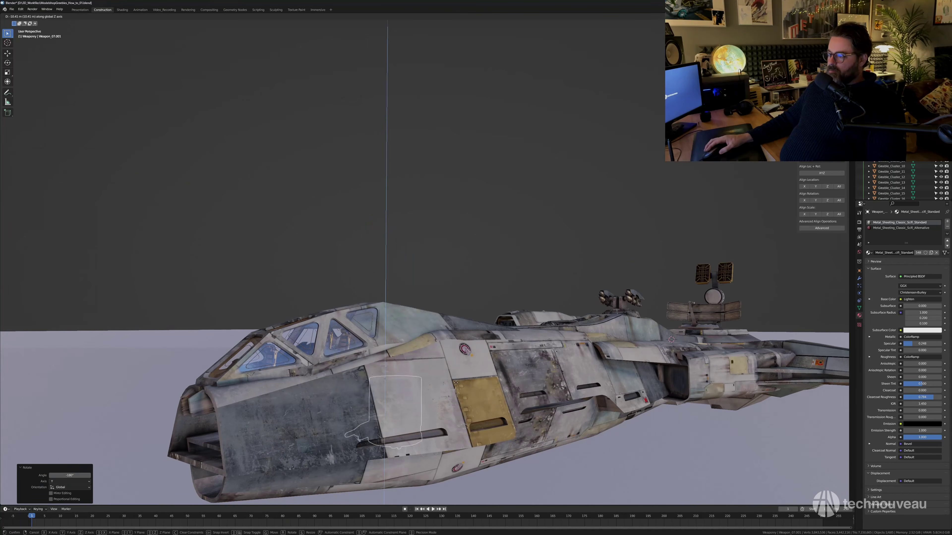
{"action": "left_click", "coordinate": [455, 432]}
{"action": "middle_click_drag", "start_coordinate": [455, 432], "coordinate": [426, 436], "text": "shift"}
{"action": "key", "text": "g"}
{"action": "key", "text": "y"}
{"action": "left_click", "coordinate": [232, 312]}
Adjust the flipped turret's position to seat it beneath the front tip of the nose.
{"action": "middle_click_drag", "start_coordinate": [232, 312], "coordinate": [405, 299], "text": "shift"}
{"action": "key", "text": "g"}
{"action": "key", "text": "y"}
{"action": "key", "text": "g"}
{"action": "key", "text": "g"}
{"action": "key", "text": "y"}
{"action": "key", "text": "g"}
{"action": "key", "text": "r"}
{"action": "key", "text": "g"}
{"action": "left_click", "coordinate": [438, 252]}
{"action": "left_click", "coordinate": [478, 270]}
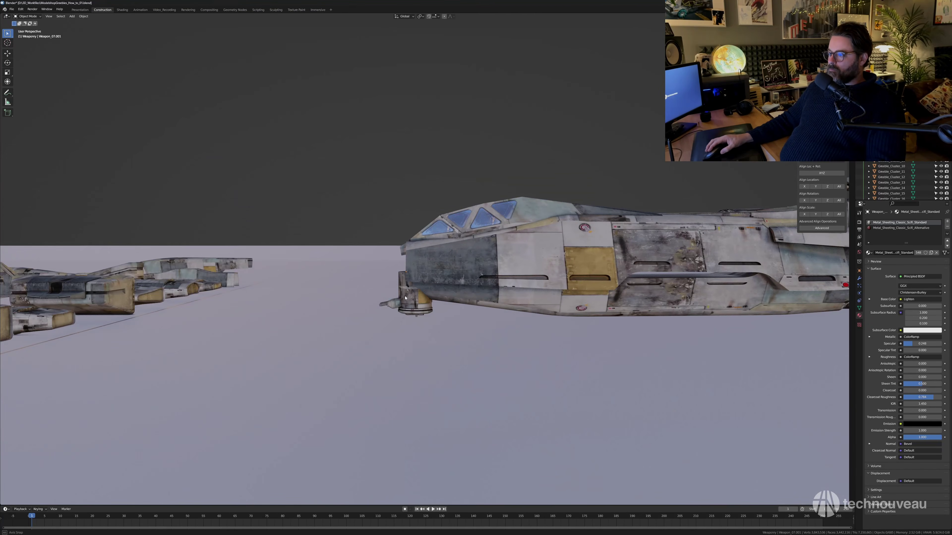
{"action": "left_click", "coordinate": [421, 296]}
Look through the parts library for the Cones set and frame it.
{"action": "middle_click_drag", "start_coordinate": [334, 217], "coordinate": [486, 268]}
{"action": "middle_click_drag", "start_coordinate": [485, 269], "coordinate": [485, 334], "text": "ctrl"}
{"action": "left_click", "coordinate": [473, 337]}
{"action": "scroll", "coordinate": [485, 334], "scroll_direction": "down", "scroll_amount": 3}
{"action": "middle_click_drag", "start_coordinate": [667, 431], "coordinate": [386, 124], "text": "shift"}
{"action": "scroll", "coordinate": [386, 124], "scroll_direction": "down", "scroll_amount": 3}
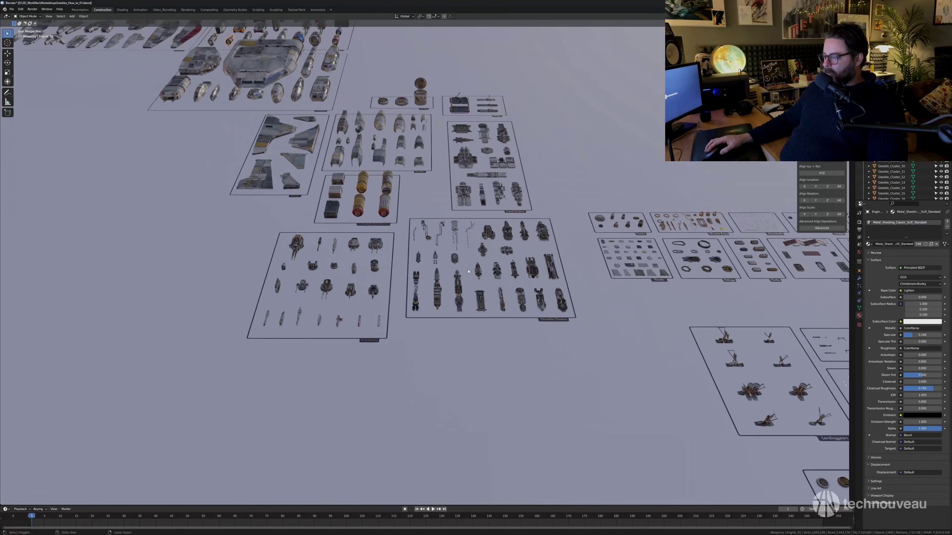
{"action": "middle_click_drag", "start_coordinate": [603, 270], "coordinate": [368, 272], "text": "shift"}
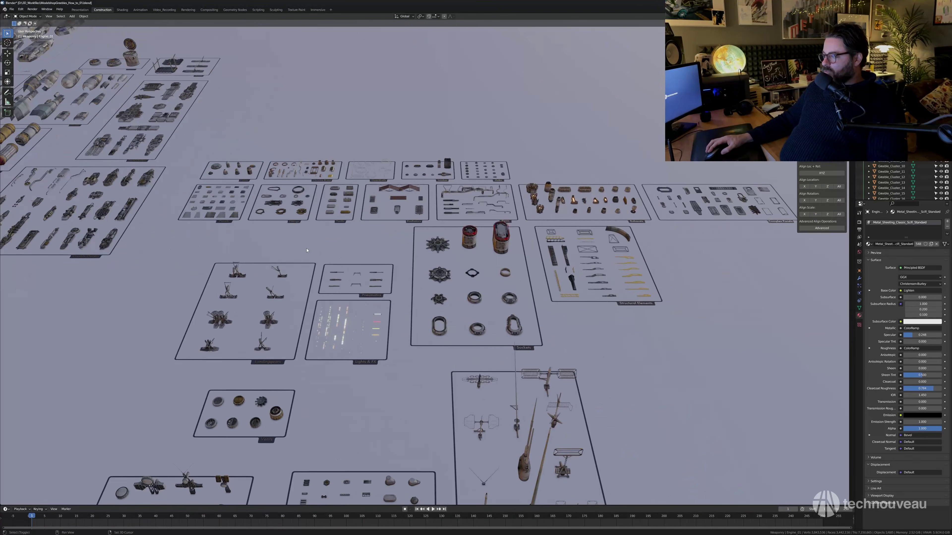
{"action": "scroll", "coordinate": [368, 271], "scroll_direction": "down", "scroll_amount": 2}
{"action": "middle_click_drag", "start_coordinate": [355, 330], "coordinate": [392, 291], "text": "shift"}
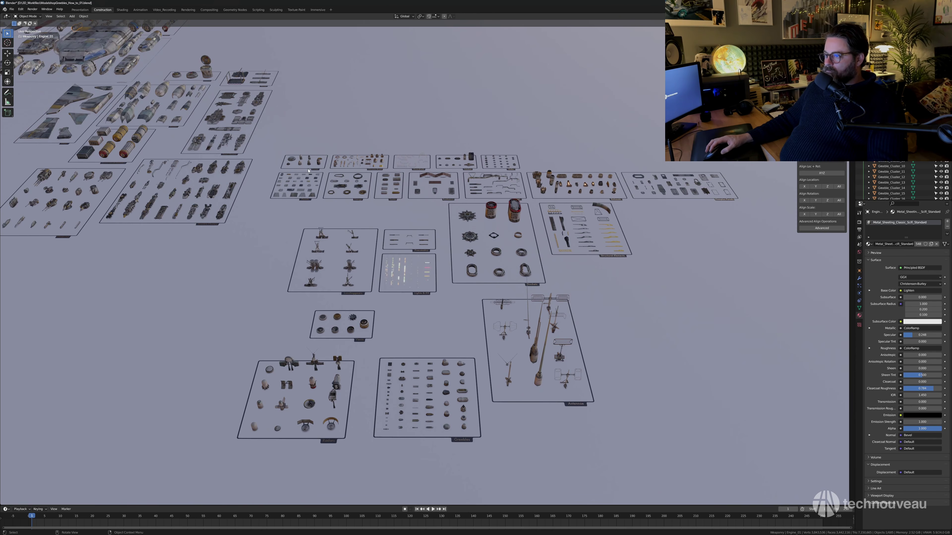
{"action": "left_click", "coordinate": [300, 165]}
{"action": "key", "text": "KP_Decimal"}
{"action": "scroll", "coordinate": [456, 276], "scroll_direction": "down", "scroll_amount": 5}
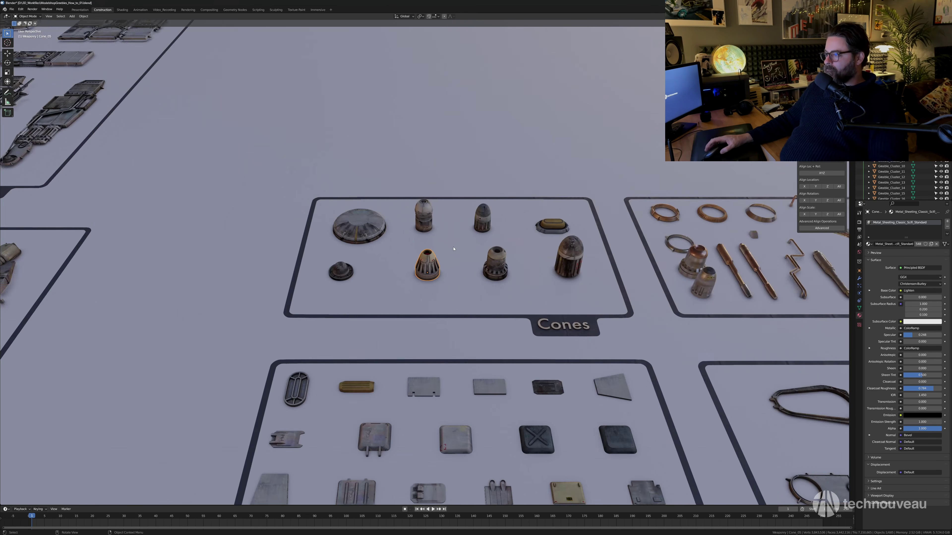
Duplicate the short slotted cone and the large domed cone from the Cones set, and snap both copies to the 3D cursor on the ship.
{"action": "left_click", "coordinate": [465, 278]}
{"action": "mouse_move", "coordinate": [510, 265]}
{"action": "middle_mouse_down"}
{"action": "mouse_move", "coordinate": [488, 269]}
{"action": "mouse_move", "coordinate": [507, 264]}
{"action": "middle_mouse_up"}
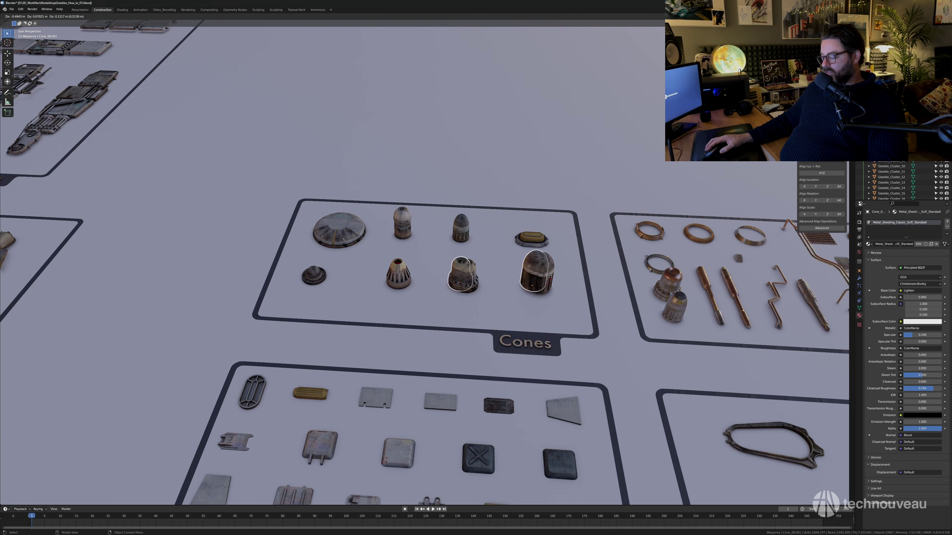
{"action": "key", "text": "x"}
{"action": "left_click", "coordinate": [532, 277]}
{"action": "left_click", "coordinate": [529, 249]}
{"action": "key", "text": "KP_Decimal"}
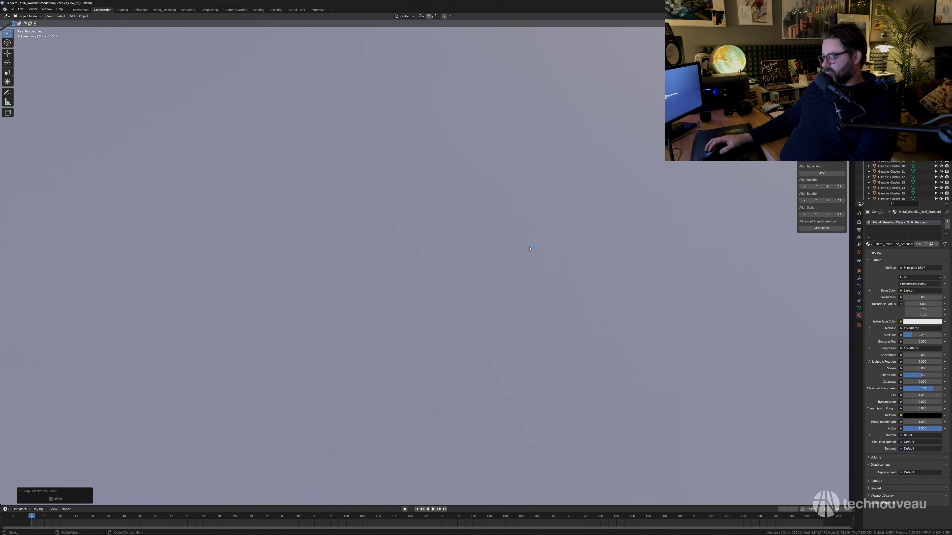
Rotate the two cone copies 90° about X so they lie along the ship's length.
{"action": "scroll", "coordinate": [529, 248], "scroll_direction": "down", "scroll_amount": 4}
{"action": "middle_click_drag", "start_coordinate": [529, 248], "coordinate": [397, 221]}
{"action": "key", "text": "r"}
{"action": "key", "text": "x"}
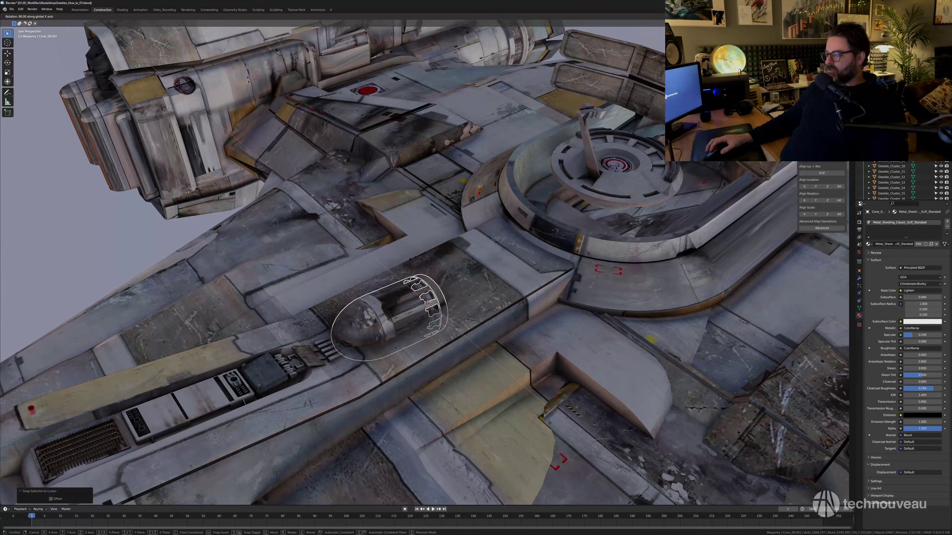
{"action": "left_click", "coordinate": [412, 270]}
Move the two cones forward along Y until they sit at the tip of the cockpit nose.
{"action": "scroll", "coordinate": [421, 277], "scroll_direction": "down", "scroll_amount": 5}
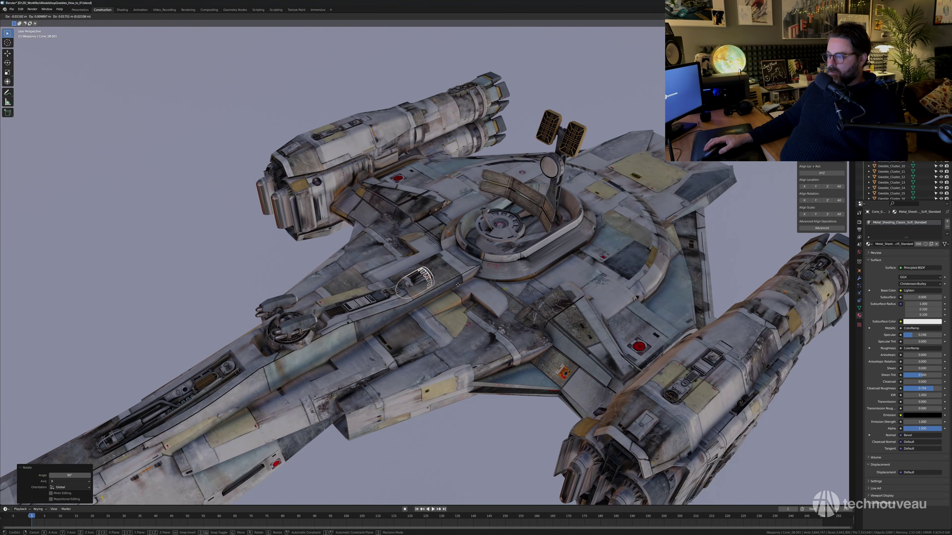
{"action": "key", "text": "y"}
{"action": "left_click", "coordinate": [182, 436]}
{"action": "middle_click_drag", "start_coordinate": [182, 437], "coordinate": [521, 227], "text": "shift"}
{"action": "scroll", "coordinate": [521, 227], "scroll_direction": "down", "scroll_amount": 3}
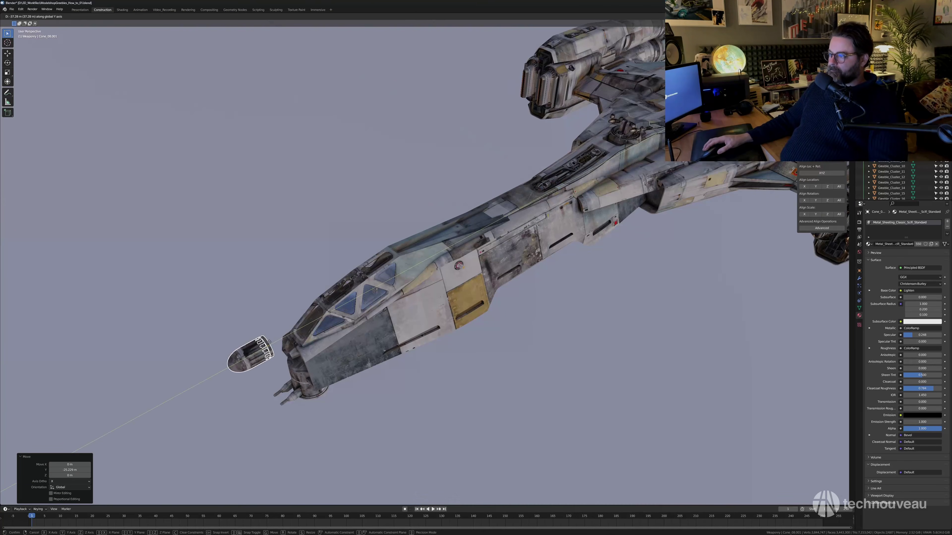
{"action": "left_click", "coordinate": [275, 339]}
{"action": "scroll", "coordinate": [488, 263], "scroll_direction": "up", "scroll_amount": 6}
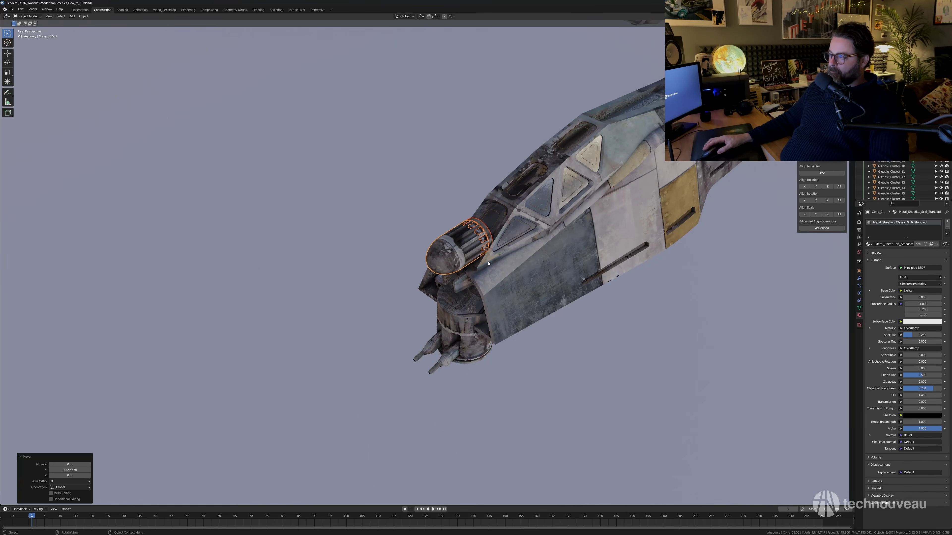
Separate the cones by raising the large domed one along Z above the nose, and select the small cone.
{"action": "left_click", "coordinate": [473, 254]}
{"action": "key", "text": "g"}
{"action": "key", "text": "z"}
{"action": "left_click", "coordinate": [473, 184]}
{"action": "left_click", "coordinate": [460, 246]}
Lower the small cone along Z to the nose opening and rescale it.
{"action": "middle_click_drag", "start_coordinate": [452, 247], "coordinate": [490, 224]}
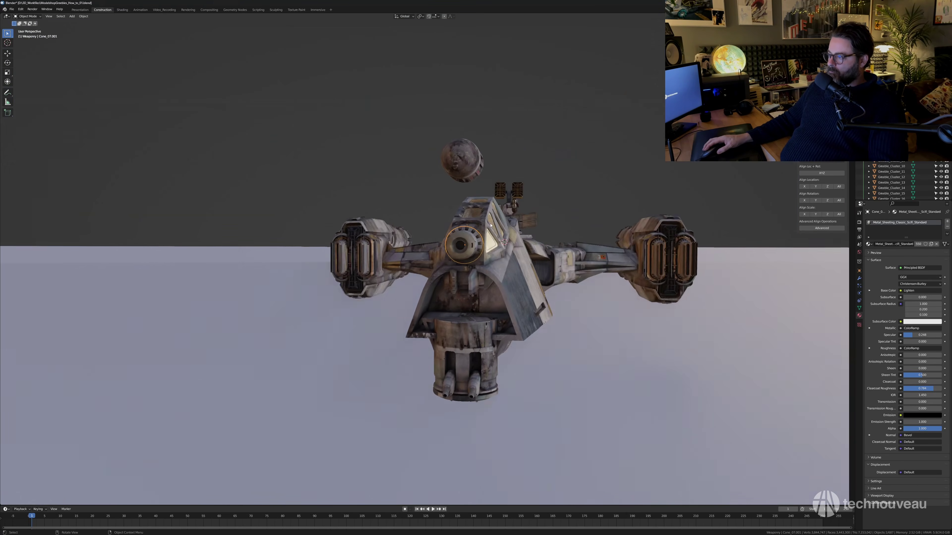
{"action": "key", "text": "g"}
{"action": "key", "text": "z"}
{"action": "left_click", "coordinate": [486, 300]}
{"action": "key", "text": "s"}
{"action": "middle_click_drag", "start_coordinate": [466, 306], "coordinate": [516, 344]}
{"action": "left_click", "coordinate": [506, 333]}
Position the small cone beside the nose turret and adjust its depth along Y.
{"action": "key", "text": "g"}
{"action": "key", "text": "y"}
{"action": "left_click", "coordinate": [438, 342]}
{"action": "key", "text": "g"}
{"action": "left_click", "coordinate": [531, 328]}
{"action": "key", "text": "g"}
{"action": "key", "text": "y"}
{"action": "left_click", "coordinate": [450, 341]}
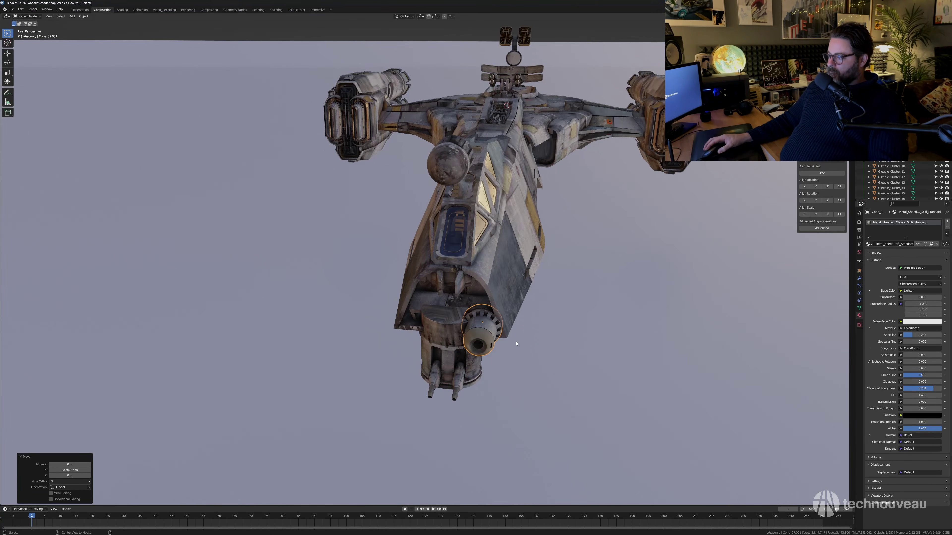
Duplicate the small cone to the opposite side of the nose and enlarge the domed cone above it.
{"action": "left_click", "coordinate": [473, 190]}
{"action": "left_click", "coordinate": [504, 216]}
{"action": "middle_click_drag", "start_coordinate": [504, 215], "coordinate": [468, 263]}
Lower the domed cone along Z into the nose opening above the two small cones and enlarge it slightly.
{"action": "key", "text": "g"}
{"action": "key", "text": "z"}
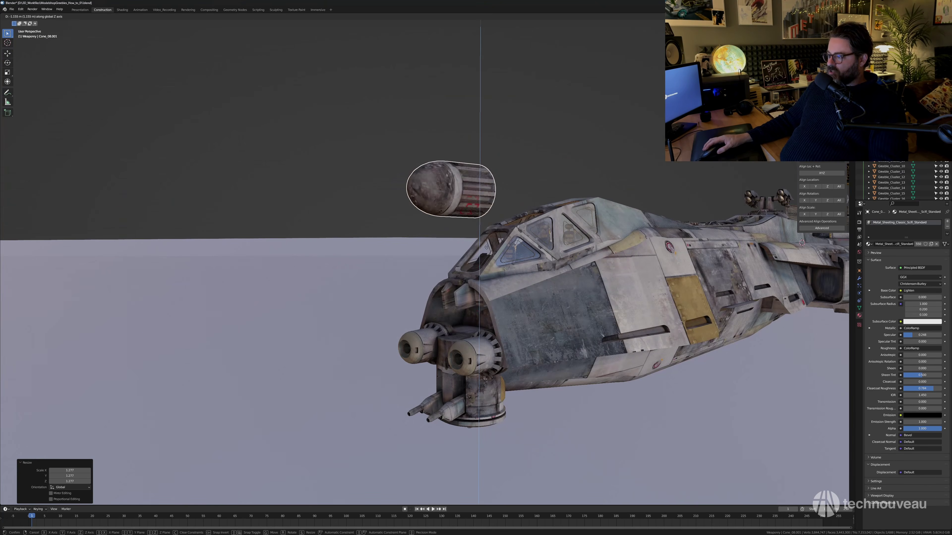
{"action": "key", "text": "g"}
{"action": "middle_click_drag", "start_coordinate": [478, 351], "coordinate": [539, 325]}
{"action": "left_click", "coordinate": [503, 344]}
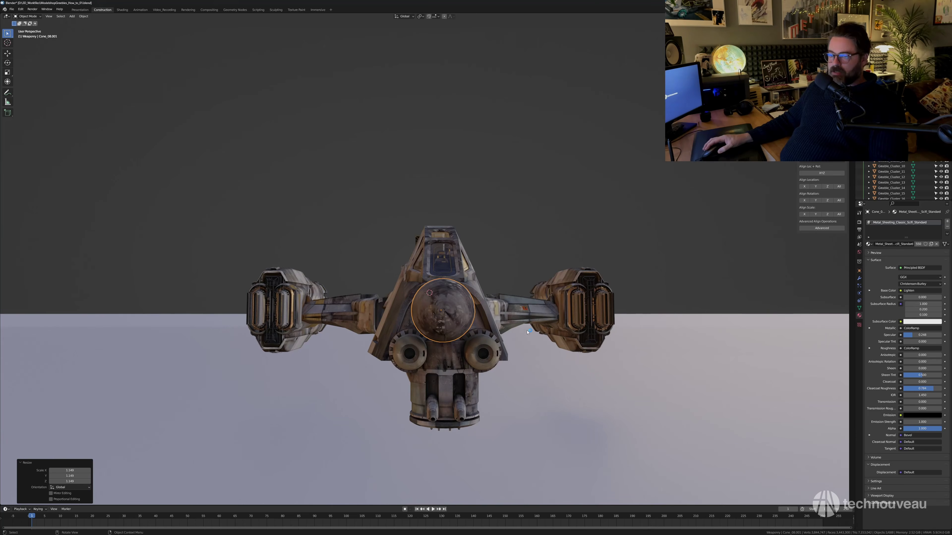
{"action": "left_click", "coordinate": [511, 339]}
{"action": "mouse_move", "coordinate": [512, 340]}
{"action": "middle_mouse_down"}
{"action": "mouse_move", "coordinate": [542, 344]}
{"action": "mouse_move", "coordinate": [504, 355]}
{"action": "mouse_move", "coordinate": [503, 346]}
{"action": "middle_mouse_up"}
Fine-tune the domed cone's position so it fits the front of the nose.
{"action": "key", "text": "g"}
{"action": "left_click", "coordinate": [543, 344]}
{"action": "left_click", "coordinate": [512, 272]}
{"action": "middle_click_drag", "start_coordinate": [506, 347], "coordinate": [472, 328]}
Select both small cones on the nose and tilt them together about X.
{"action": "scroll", "coordinate": [512, 273], "scroll_direction": "down", "scroll_amount": 3}
{"action": "scroll", "coordinate": [471, 330], "scroll_direction": "down", "scroll_amount": 1}
{"action": "middle_click_drag", "start_coordinate": [471, 330], "coordinate": [461, 335]}
{"action": "scroll", "coordinate": [461, 334], "scroll_direction": "down", "scroll_amount": 1}
{"action": "scroll", "coordinate": [461, 331], "scroll_direction": "up", "scroll_amount": 2}
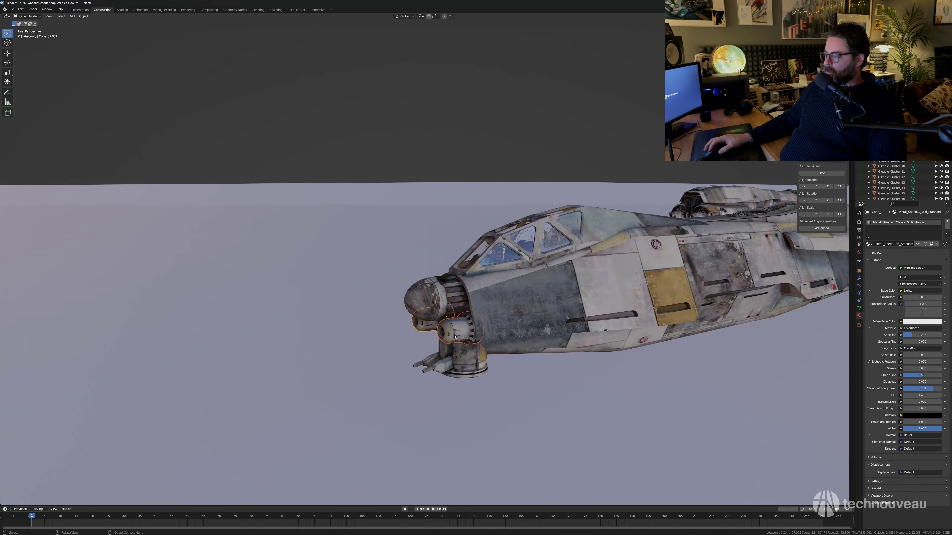
{"action": "scroll", "coordinate": [454, 336], "scroll_direction": "up", "scroll_amount": 2}
{"action": "key", "text": "r"}
{"action": "key", "text": "x"}
{"action": "left_click", "coordinate": [525, 336]}
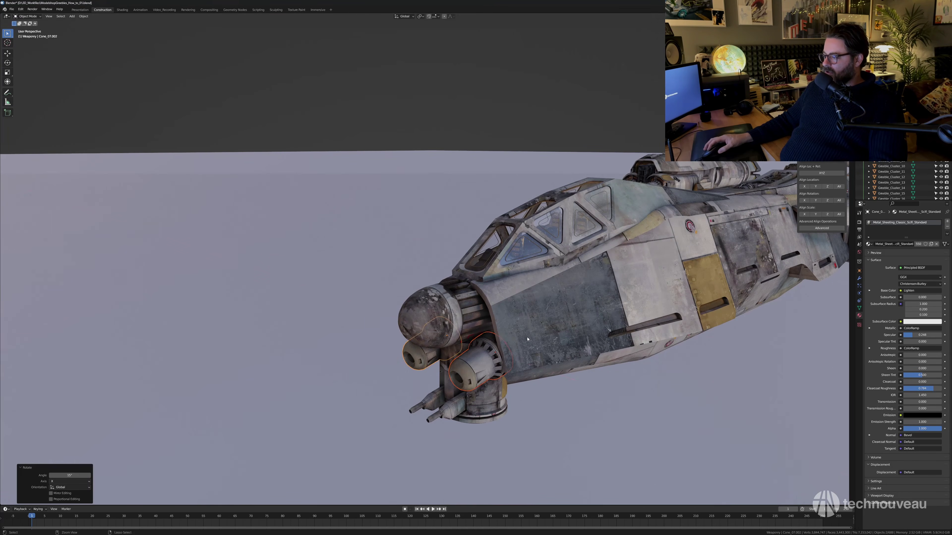
Adjust the height of the two tilted small cones along Z.
{"action": "middle_click_drag", "start_coordinate": [526, 336], "coordinate": [552, 325]}
{"action": "key", "text": "g"}
{"action": "key", "text": "z"}
{"action": "left_click", "coordinate": [488, 344]}
Rotate one small cone outward so it points away from the nose centre.
{"action": "left_click", "coordinate": [486, 345]}
{"action": "middle_click_drag", "start_coordinate": [486, 345], "coordinate": [516, 339]}
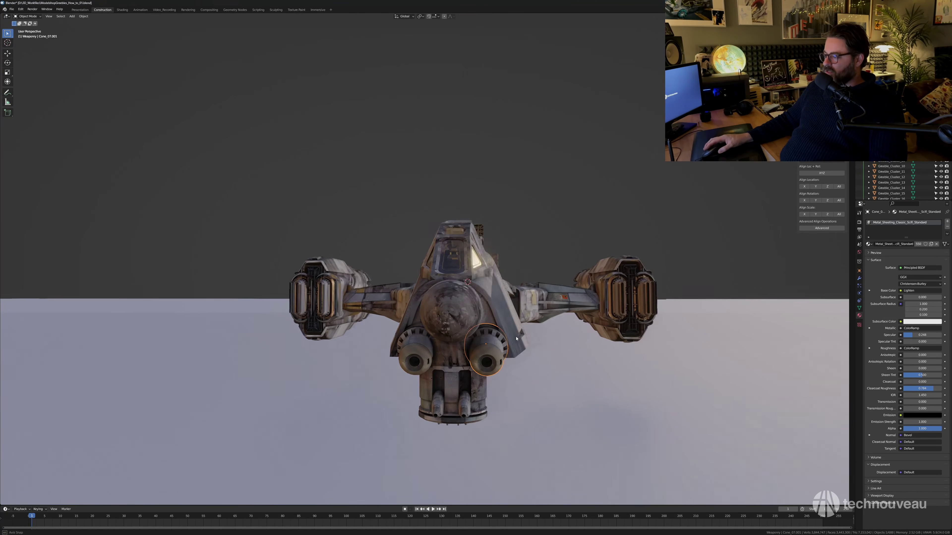
{"action": "left_click", "coordinate": [513, 327]}
Try to angle the opposite small cone outward by rotating it about Z and Y.
{"action": "left_click", "coordinate": [427, 354]}
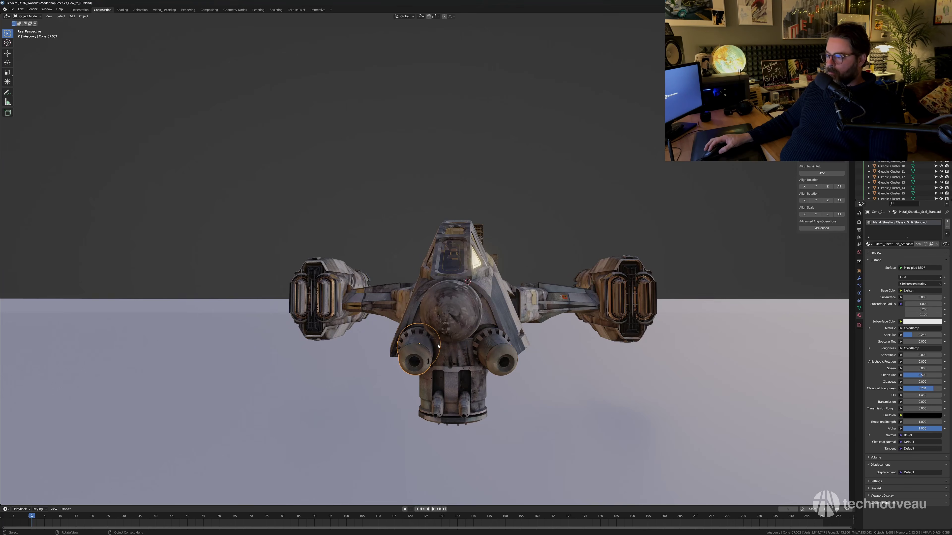
{"action": "mouse_move", "coordinate": [427, 354]}
{"action": "middle_mouse_down"}
{"action": "mouse_move", "coordinate": [454, 343]}
{"action": "mouse_move", "coordinate": [415, 349]}
{"action": "middle_mouse_up"}
{"action": "left_click", "coordinate": [416, 351]}
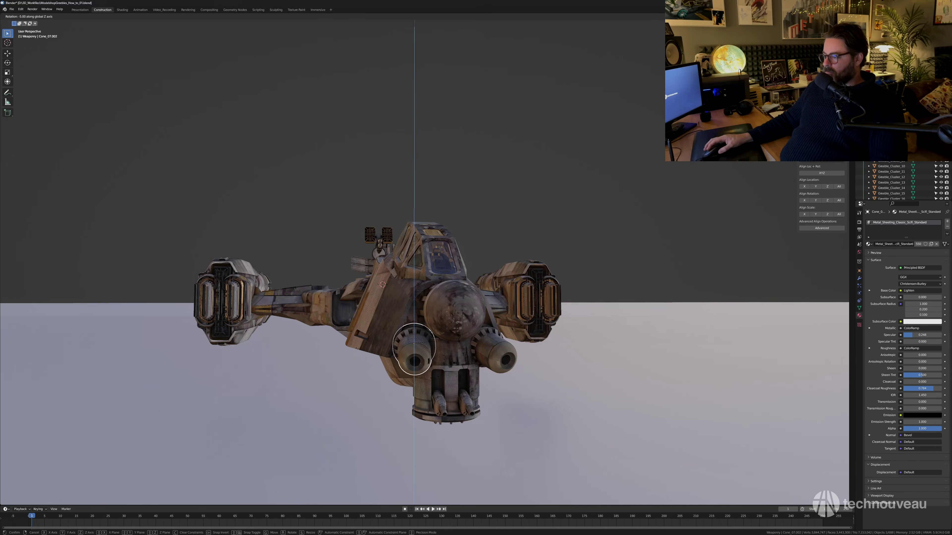
{"action": "left_click", "coordinate": [457, 339]}
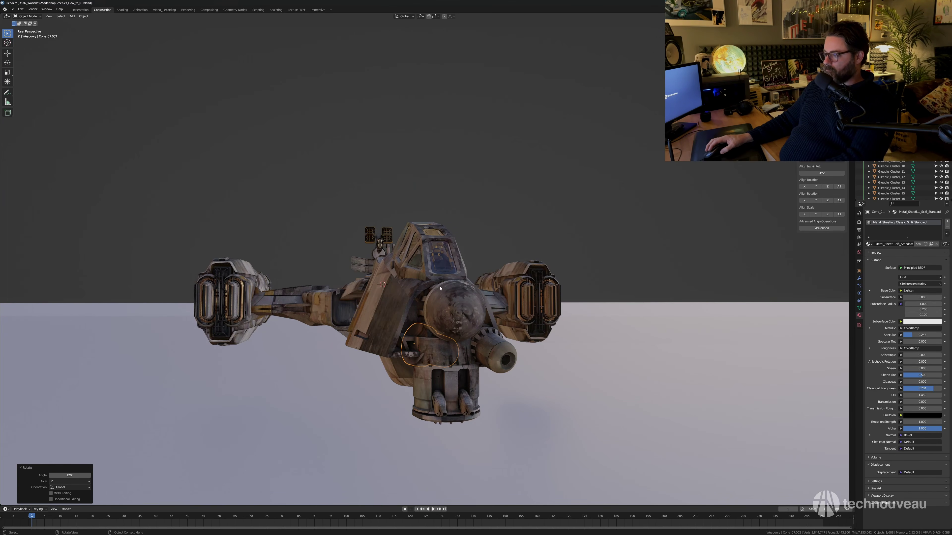
{"action": "middle_click_drag", "start_coordinate": [445, 393], "coordinate": [433, 411]}
{"action": "left_click", "coordinate": [440, 405]}
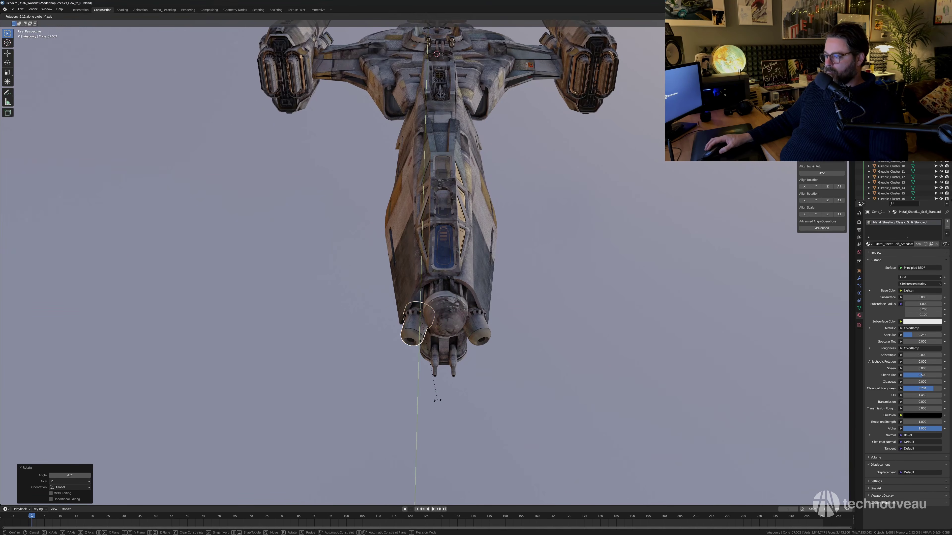
Replace the opposite small cone with a duplicate of the outward-angled one, mirrored on global X.
{"action": "left_click", "coordinate": [477, 337]}
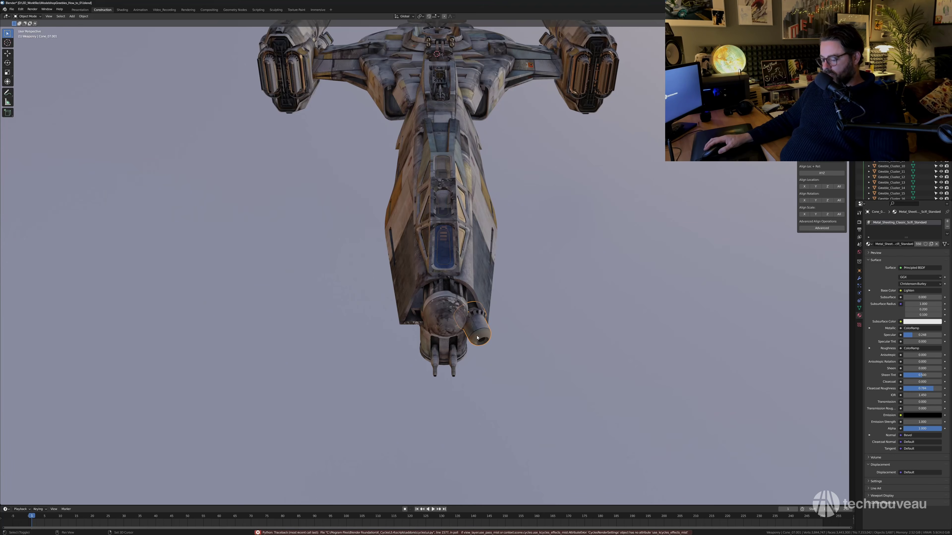
{"action": "left_click", "coordinate": [424, 334]}
{"action": "right_click", "coordinate": [421, 334]}
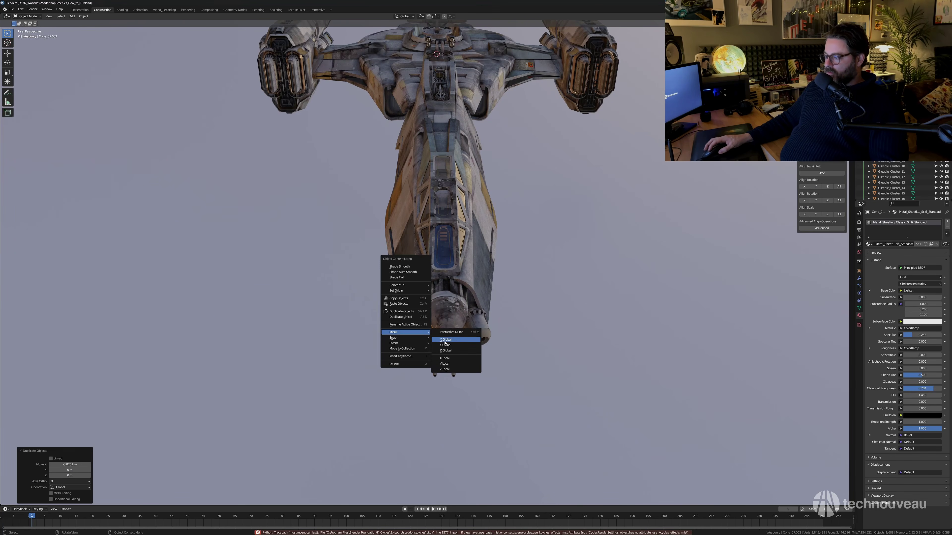
{"action": "left_click", "coordinate": [445, 339]}
Shift the mirrored small cone along X so both cones sit evenly beside the domed cone.
{"action": "scroll", "coordinate": [445, 342], "scroll_direction": "up", "scroll_amount": 2}
{"action": "key", "text": "g"}
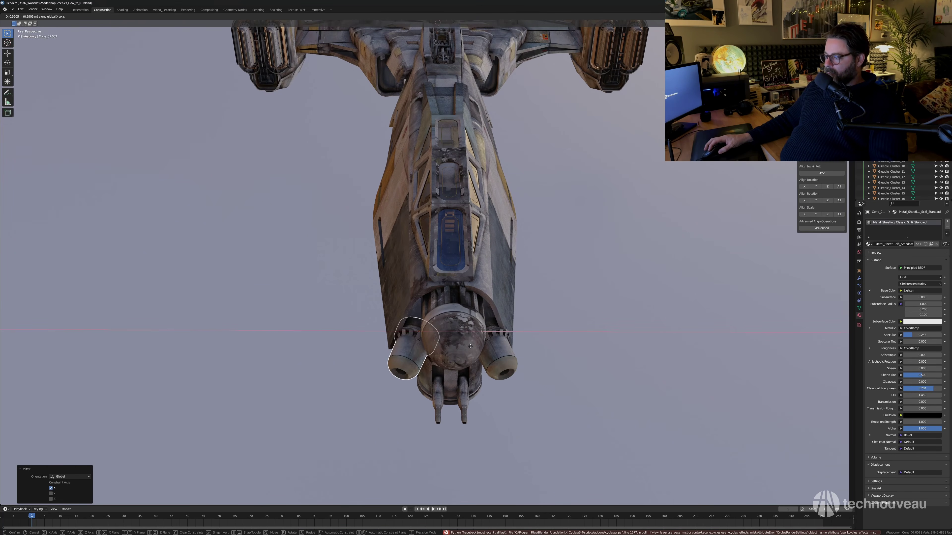
{"action": "left_click", "coordinate": [468, 347]}
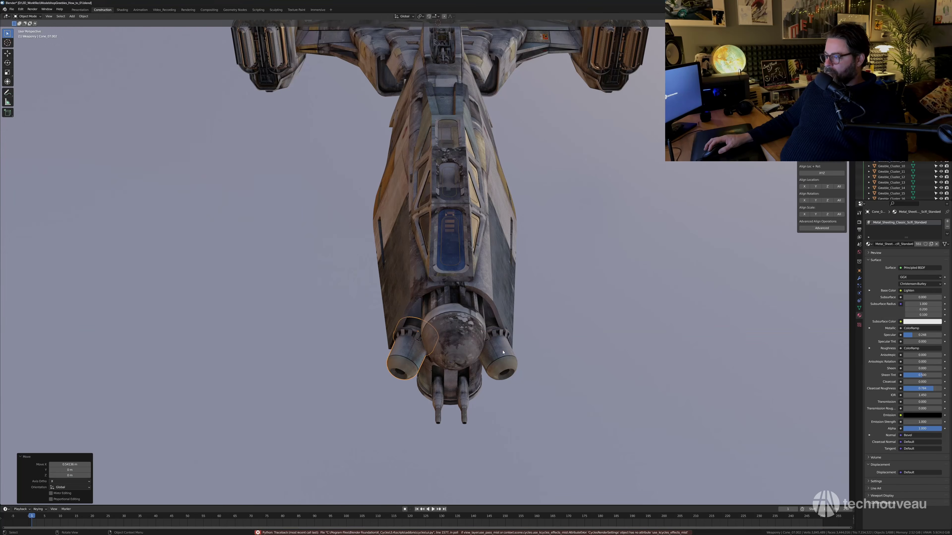
{"action": "left_click", "coordinate": [510, 360]}
{"action": "left_click", "coordinate": [507, 358]}
{"action": "left_click", "coordinate": [421, 352]}
Scale the domed nose cone down and lower it slightly along Z.
{"action": "scroll", "coordinate": [421, 352], "scroll_direction": "down", "scroll_amount": 5}
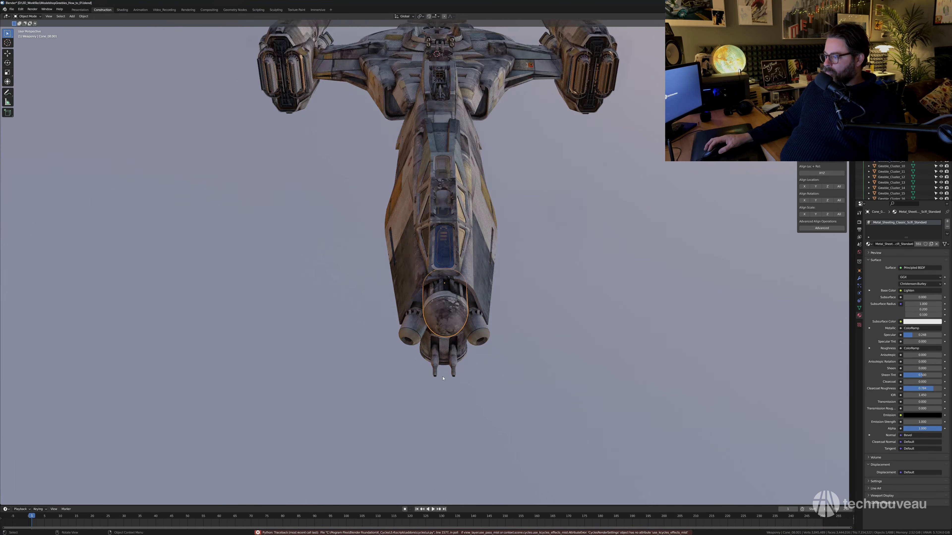
{"action": "middle_click_drag", "start_coordinate": [444, 354], "coordinate": [405, 343]}
{"action": "middle_click_drag", "start_coordinate": [452, 309], "coordinate": [411, 318]}
{"action": "left_click", "coordinate": [486, 336]}
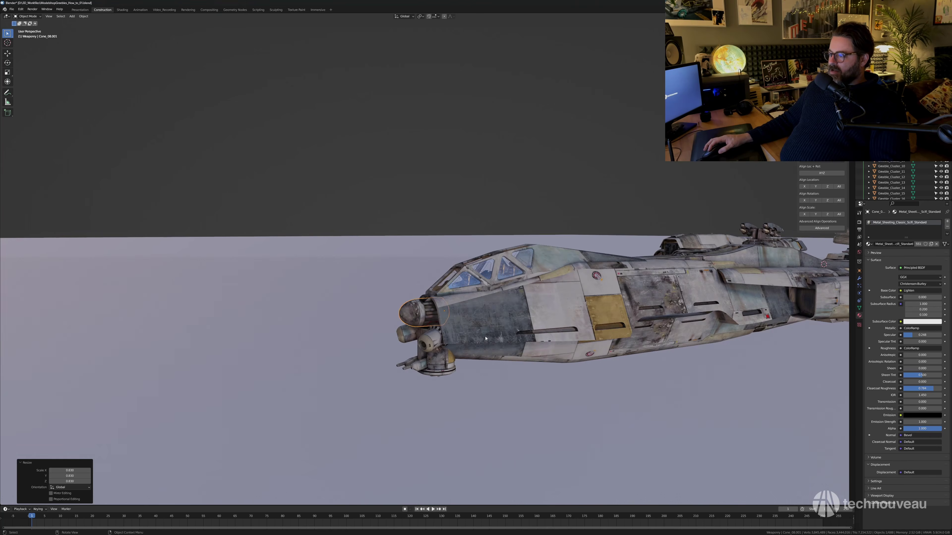
{"action": "middle_click_drag", "start_coordinate": [486, 336], "coordinate": [533, 332]}
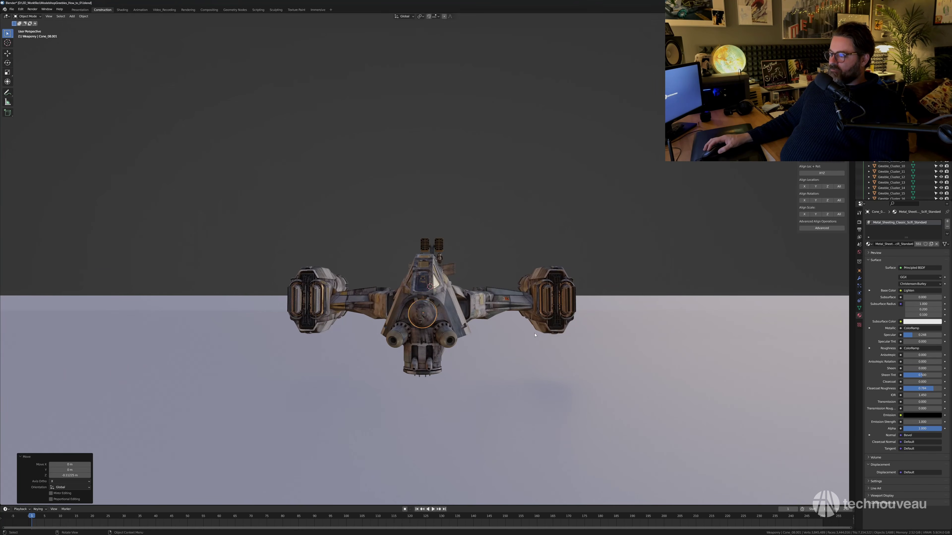
{"action": "left_click", "coordinate": [503, 274]}
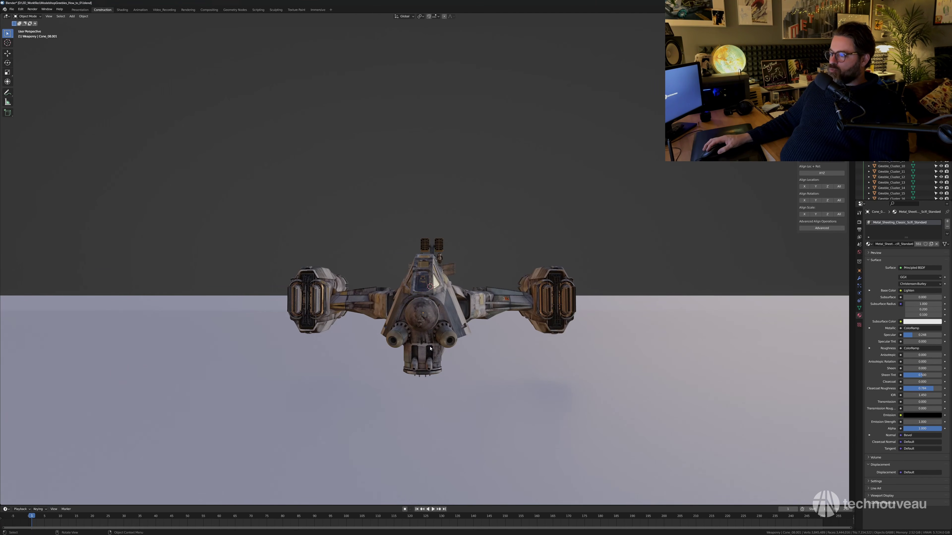
Select both small side cones and scale them down slightly.
{"action": "middle_click_drag", "start_coordinate": [412, 343], "coordinate": [535, 372]}
{"action": "left_click", "coordinate": [458, 352], "text": "shift"}
{"action": "key", "text": "s"}
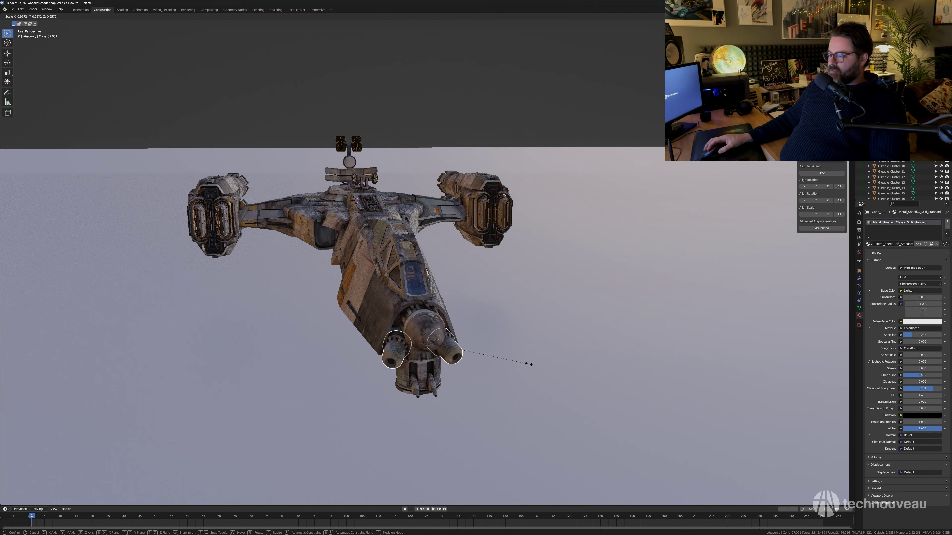
{"action": "left_click", "coordinate": [526, 363]}
Place a linked duplicate of the mid-hull section lower along Z and rotate it about Y.
{"action": "left_click", "coordinate": [431, 122]}
{"action": "middle_click_drag", "start_coordinate": [446, 296], "coordinate": [481, 296]}
{"action": "left_click", "coordinate": [467, 286]}
{"action": "key", "text": "r"}
{"action": "key", "text": "x"}
{"action": "left_click", "coordinate": [544, 312]}
{"action": "left_click", "coordinate": [482, 315]}
{"action": "key", "text": "r"}
{"action": "key", "text": "y"}
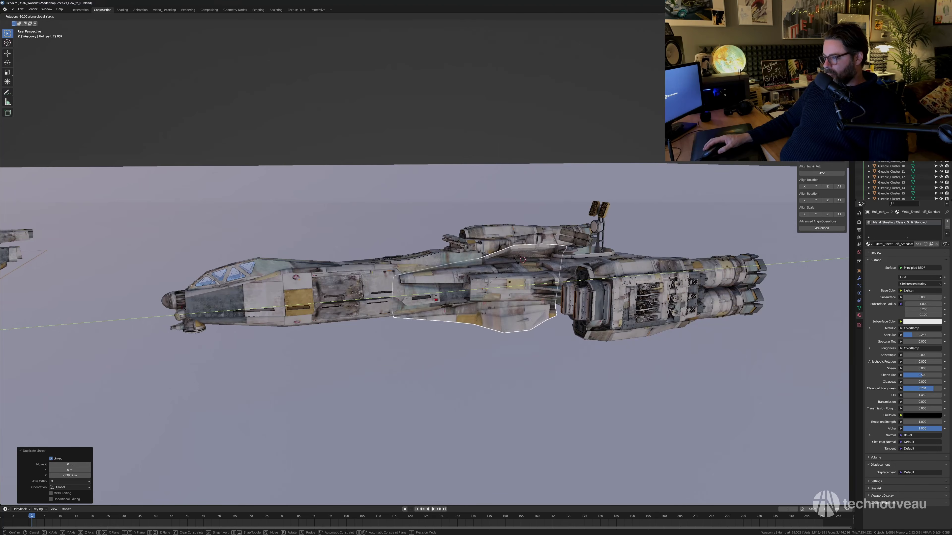
{"action": "left_click", "coordinate": [446, 256]}
Tilt the duplicated hull section about X to follow the fuselage.
{"action": "middle_click_drag", "start_coordinate": [447, 256], "coordinate": [529, 312]}
{"action": "key", "text": "r"}
{"action": "key", "text": "x"}
{"action": "left_click", "coordinate": [542, 308]}
Review the ship's hull and nose detailing from several angles.
{"action": "middle_click_drag", "start_coordinate": [514, 189], "coordinate": [343, 248]}
{"action": "left_click", "coordinate": [446, 352]}
{"action": "scroll", "coordinate": [446, 352], "scroll_direction": "up", "scroll_amount": 1}
{"action": "middle_click_drag", "start_coordinate": [445, 360], "coordinate": [439, 344]}
{"action": "middle_click_drag", "start_coordinate": [492, 331], "coordinate": [369, 234]}
{"action": "left_click", "coordinate": [516, 278]}
{"action": "left_click", "coordinate": [393, 255]}
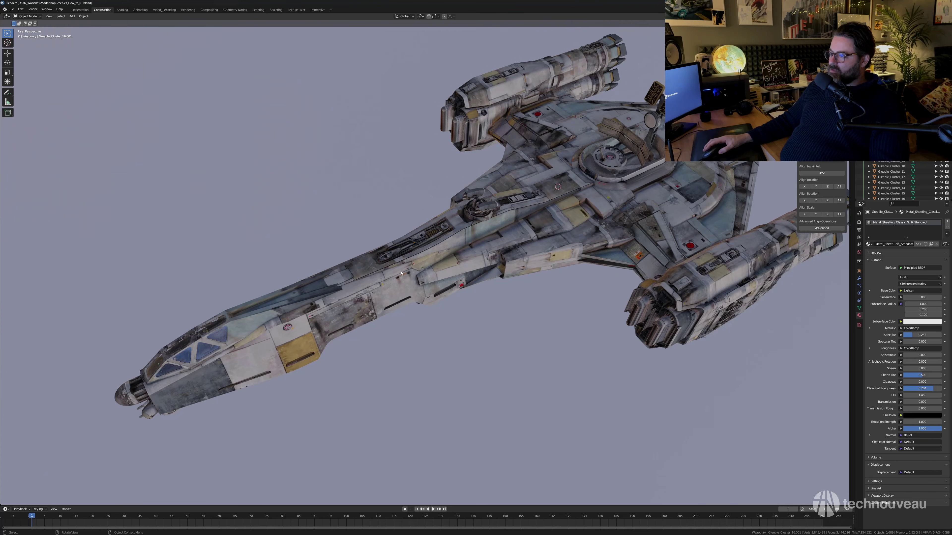
Select the twin-frame mast antenna in the antenna group of the parts library.
{"action": "scroll", "coordinate": [401, 273], "scroll_direction": "down", "scroll_amount": 6}
{"action": "middle_click_drag", "start_coordinate": [401, 274], "coordinate": [538, 232], "text": "shift"}
{"action": "middle_click_drag", "start_coordinate": [315, 353], "coordinate": [248, 222], "text": "shift"}
{"action": "middle_click_drag", "start_coordinate": [412, 328], "coordinate": [348, 269], "text": "shift"}
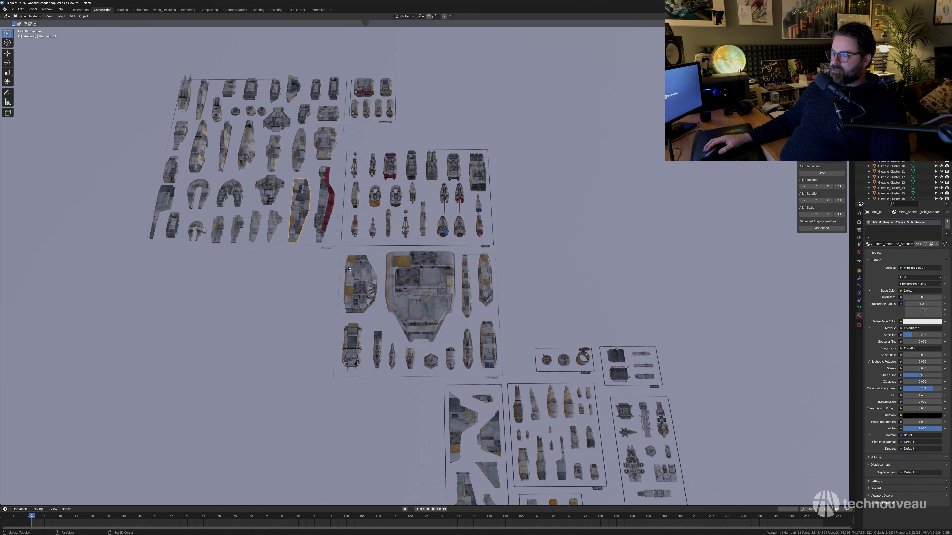
{"action": "middle_click_drag", "start_coordinate": [308, 227], "coordinate": [308, 227]}
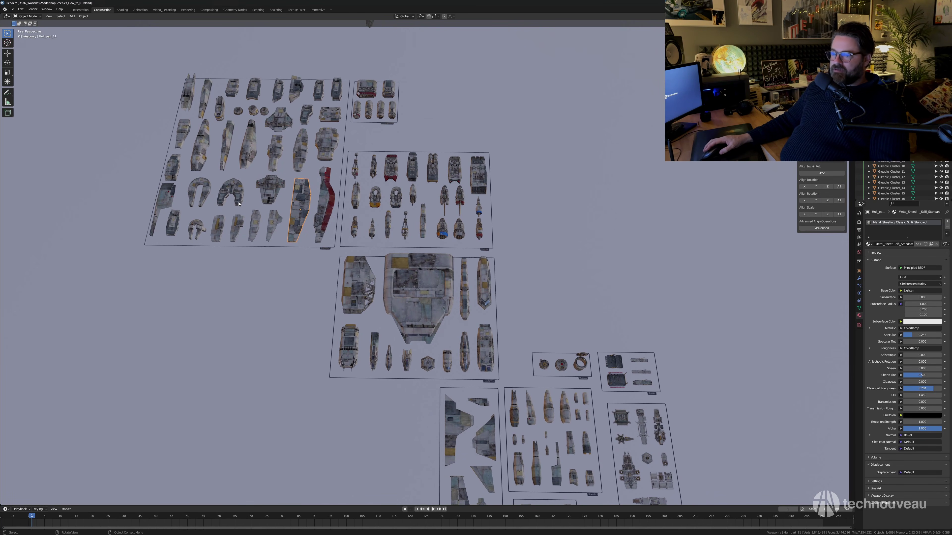
{"action": "middle_click_drag", "start_coordinate": [411, 294], "coordinate": [341, 189], "text": "shift"}
{"action": "middle_click_drag", "start_coordinate": [471, 353], "coordinate": [407, 271], "text": "shift"}
{"action": "middle_click_drag", "start_coordinate": [444, 296], "coordinate": [307, 164], "text": "shift"}
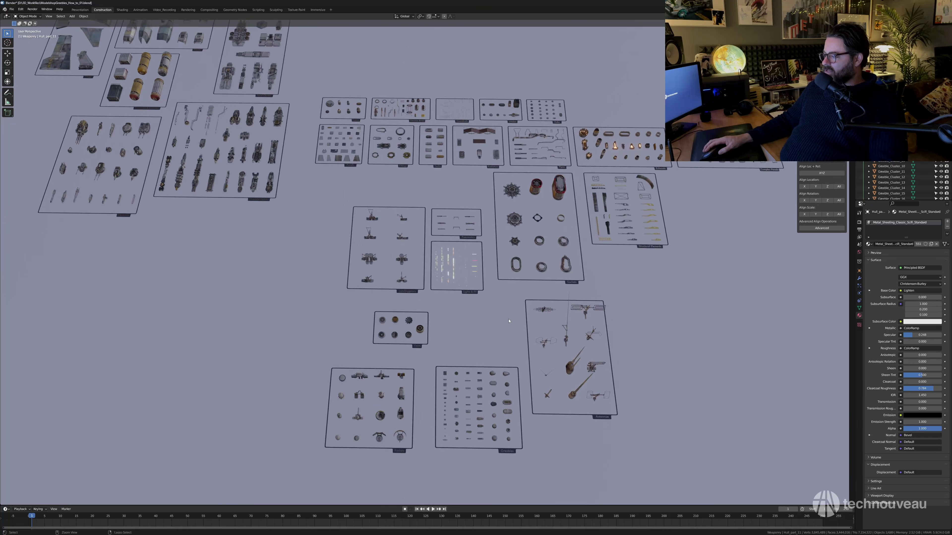
{"action": "scroll", "coordinate": [597, 375], "scroll_direction": "up", "scroll_amount": 1}
{"action": "left_click", "coordinate": [608, 404]}
Duplicate the antenna together with a thin cable greeble cluster and snap both copies to the 3D cursor on the ship.
{"action": "middle_click_drag", "start_coordinate": [282, 206], "coordinate": [350, 281], "text": "shift"}
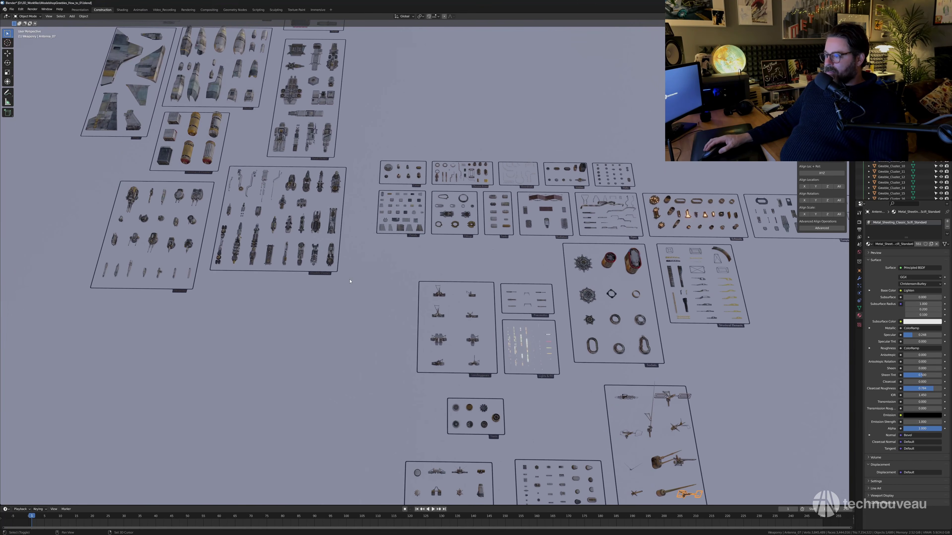
{"action": "middle_click_drag", "start_coordinate": [307, 239], "coordinate": [321, 245], "text": "shift"}
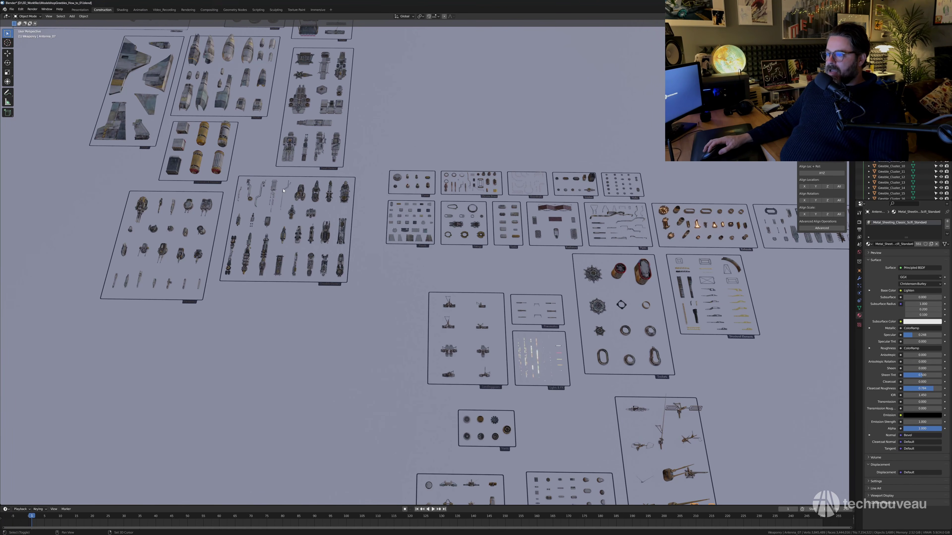
{"action": "key", "text": "y"}
{"action": "left_click", "coordinate": [478, 290]}
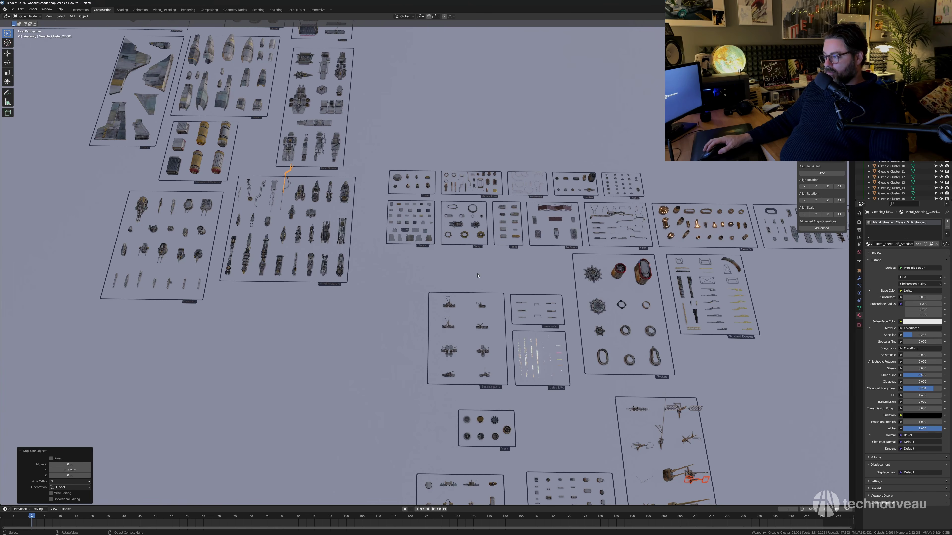
{"action": "left_click", "coordinate": [476, 212]}
{"action": "key", "text": "shift+s"}
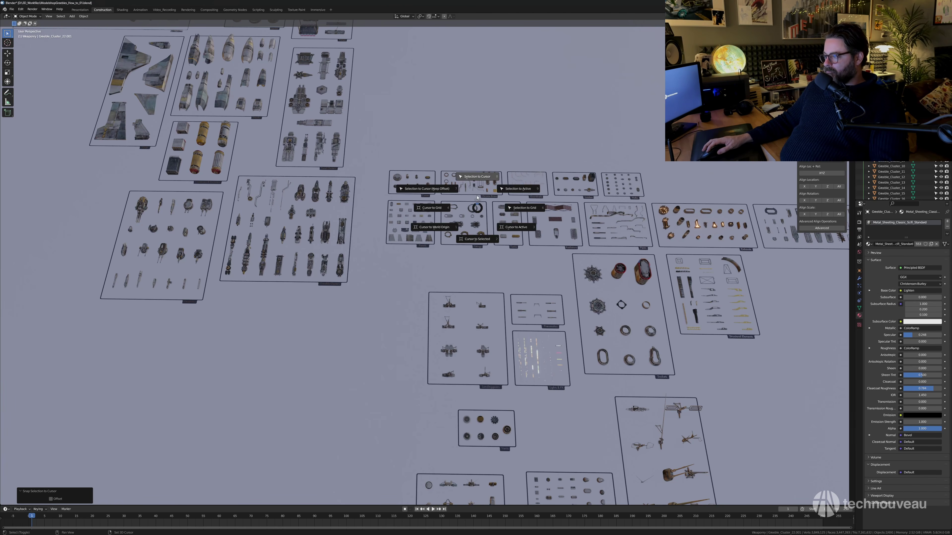
{"action": "left_click", "coordinate": [477, 177]}
{"action": "key", "text": "KP_Decimal"}
{"action": "scroll", "coordinate": [451, 243], "scroll_direction": "down", "scroll_amount": 5}
Move the antenna and cable cluster forward along Y onto the upper fuselage spine.
{"action": "middle_click_drag", "start_coordinate": [451, 242], "coordinate": [473, 285]}
{"action": "key", "text": "g"}
{"action": "left_click", "coordinate": [226, 315]}
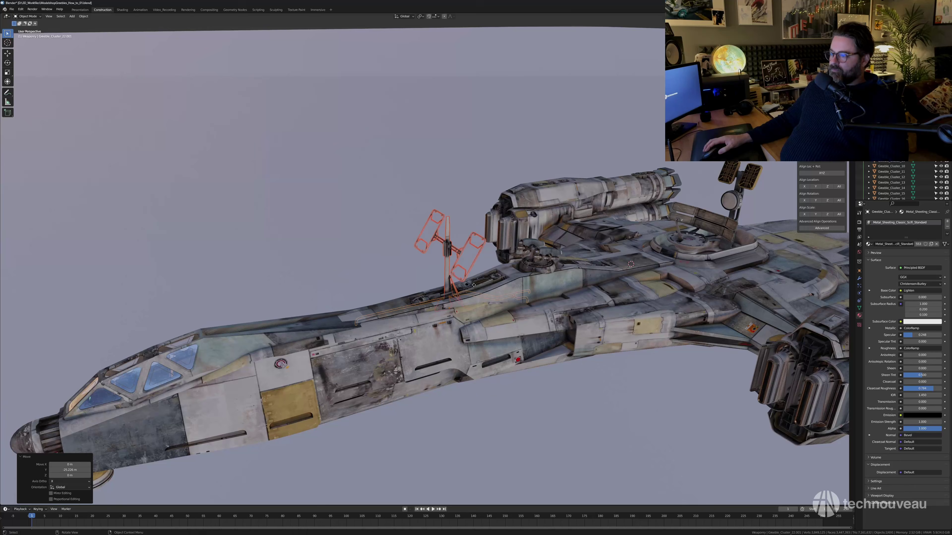
{"action": "left_click", "coordinate": [473, 273]}
{"action": "key", "text": "g"}
{"action": "key", "text": "y"}
{"action": "left_click", "coordinate": [398, 285]}
{"action": "left_click", "coordinate": [403, 289]}
{"action": "scroll", "coordinate": [403, 288], "scroll_direction": "up", "scroll_amount": 2}
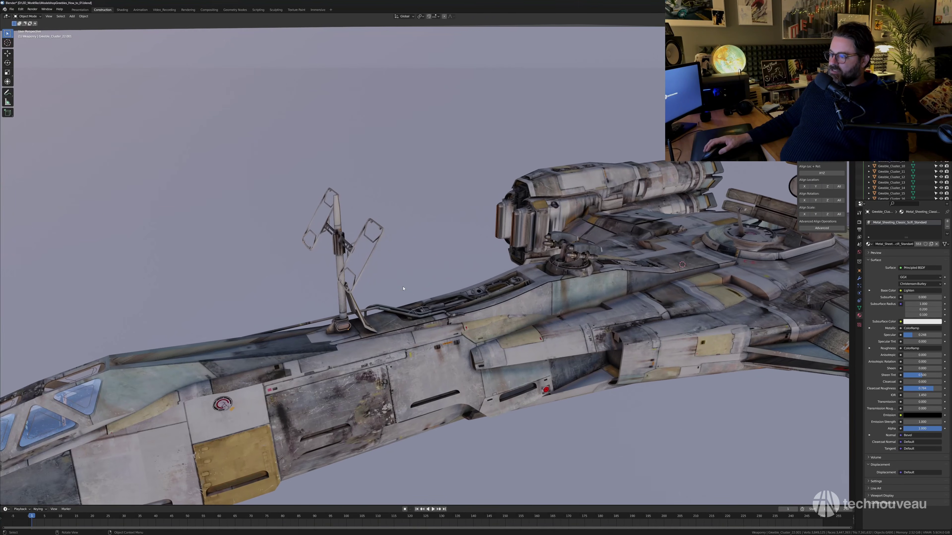
Scale down the cable cluster and position it on the fuselage spine at the antenna's base.
{"action": "left_click", "coordinate": [450, 313]}
{"action": "mouse_move", "coordinate": [450, 314]}
{"action": "middle_mouse_down"}
{"action": "mouse_move", "coordinate": [454, 330]}
{"action": "mouse_move", "coordinate": [403, 329]}
{"action": "mouse_move", "coordinate": [415, 348]}
{"action": "mouse_move", "coordinate": [455, 314]}
{"action": "mouse_move", "coordinate": [439, 300]}
{"action": "middle_mouse_up"}
{"action": "key", "text": "s"}
{"action": "left_click", "coordinate": [429, 316]}
{"action": "key", "text": "g"}
{"action": "left_click", "coordinate": [422, 341]}
{"action": "scroll", "coordinate": [462, 304], "scroll_direction": "up", "scroll_amount": 4}
{"action": "key", "text": "g"}
{"action": "left_click", "coordinate": [478, 311]}
{"action": "key", "text": "g"}
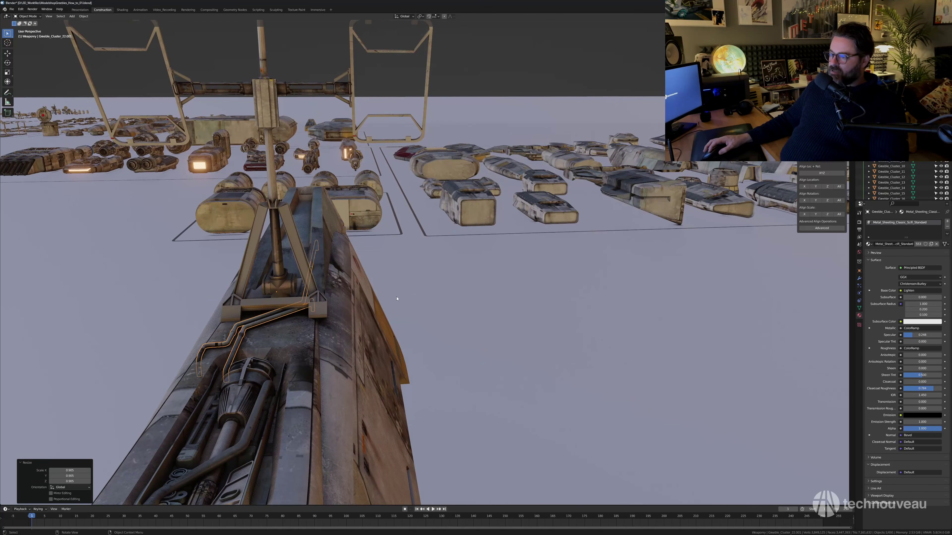
Try the antenna farther aft along Y, on the rear hull in front of the dish platform.
{"action": "middle_click_drag", "start_coordinate": [324, 307], "coordinate": [360, 251]}
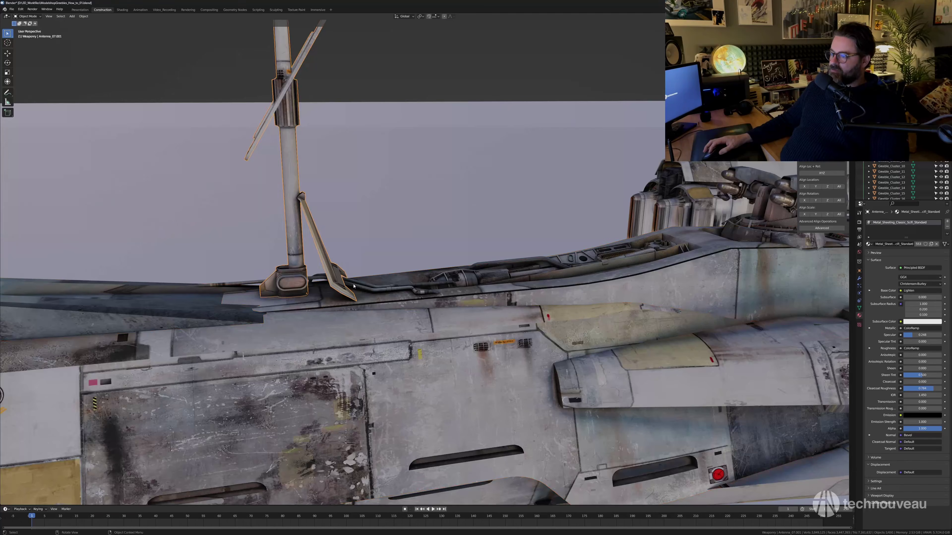
{"action": "scroll", "coordinate": [354, 286], "scroll_direction": "down", "scroll_amount": 4}
{"action": "middle_click_drag", "start_coordinate": [353, 286], "coordinate": [366, 341]}
{"action": "key", "text": "g"}
{"action": "key", "text": "y"}
{"action": "left_click", "coordinate": [583, 284]}
{"action": "middle_click_drag", "start_coordinate": [582, 283], "coordinate": [404, 342], "text": "shift"}
{"action": "key", "text": "g"}
{"action": "key", "text": "y"}
{"action": "left_click", "coordinate": [562, 302]}
{"action": "middle_click_drag", "start_coordinate": [562, 302], "coordinate": [489, 311]}
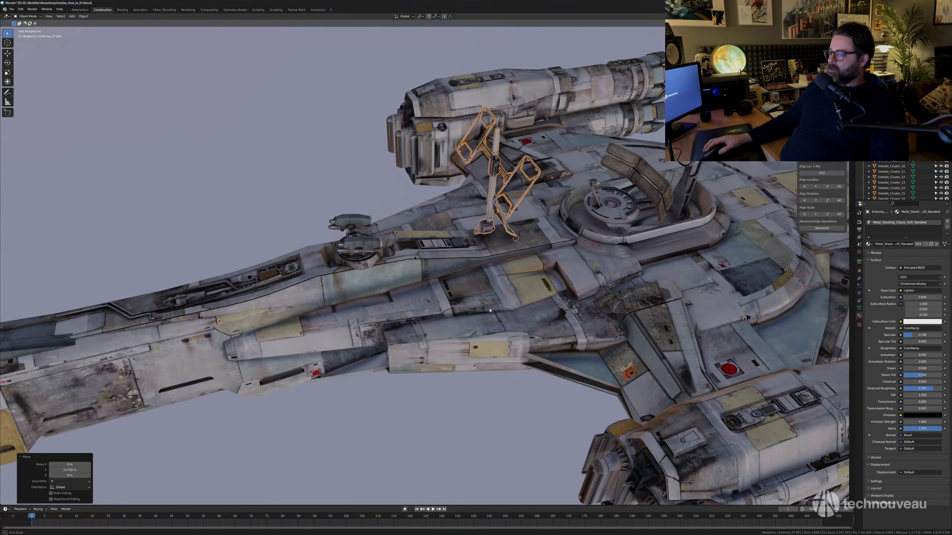
Scale down the antenna and move it forward along Y to just behind the cockpit canopy.
{"action": "key", "text": "s"}
{"action": "left_click", "coordinate": [492, 280]}
{"action": "key", "text": "g"}
{"action": "key", "text": "y"}
{"action": "left_click", "coordinate": [208, 334]}
{"action": "middle_click_drag", "start_coordinate": [208, 334], "coordinate": [524, 252], "text": "shift"}
{"action": "key", "text": "g"}
{"action": "key", "text": "y"}
{"action": "middle_click_drag", "start_coordinate": [318, 283], "coordinate": [529, 215]}
Scale the antenna down further and adjust its position along X behind the canopy.
{"action": "key", "text": "s"}
{"action": "left_click", "coordinate": [464, 250]}
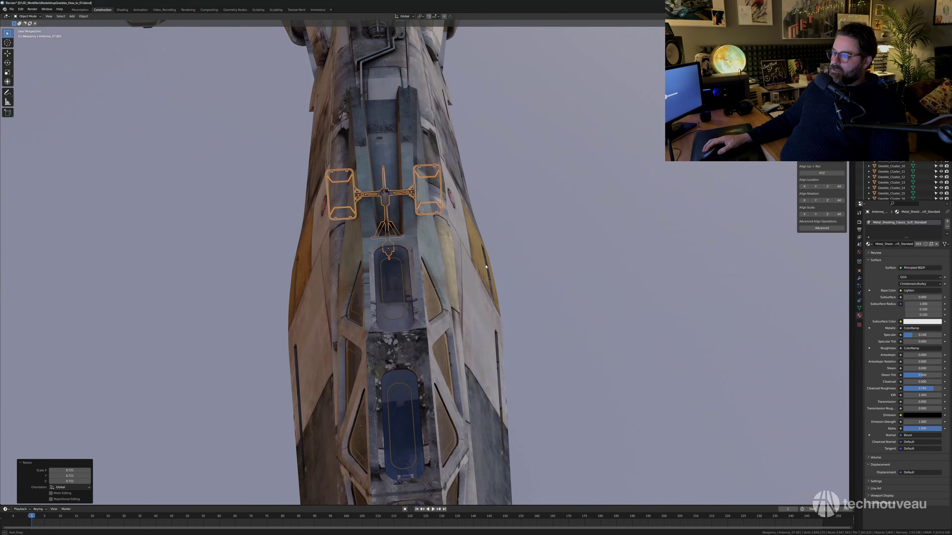
{"action": "key", "text": "g"}
{"action": "key", "text": "x"}
{"action": "left_click", "coordinate": [533, 215]}
{"action": "left_click", "coordinate": [533, 215]}
{"action": "scroll", "coordinate": [449, 275], "scroll_direction": "down", "scroll_amount": 3}
{"action": "mouse_move", "coordinate": [449, 276]}
{"action": "middle_mouse_down"}
{"action": "mouse_move", "coordinate": [412, 257]}
{"action": "mouse_move", "coordinate": [451, 308]}
{"action": "mouse_move", "coordinate": [459, 291]}
{"action": "middle_mouse_up"}
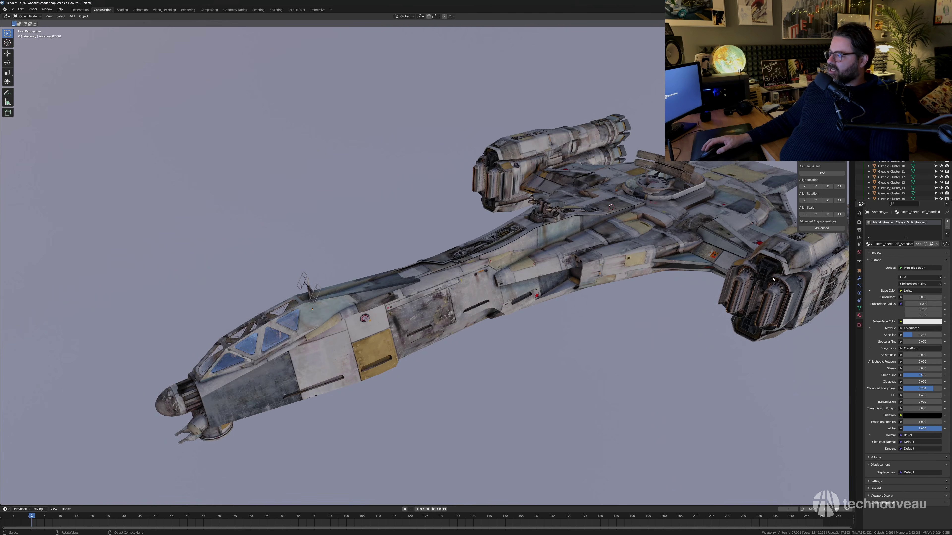
Shift the cable cluster along X on the upper fuselage beside the spine.
{"action": "middle_click_drag", "start_coordinate": [801, 272], "coordinate": [770, 277], "text": "shift"}
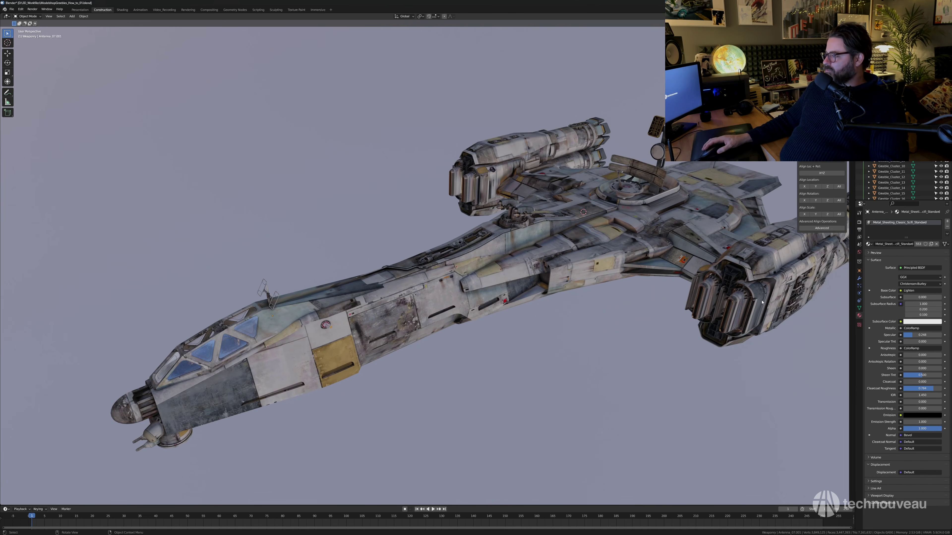
{"action": "middle_click_drag", "start_coordinate": [636, 270], "coordinate": [607, 268]}
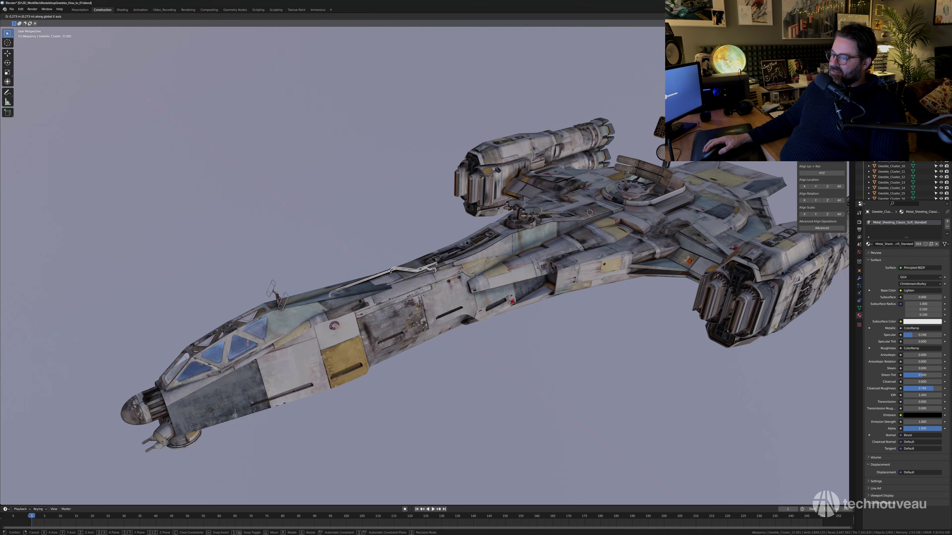
{"action": "left_click", "coordinate": [356, 285]}
{"action": "middle_click_drag", "start_coordinate": [321, 290], "coordinate": [477, 281]}
{"action": "scroll", "coordinate": [416, 287], "scroll_direction": "up", "scroll_amount": 3}
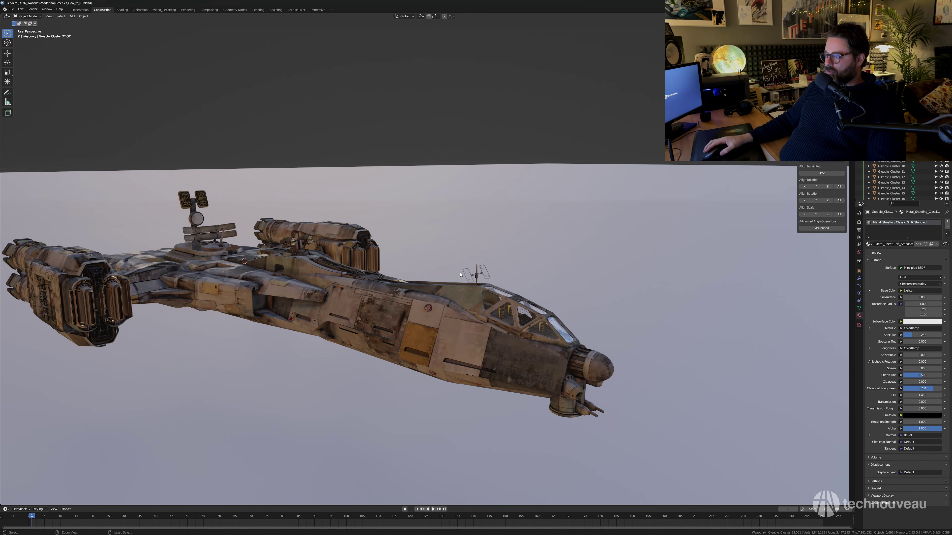
Select all parts of the assembled ship.
{"action": "middle_click_drag", "start_coordinate": [460, 275], "coordinate": [457, 330]}
{"action": "left_click_drag", "start_coordinate": [251, 105], "coordinate": [665, 326]}
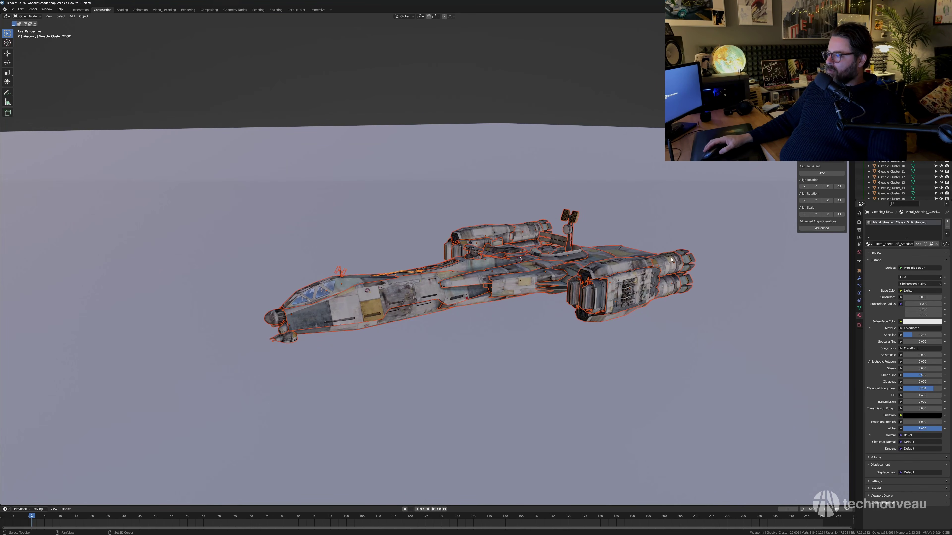
{"action": "key", "text": "r"}
{"action": "key", "text": "y"}
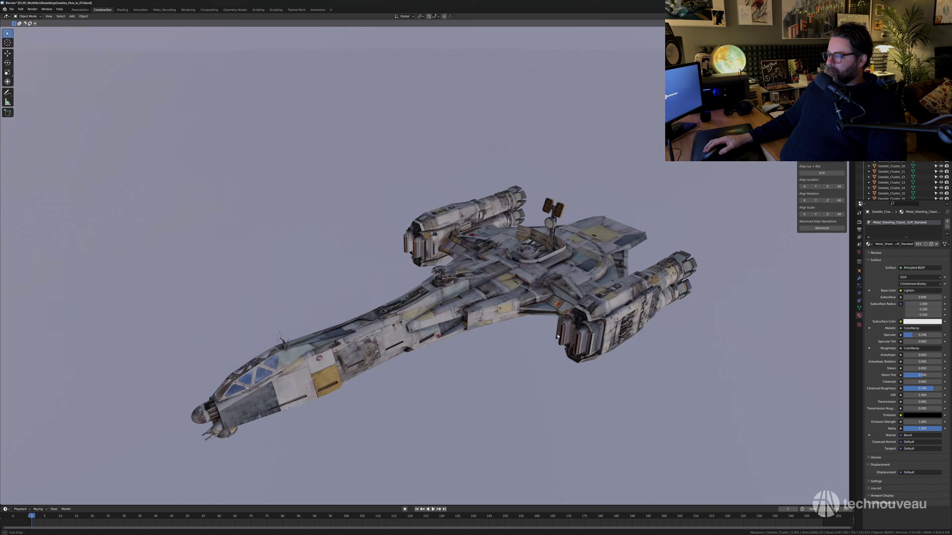
{"action": "right_click", "coordinate": [532, 340]}
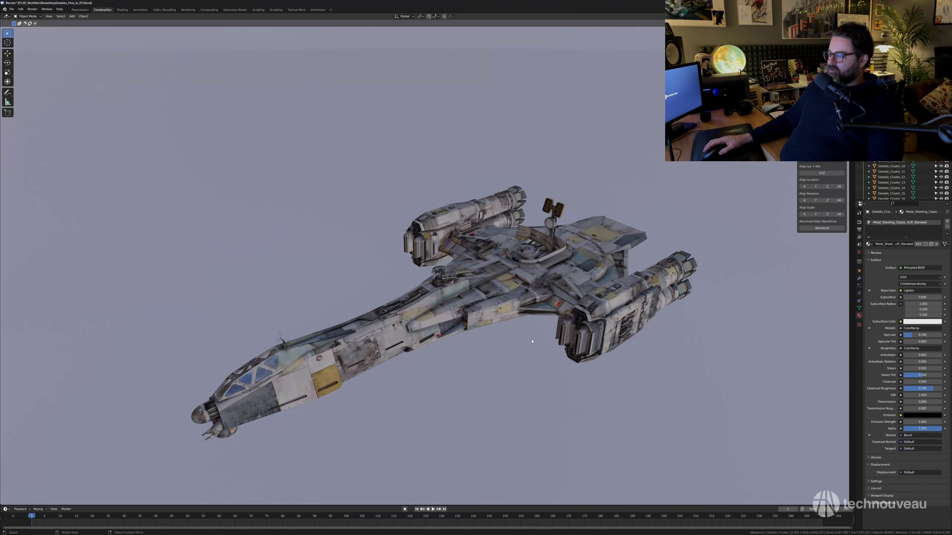
Raise the whole ship along Z above the ground plane.
{"action": "mouse_move", "coordinate": [532, 340]}
{"action": "middle_mouse_down"}
{"action": "mouse_move", "coordinate": [530, 296]}
{"action": "mouse_move", "coordinate": [528, 345]}
{"action": "middle_mouse_up"}
{"action": "key", "text": "g"}
{"action": "middle_click_drag", "start_coordinate": [529, 345], "coordinate": [526, 318]}
{"action": "left_click", "coordinate": [516, 333]}
{"action": "key", "text": "g"}
{"action": "key", "text": "y"}
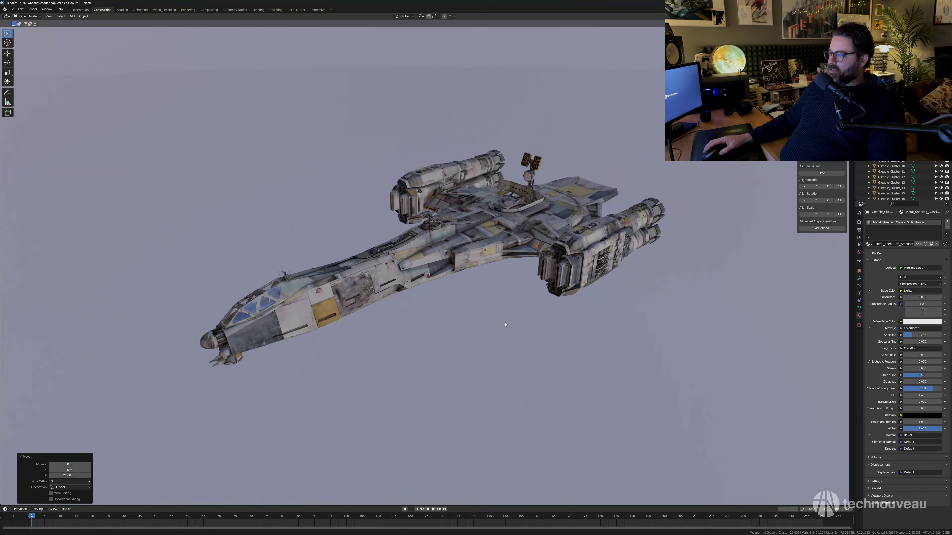
{"action": "key", "text": "Escape"}
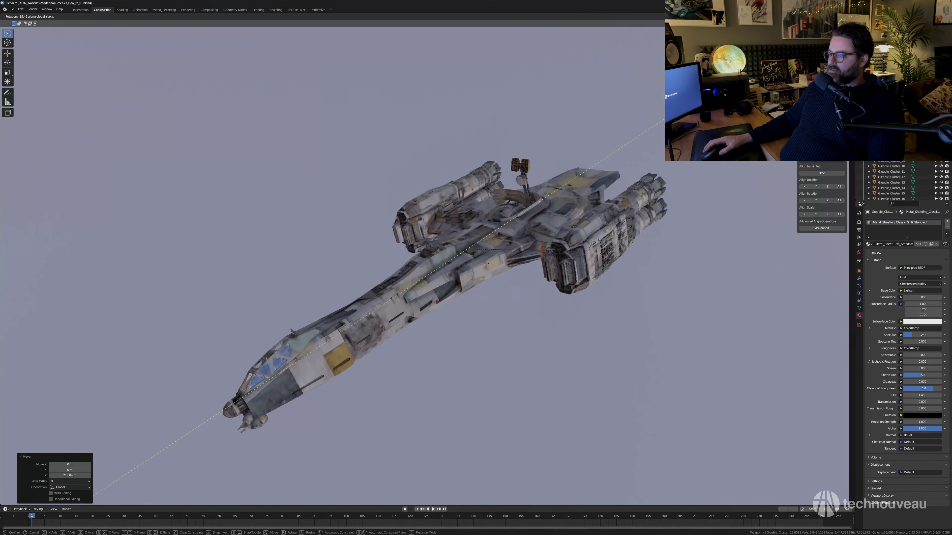
{"action": "key", "text": "Escape"}
Review the assembled ship from low and raised side viewpoints.
{"action": "middle_click_drag", "start_coordinate": [522, 276], "coordinate": [562, 259]}
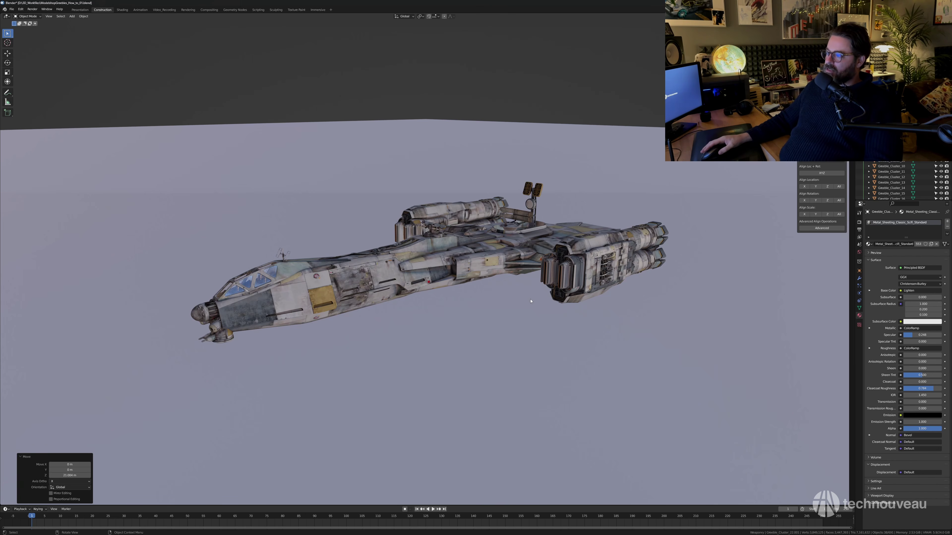
{"action": "middle_click_drag", "start_coordinate": [557, 264], "coordinate": [522, 288]}
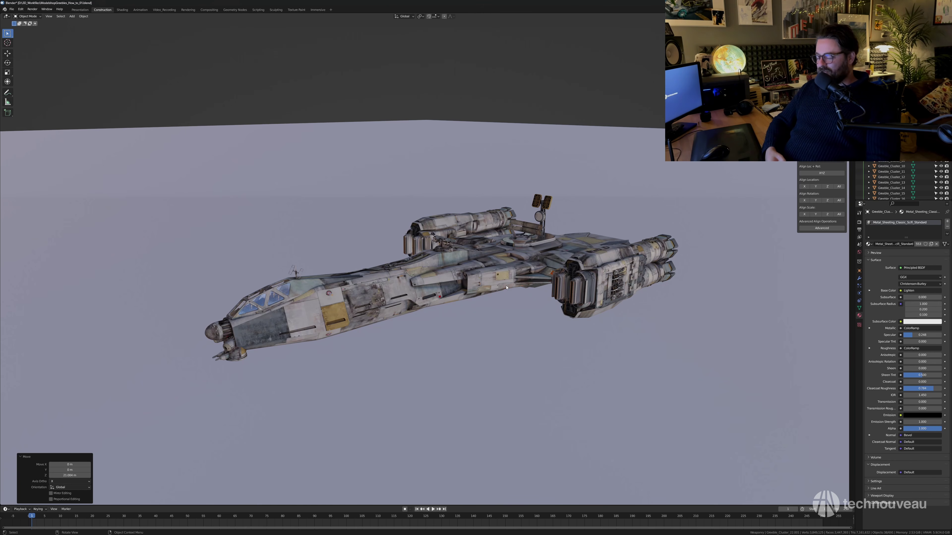
{"action": "middle_click_drag", "start_coordinate": [493, 279], "coordinate": [492, 282]}
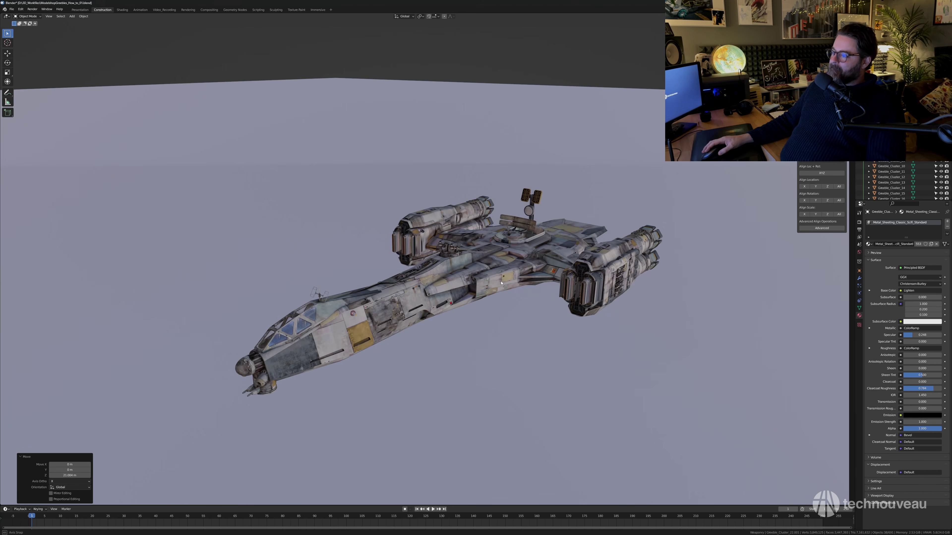